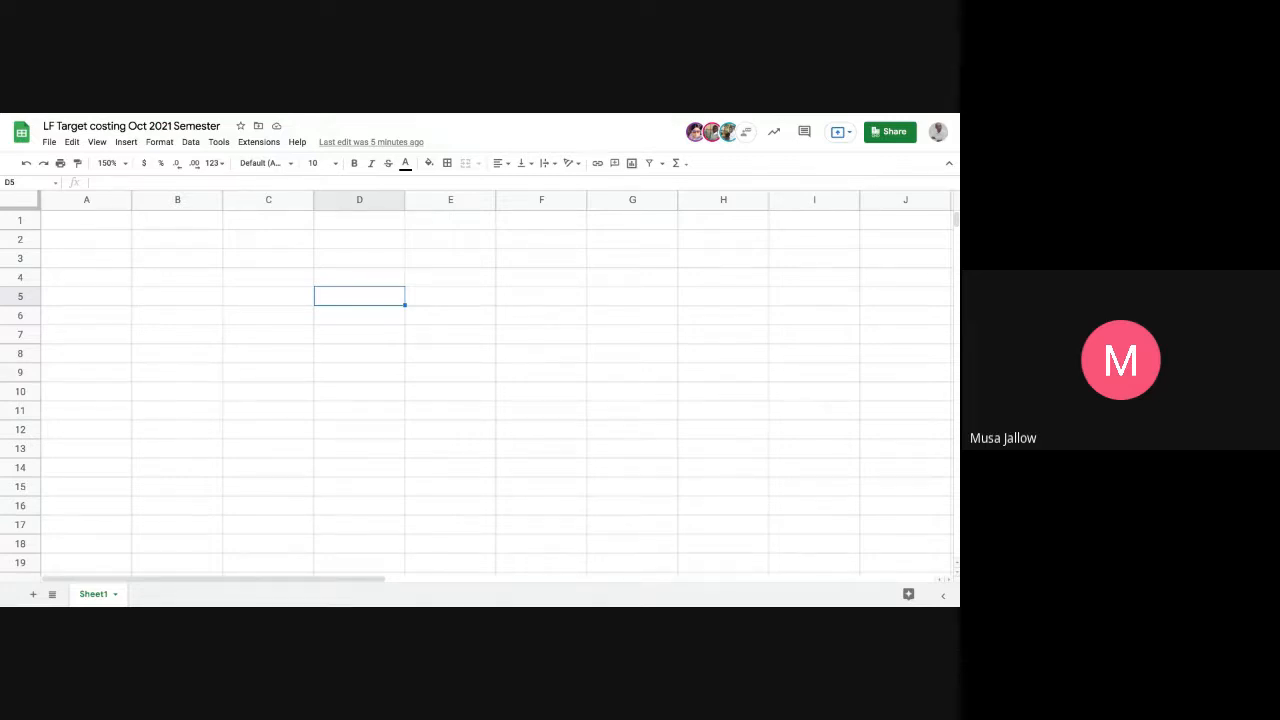
# Enter the company heading "CMC LTD" in cell B2
pyautogui.click(158, 244)
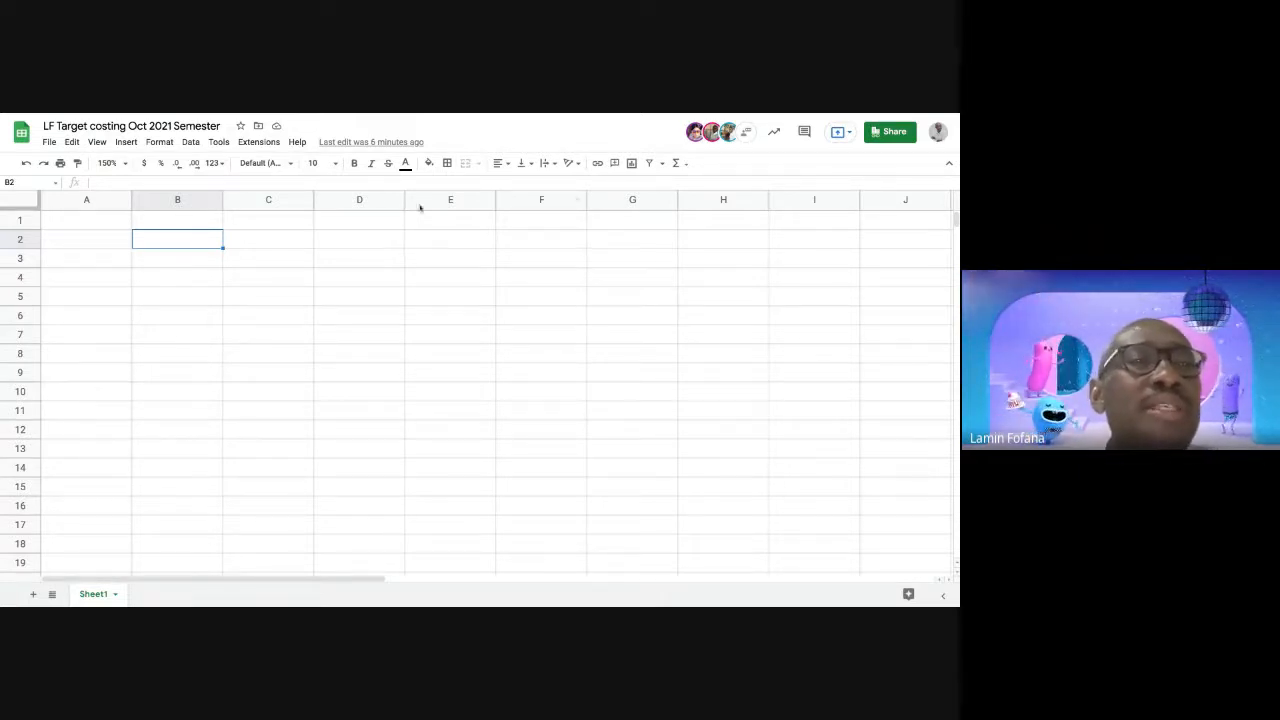
pyautogui.click(124, 164)
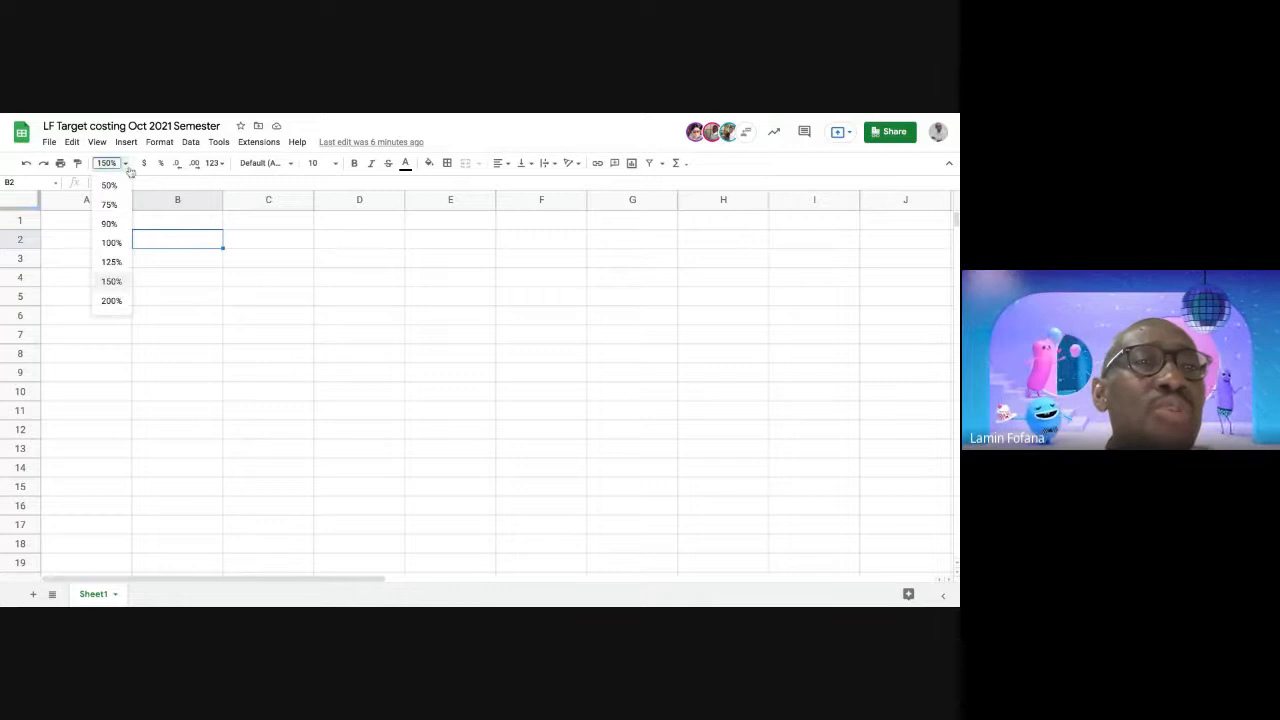
pyautogui.click(111, 300)
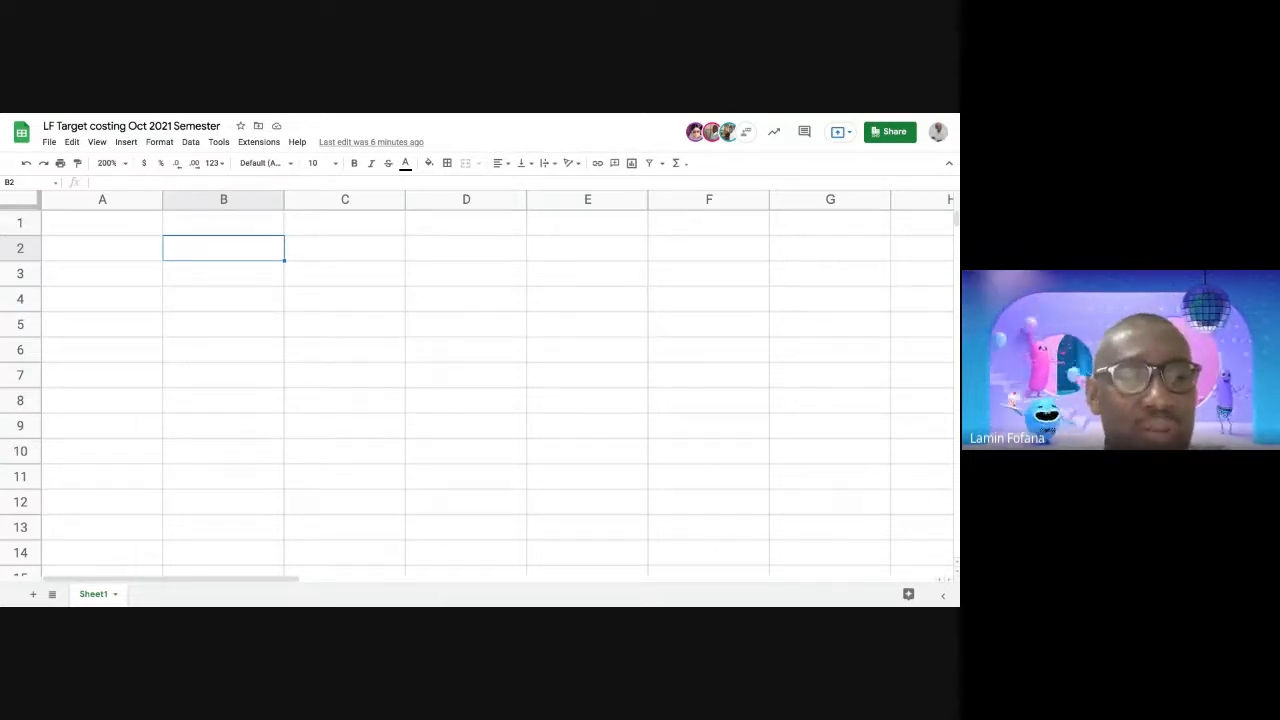
pyautogui.write('CMC ')
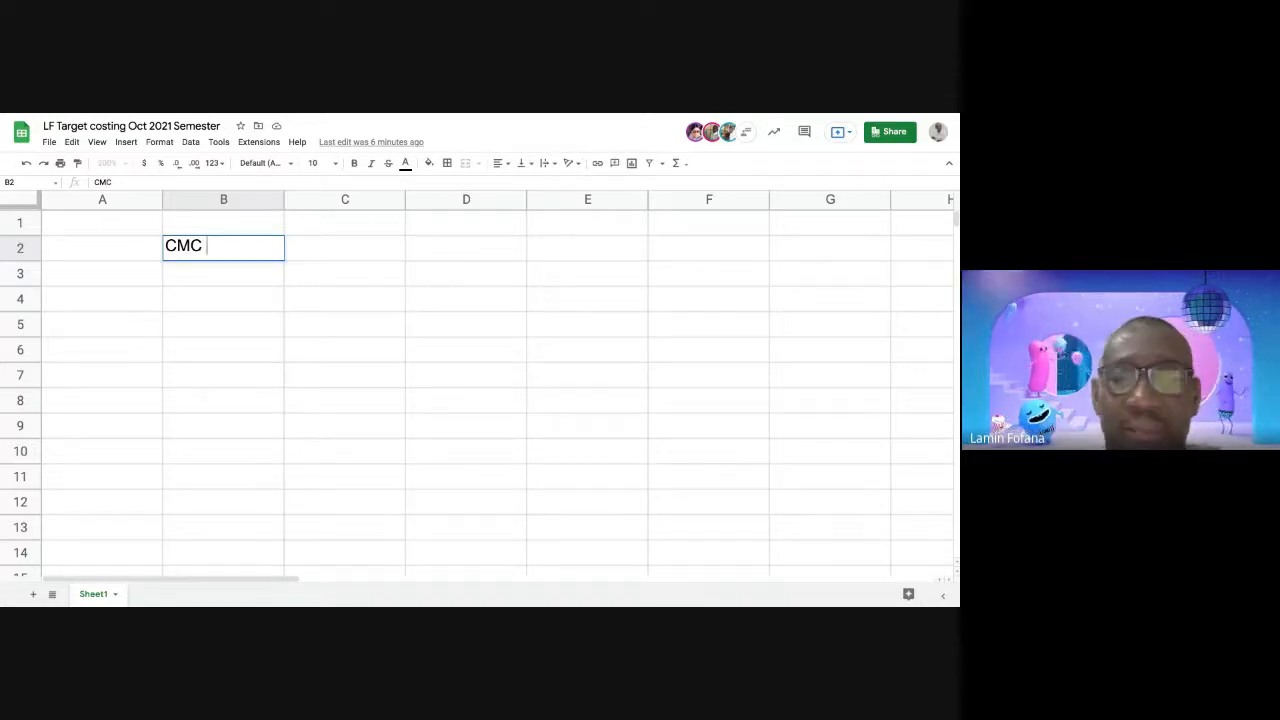
pyautogui.write('LTD')
pyautogui.press('Return')
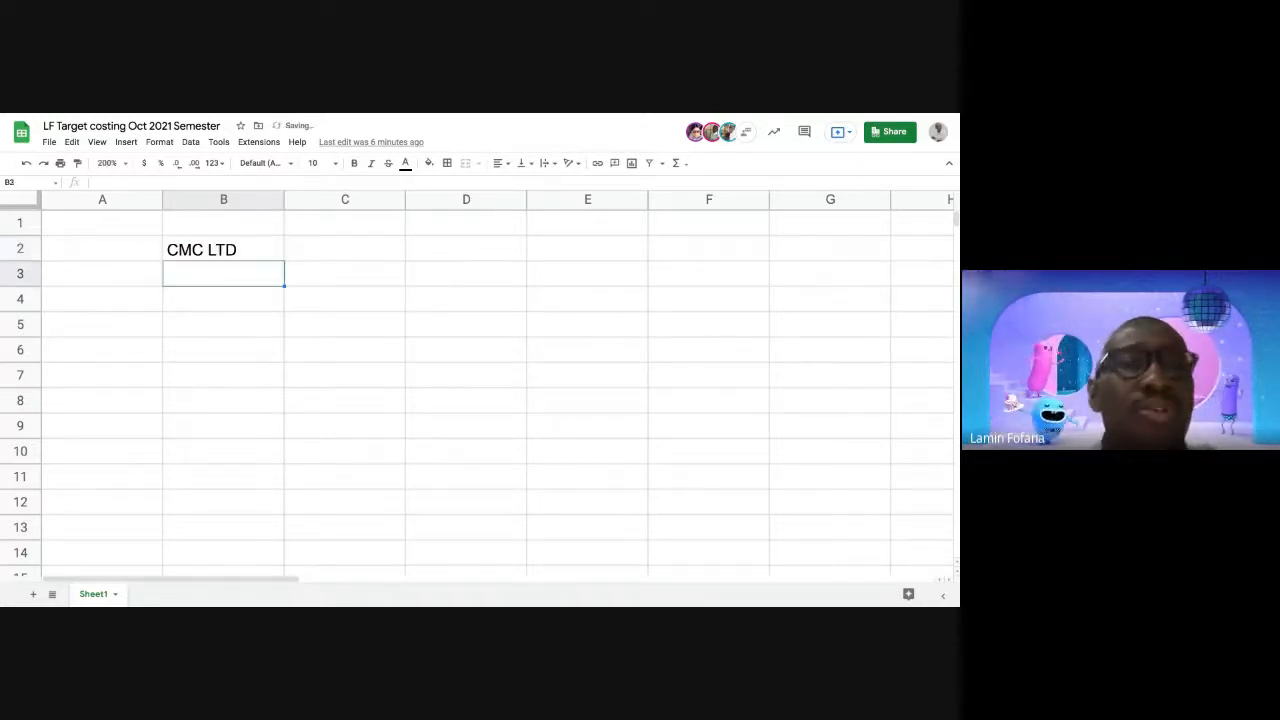
# Enter the title "Target cost statement" in cell B4, two rows below the company heading
pyautogui.press('Return')
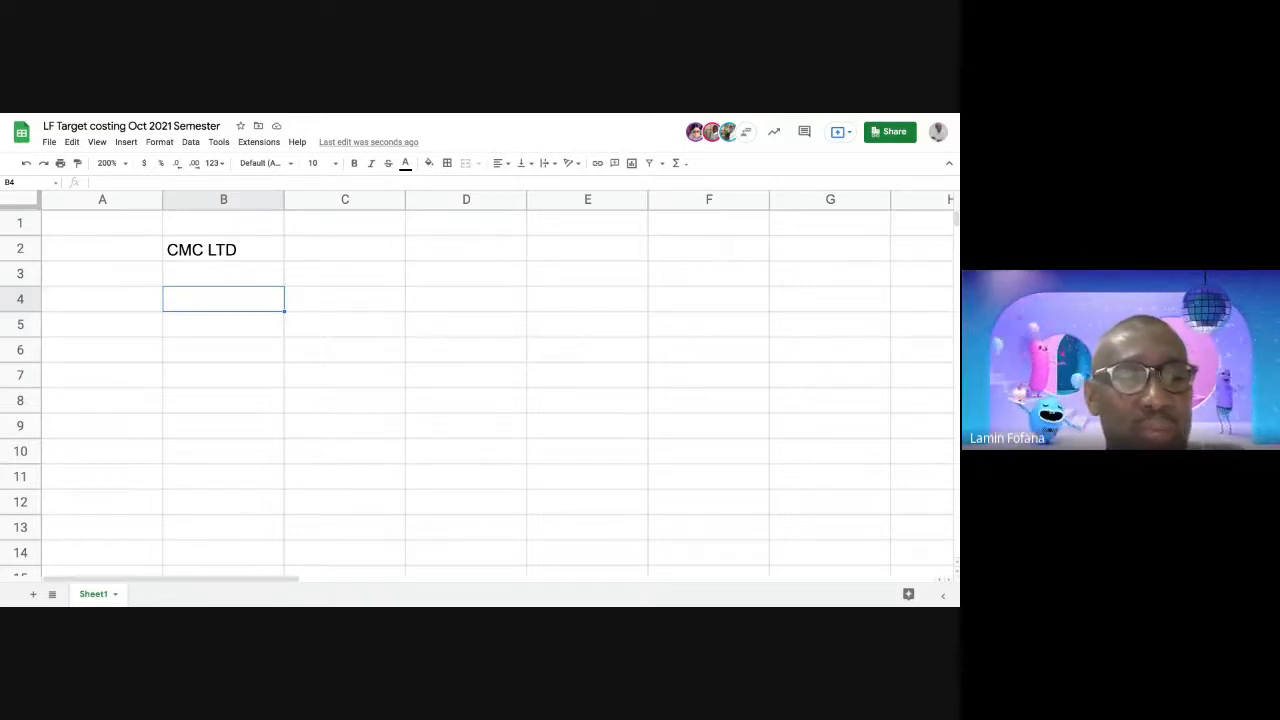
pyautogui.write('Ta')
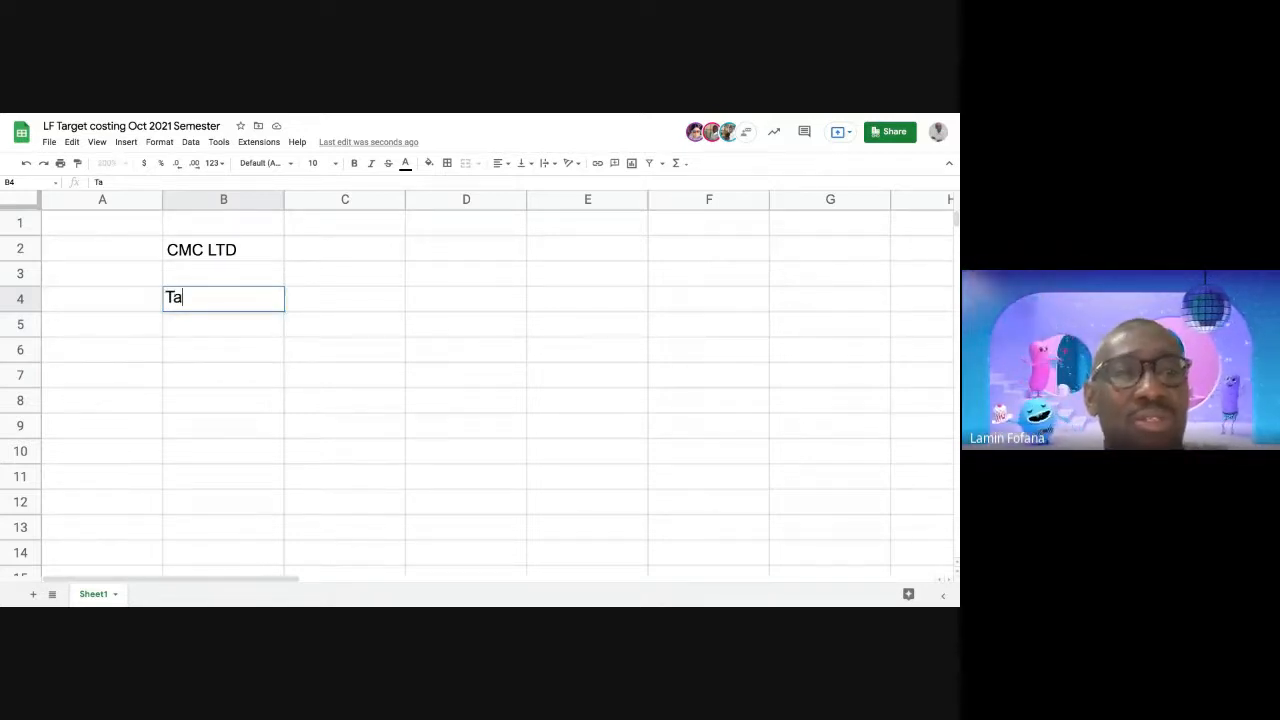
pyautogui.write('rget')
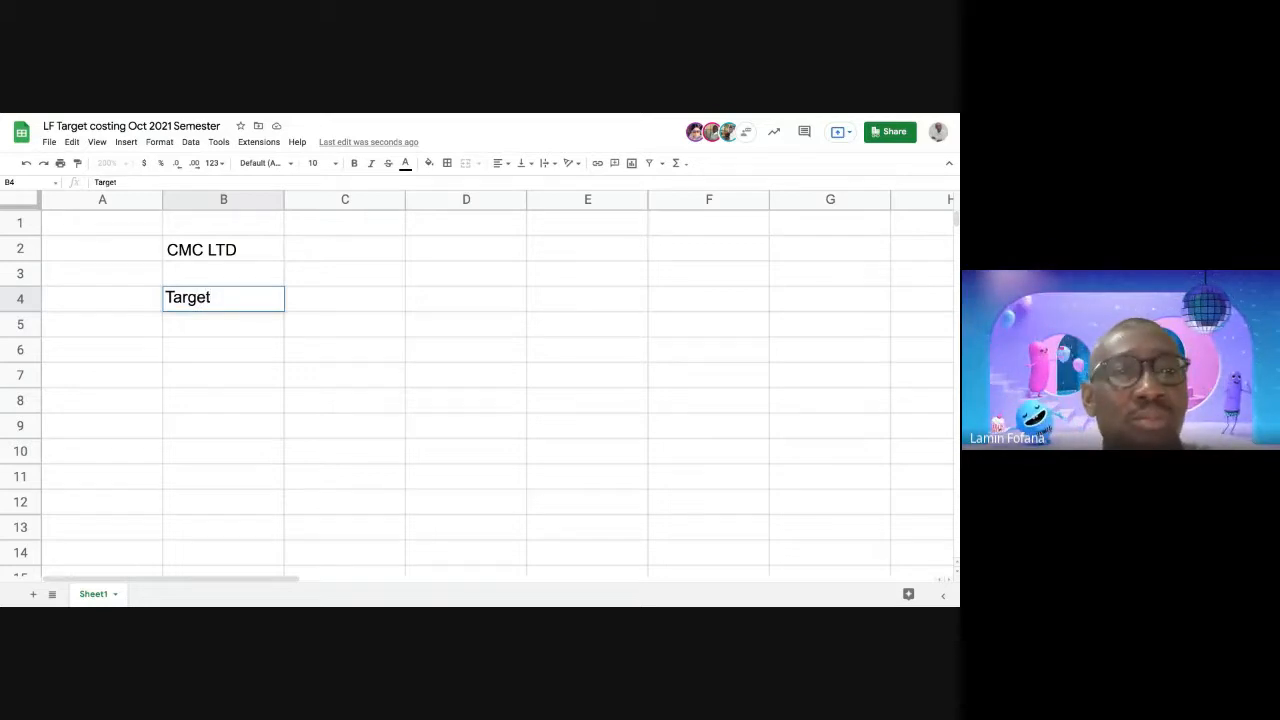
pyautogui.write(' cost')
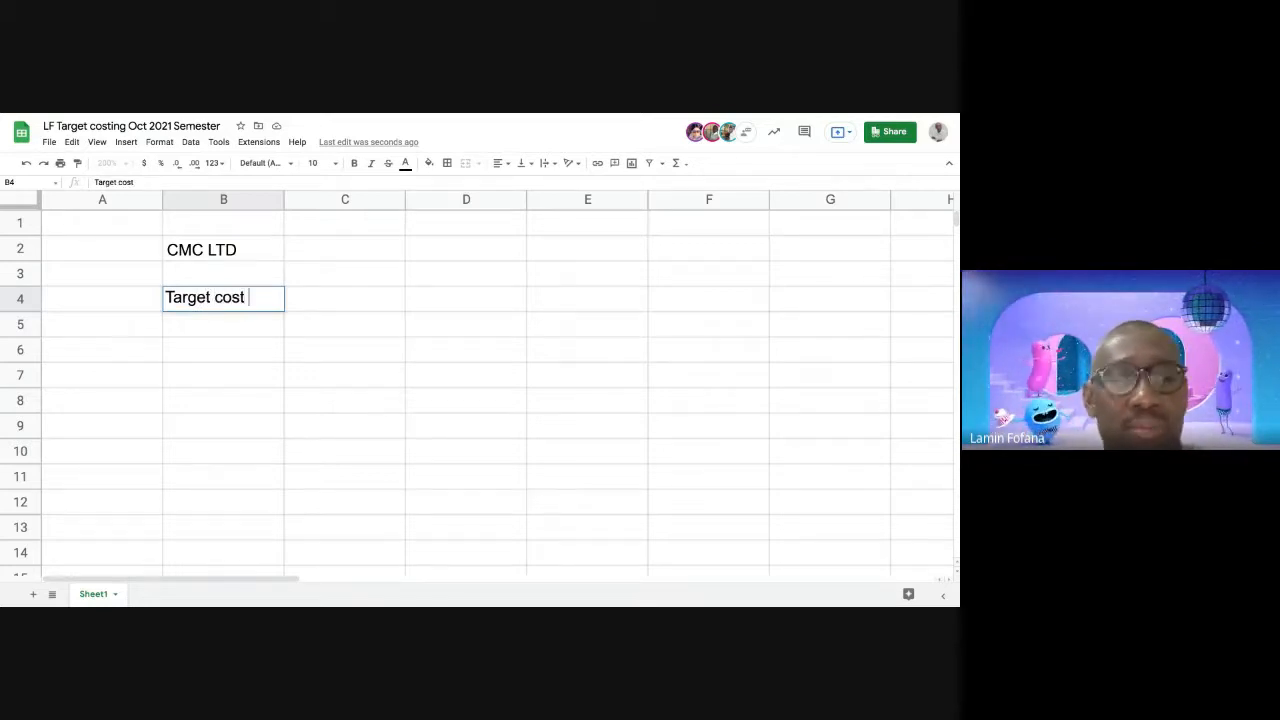
pyautogui.write(' statement')
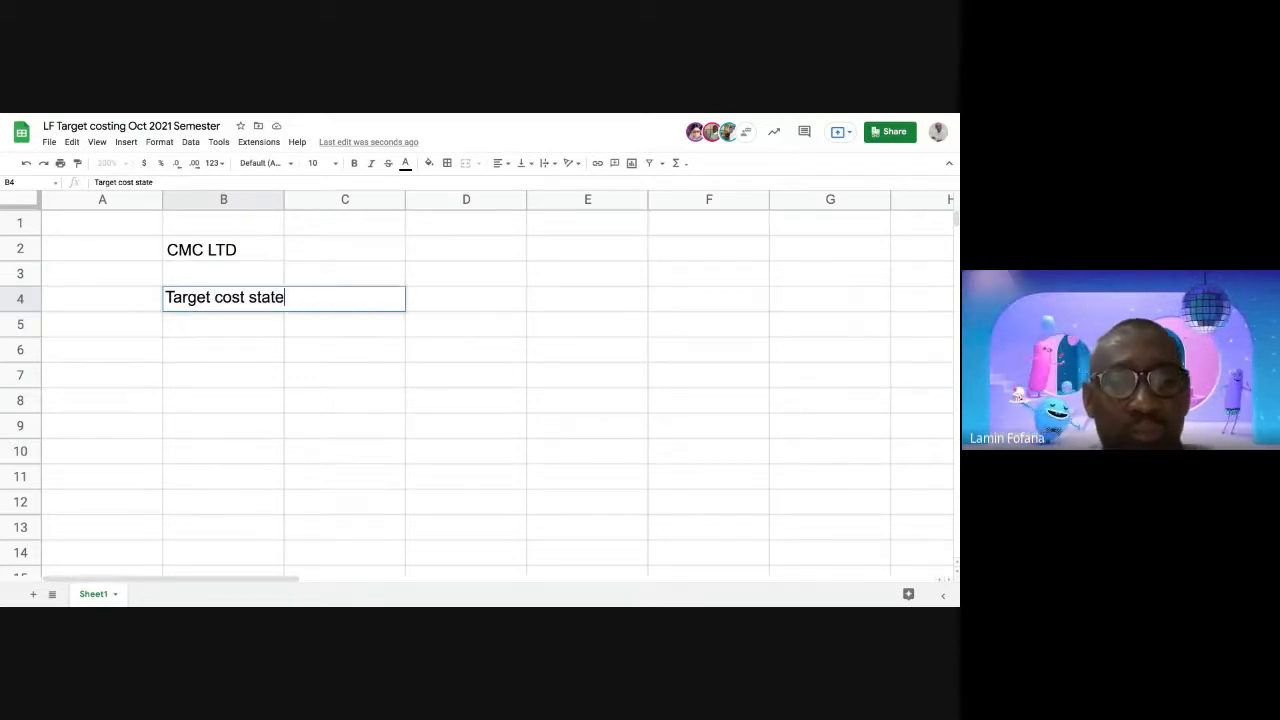
pyautogui.press('Return')
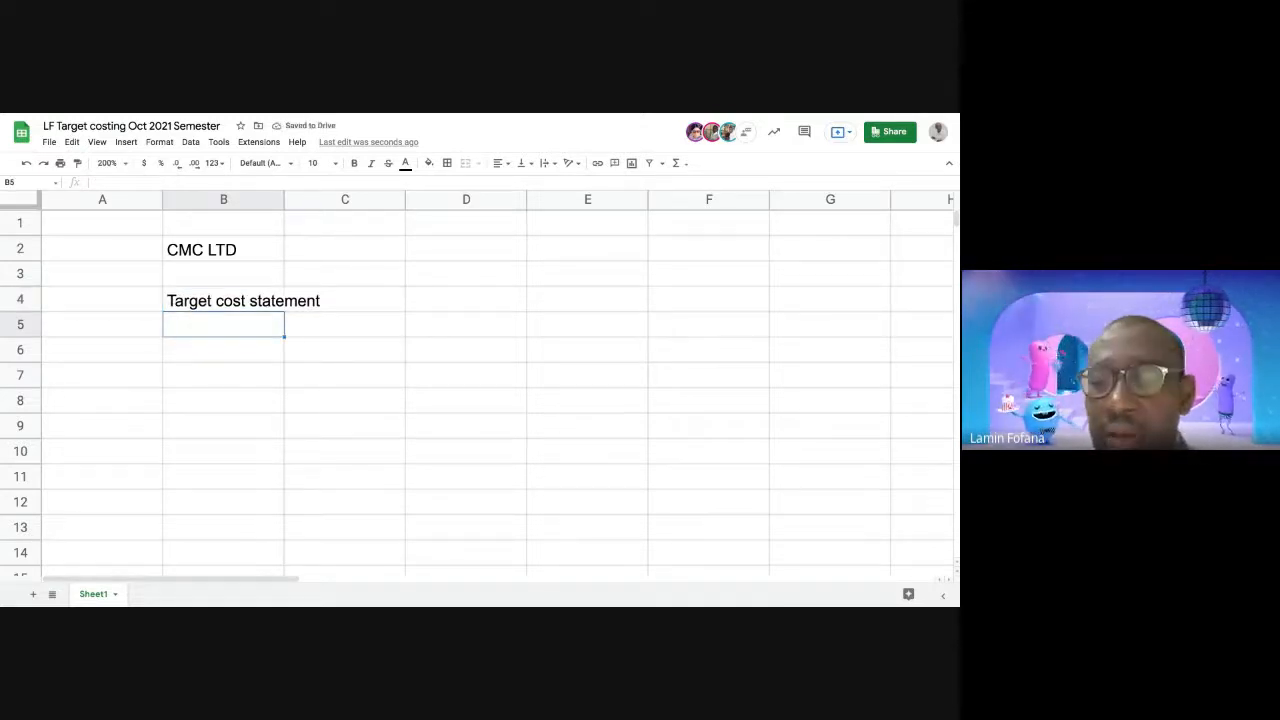
pyautogui.click(223, 350)
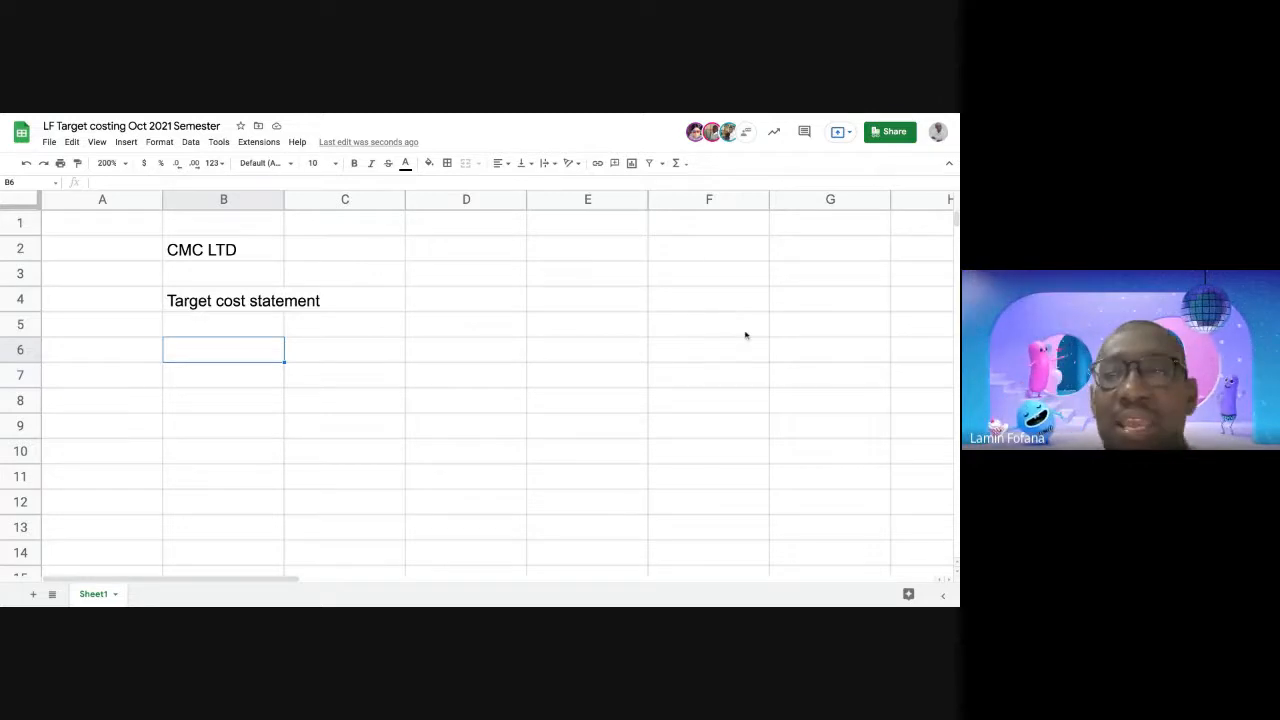
# Review who the spreadsheet is shared with and their access levels, leaving the sharing settings as they are
pyautogui.click(887, 134)
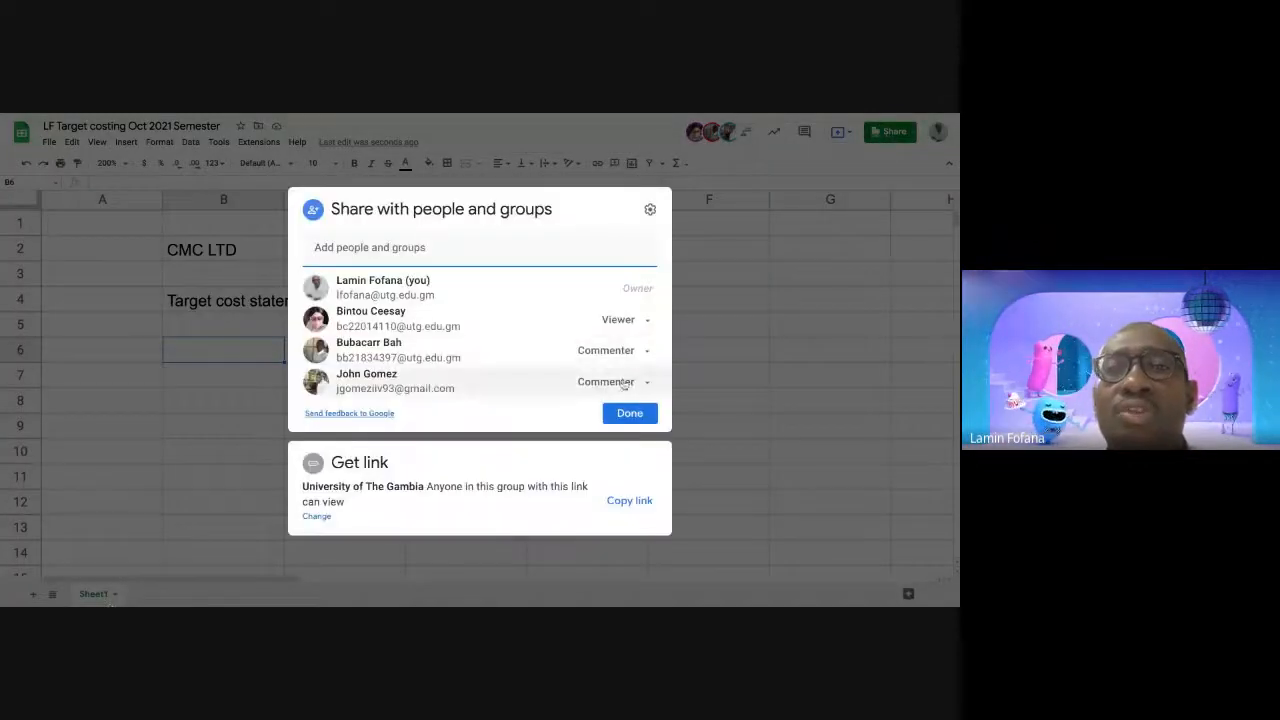
pyautogui.click(630, 413)
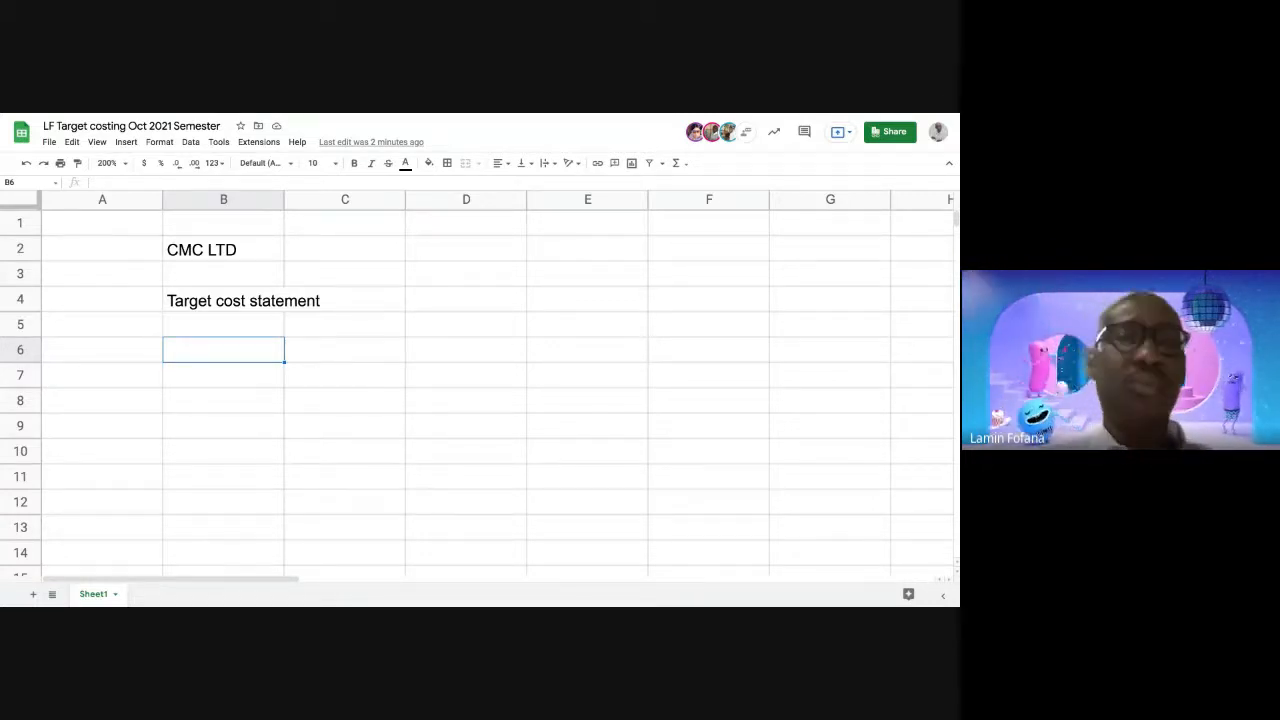
# Widen column B so that it fits the full text of the statement title
pyautogui.moveTo(284, 200); pyautogui.dragTo(370, 200)
pyautogui.click(289, 374)
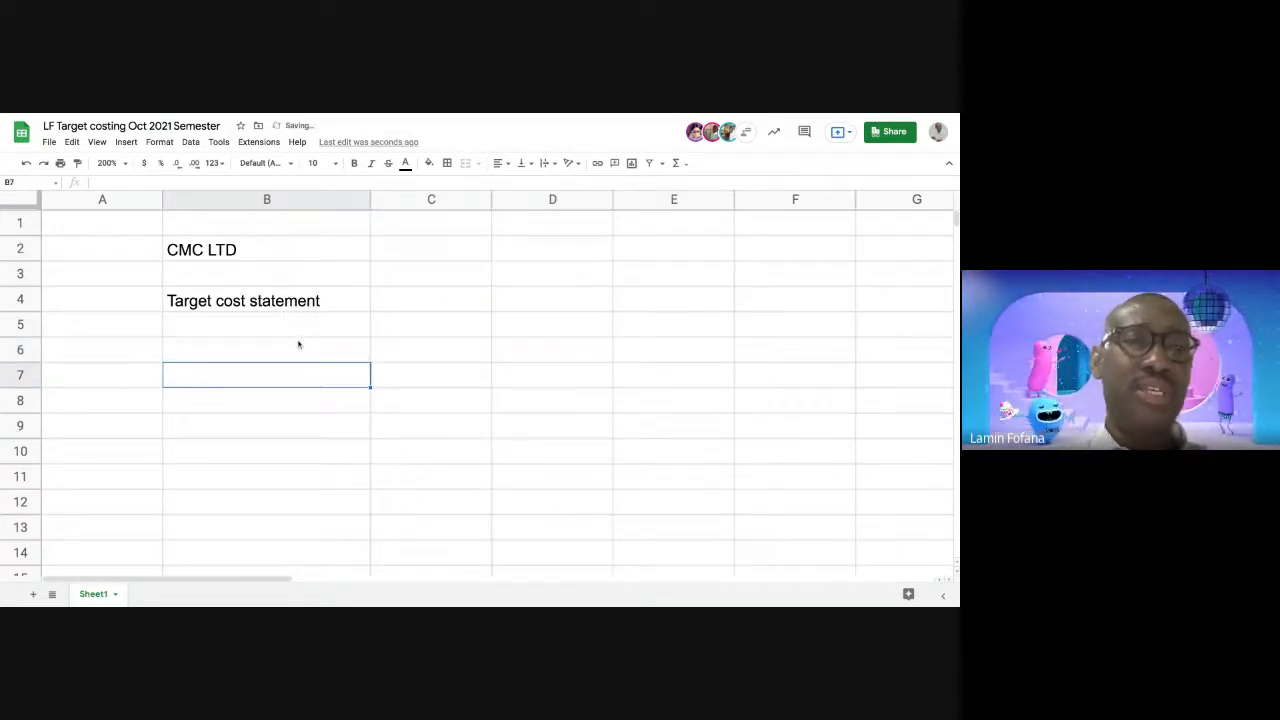
# Add a "Target selling price" line in row 6, with the label in B6 and 20000 in C6
pyautogui.click(298, 346)
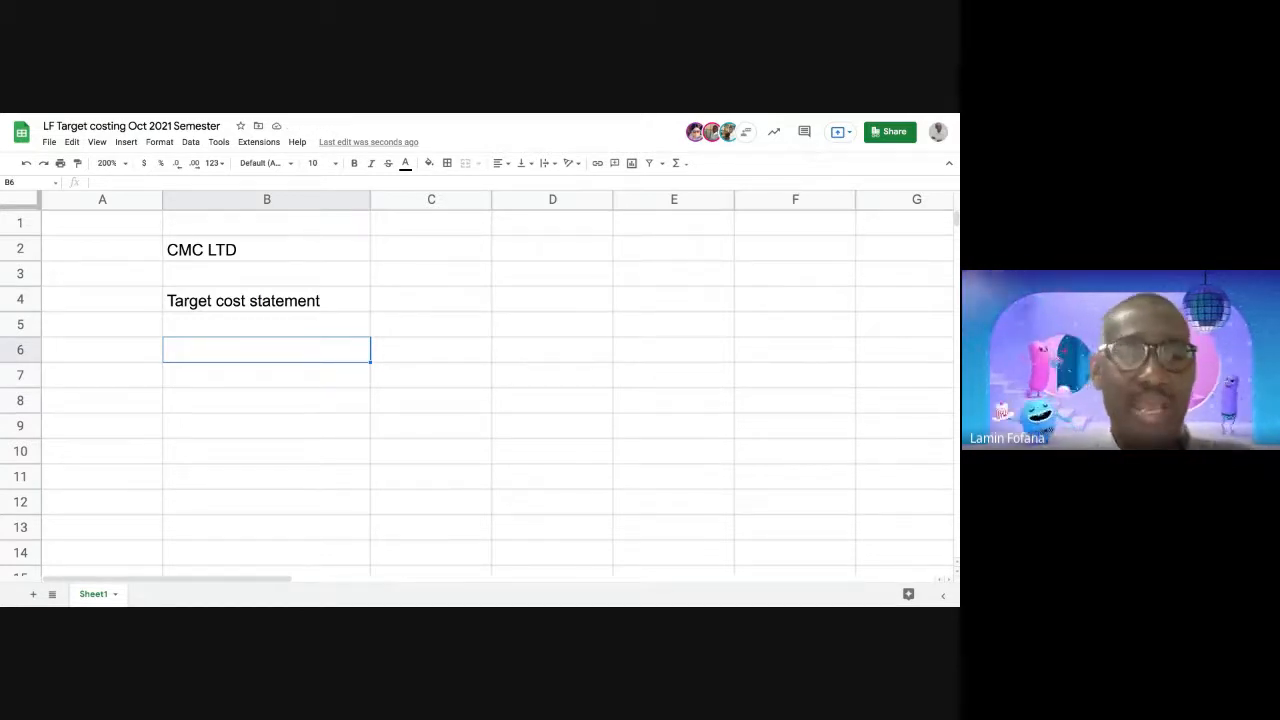
pyautogui.write('Target')
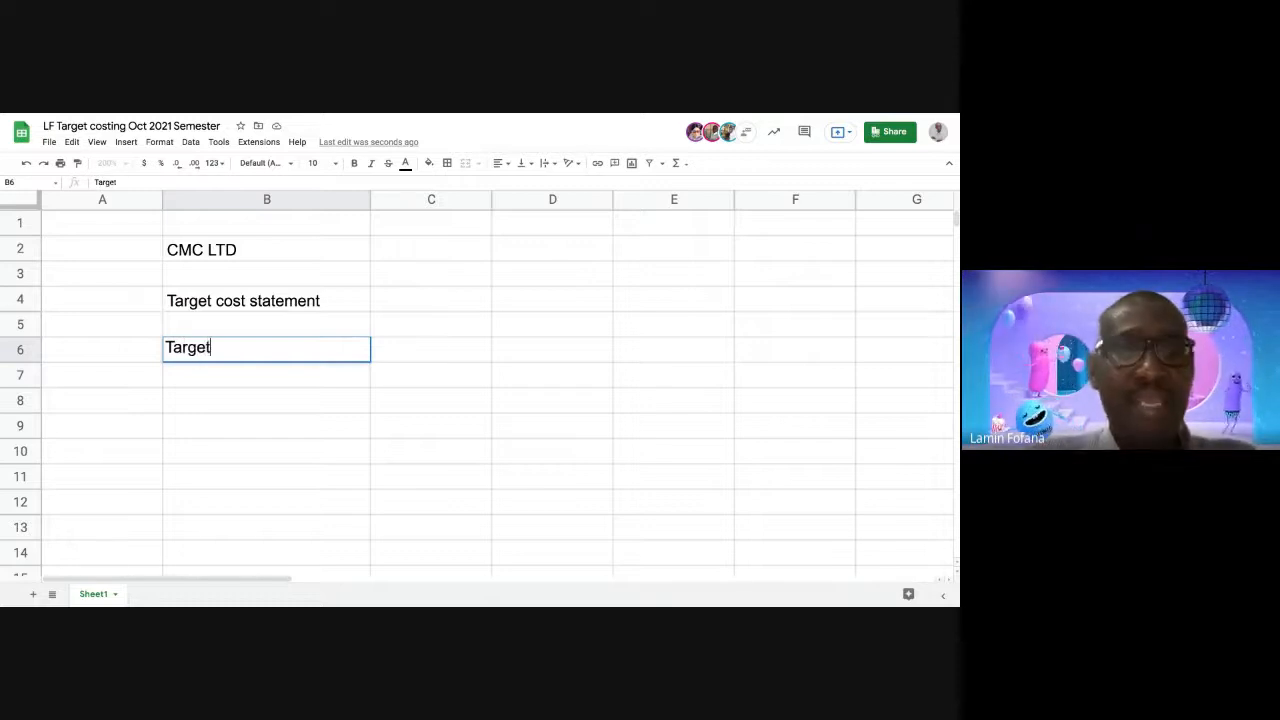
pyautogui.write(' sell')
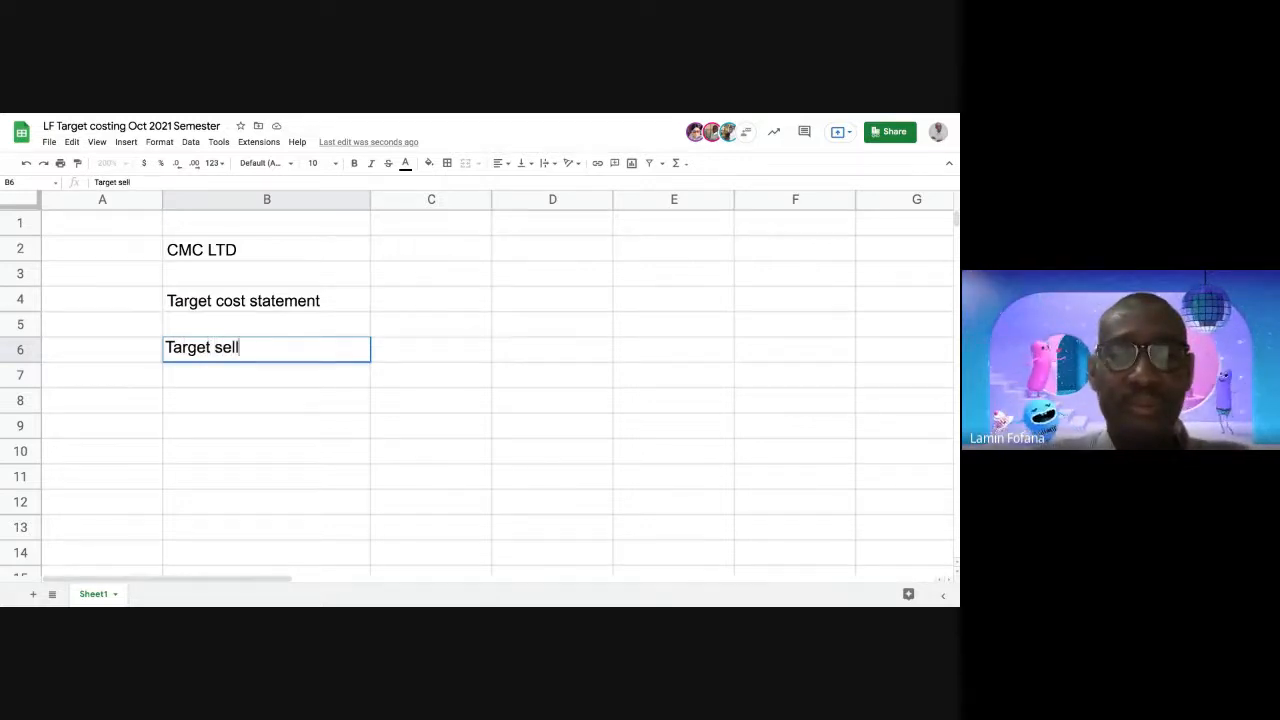
pyautogui.write('ing pri')
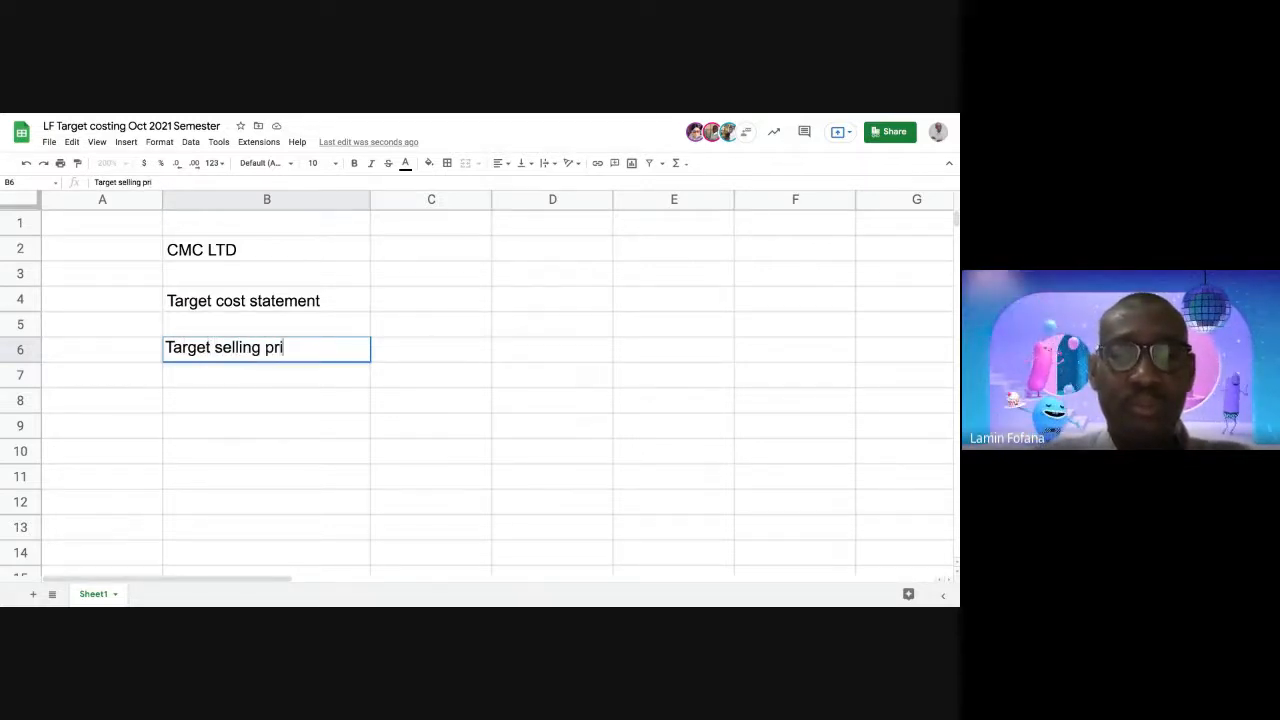
pyautogui.write('ce')
pyautogui.press('Tab')
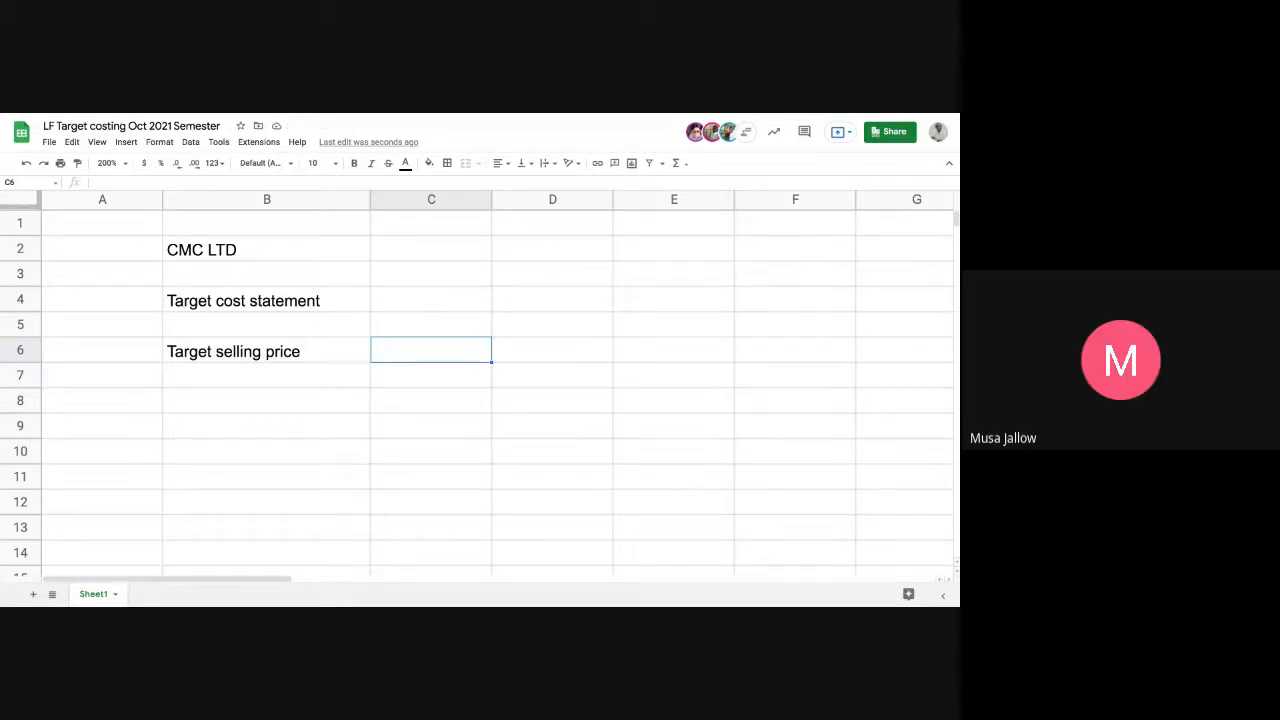
pyautogui.write('20000')
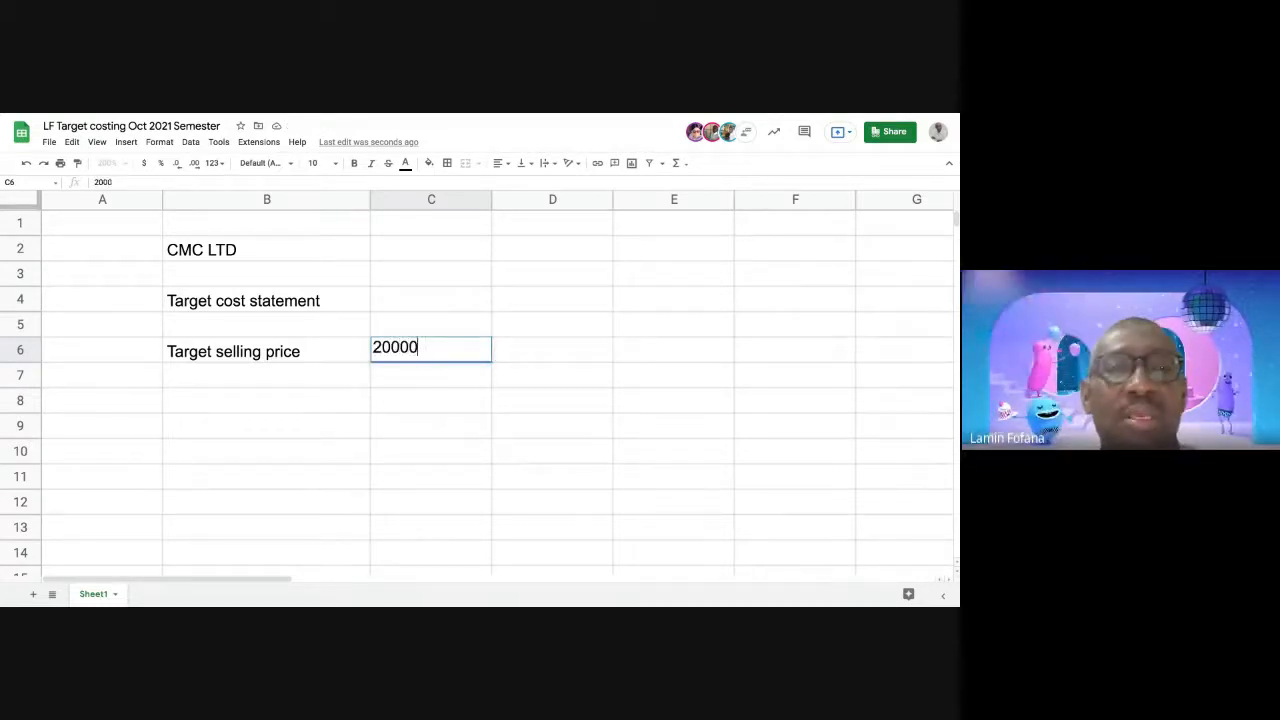
pyautogui.press('Return')
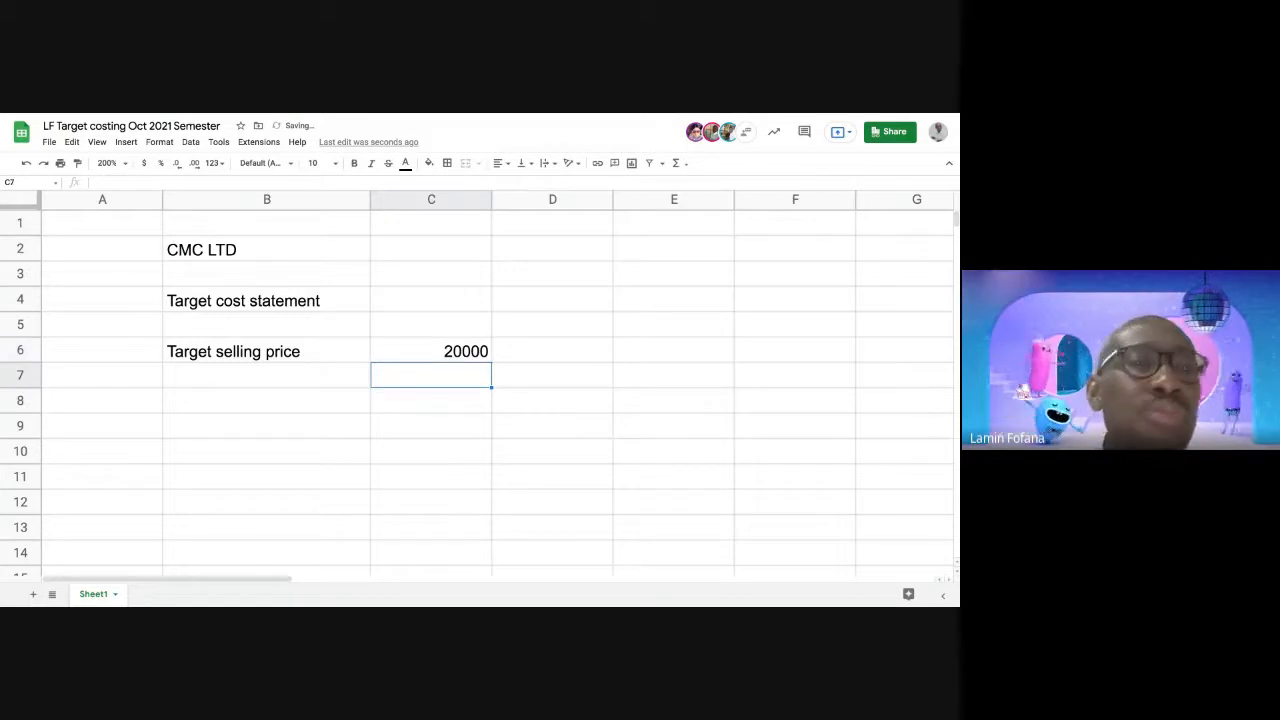
# Label cell B7 "Target profit (10%)", directly below the target selling price
pyautogui.click(266, 375)
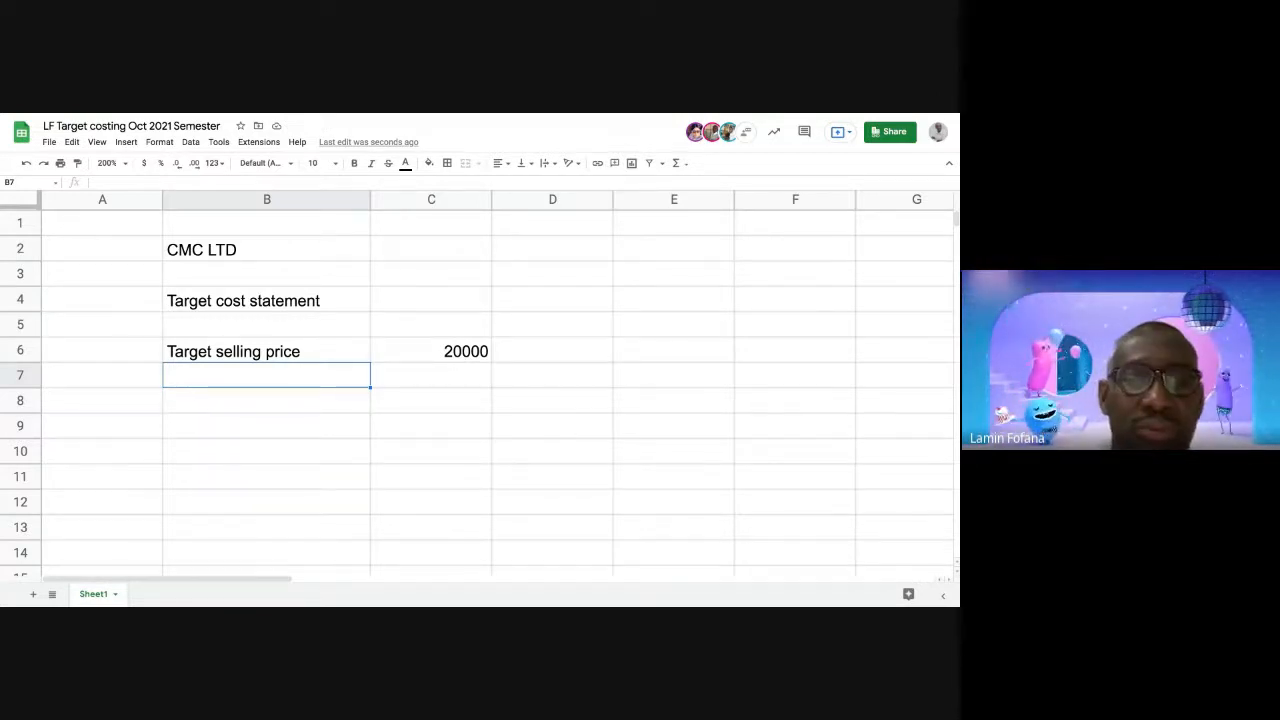
pyautogui.write('Target ')
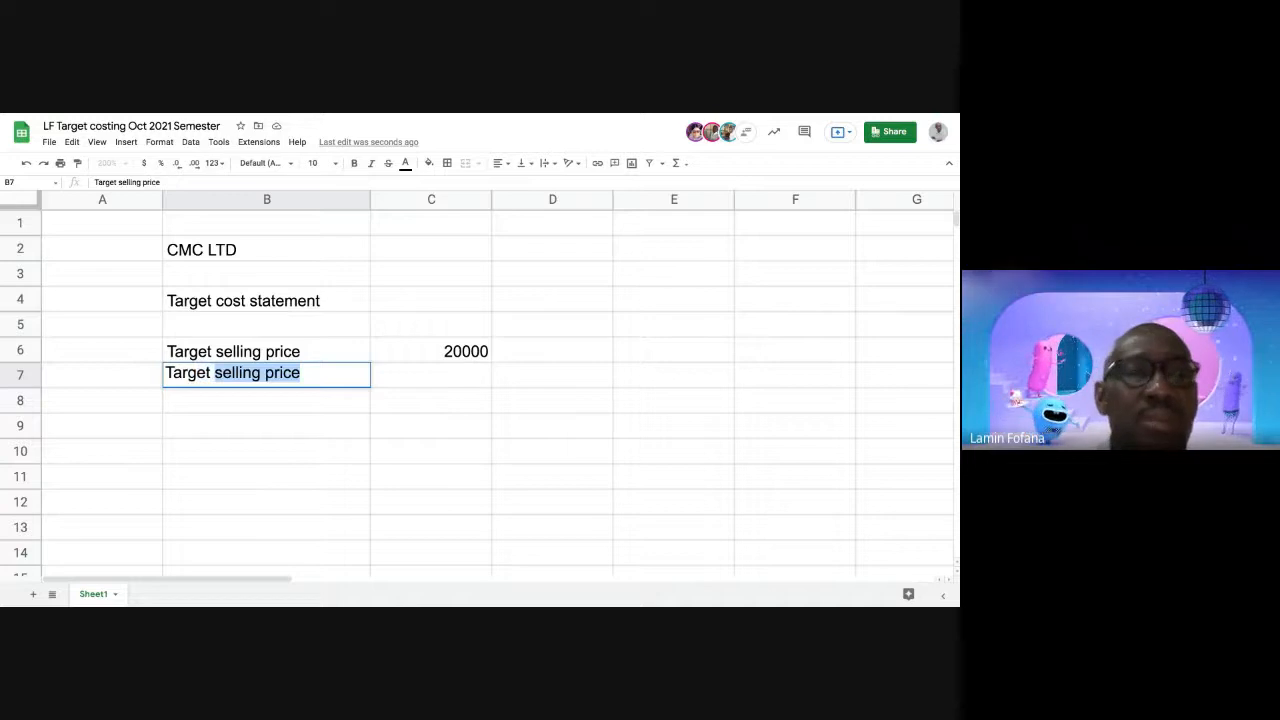
pyautogui.write('pr')
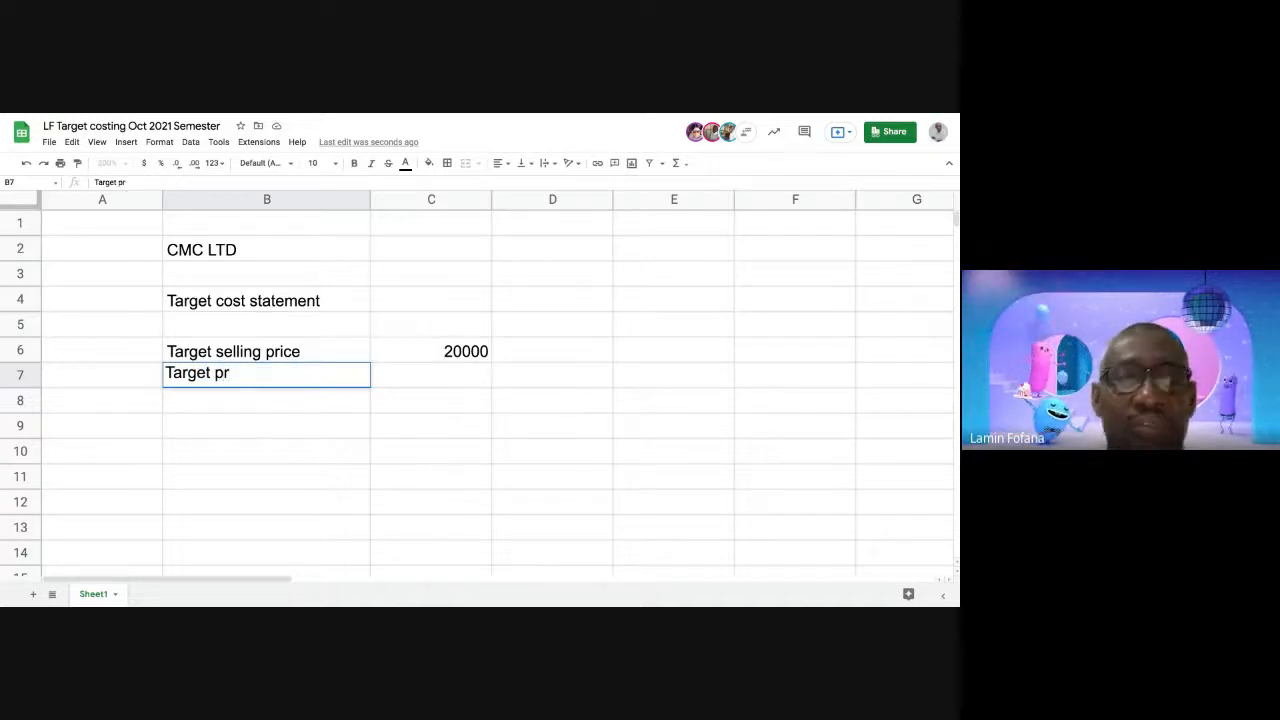
pyautogui.write('ofit')
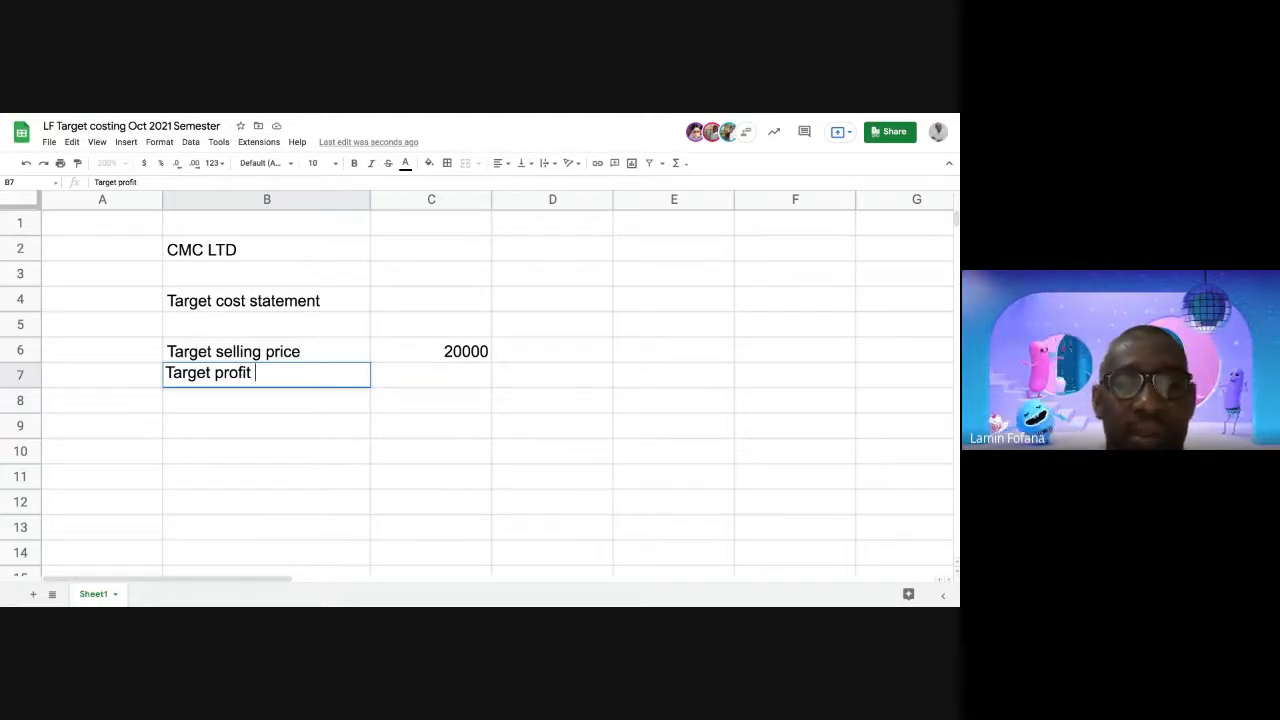
pyautogui.write(' (')
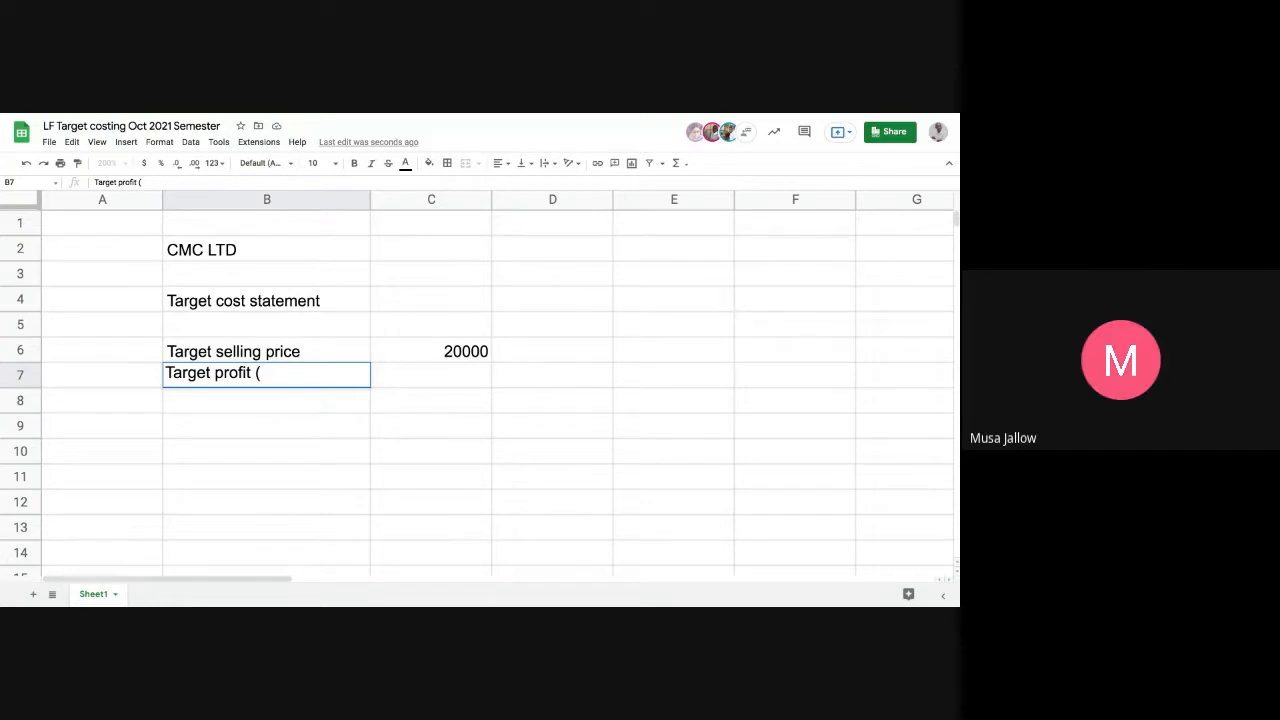
pyautogui.write('10%)')
pyautogui.press('Return')
# Calculate the target profit in C7 as 10% of the selling price with the formula =C6*0.10
pyautogui.click(420, 383)
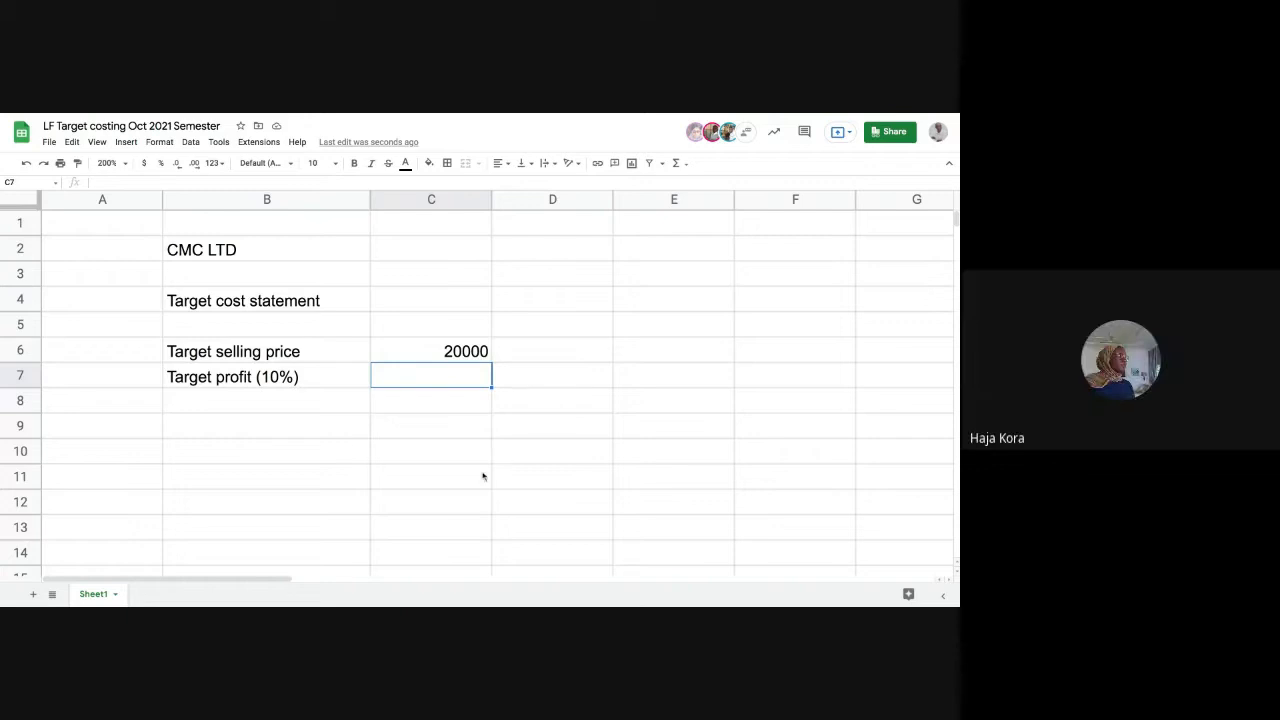
pyautogui.write('=')
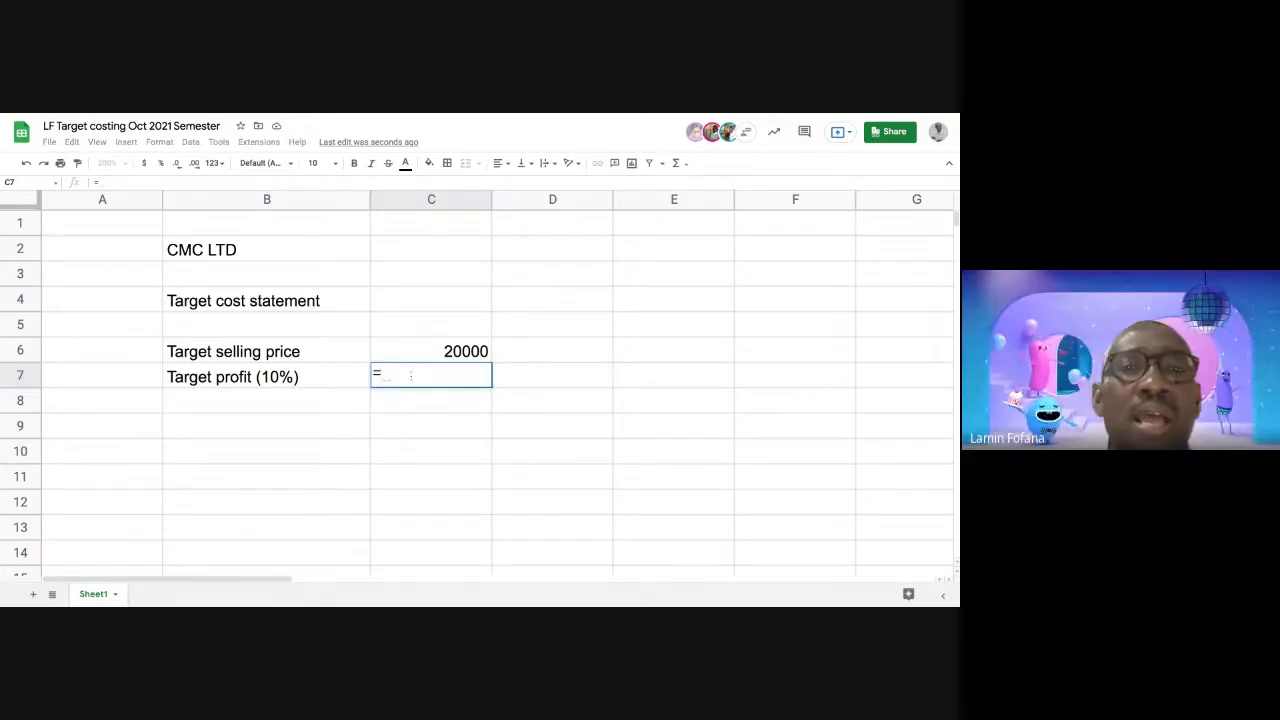
pyautogui.click(415, 358)
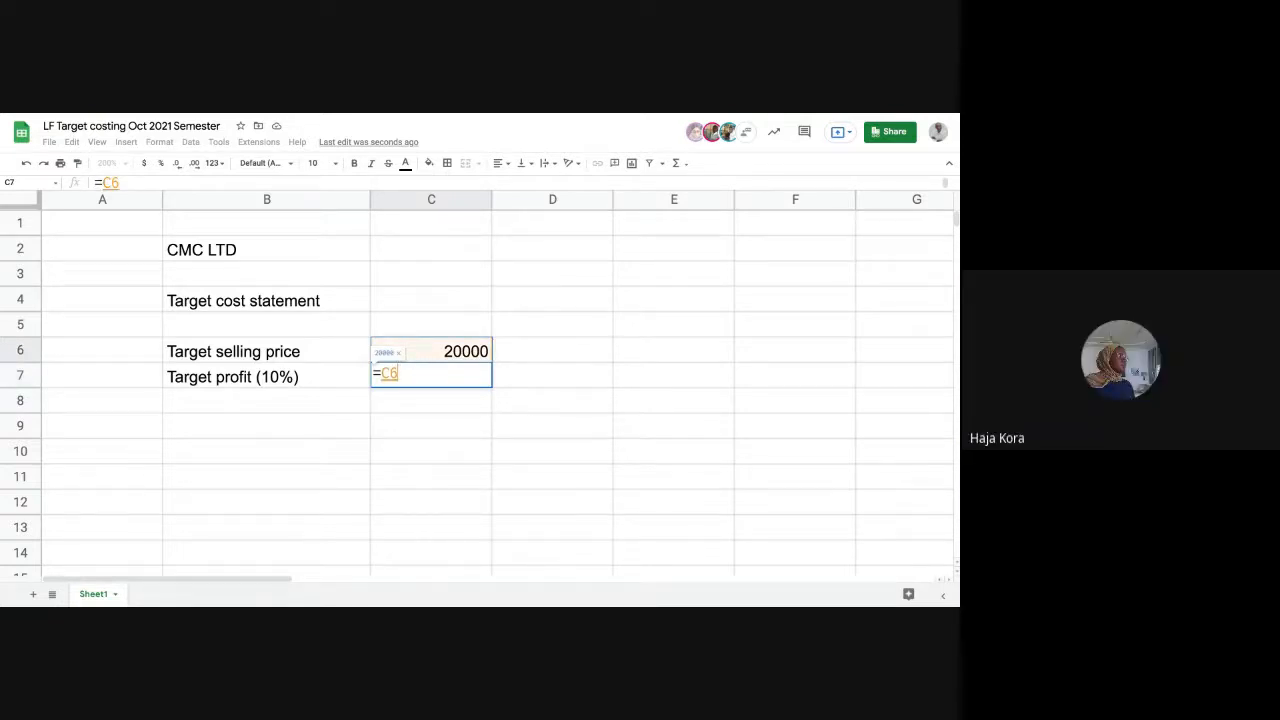
pyautogui.write('*')
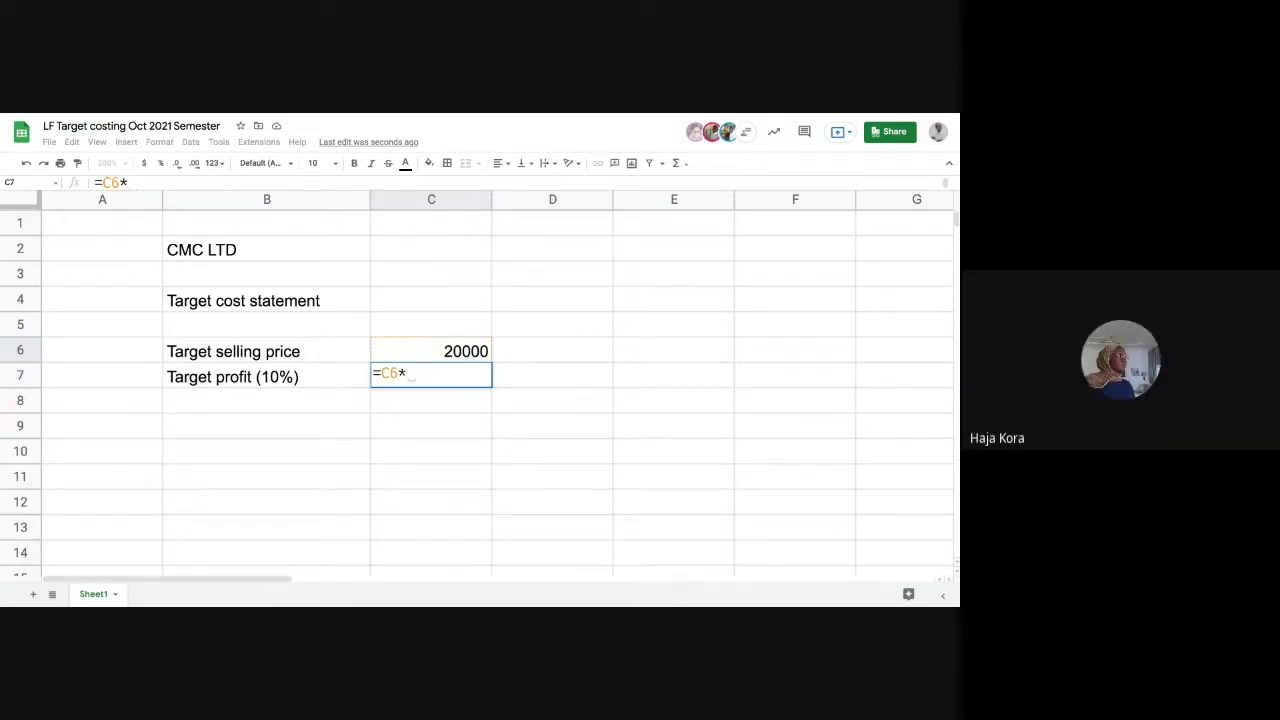
pyautogui.write('0')
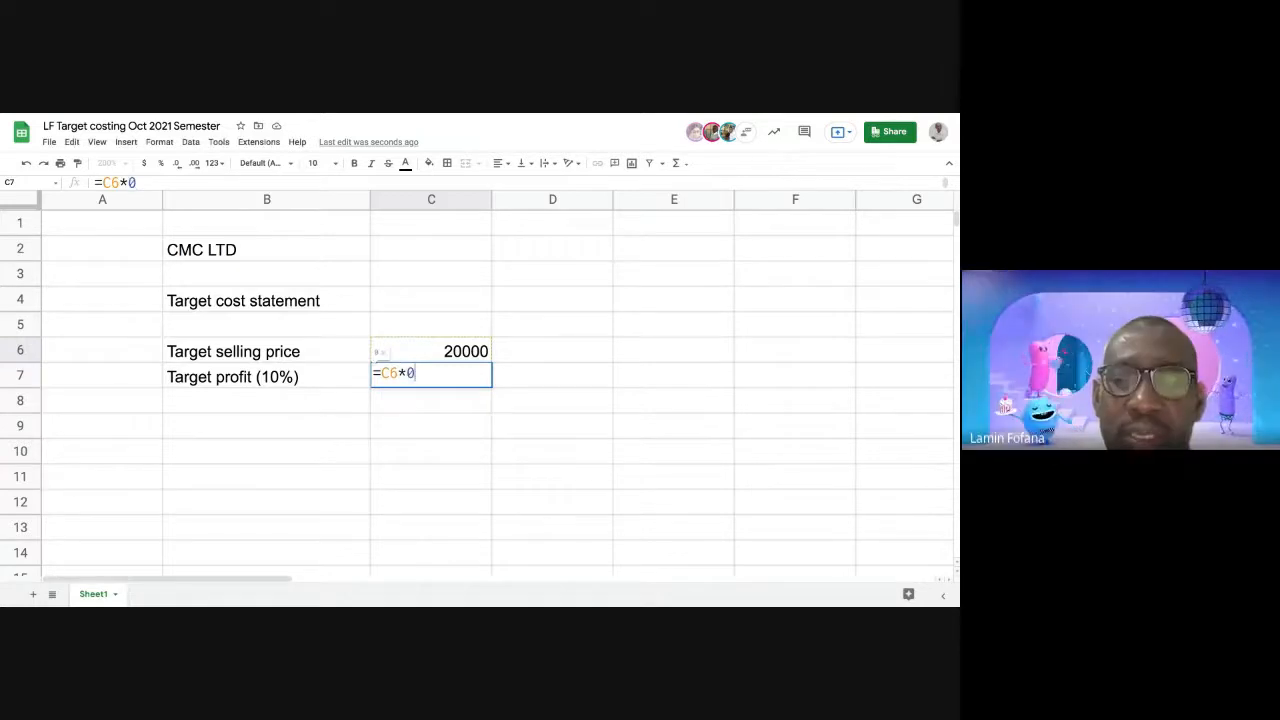
pyautogui.write('.10')
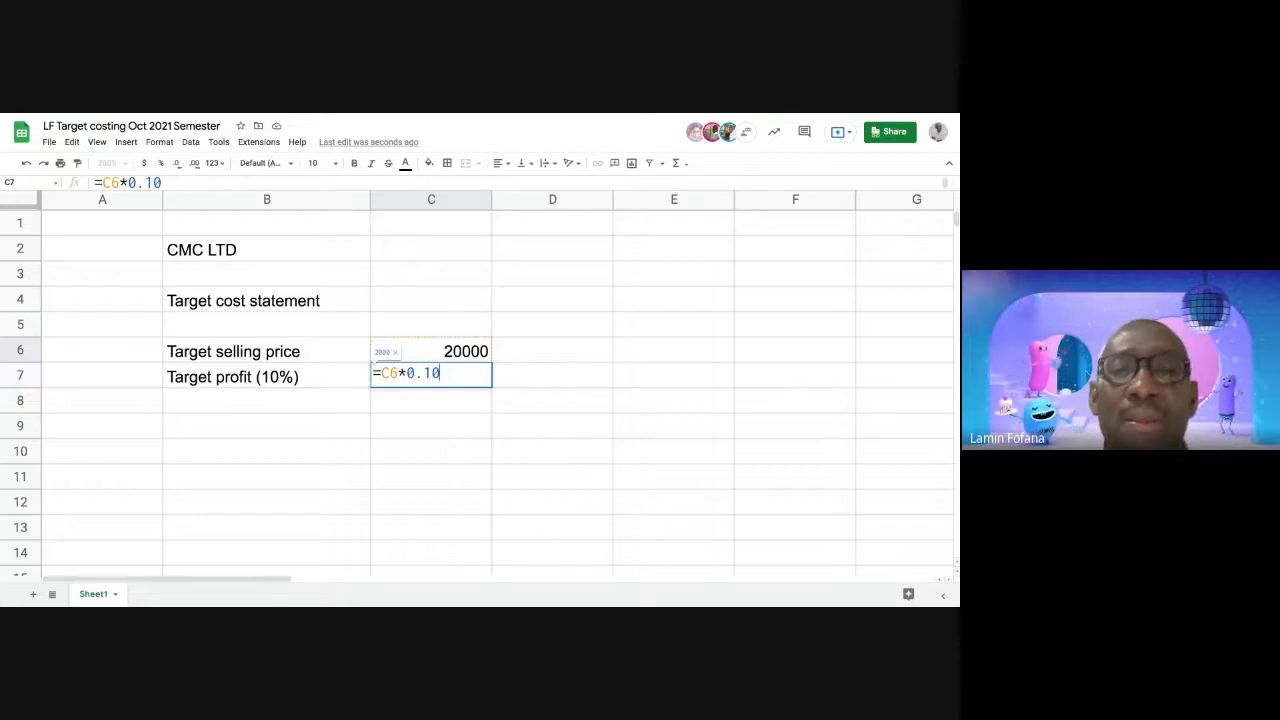
pyautogui.press('Return')
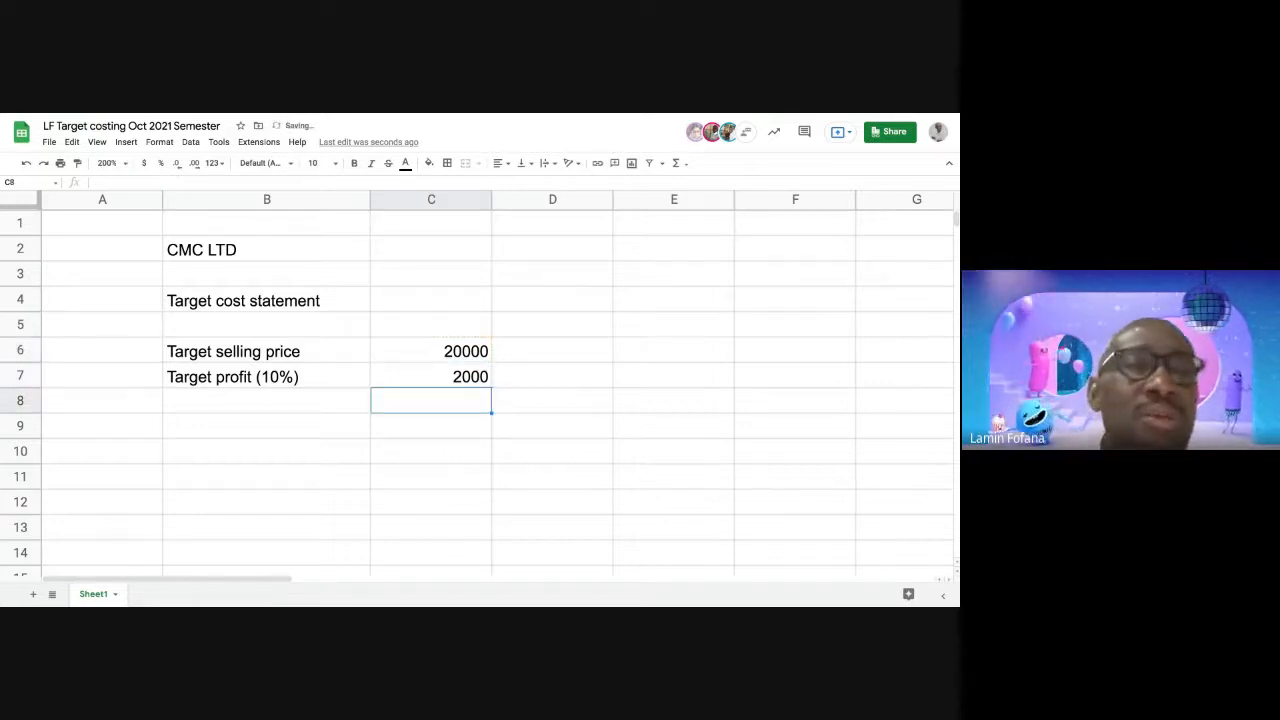
pyautogui.press('Down')
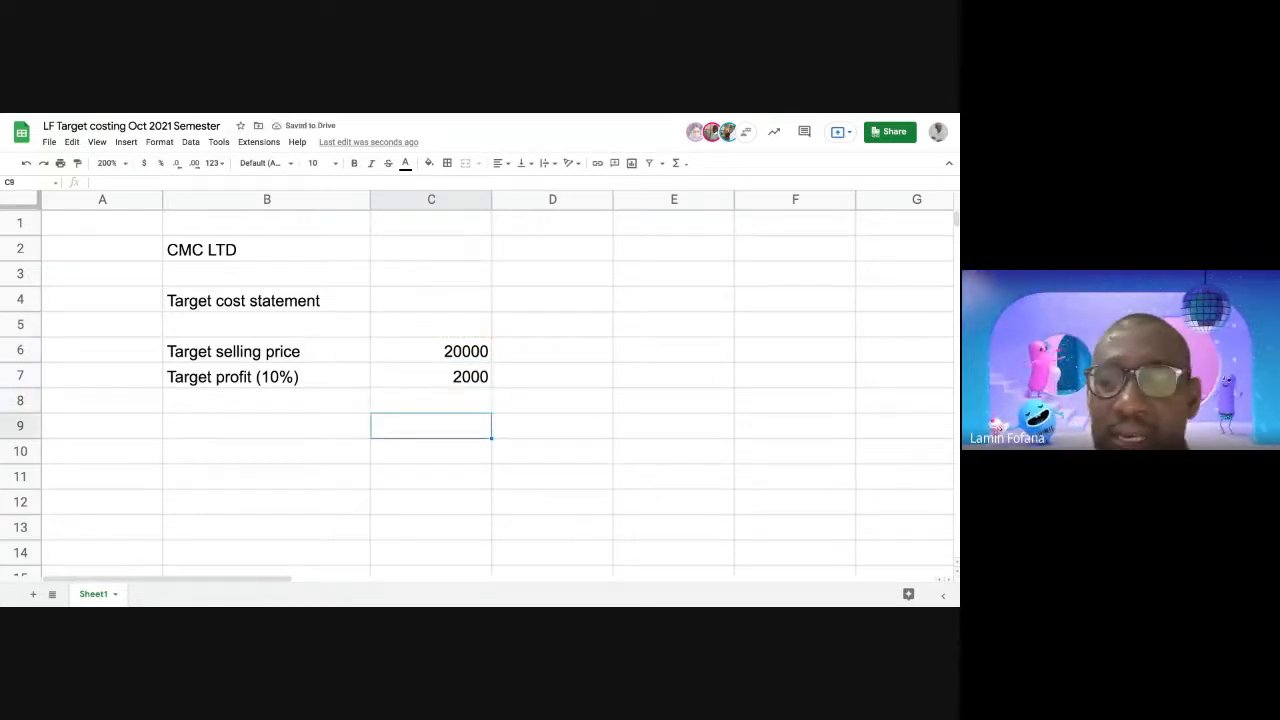
# Label cell B9 "Target cost", leaving row 8 blank beneath the target profit
pyautogui.press('Left')
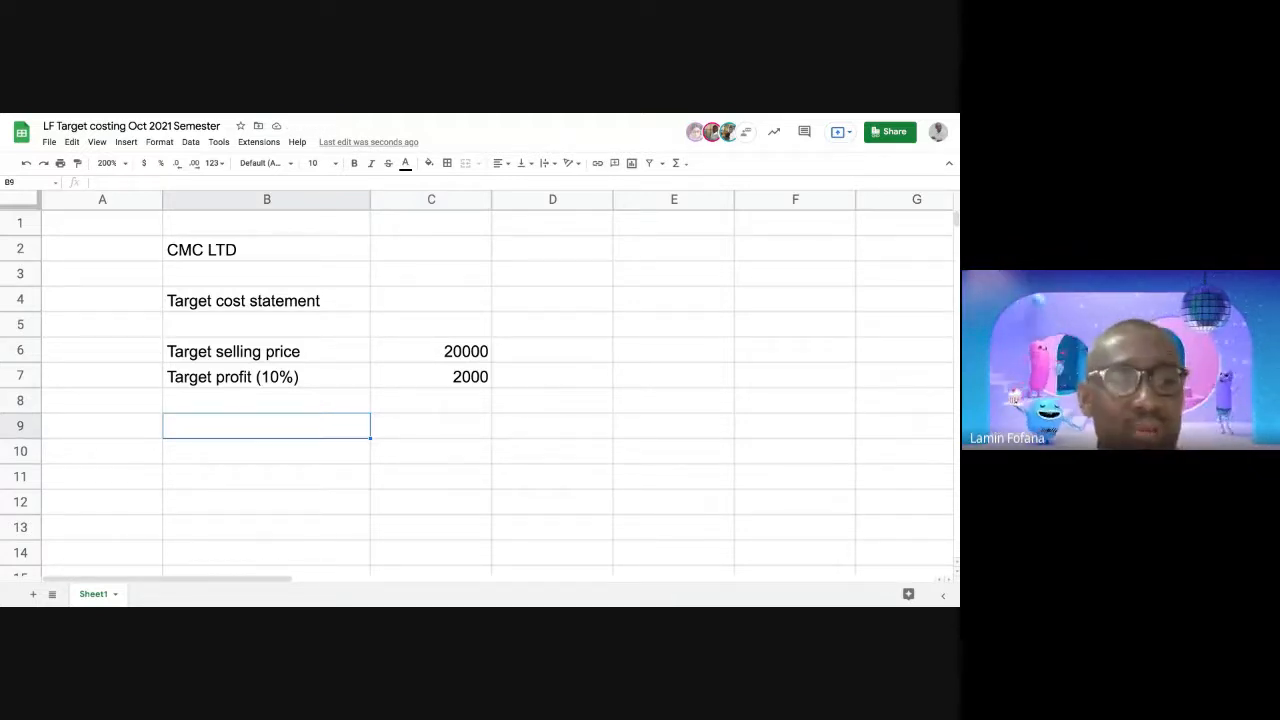
pyautogui.write('Targey')
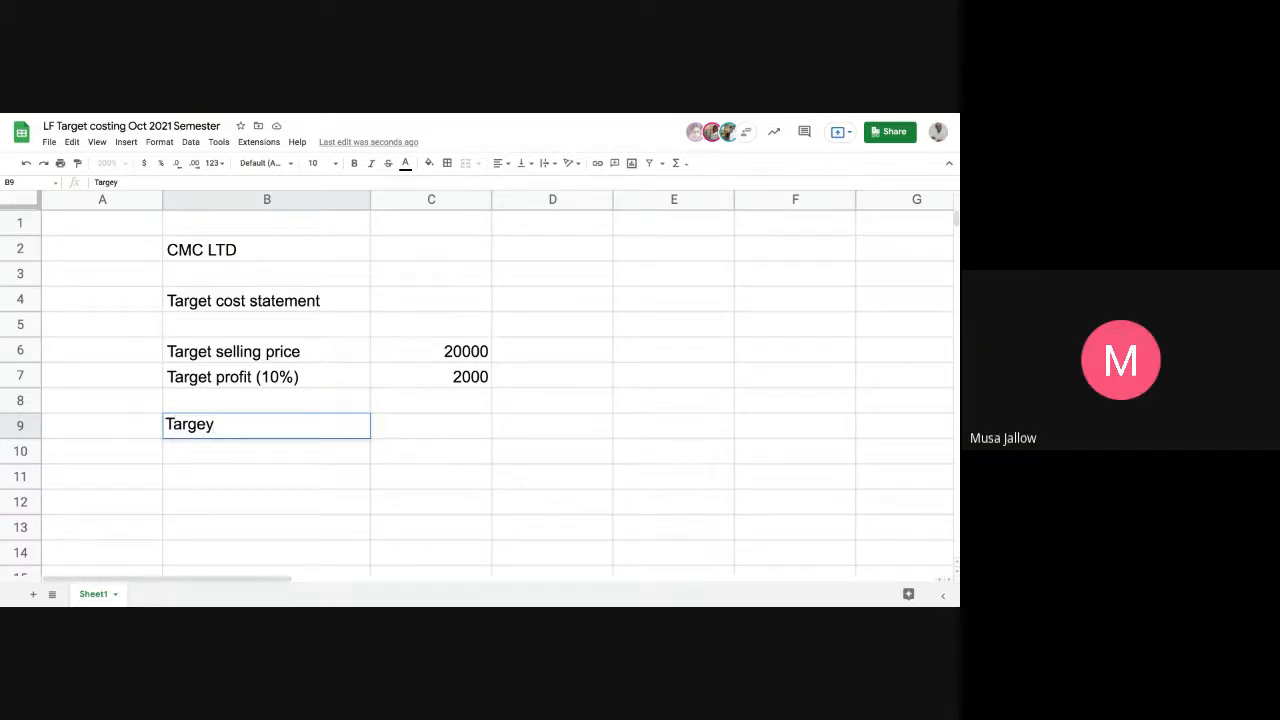
pyautogui.press('BackSpace')
pyautogui.write('t ')
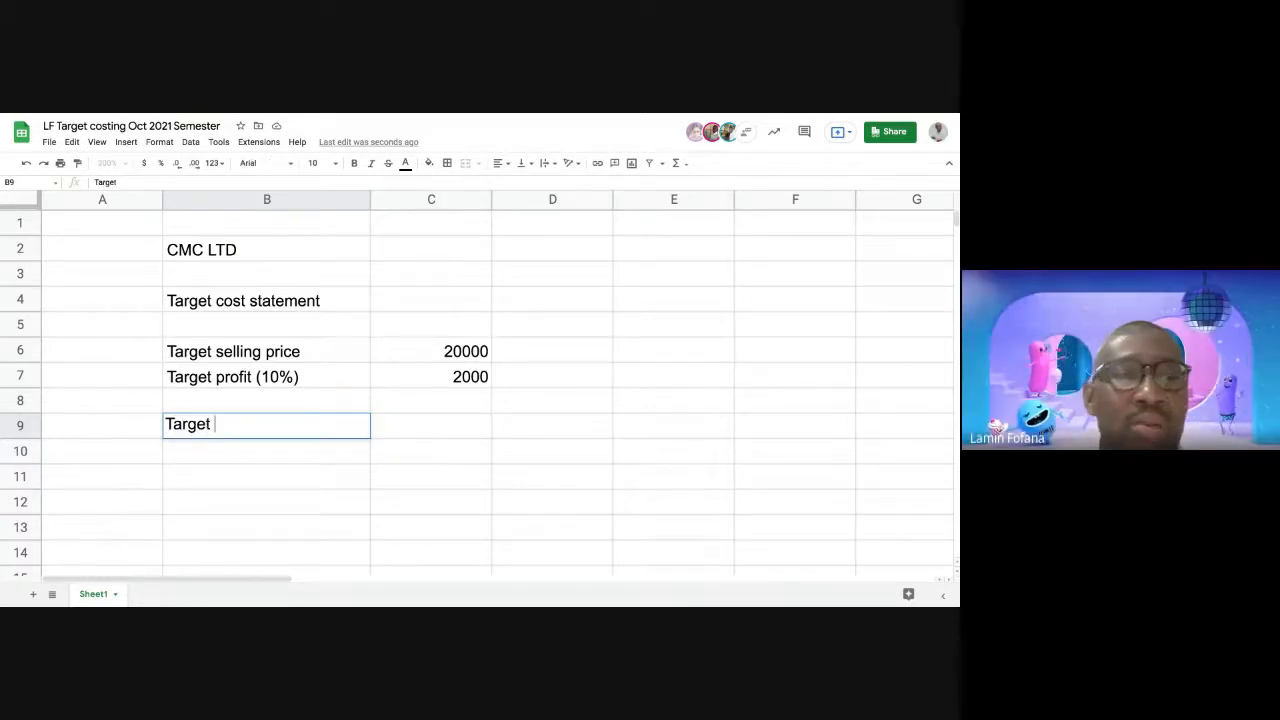
pyautogui.write('cost')
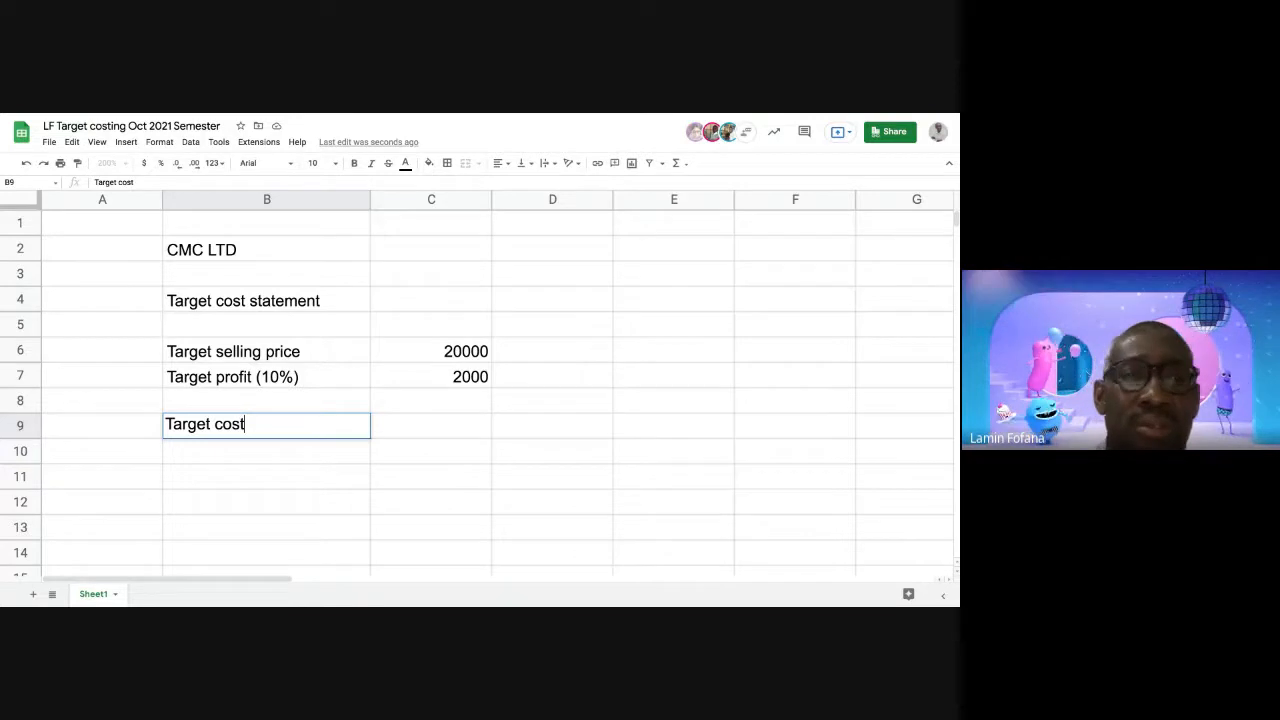
pyautogui.press('Tab')
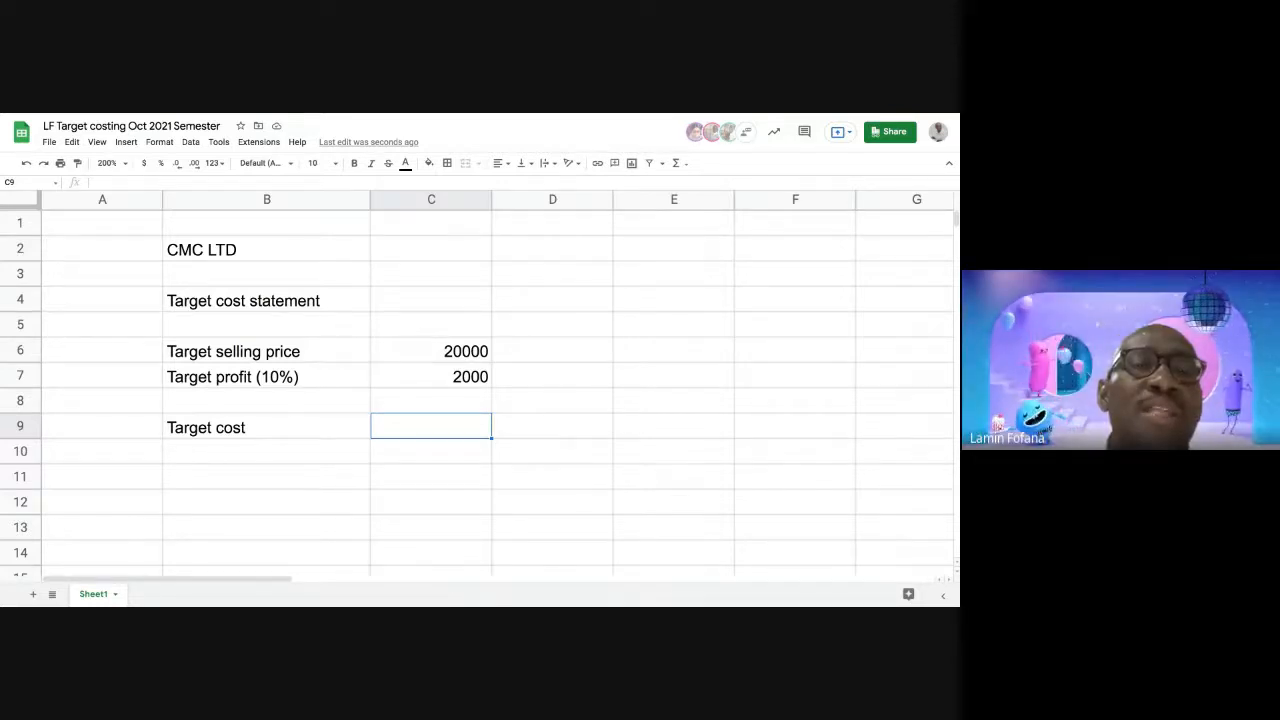
# Calculate the target cost in C9 as selling price minus target profit with the formula =C6-C7
pyautogui.click(354, 440)
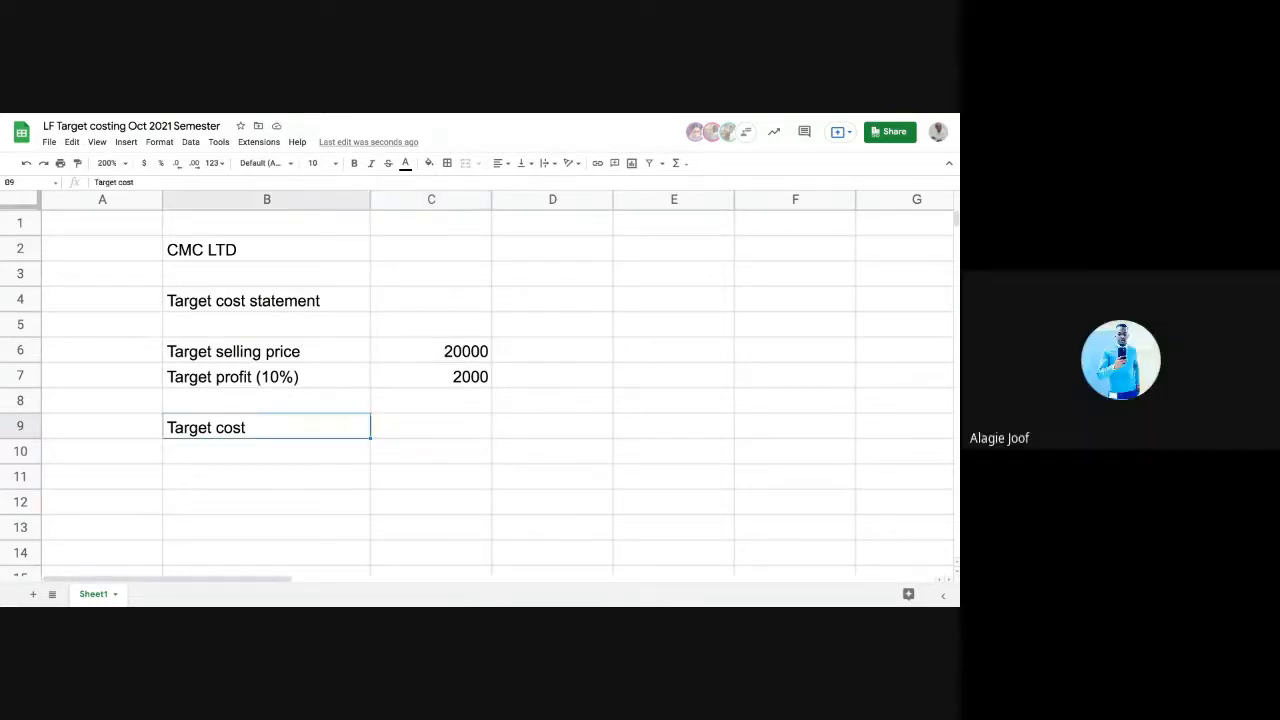
pyautogui.click(424, 436)
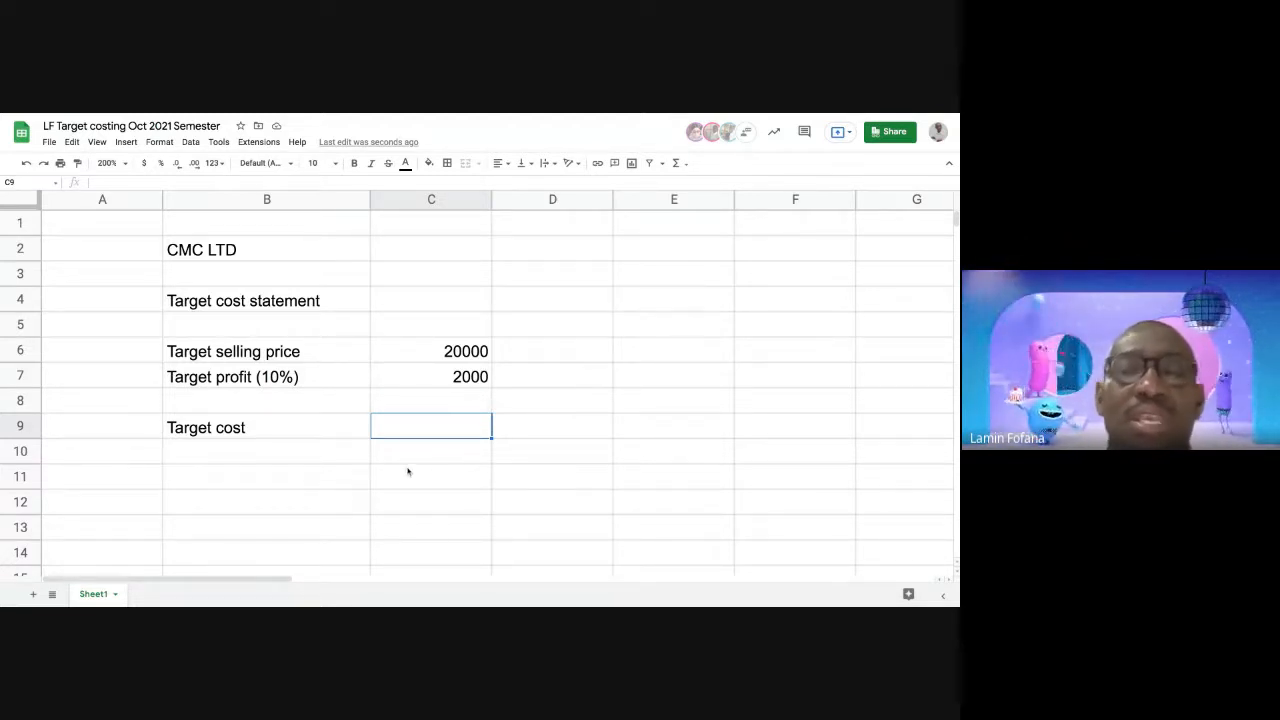
pyautogui.write('=')
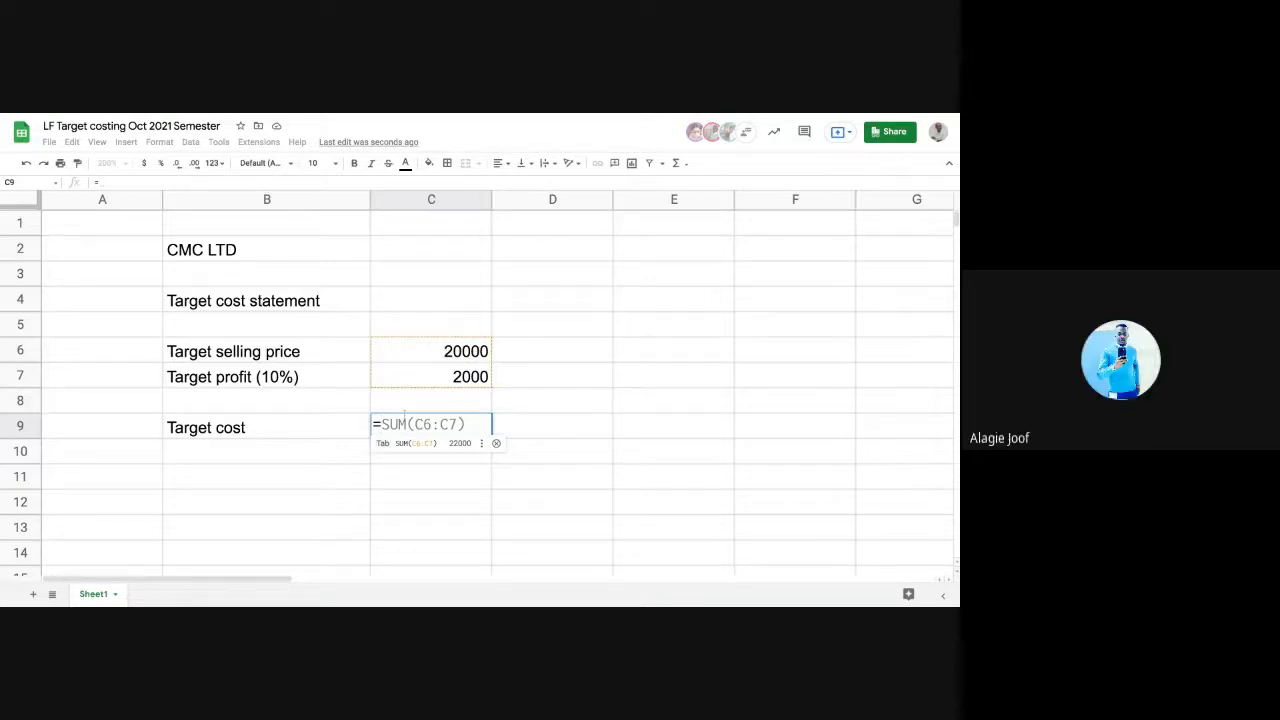
pyautogui.click(434, 351)
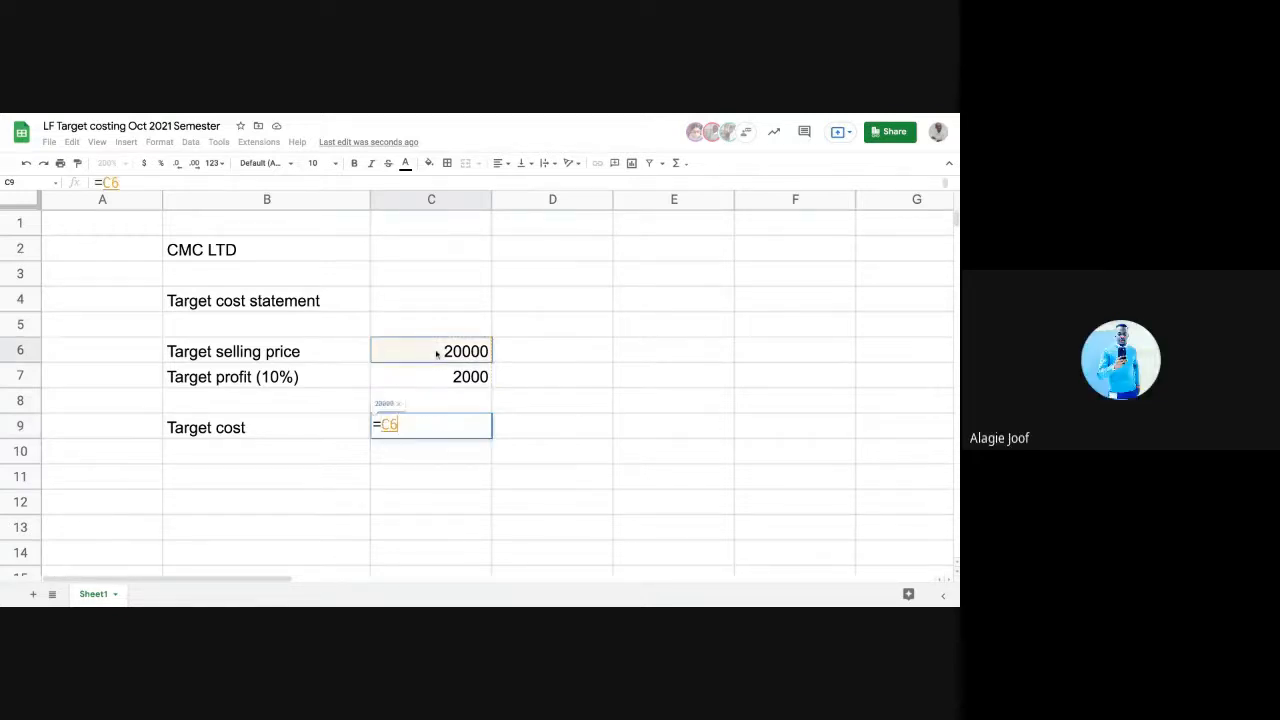
pyautogui.write('-')
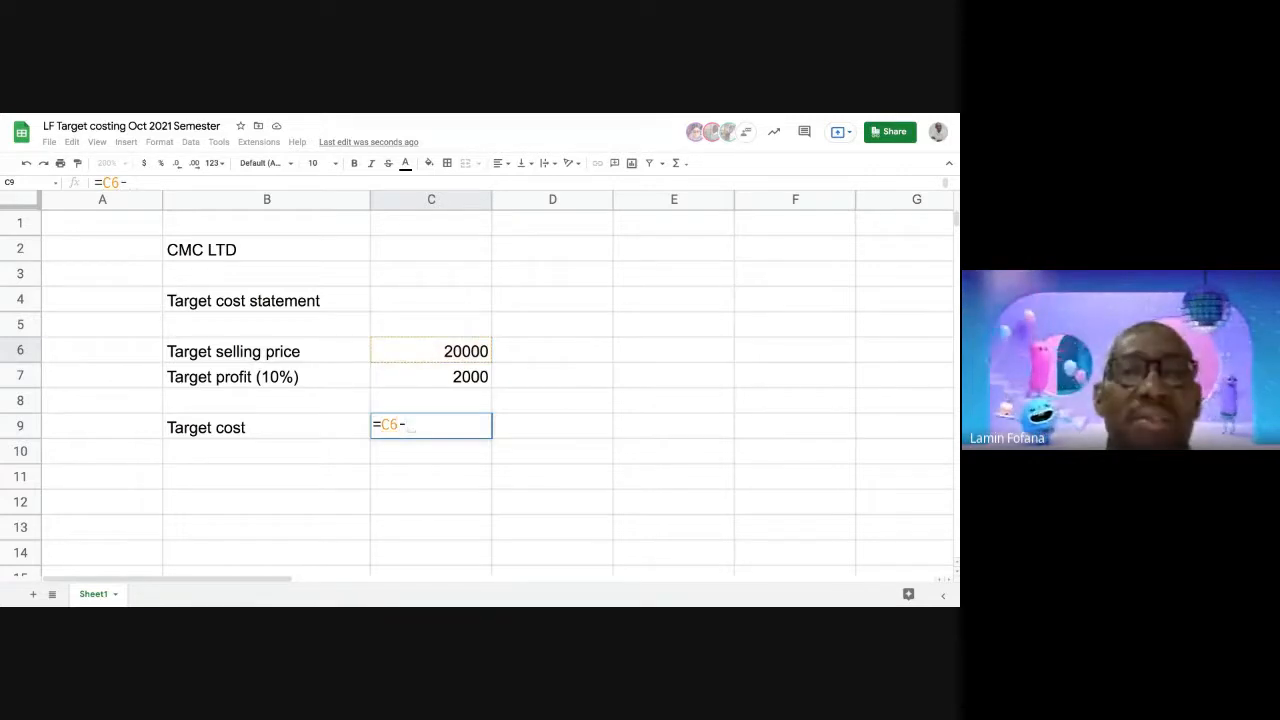
pyautogui.click(436, 381)
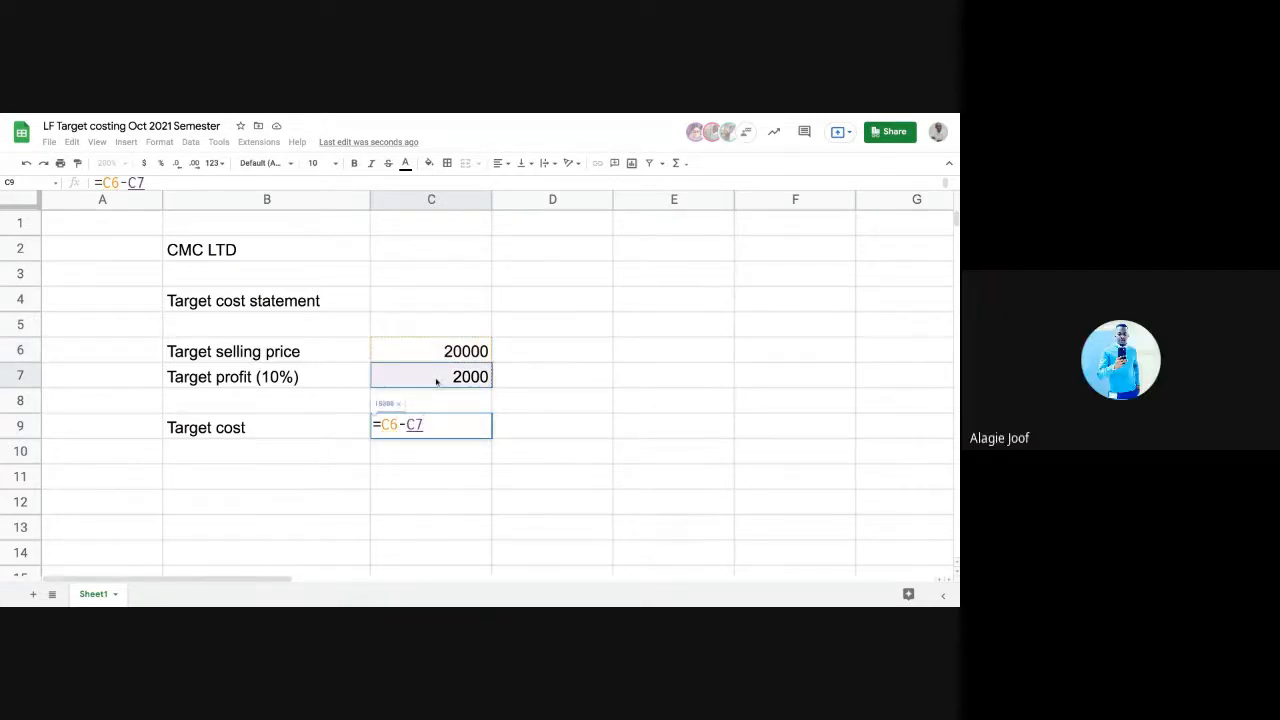
pyautogui.press('Return')
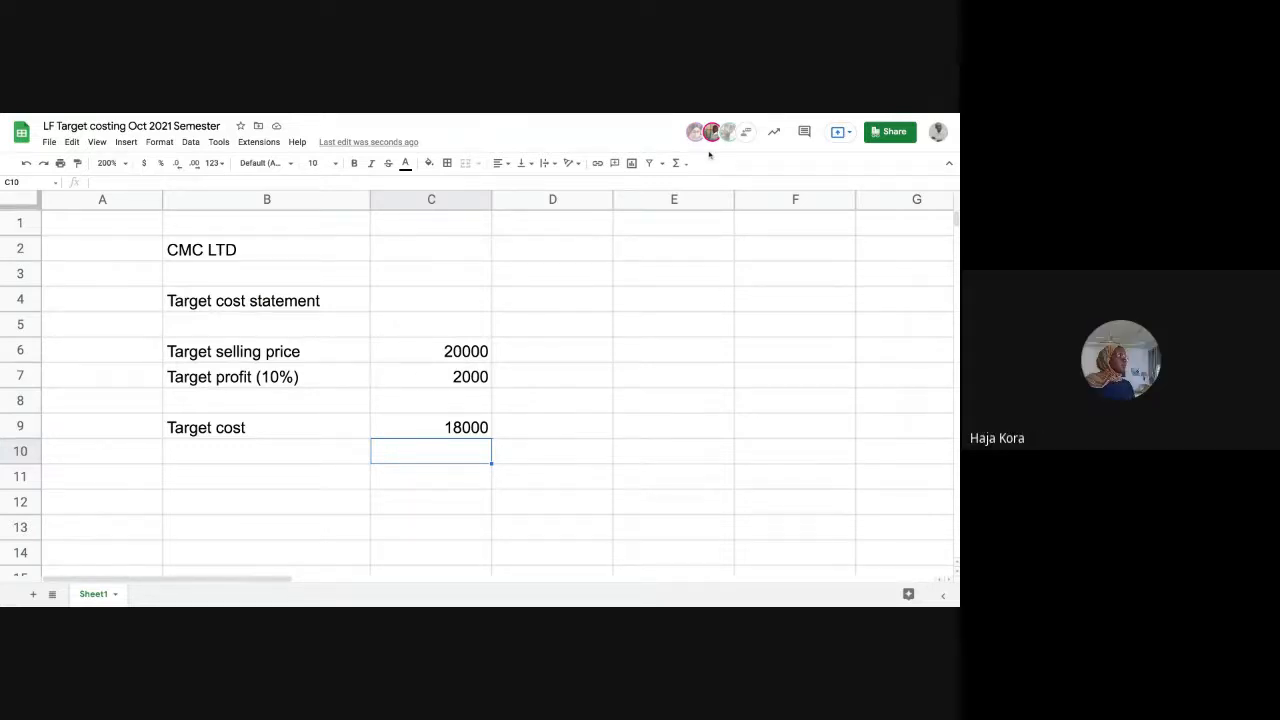
pyautogui.click(439, 201)
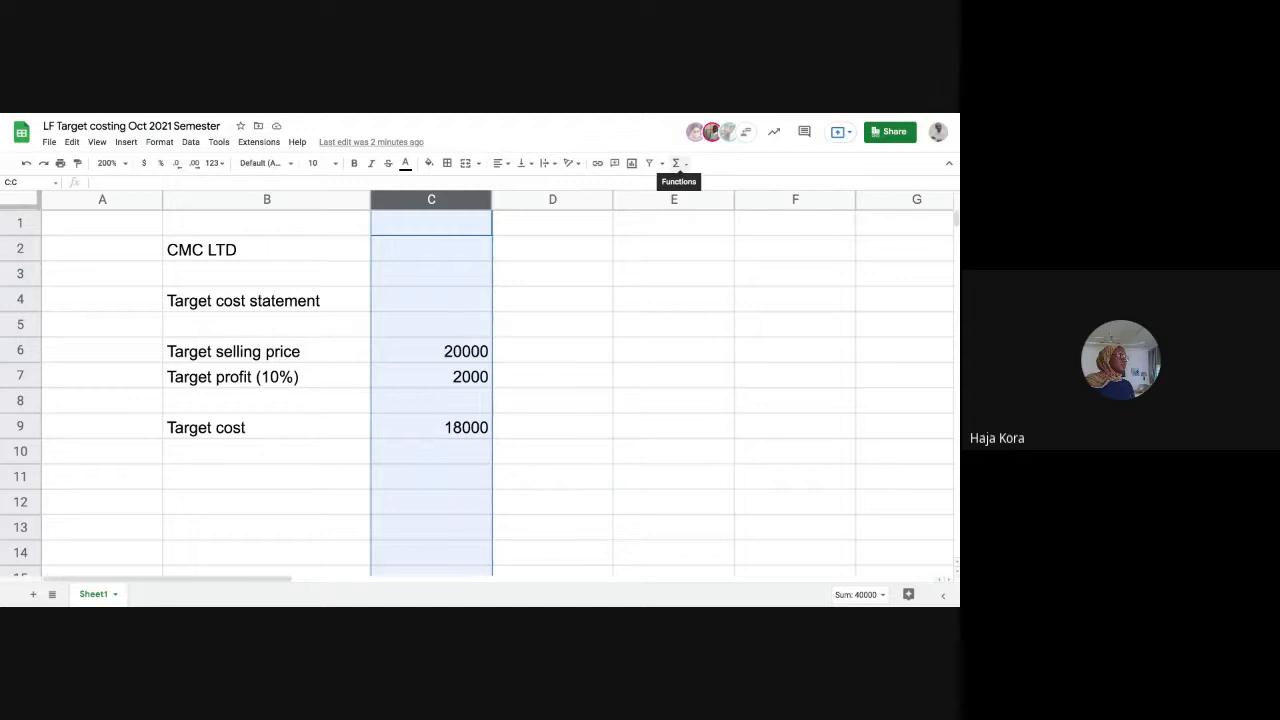
pyautogui.click(676, 163)
pyautogui.click(677, 163)
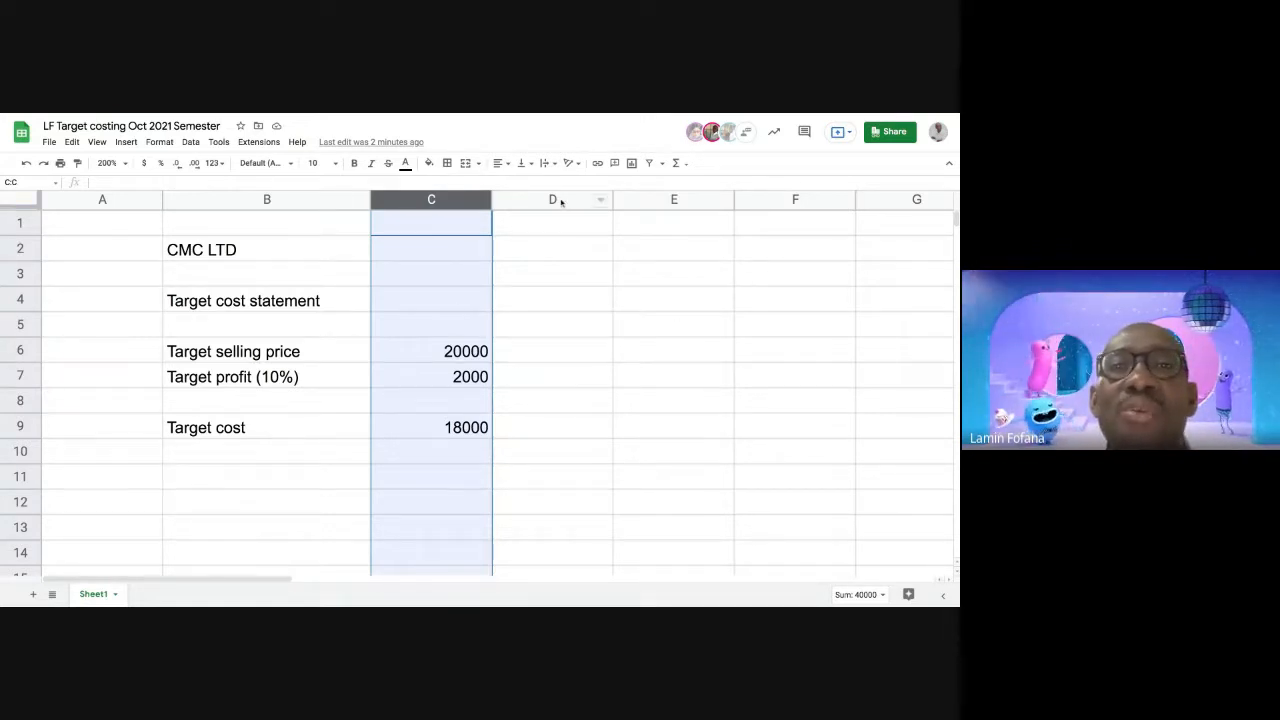
pyautogui.click(583, 170)
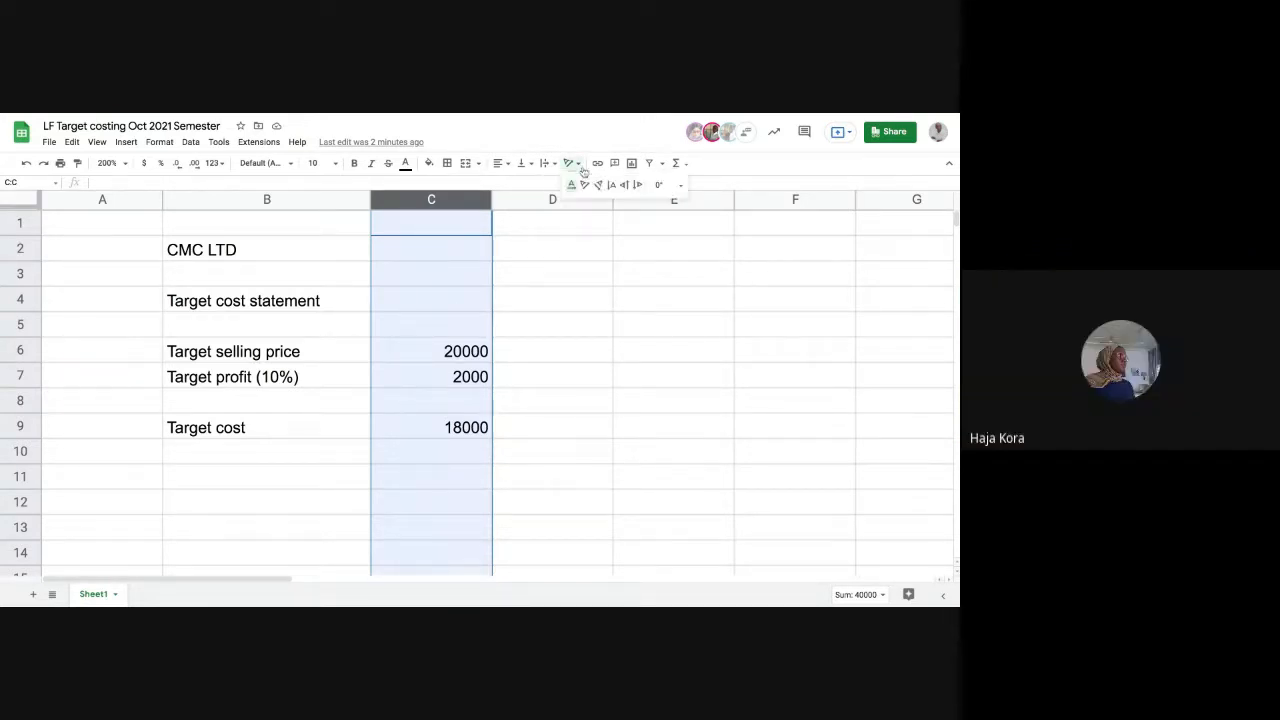
pyautogui.click(557, 234)
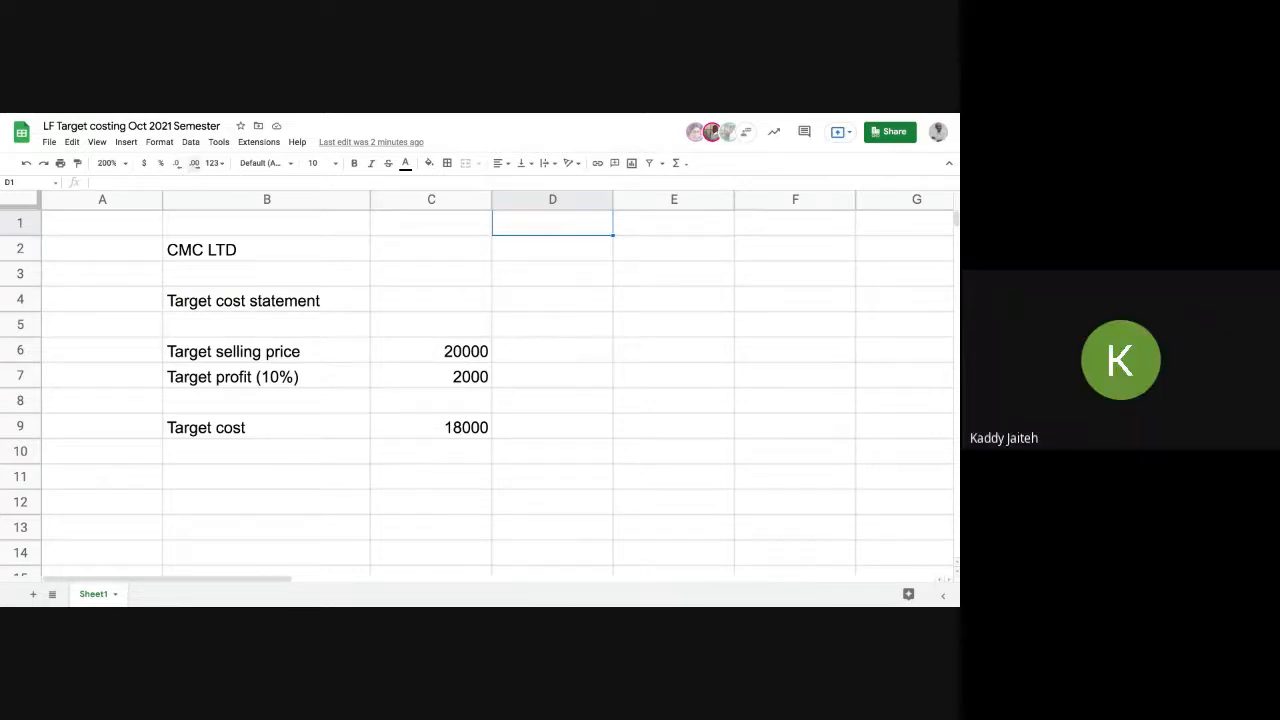
# Apply the Number format to all of column C, with thousands separators and two decimal places
pyautogui.click(416, 204)
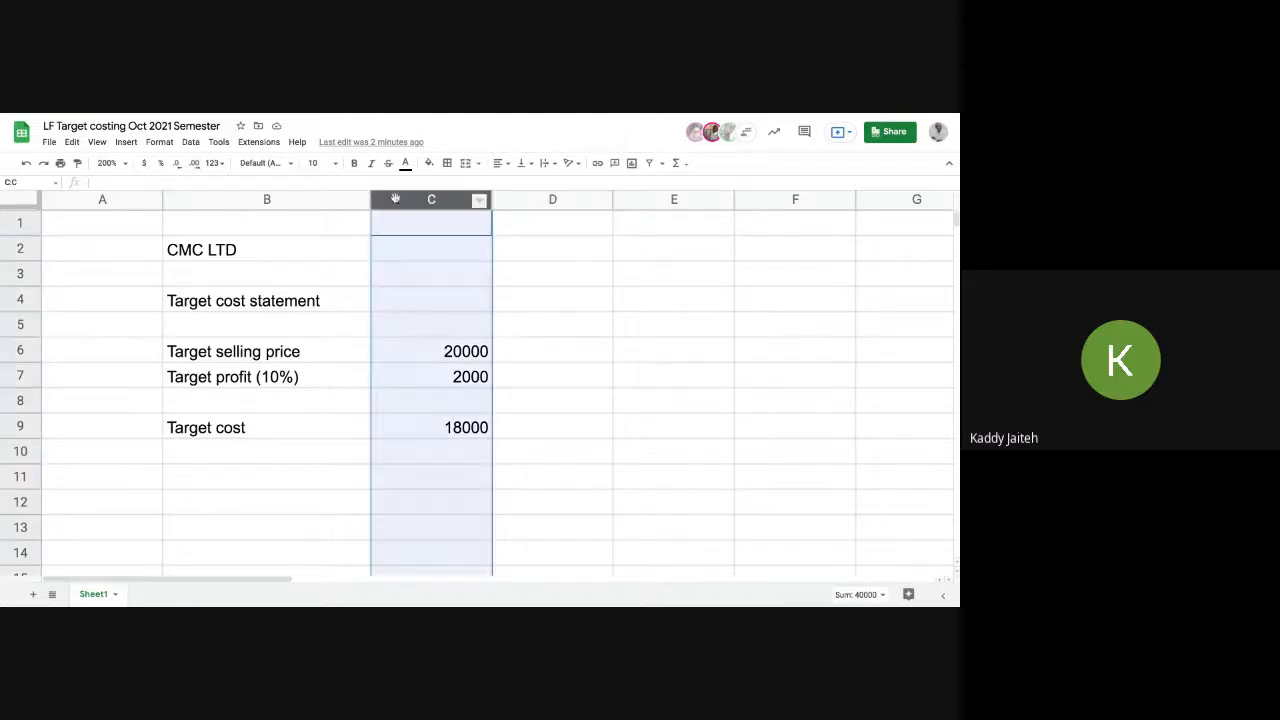
pyautogui.click(195, 164)
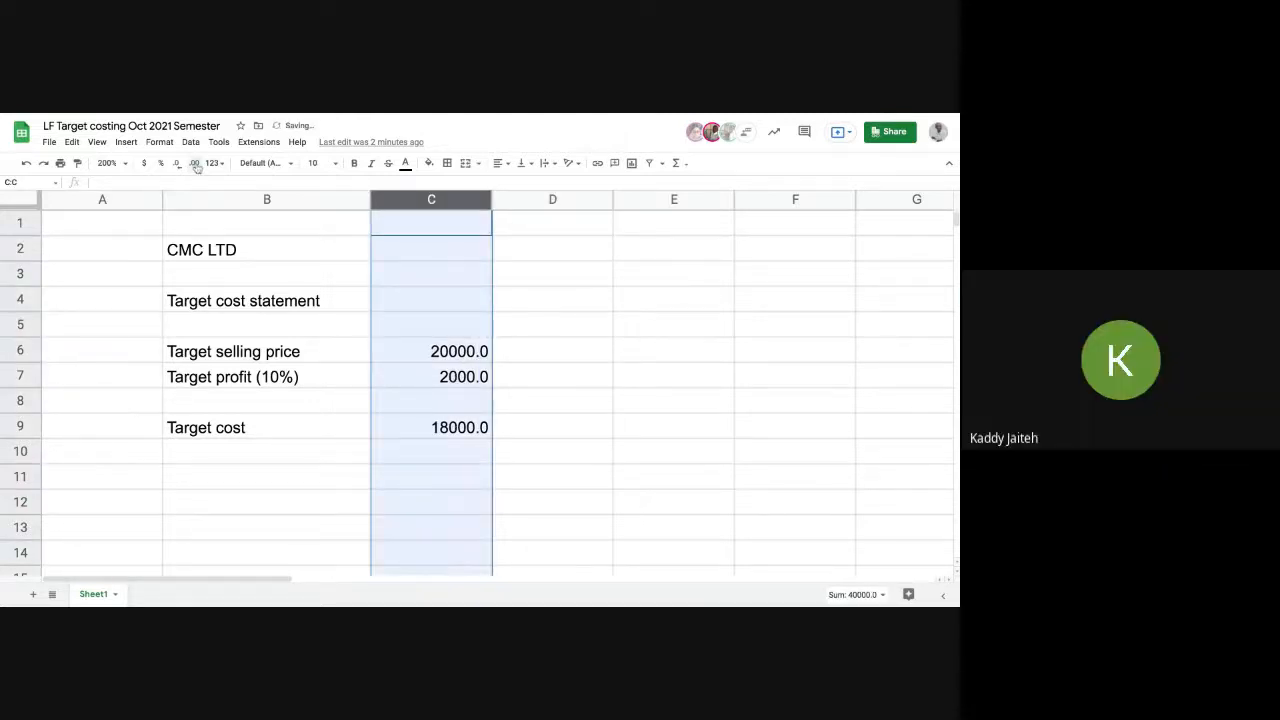
pyautogui.click(195, 164)
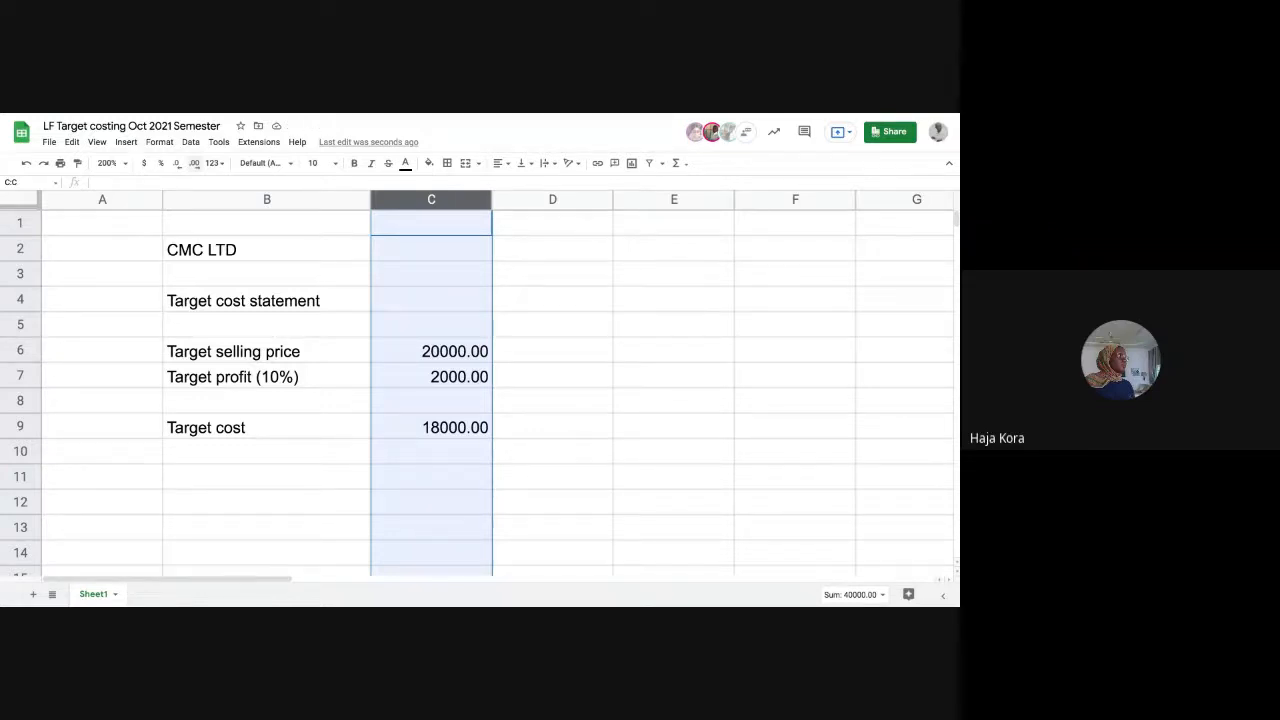
pyautogui.click(216, 164)
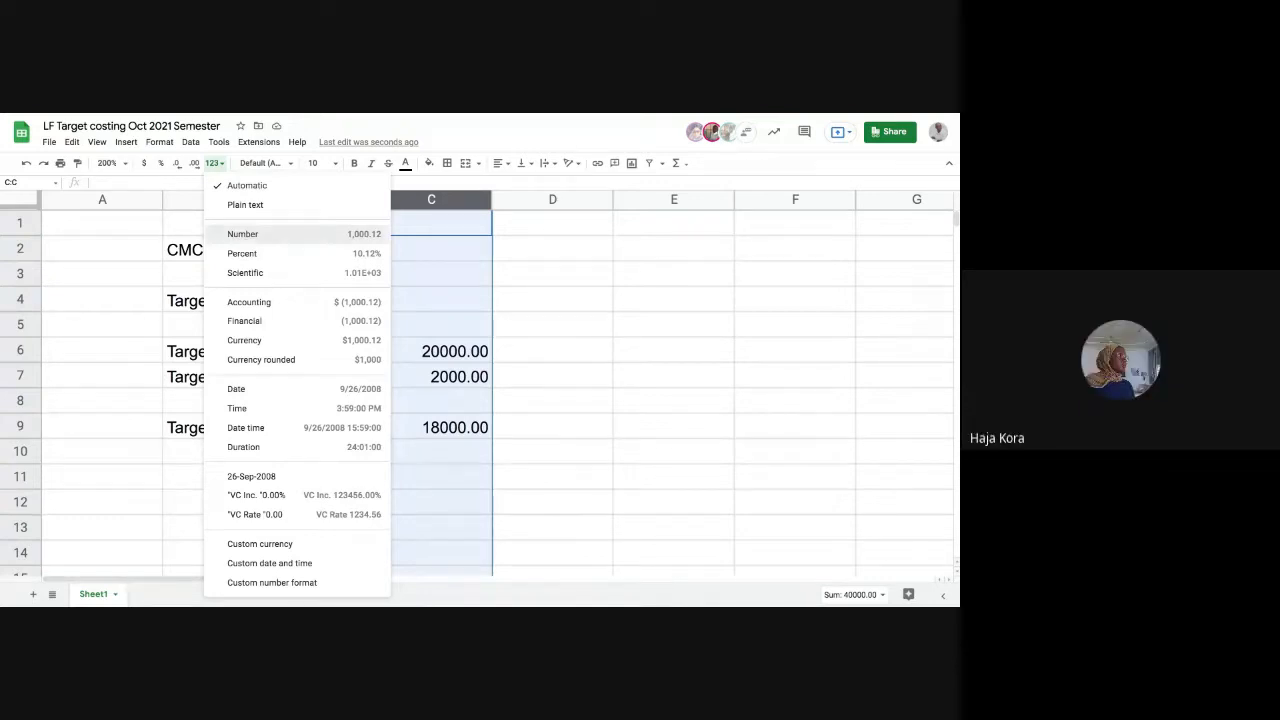
pyautogui.click(242, 234)
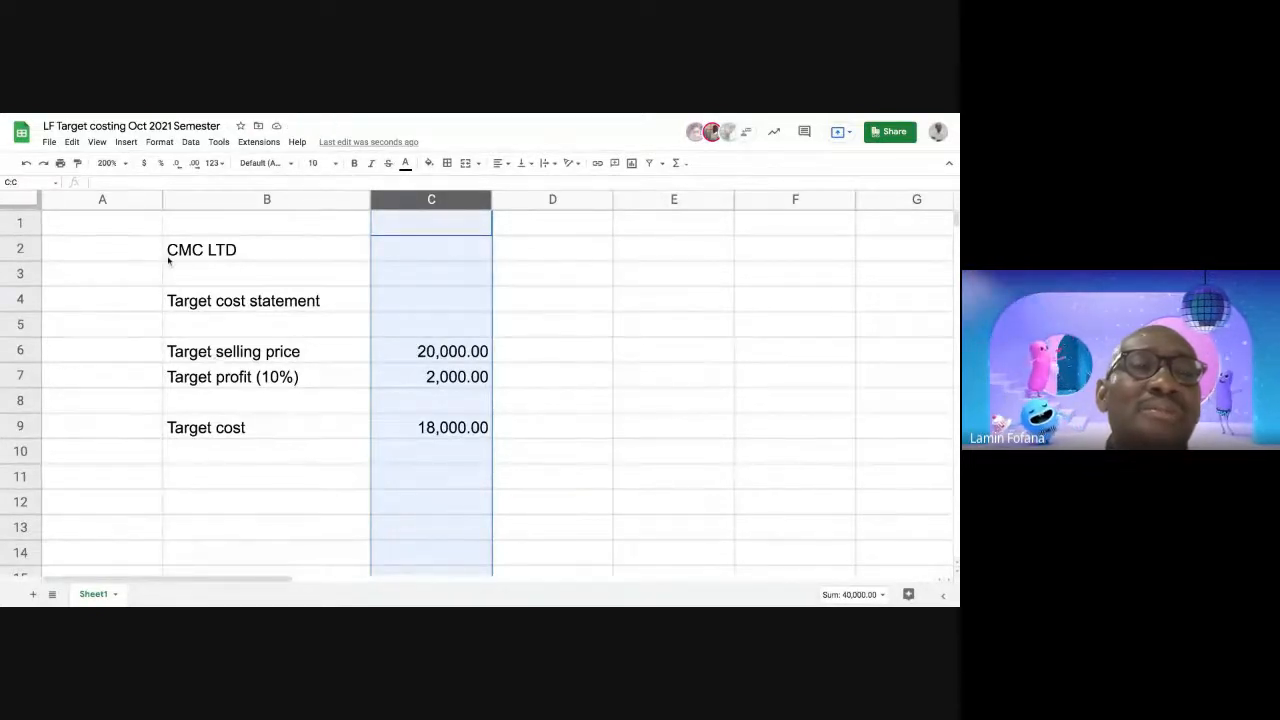
# Remove both decimal places from the figures in column C so they show as whole numbers
pyautogui.click(178, 164)
pyautogui.click(178, 164)
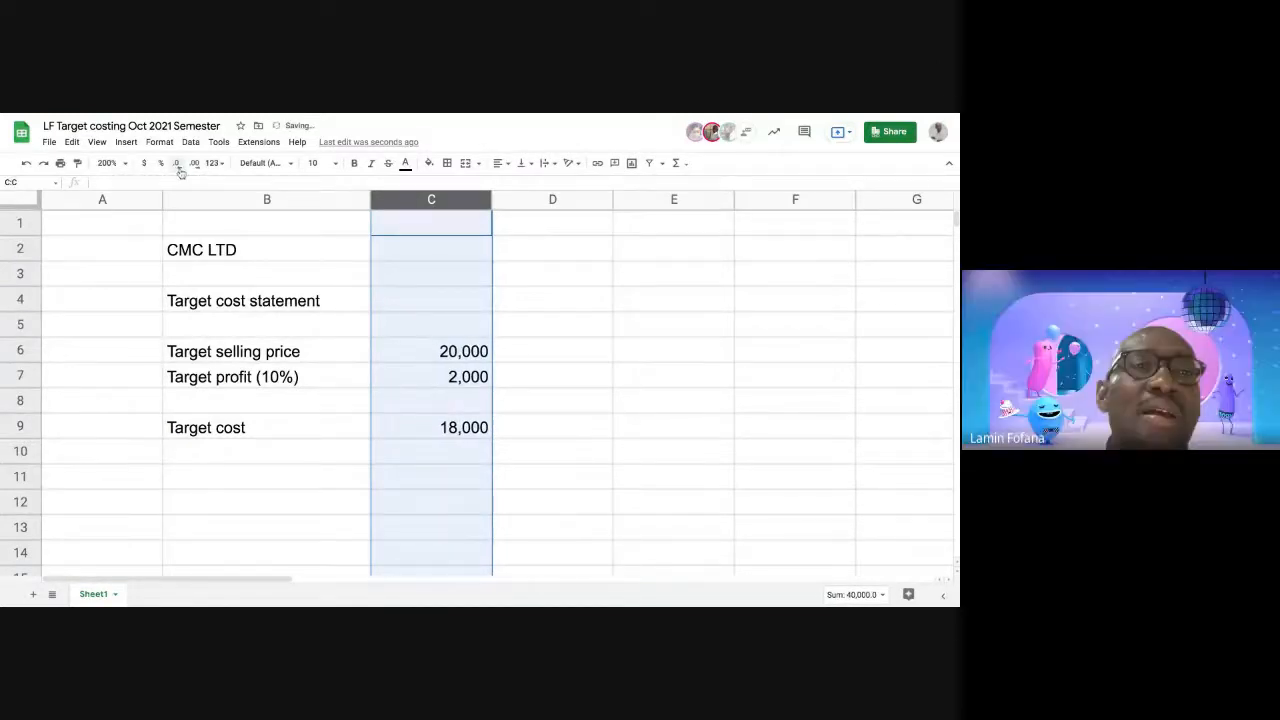
pyautogui.click(394, 404)
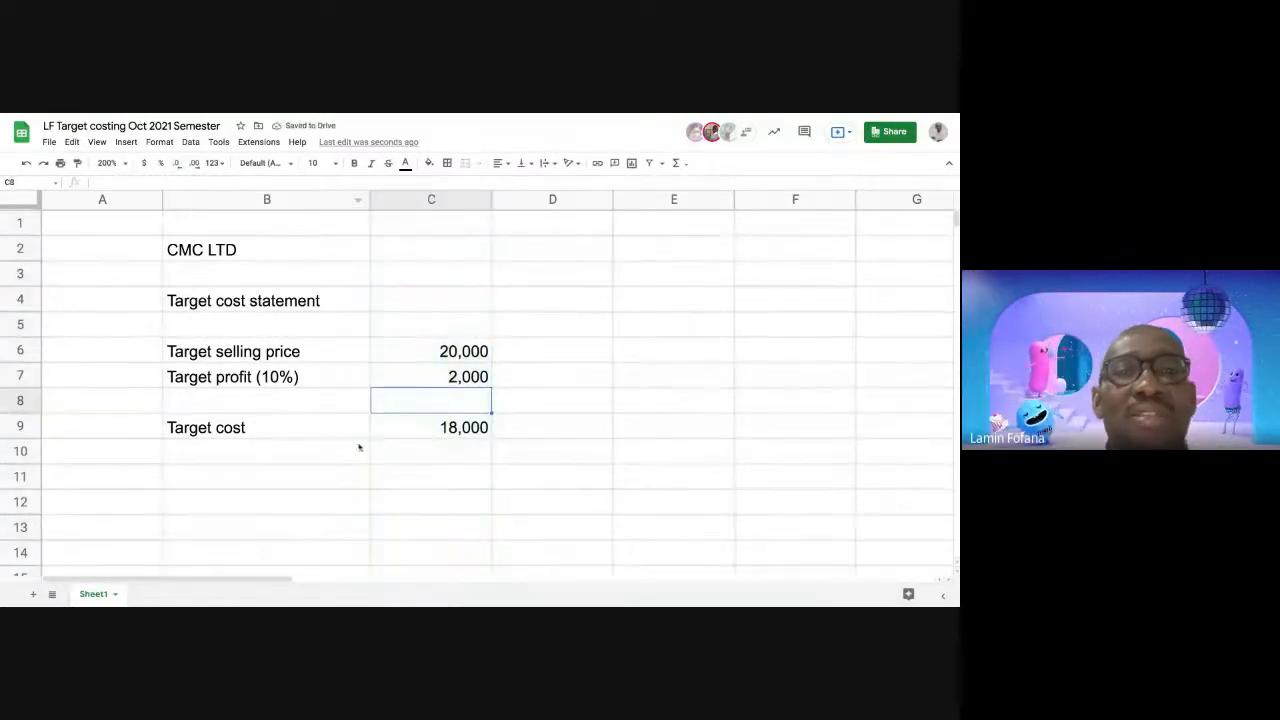
# Merge cells B2:C2 horizontally and centre the "CMC LTD" heading across them
pyautogui.click(229, 255)
pyautogui.moveTo(229, 255); pyautogui.dragTo(452, 252)
pyautogui.click(449, 279)
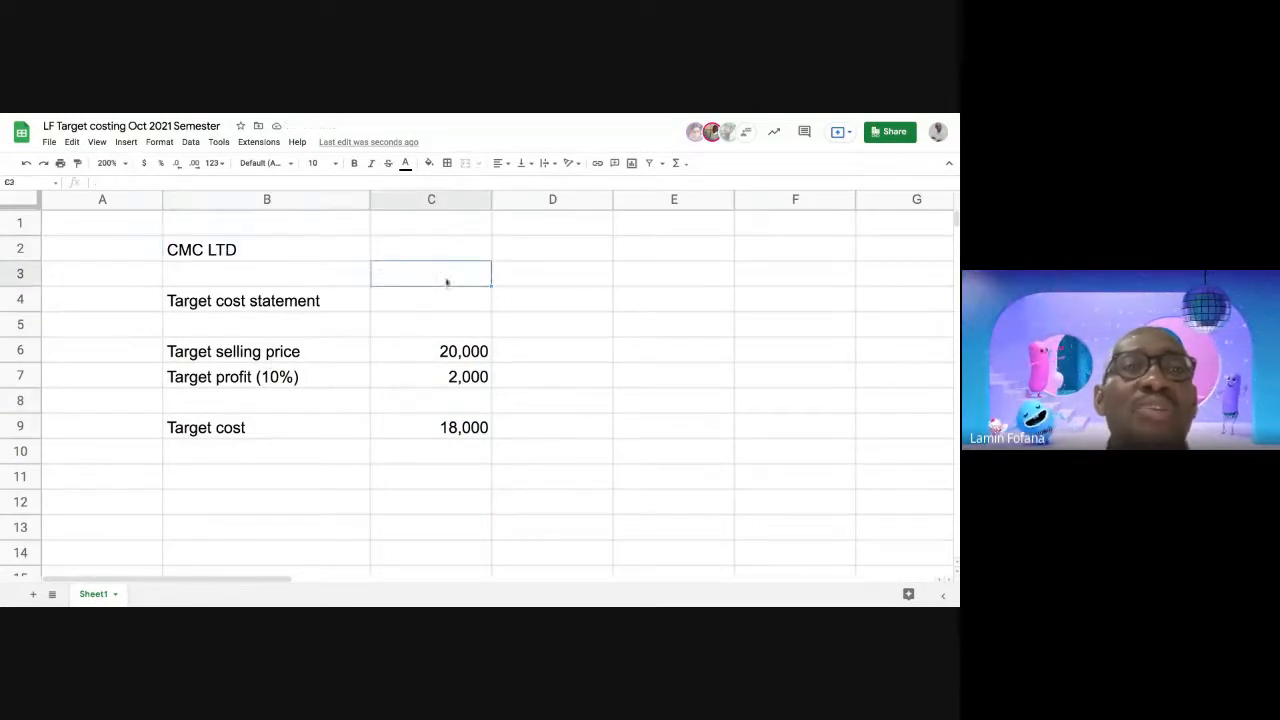
pyautogui.click(280, 251)
pyautogui.hotkey('shift', 'Right')
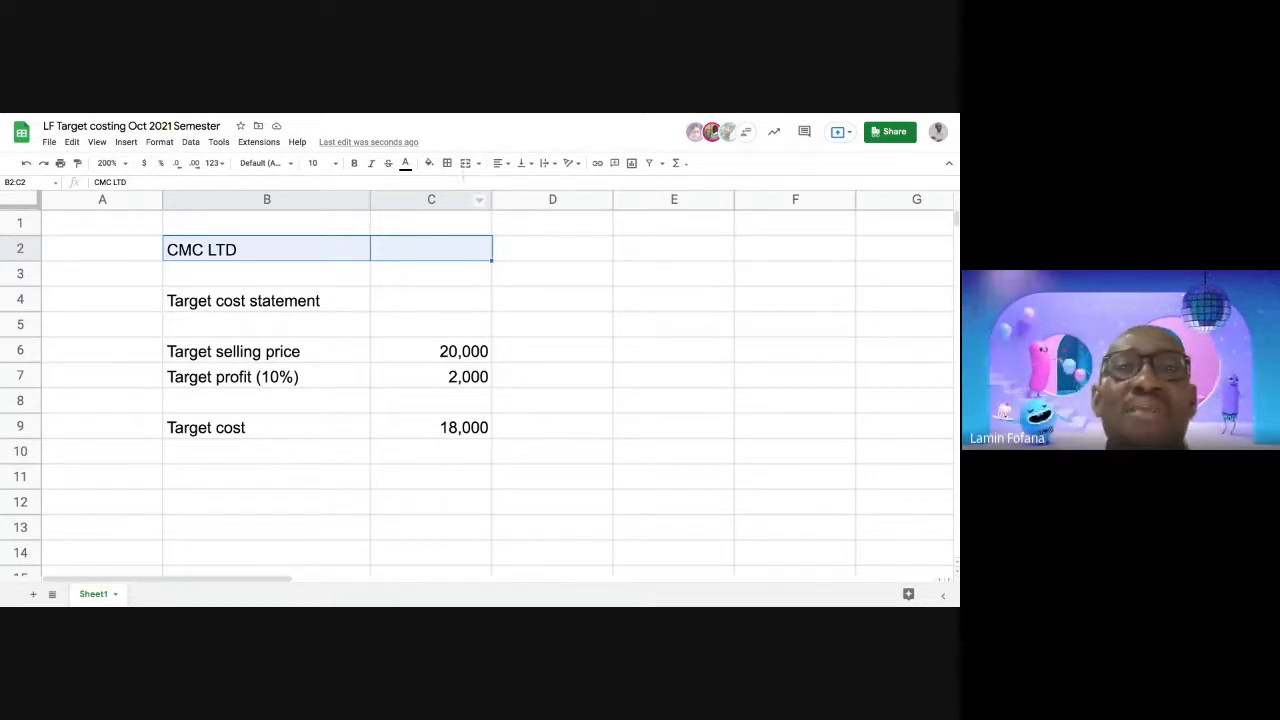
pyautogui.click(478, 163)
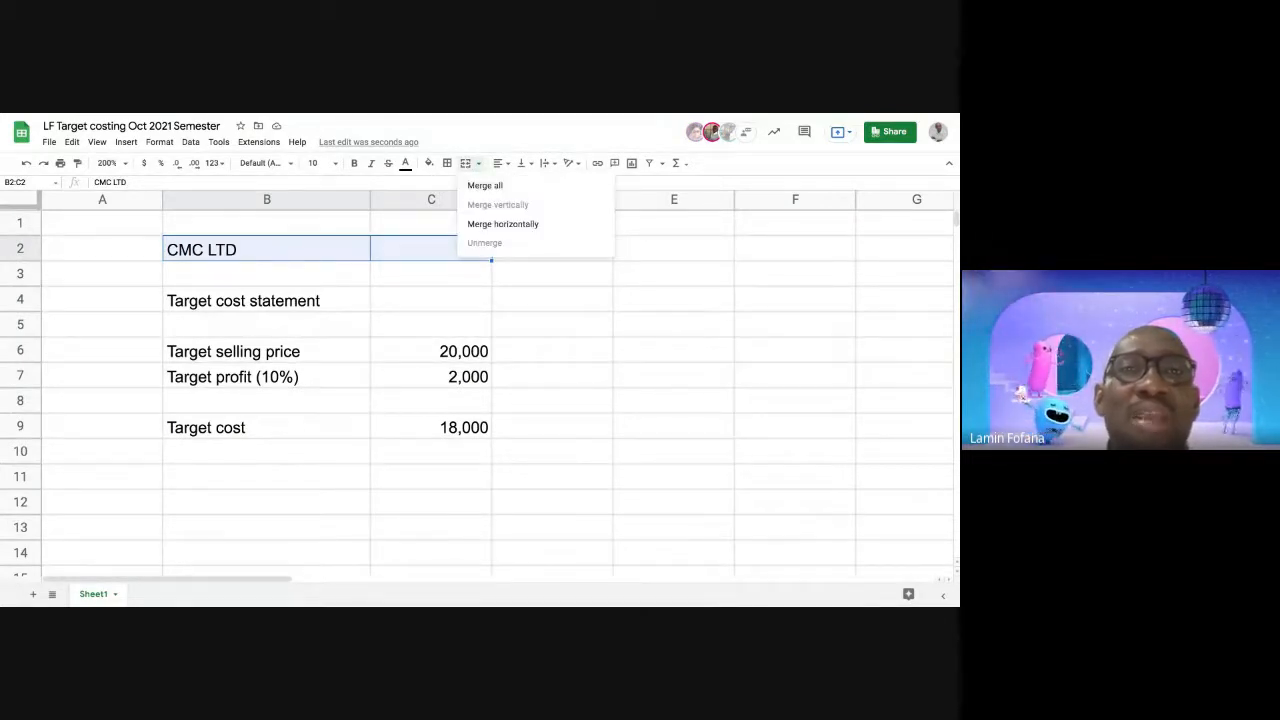
pyautogui.click(490, 227)
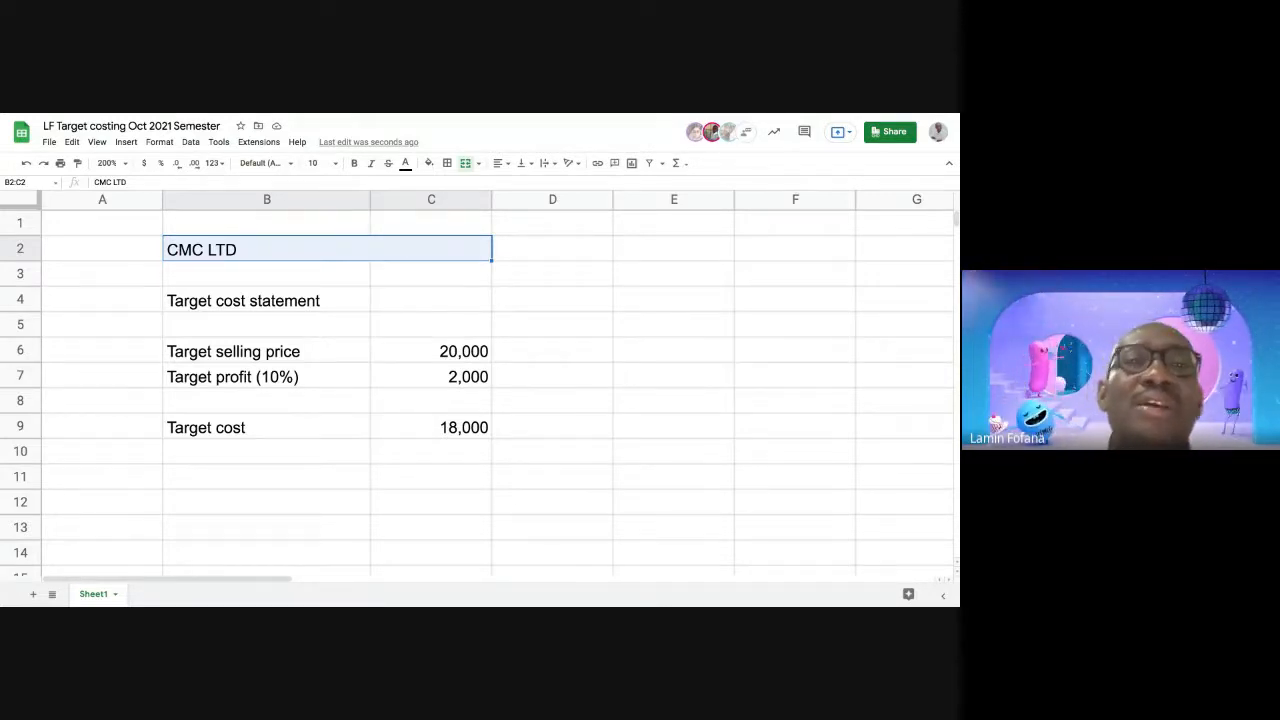
pyautogui.click(498, 163)
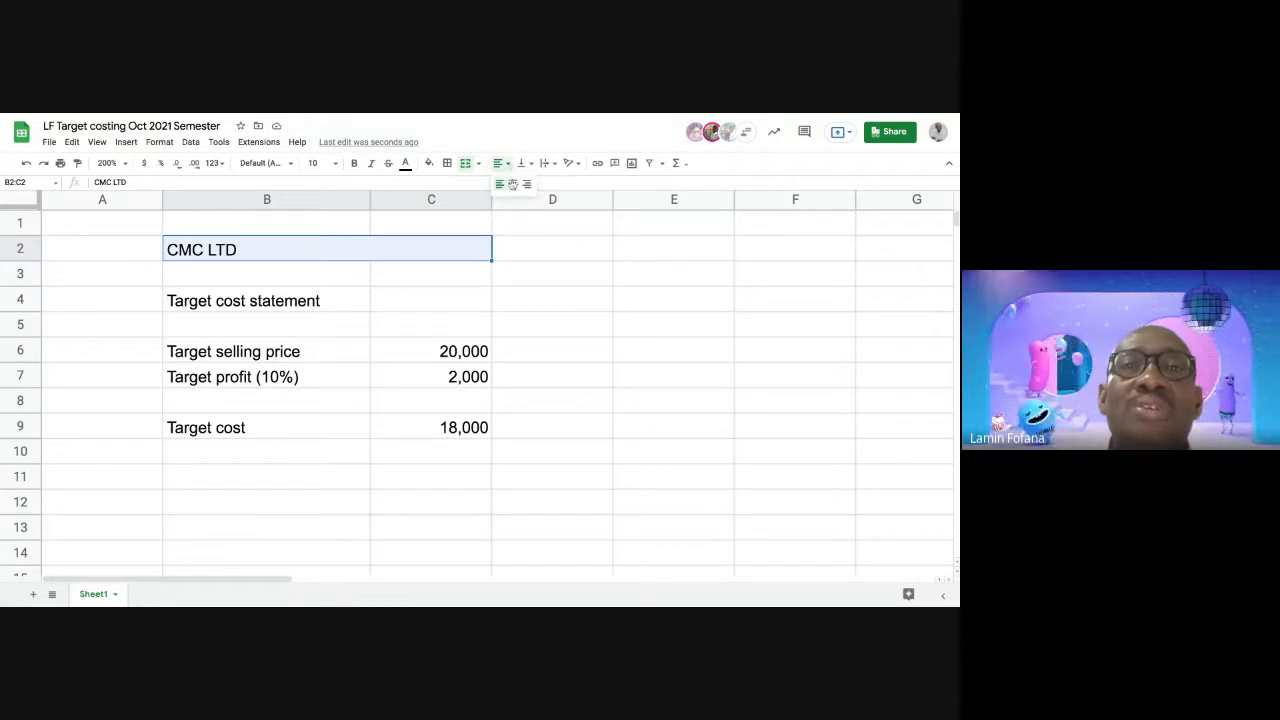
pyautogui.click(512, 184)
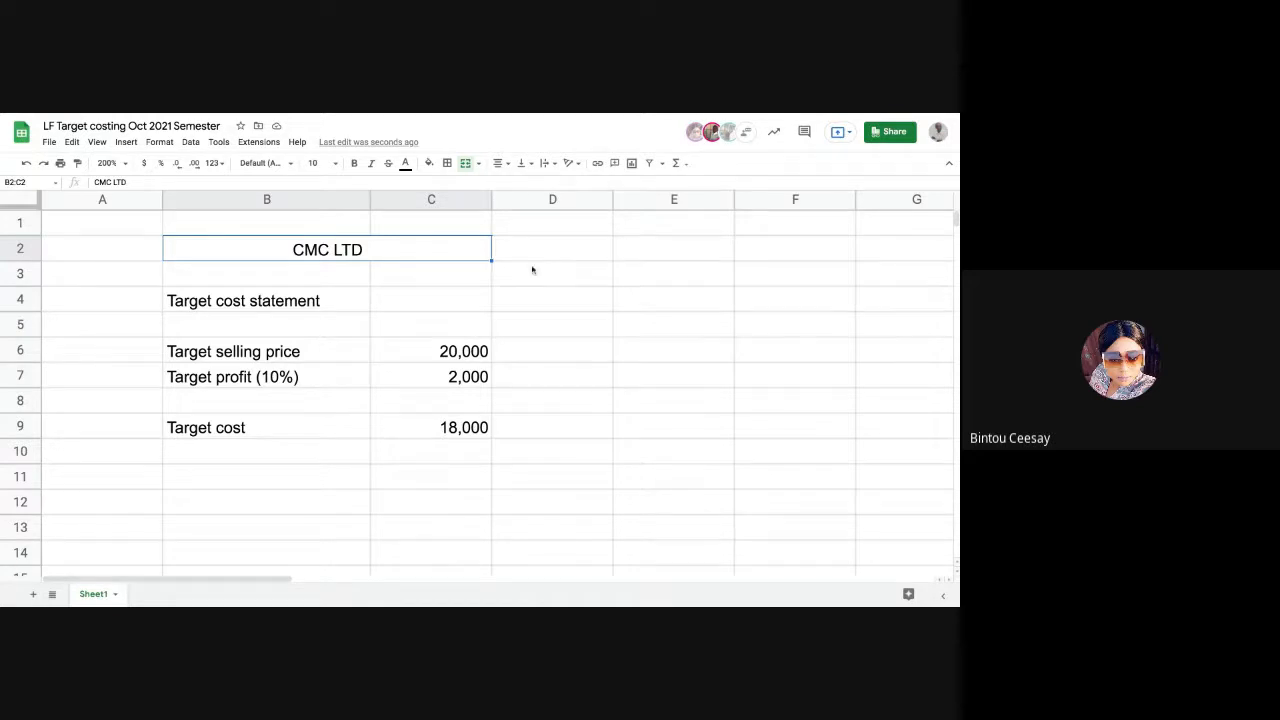
# Set the "CMC LTD" heading in the merged row 2 cell to font size 14 and make it bold
pyautogui.click(389, 280)
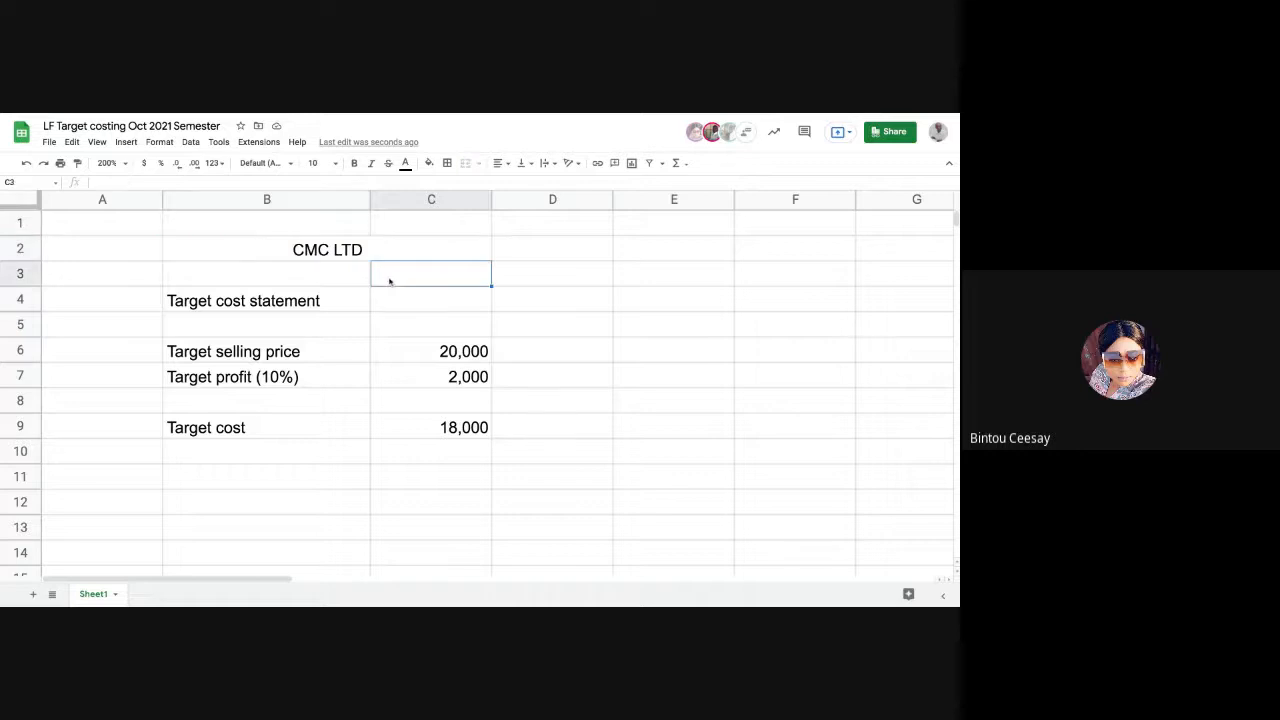
pyautogui.click(391, 255)
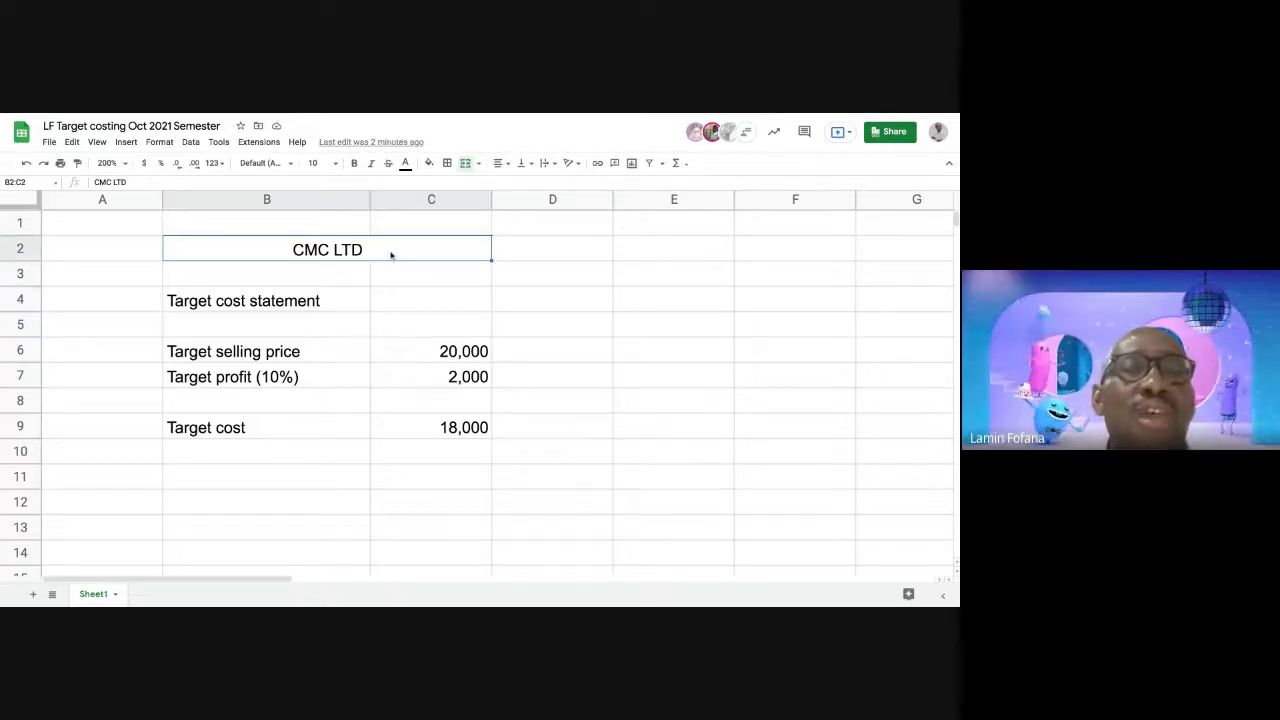
pyautogui.click(336, 164)
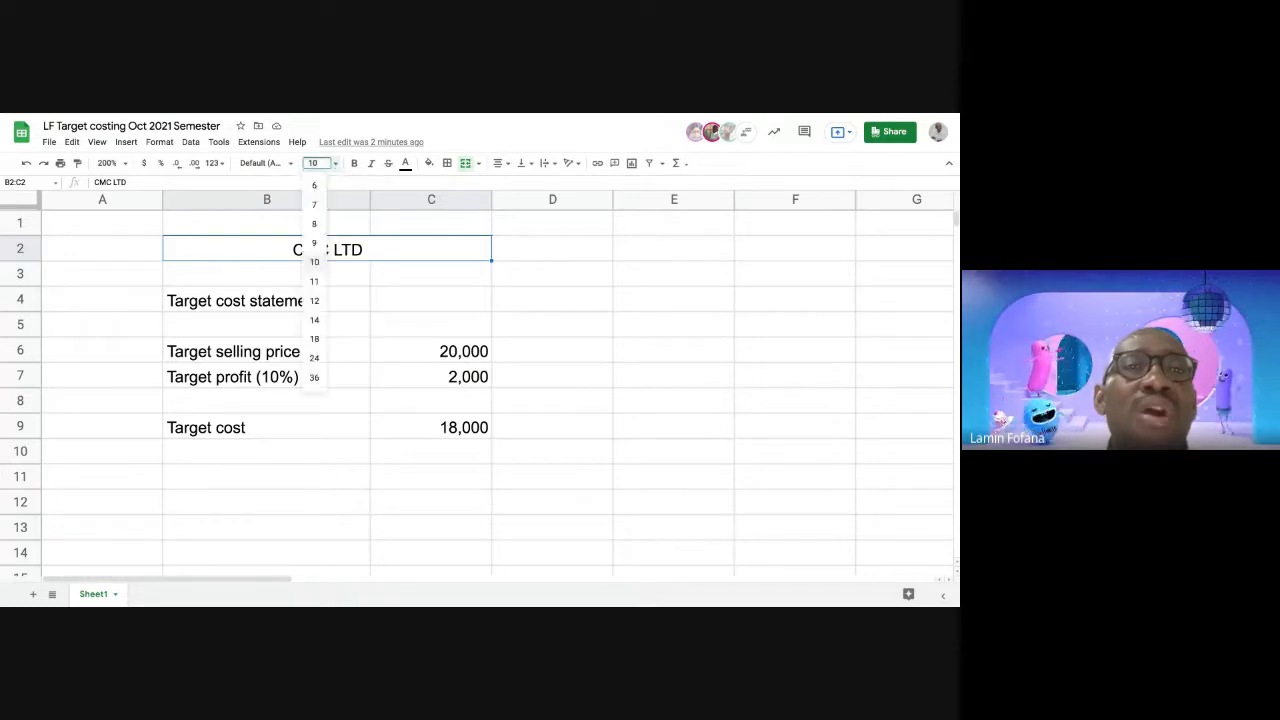
pyautogui.click(315, 320)
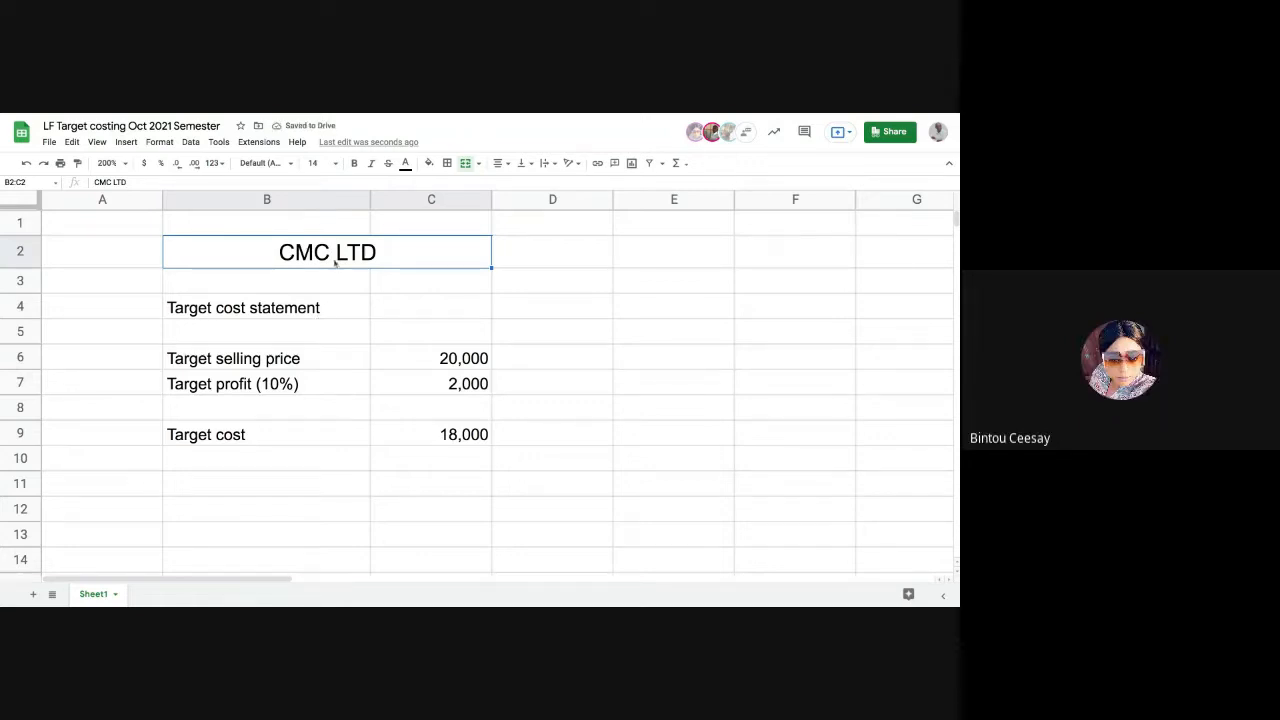
pyautogui.click(355, 164)
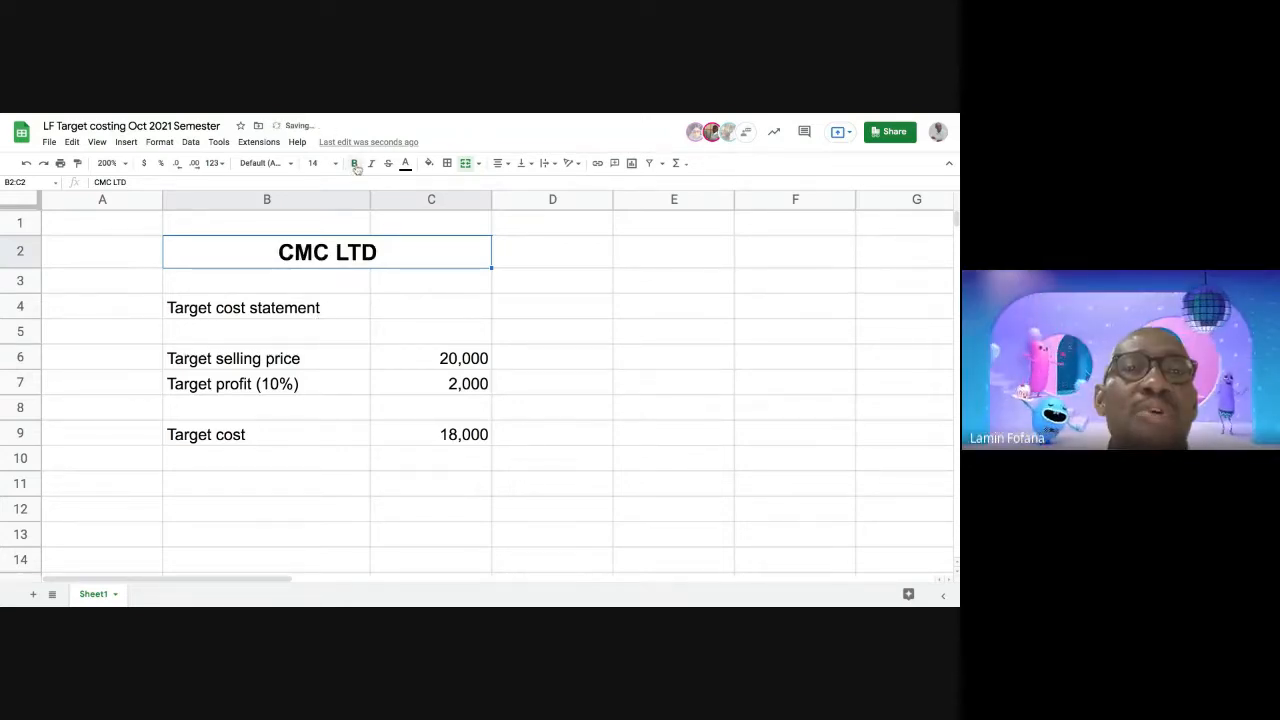
pyautogui.click(159, 142)
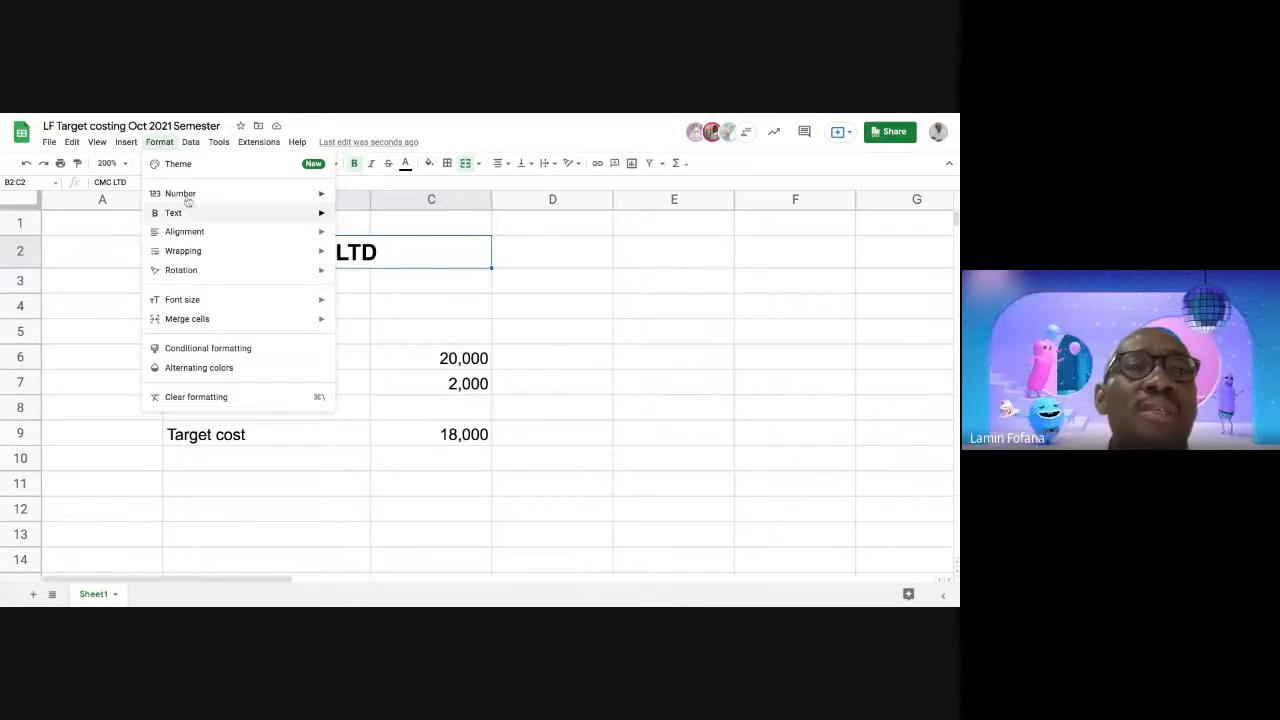
pyautogui.moveTo(188, 197)
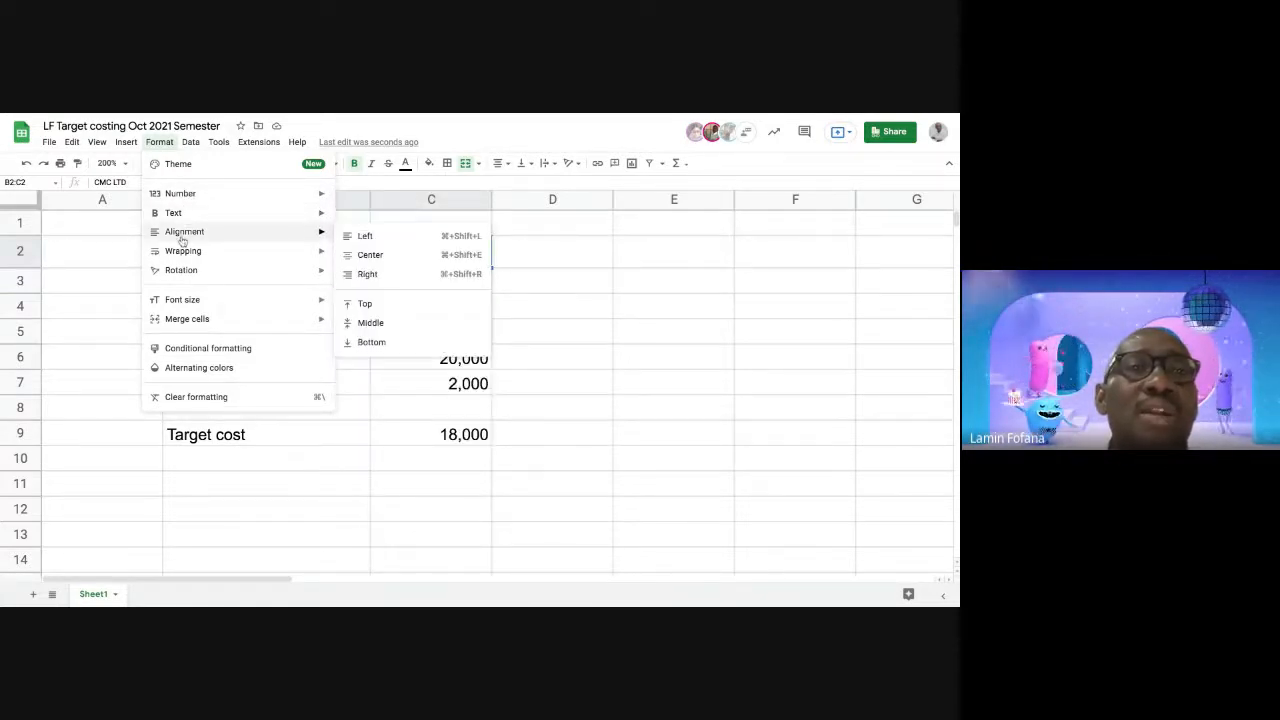
pyautogui.moveTo(182, 260)
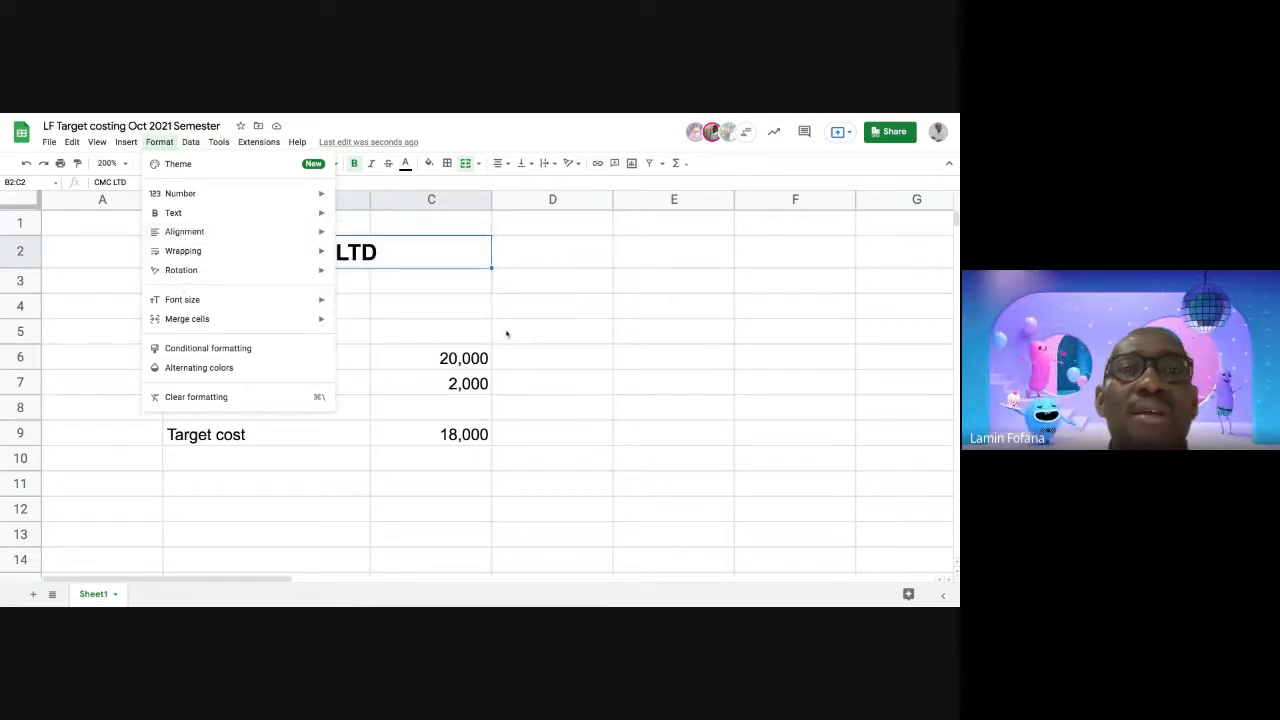
pyautogui.click(568, 316)
# Change the text colour of the "CMC LTD" heading in merged cell B2:C2 to bright blue
pyautogui.click(443, 263)
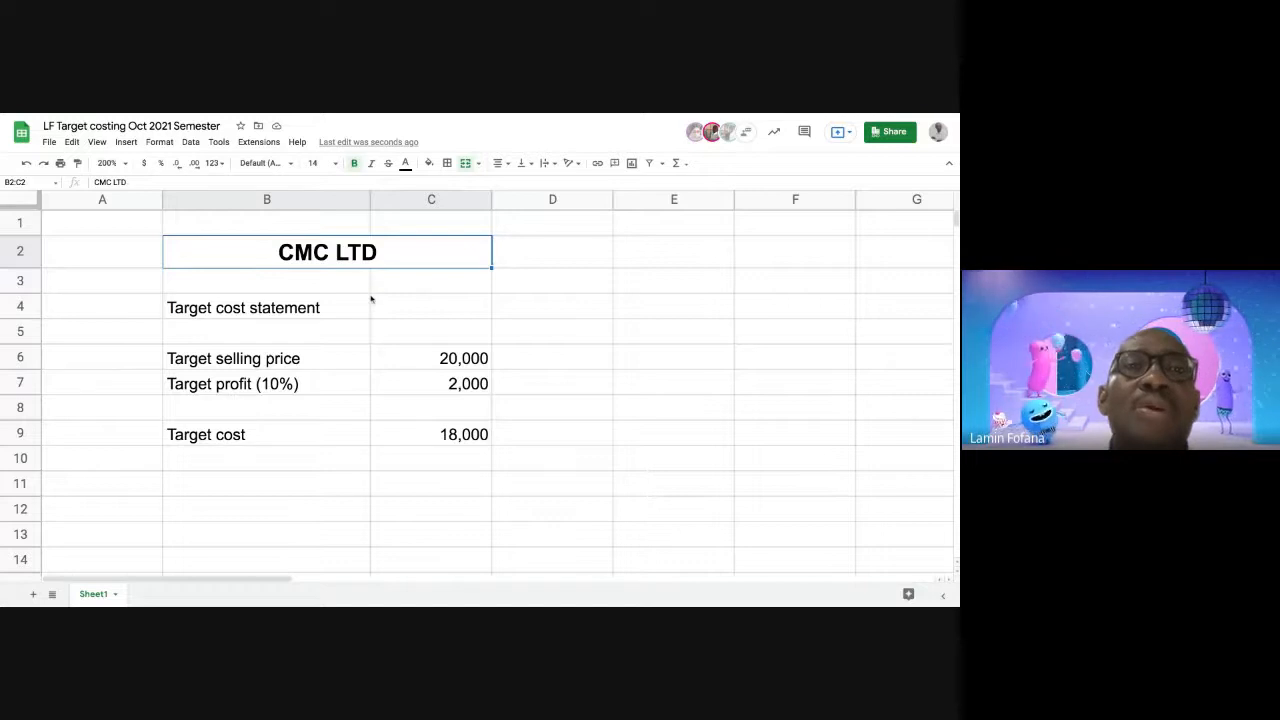
pyautogui.click(405, 164)
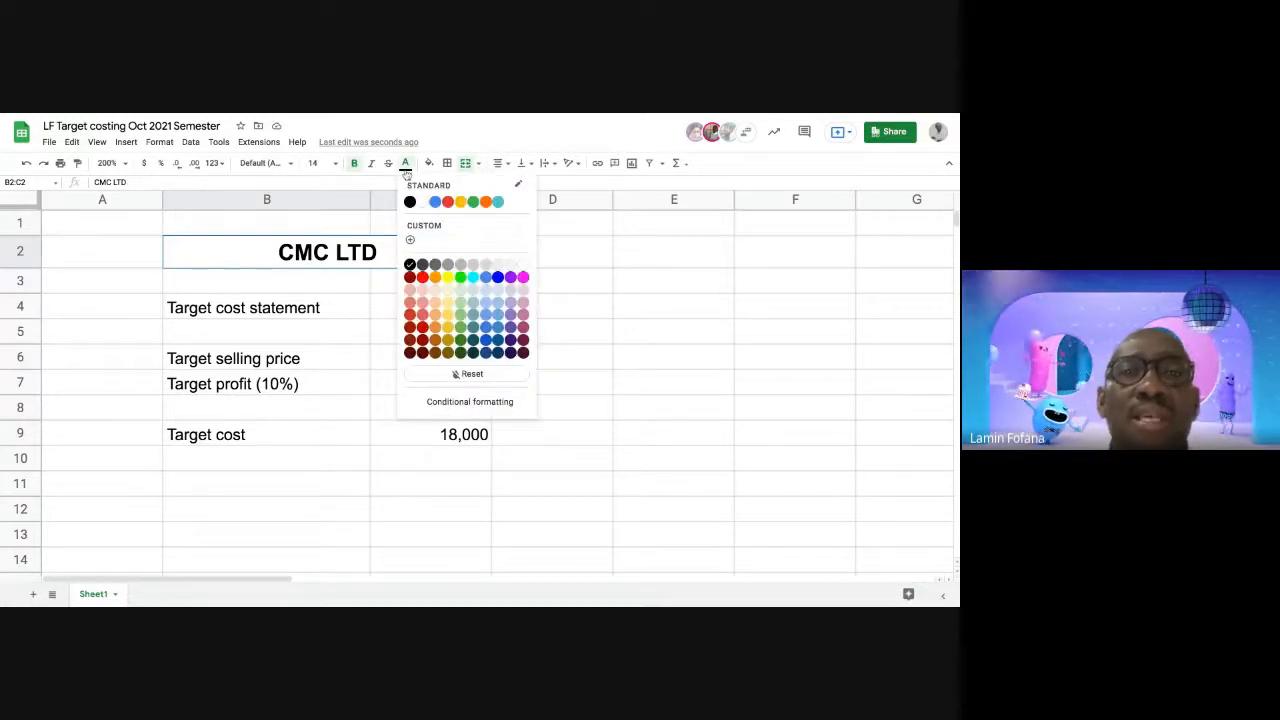
pyautogui.click(497, 278)
pyautogui.click(618, 316)
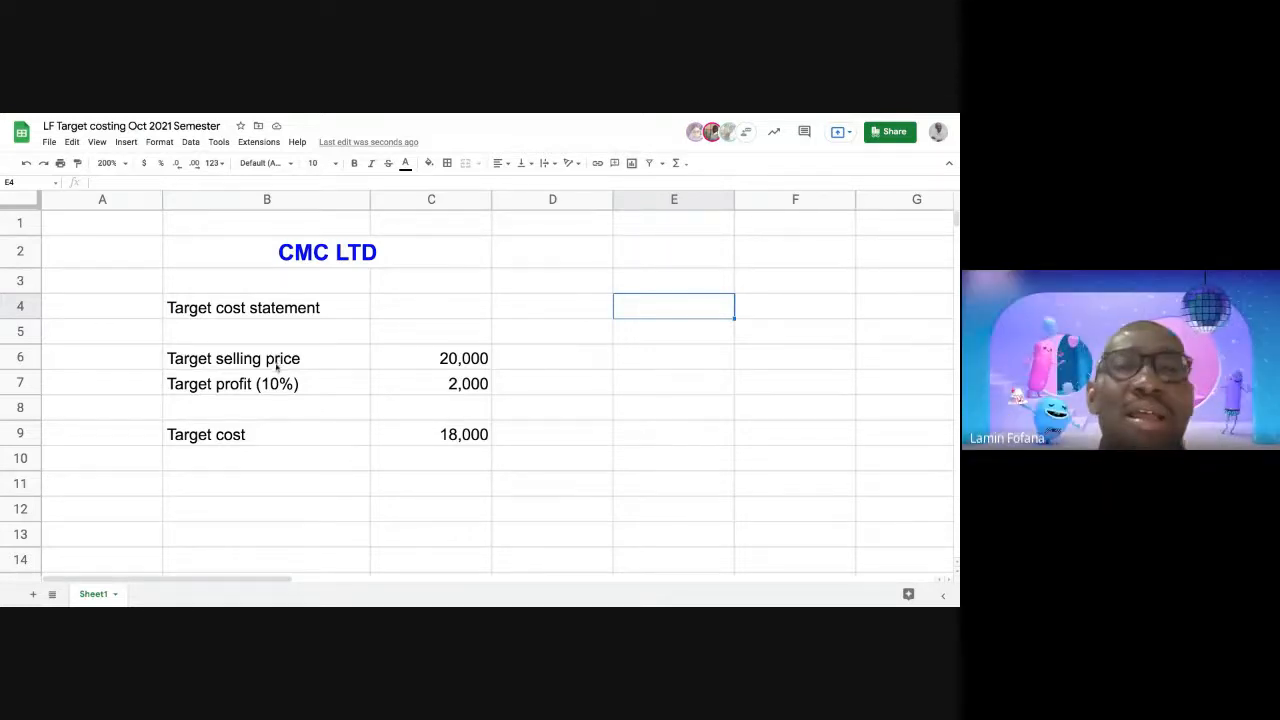
pyautogui.click(321, 268)
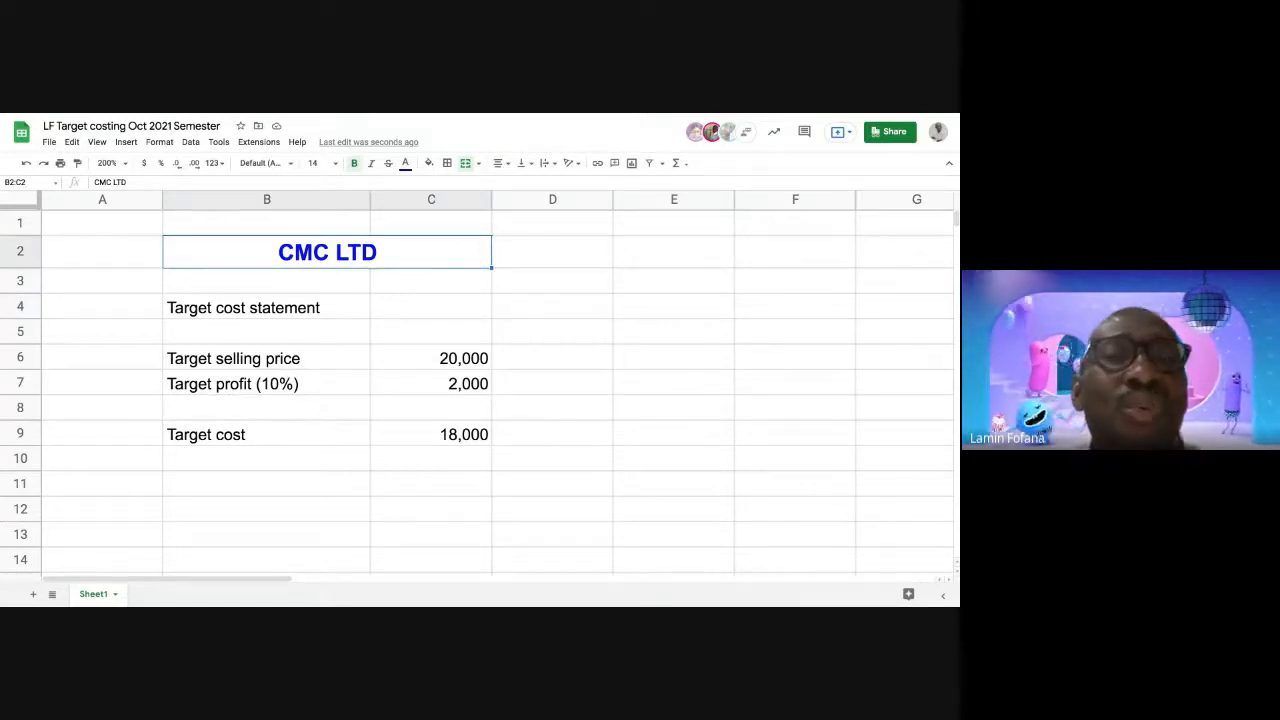
pyautogui.click(326, 306)
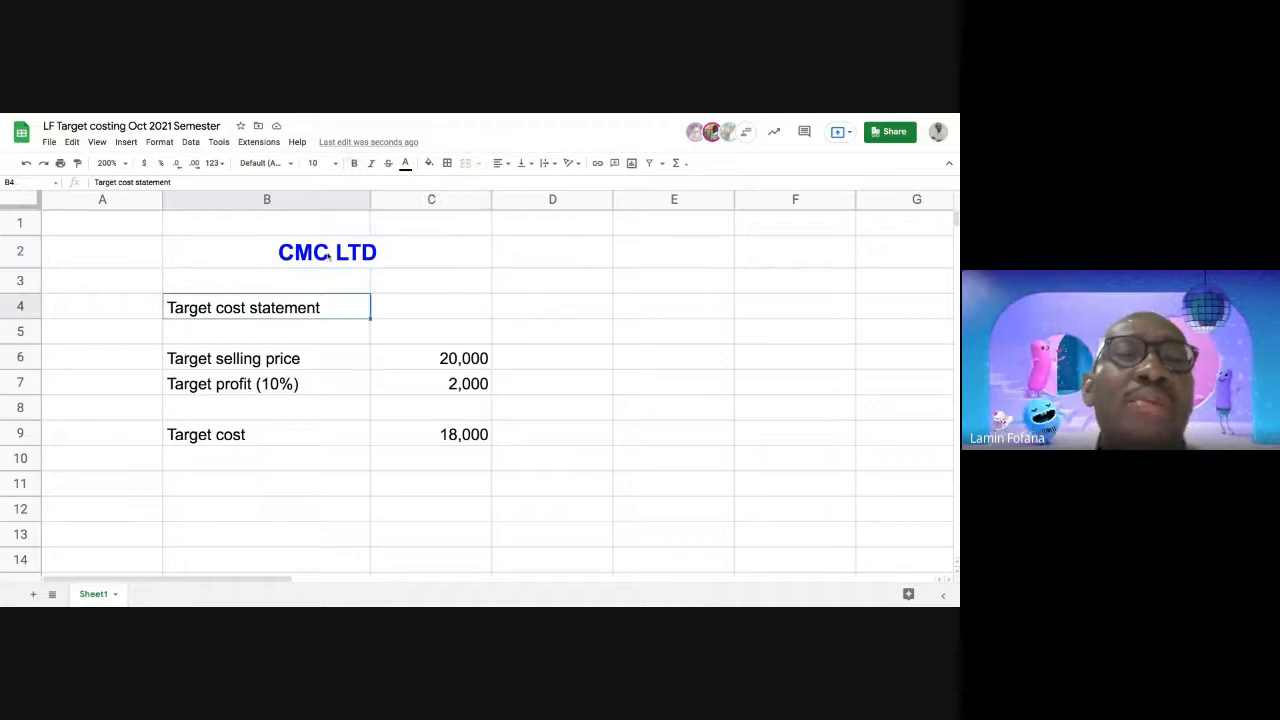
pyautogui.click(328, 256)
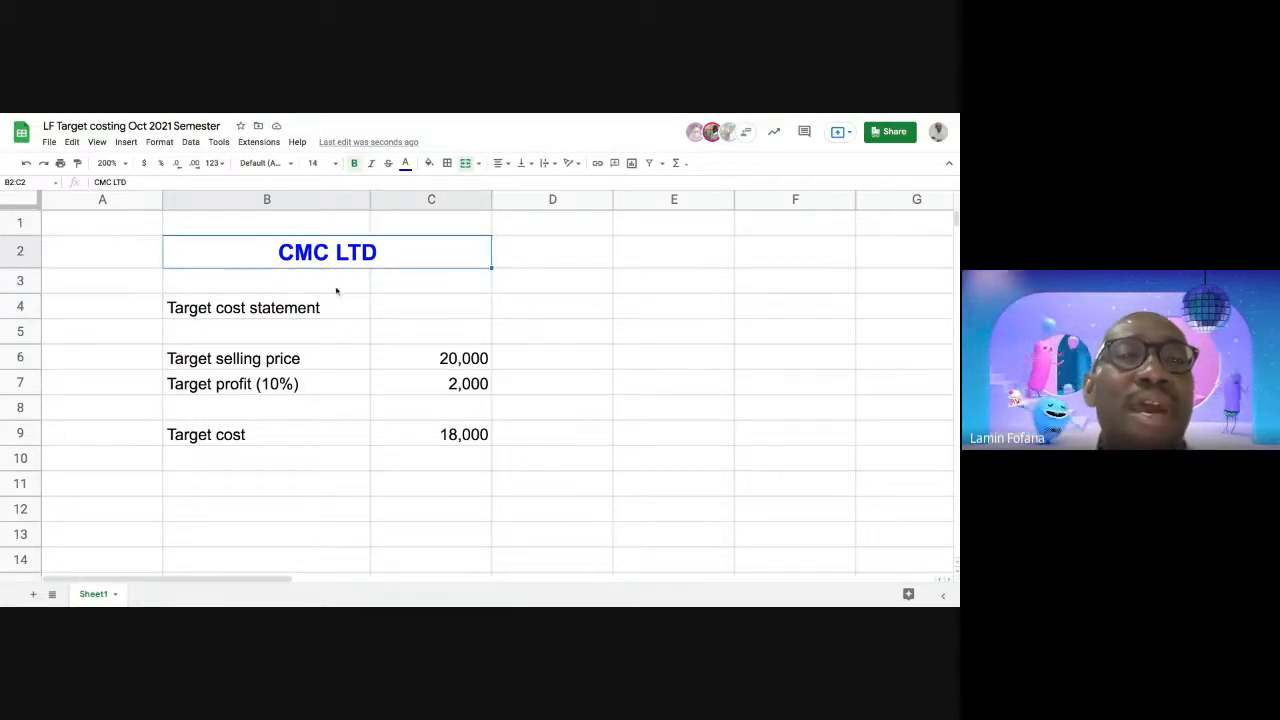
pyautogui.click(336, 289)
pyautogui.click(283, 253)
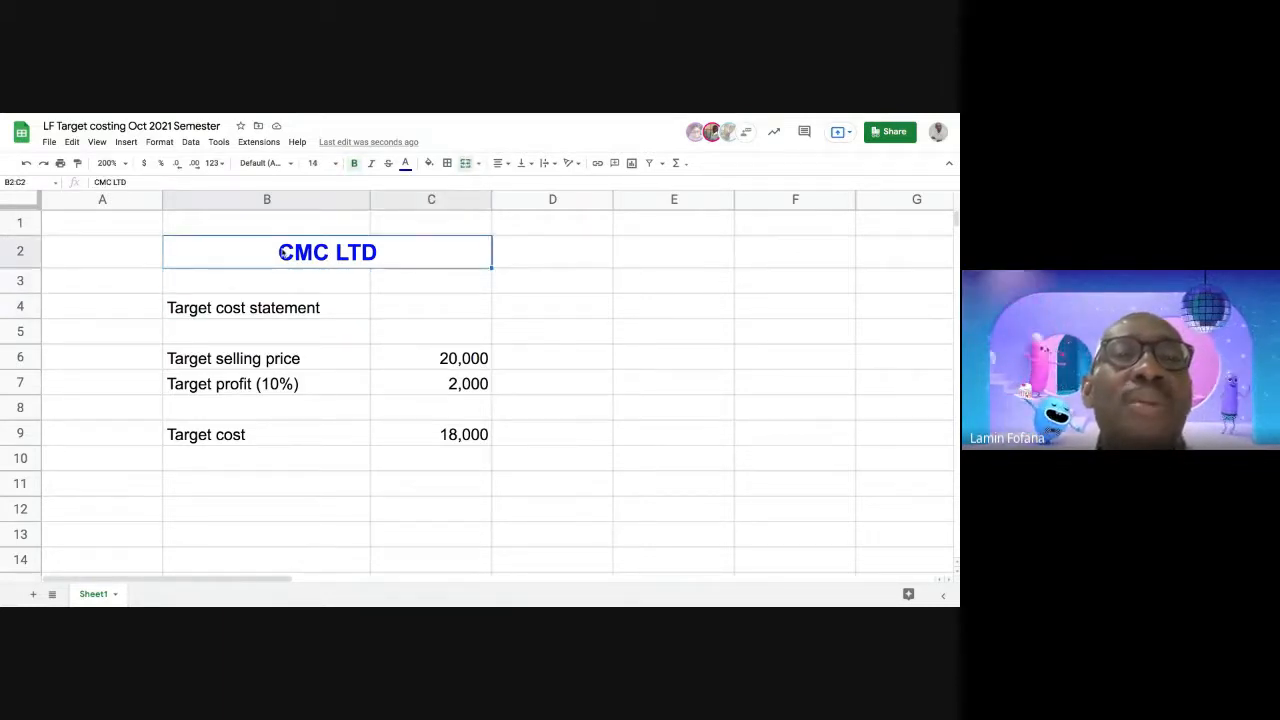
pyautogui.click(310, 287)
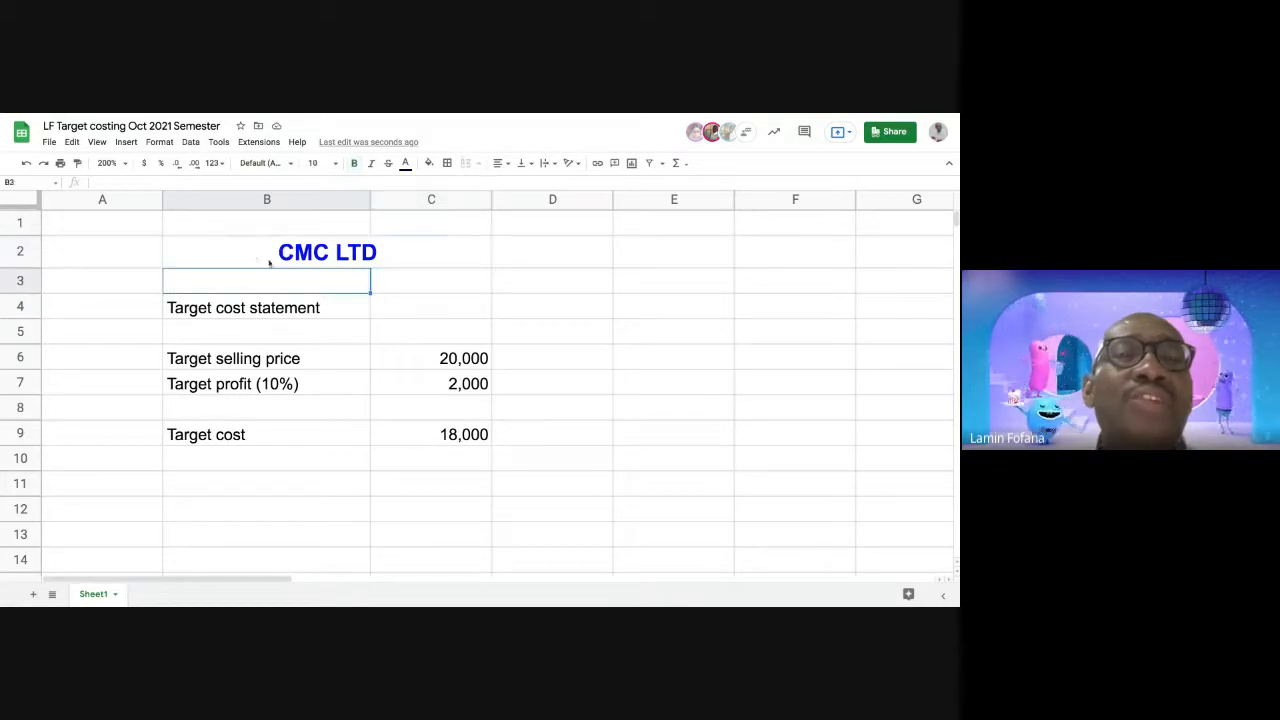
pyautogui.click(250, 256)
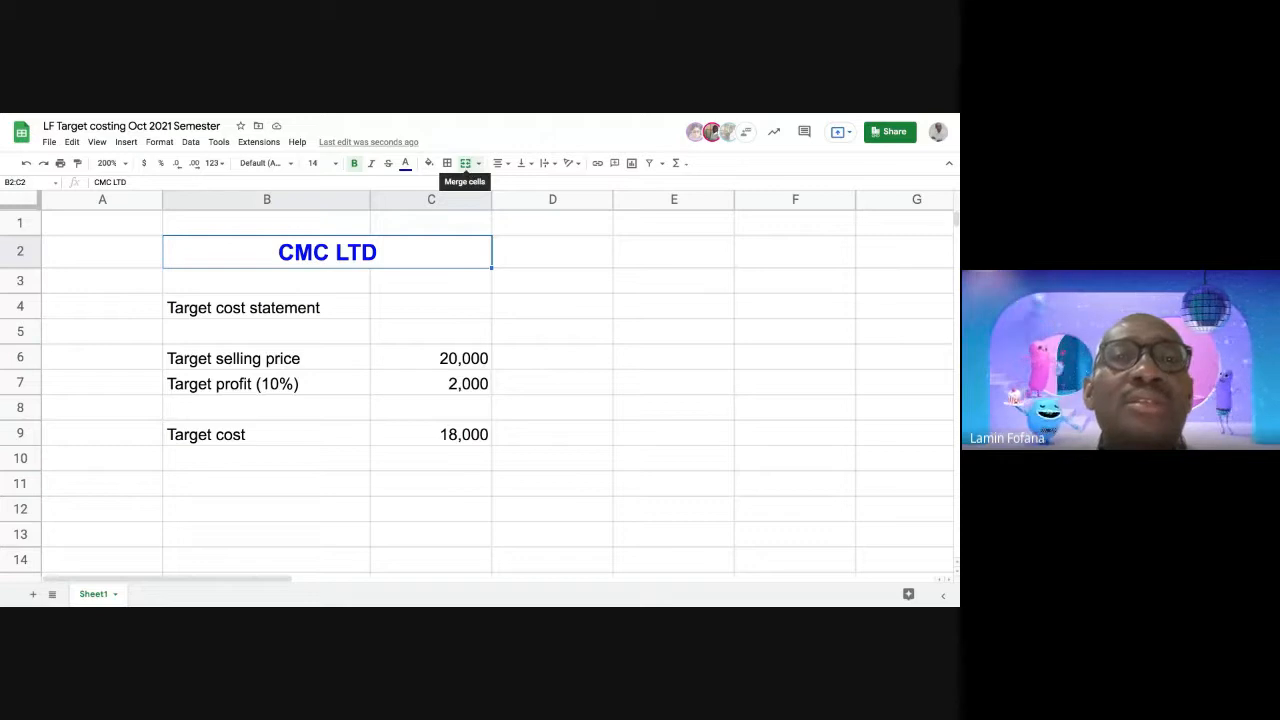
pyautogui.click(508, 165)
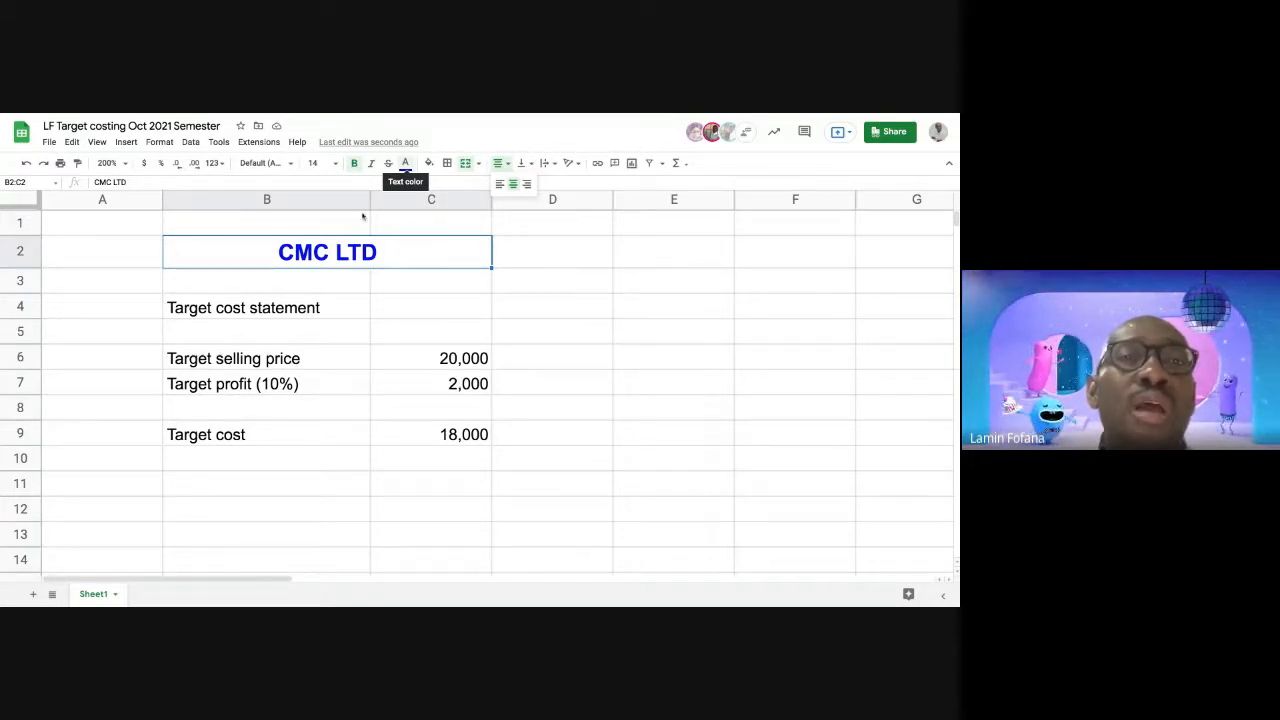
pyautogui.click(335, 166)
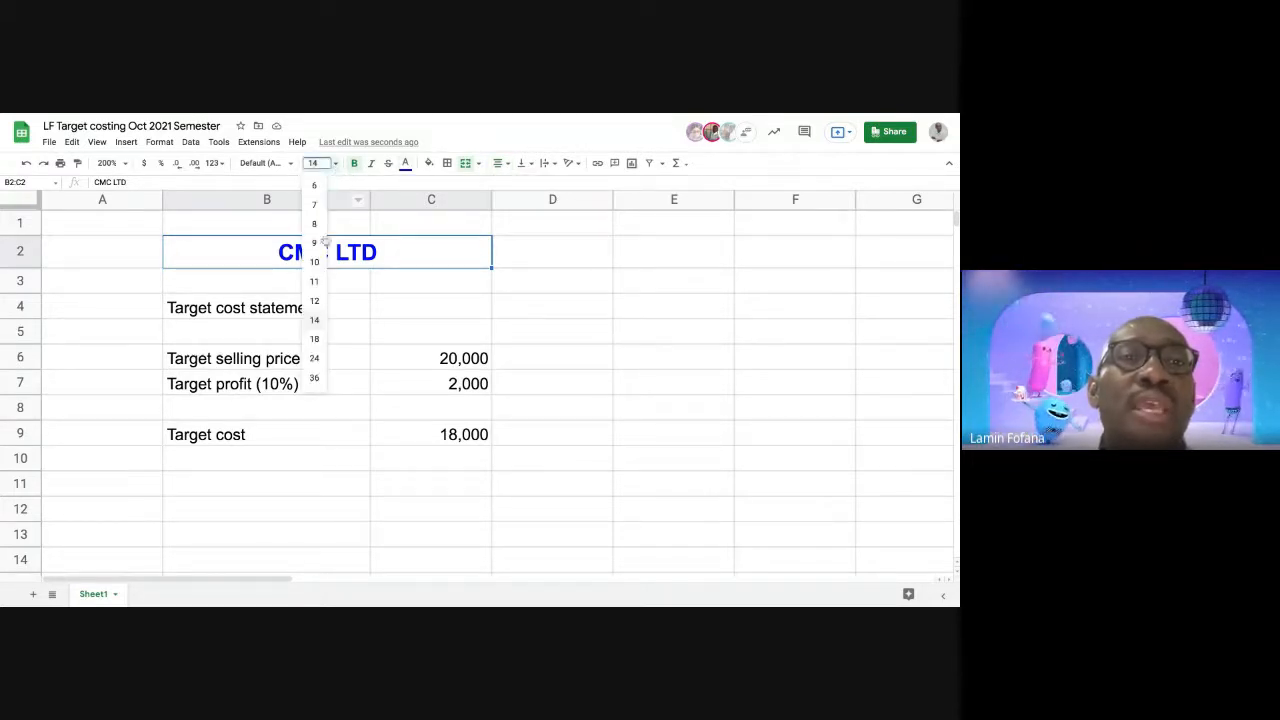
pyautogui.click(561, 313)
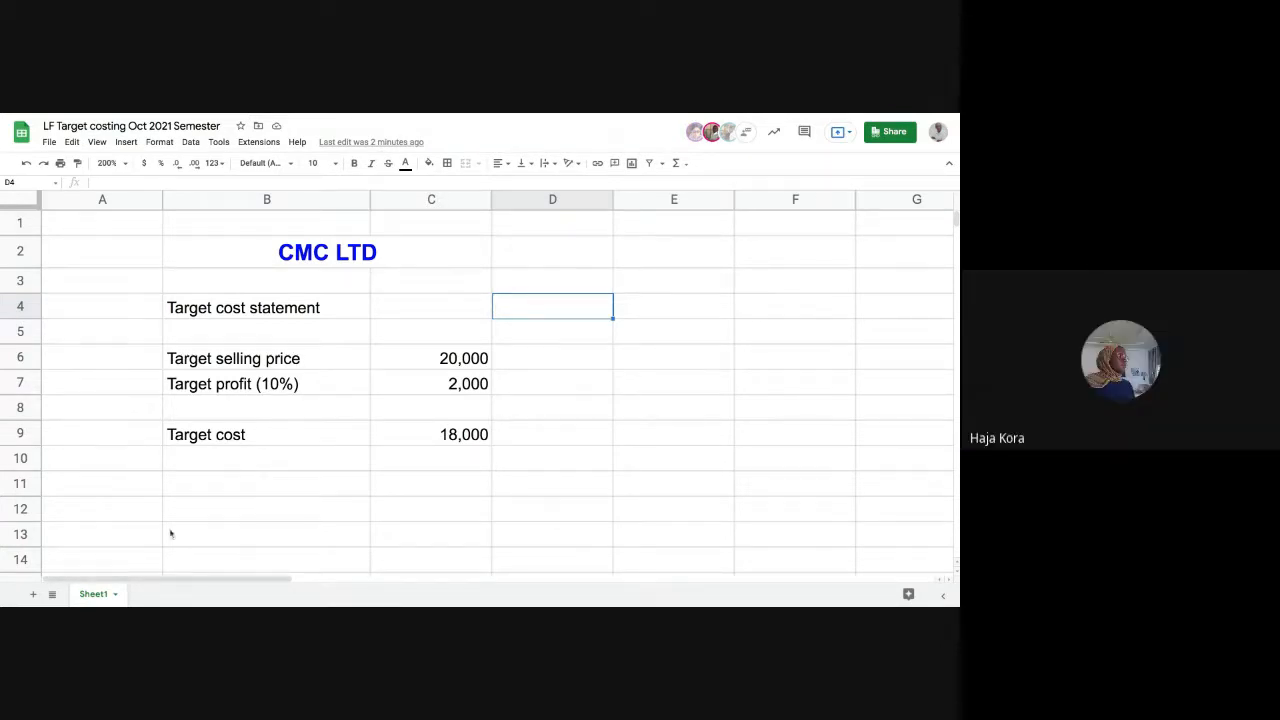
pyautogui.rightClick(95, 597)
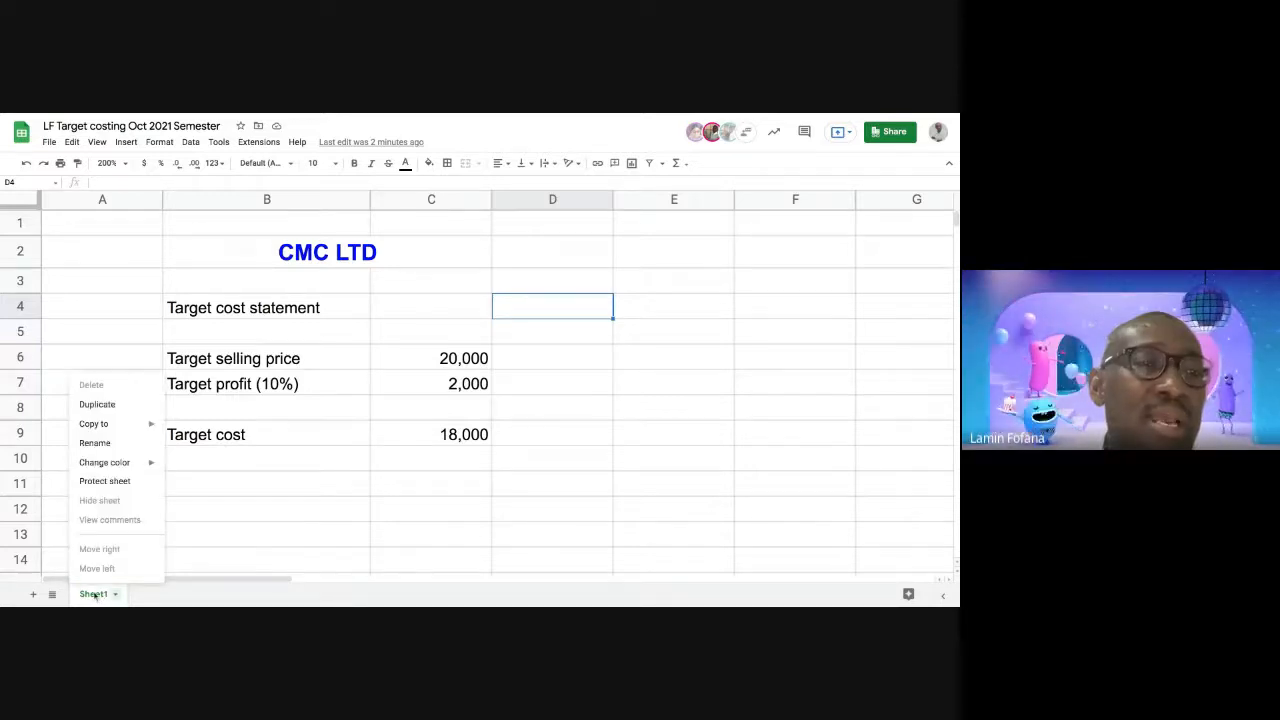
pyautogui.click(97, 443)
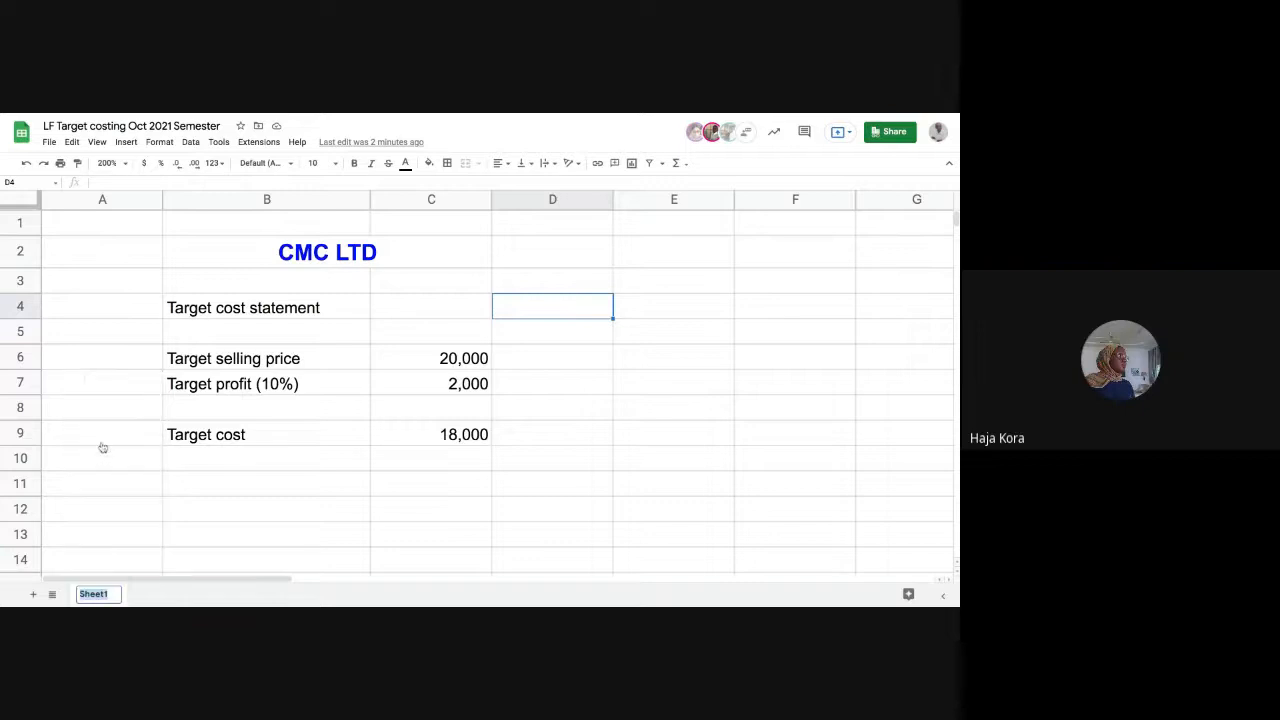
pyautogui.click(220, 510)
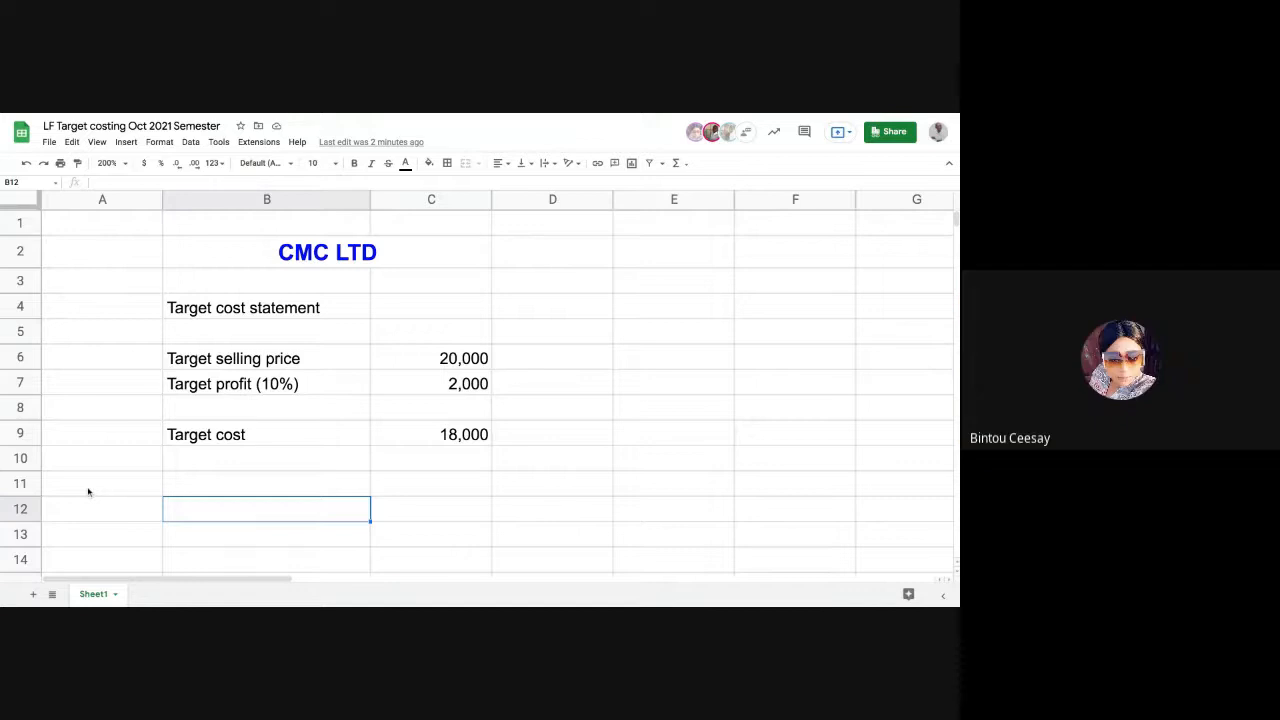
pyautogui.doubleClick(95, 594)
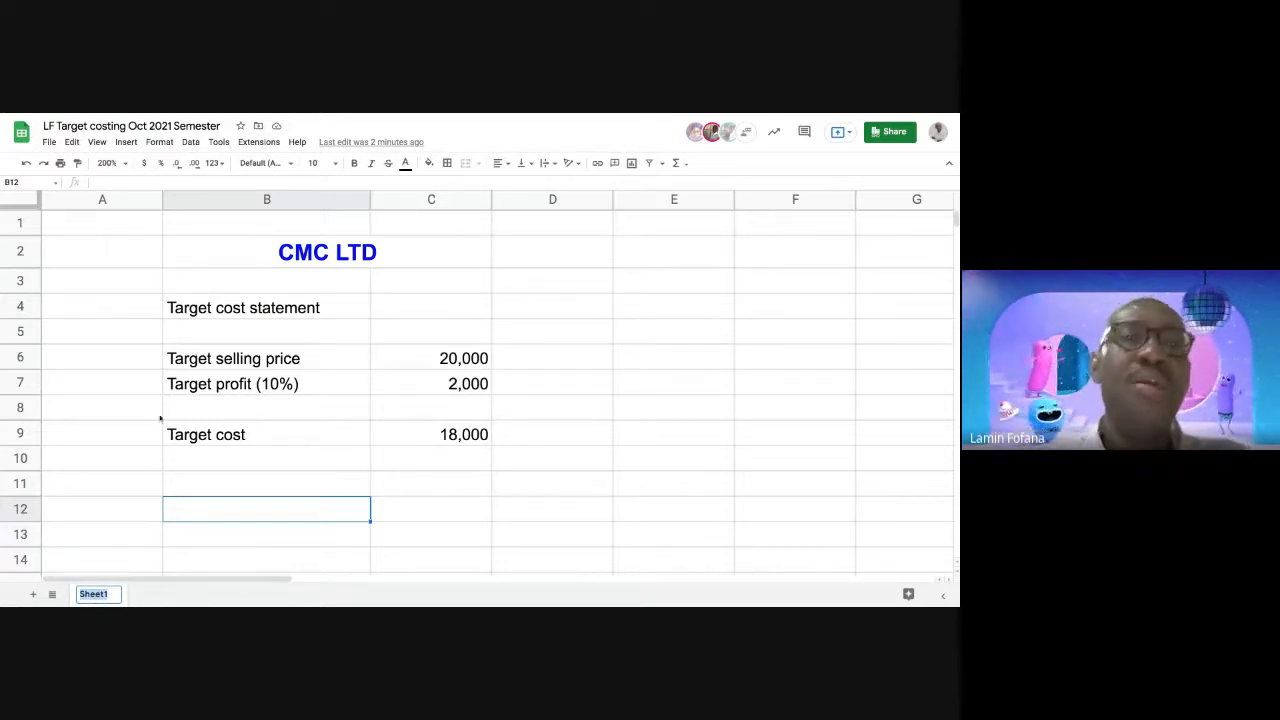
# Rename Sheet1 to "CMC LTD" by copying the heading text from merged cell B2:C2 into the sheet name
pyautogui.click(278, 255)
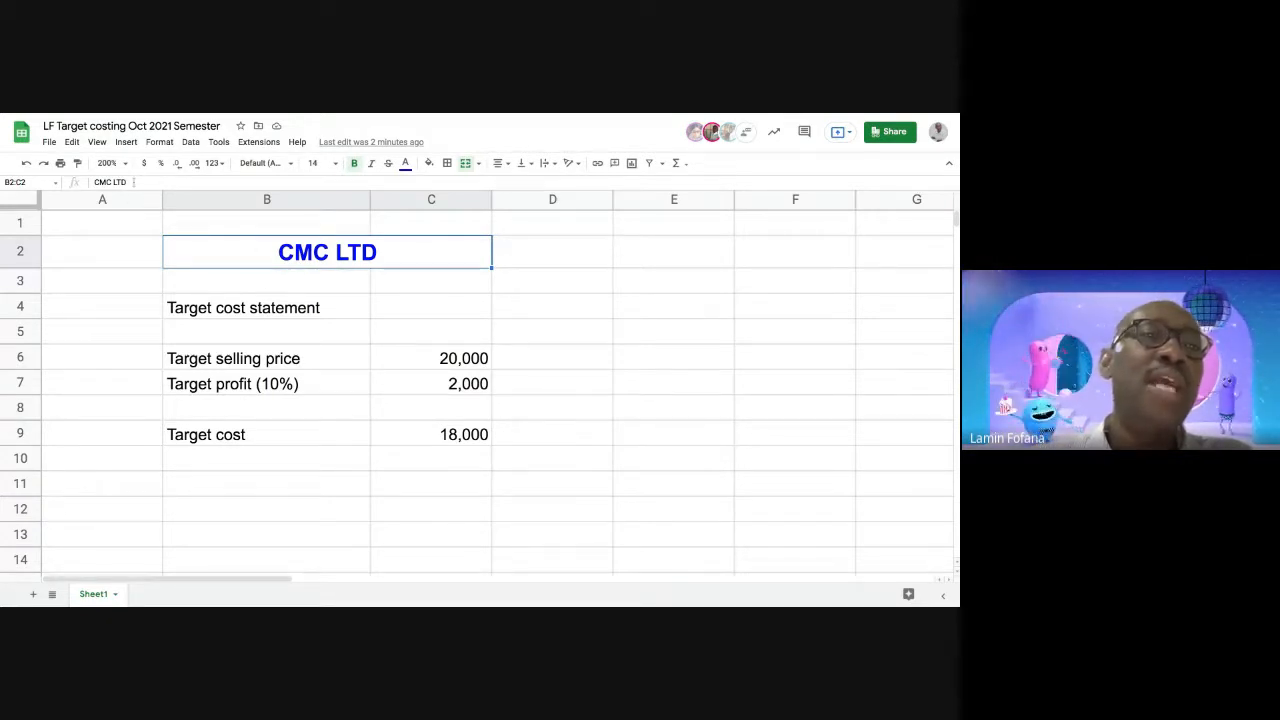
pyautogui.tripleClick(134, 182)
pyautogui.hotkey('ctrl', 'c')
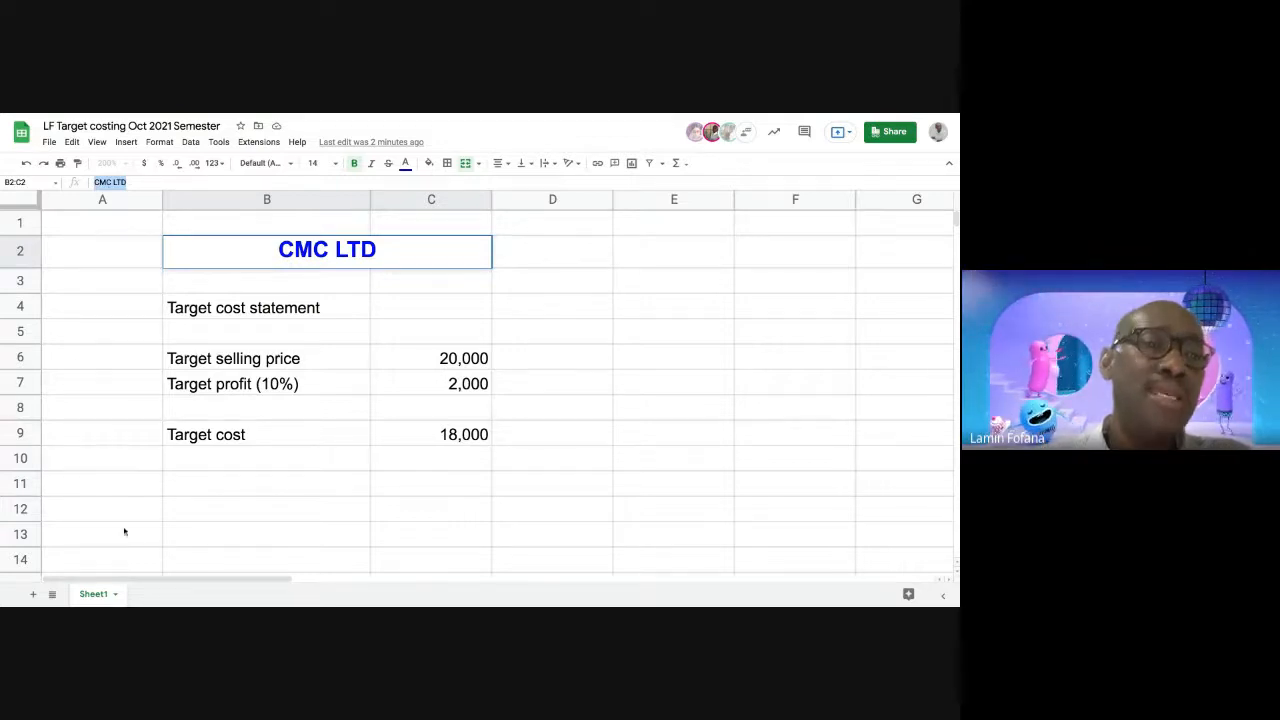
pyautogui.doubleClick(93, 594)
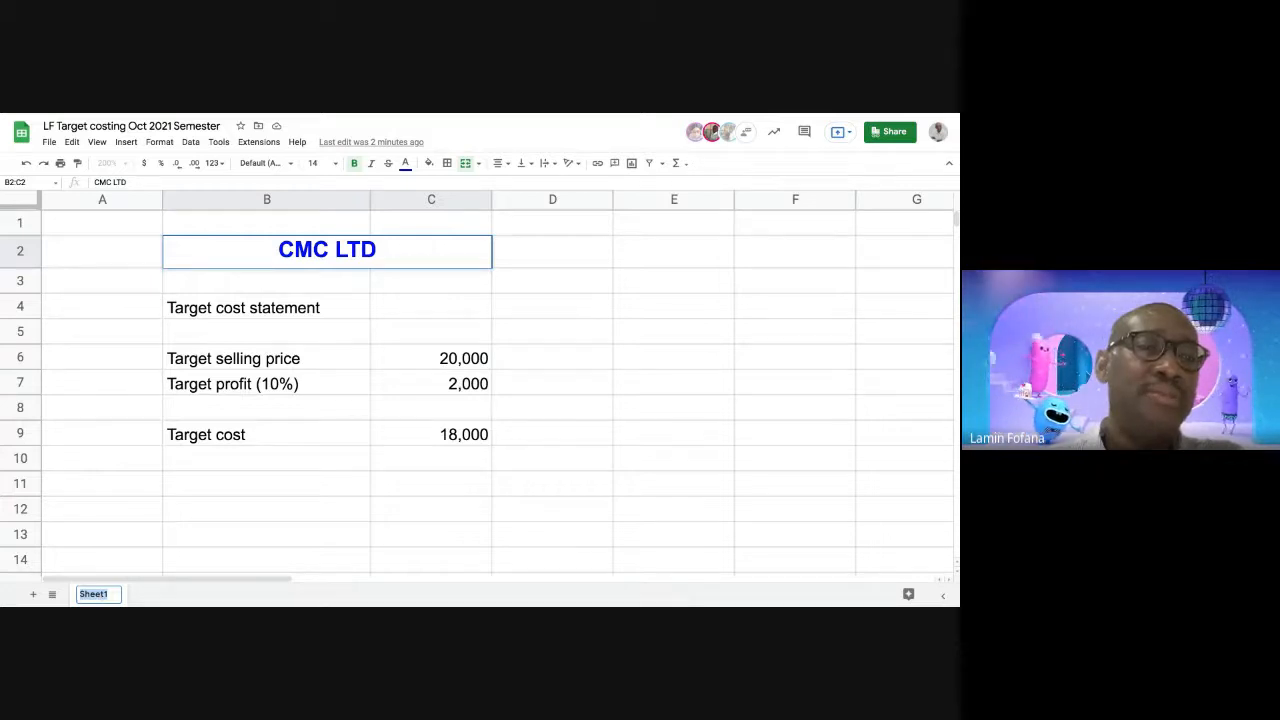
pyautogui.hotkey('ctrl', 'v')
pyautogui.click(286, 514)
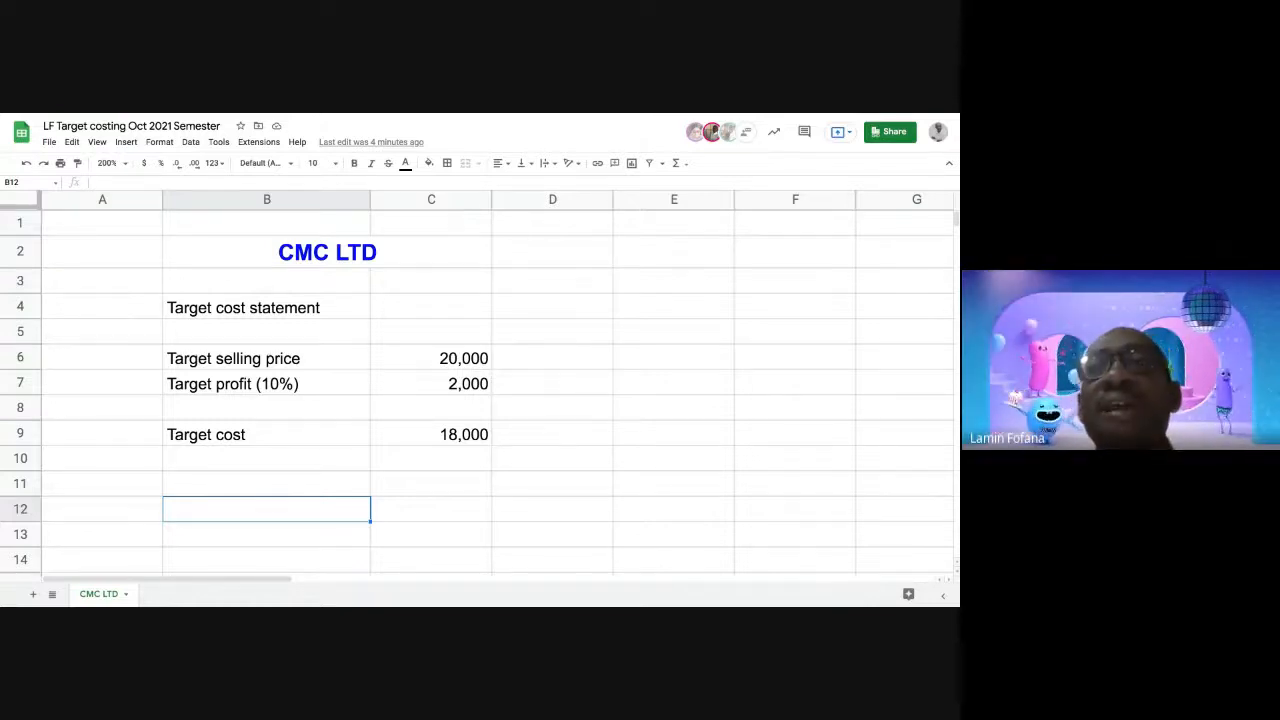
# Add a second sheet to the workbook and rename it "Fantata Ltd"
pyautogui.click(33, 594)
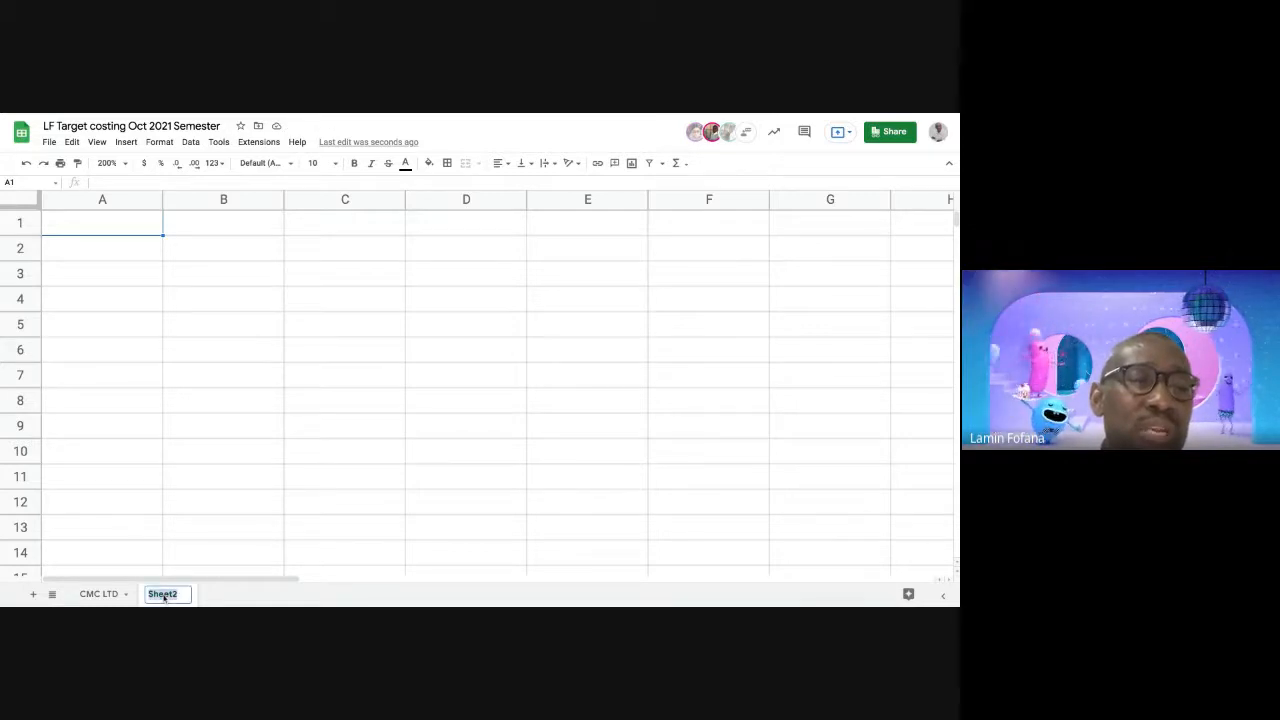
pyautogui.doubleClick(164, 596)
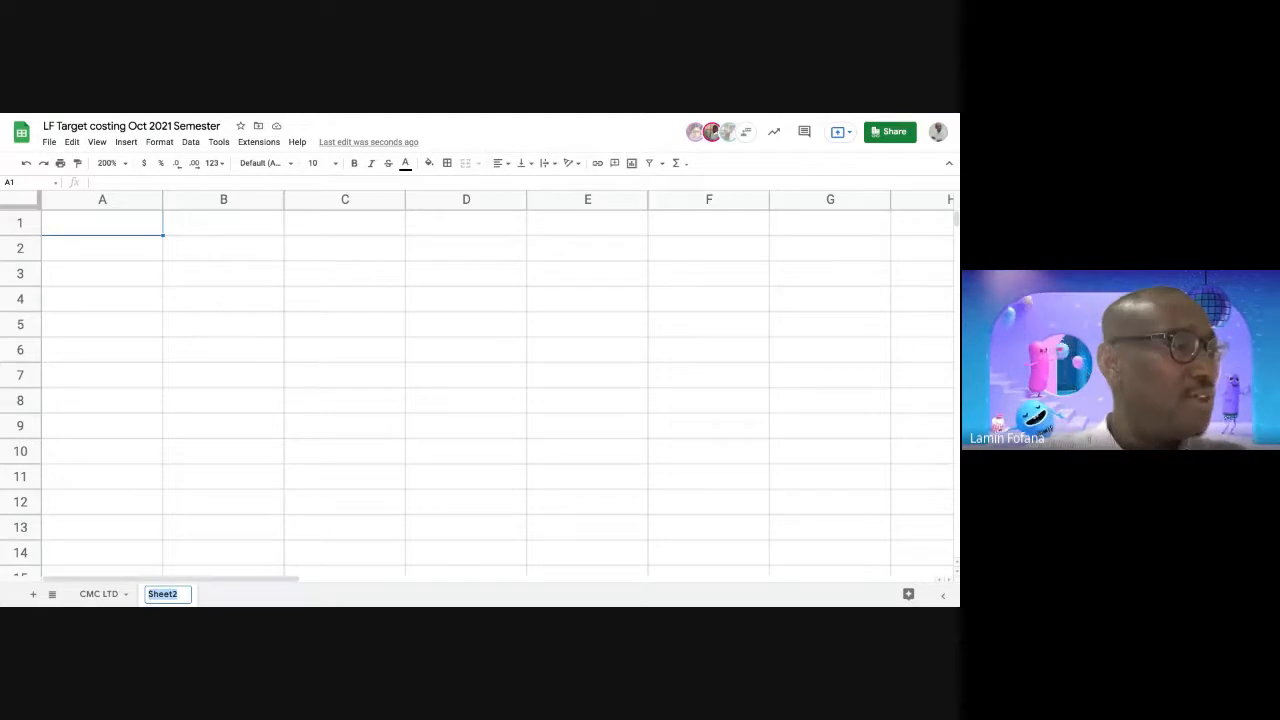
pyautogui.write('Fan')
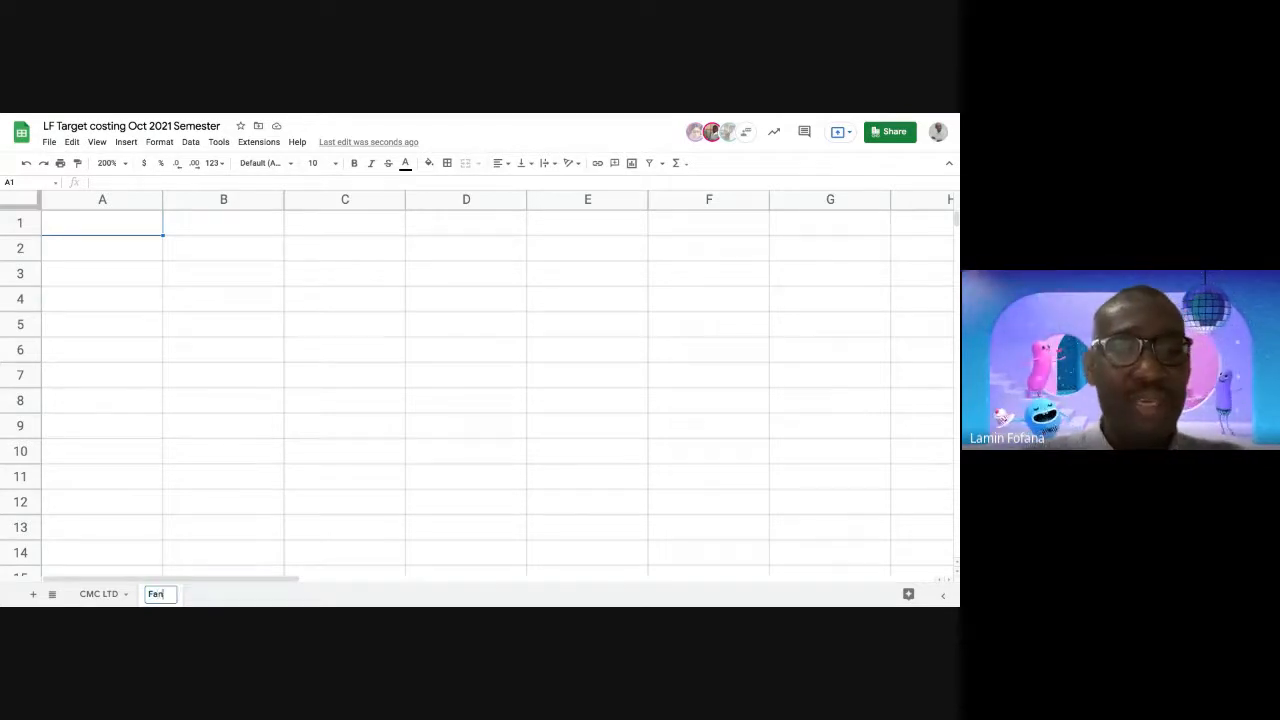
pyautogui.write('tata')
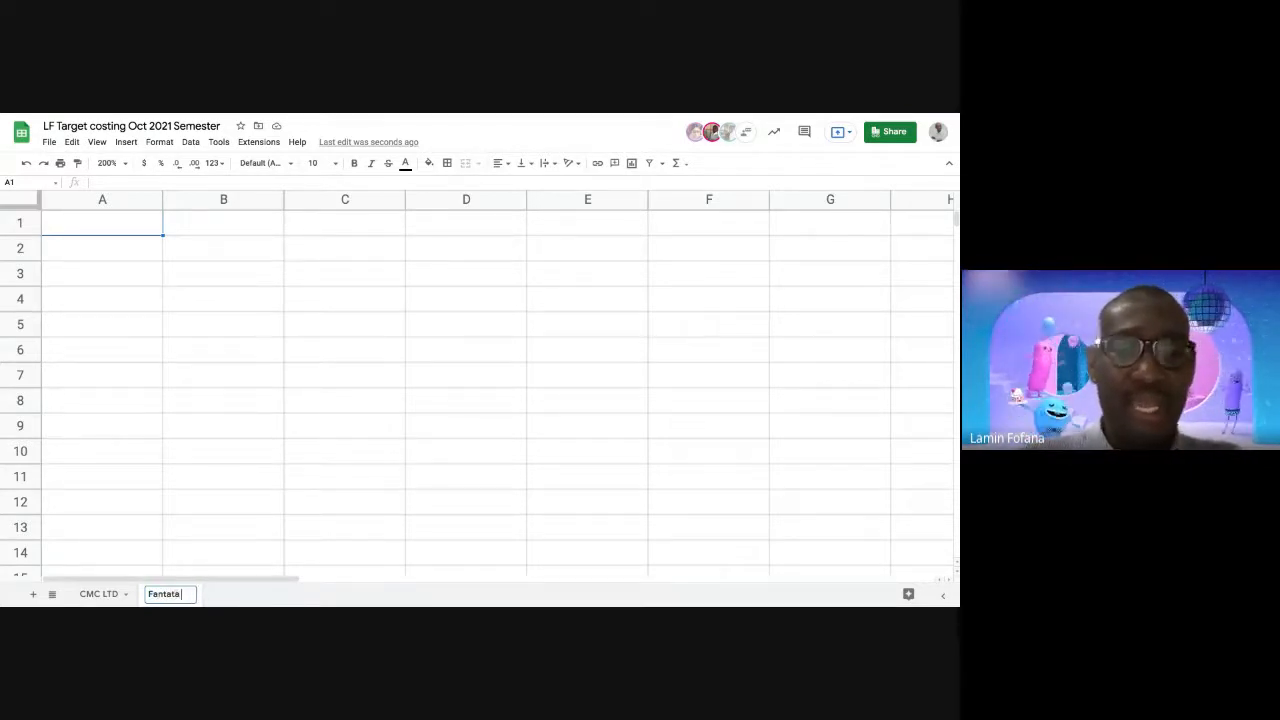
pyautogui.write(' Ltd')
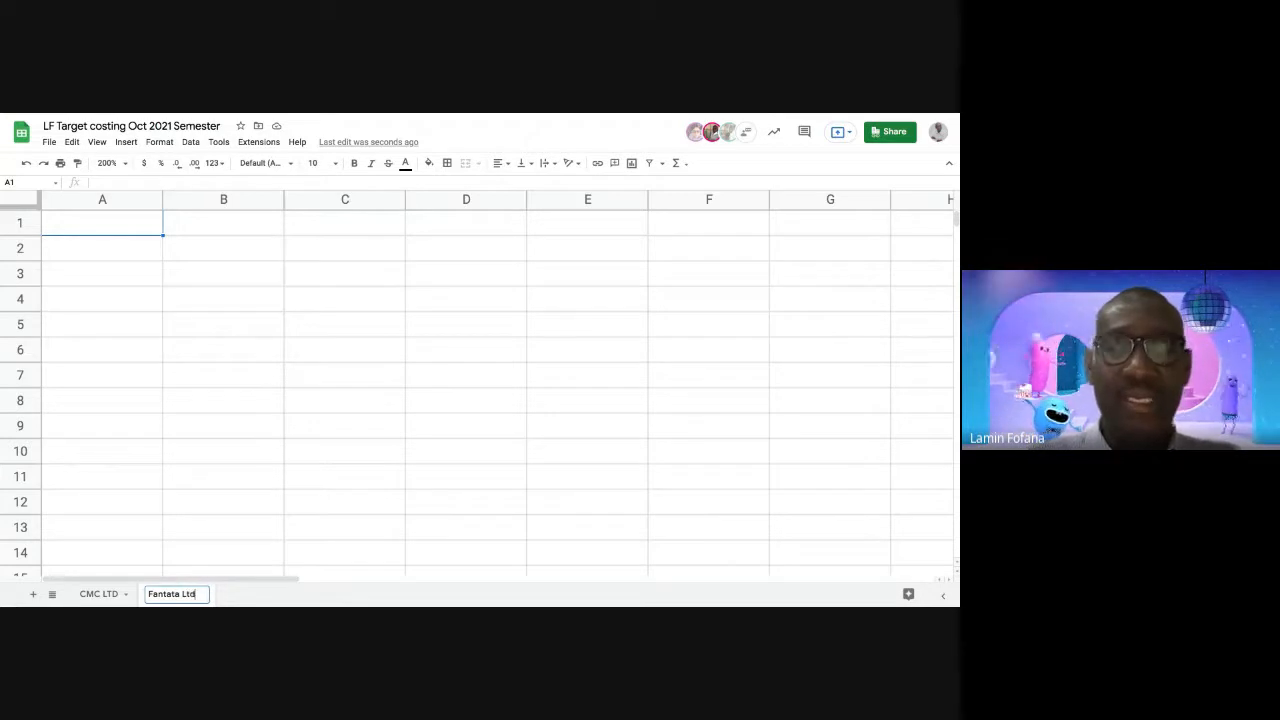
pyautogui.press('Return')
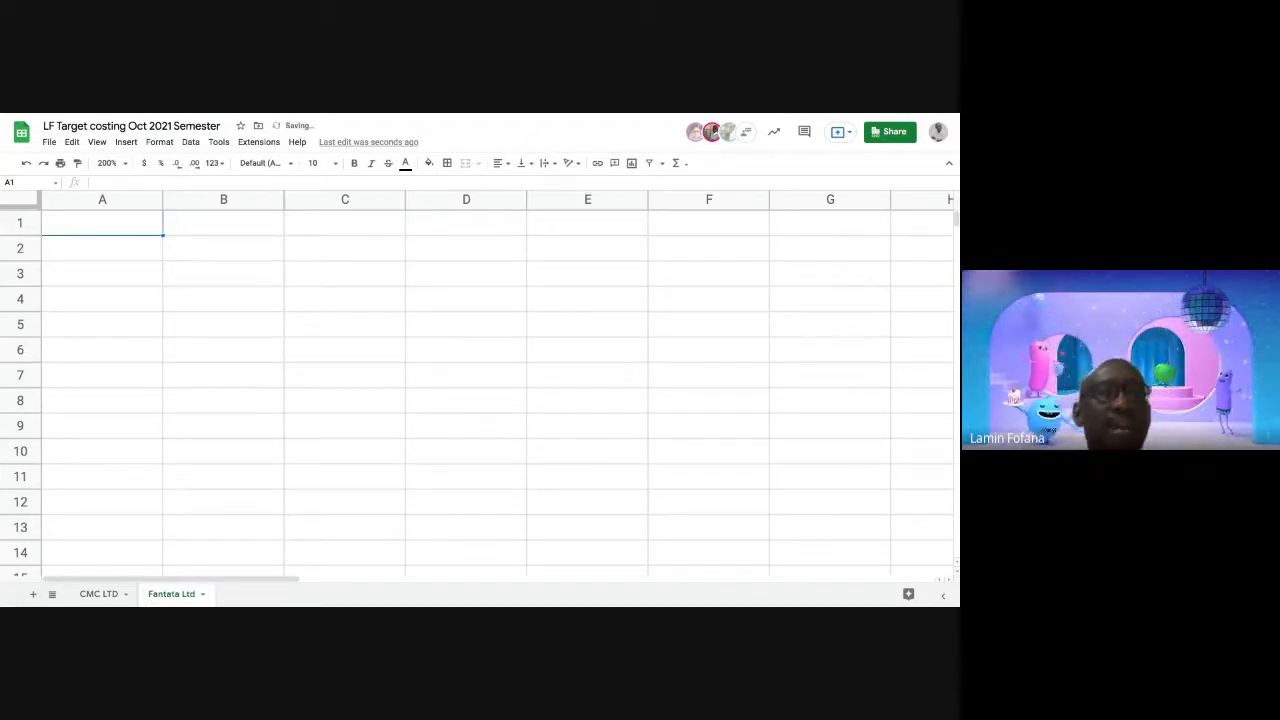
pyautogui.click(228, 255)
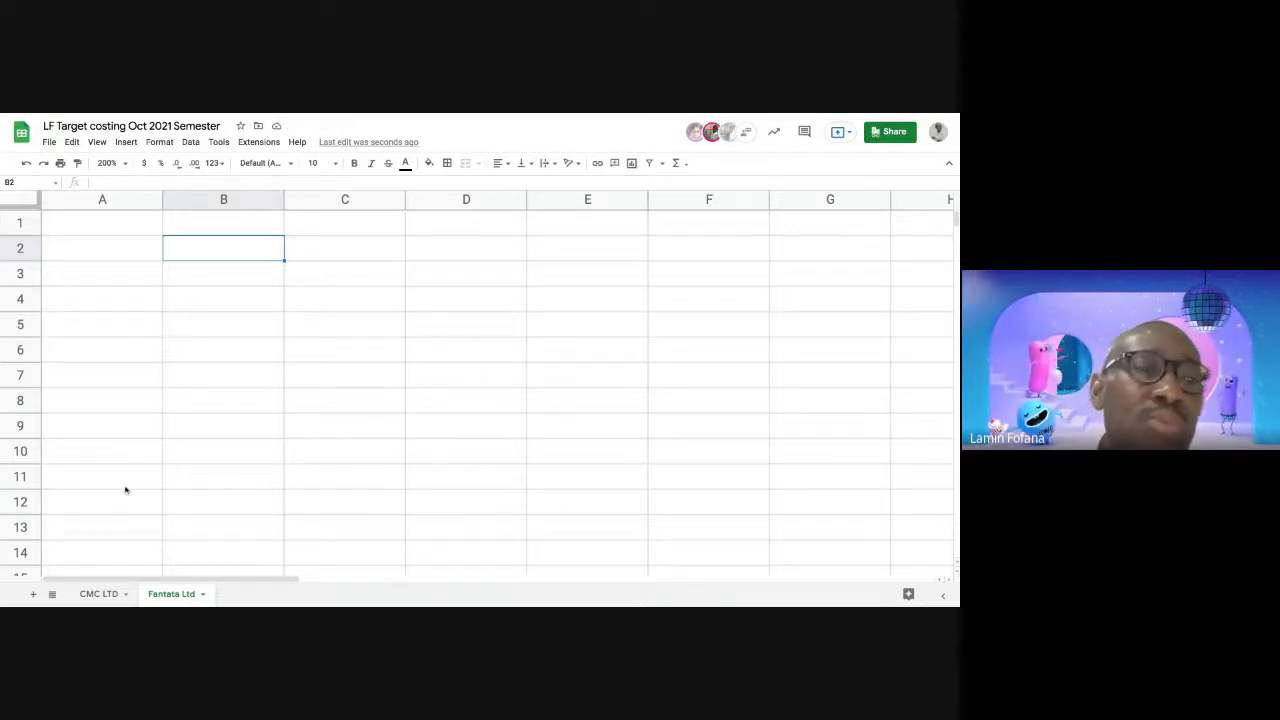
pyautogui.click(102, 594)
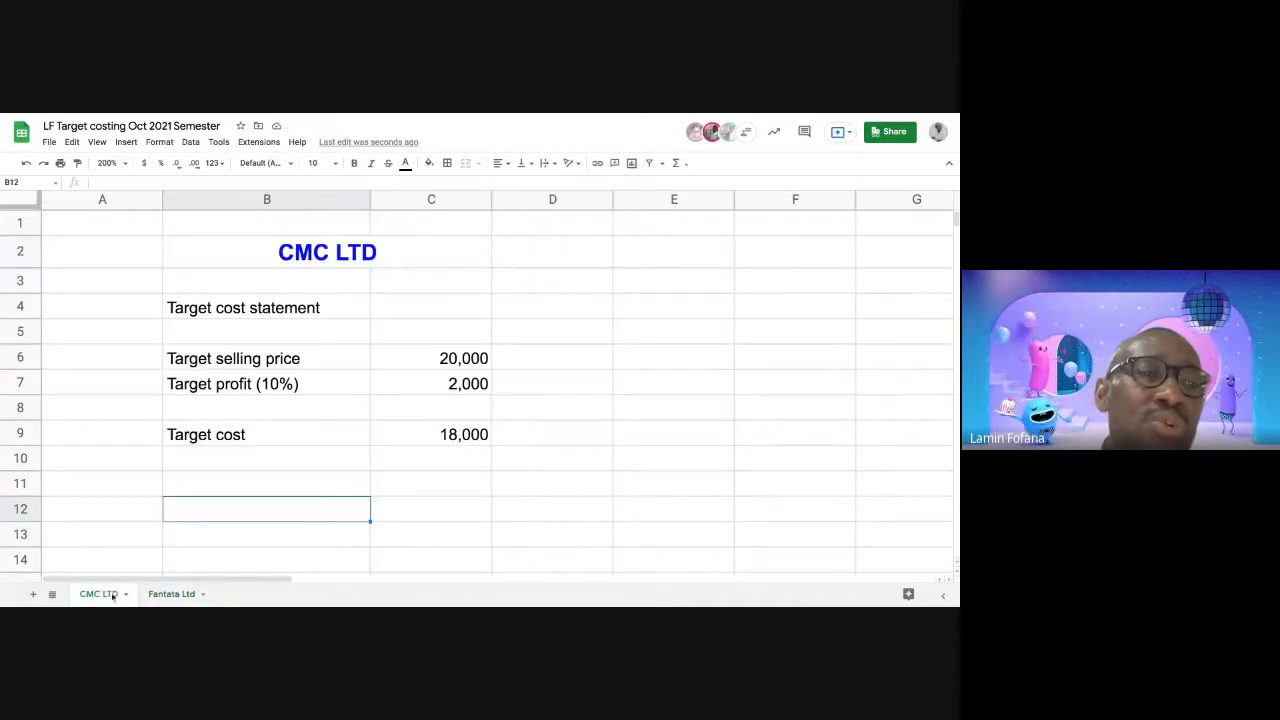
pyautogui.click(170, 598)
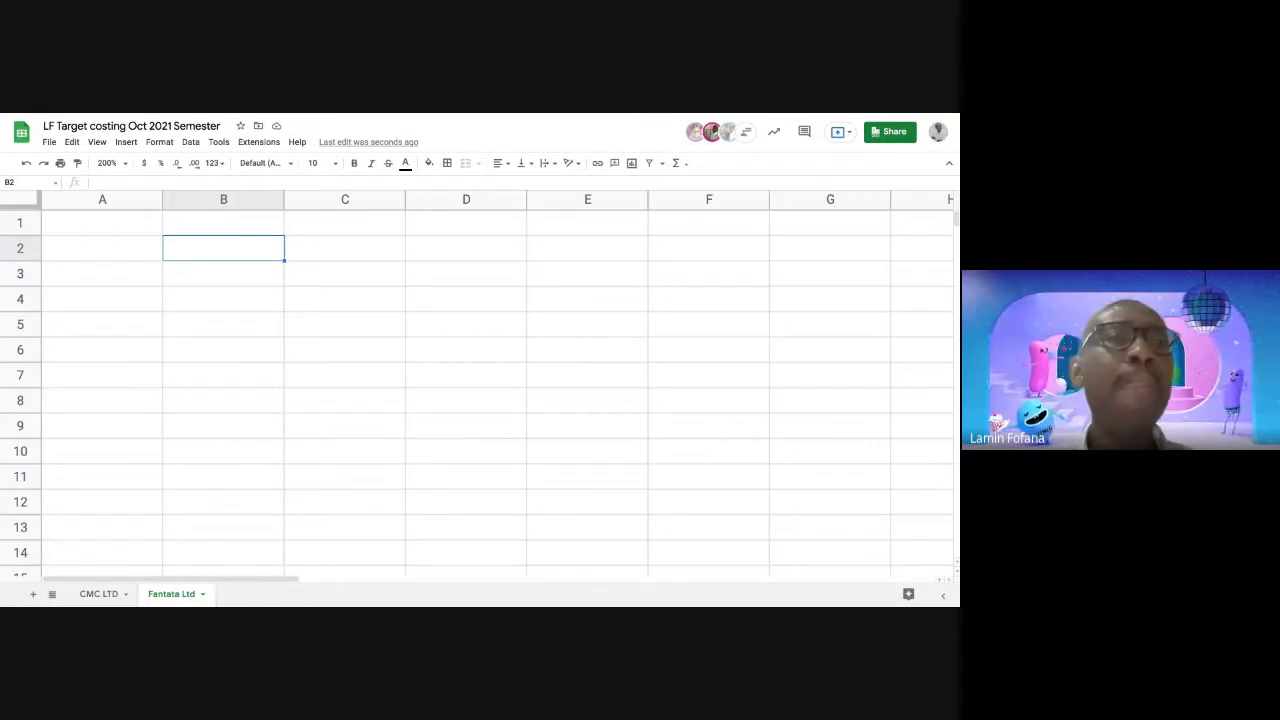
# Enter the heading "Fantata Ltd" in cell B2 of the empty Fantata Ltd sheet
pyautogui.click(229, 270)
pyautogui.click(235, 251)
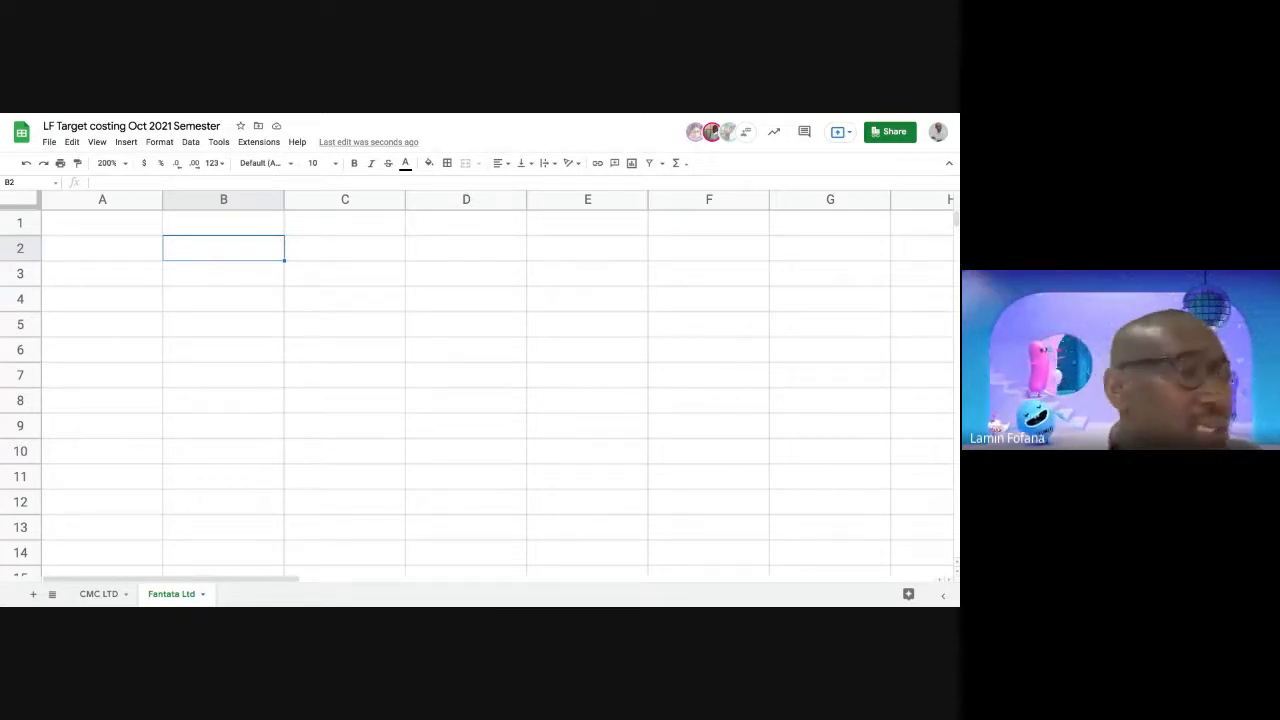
pyautogui.write('Fant')
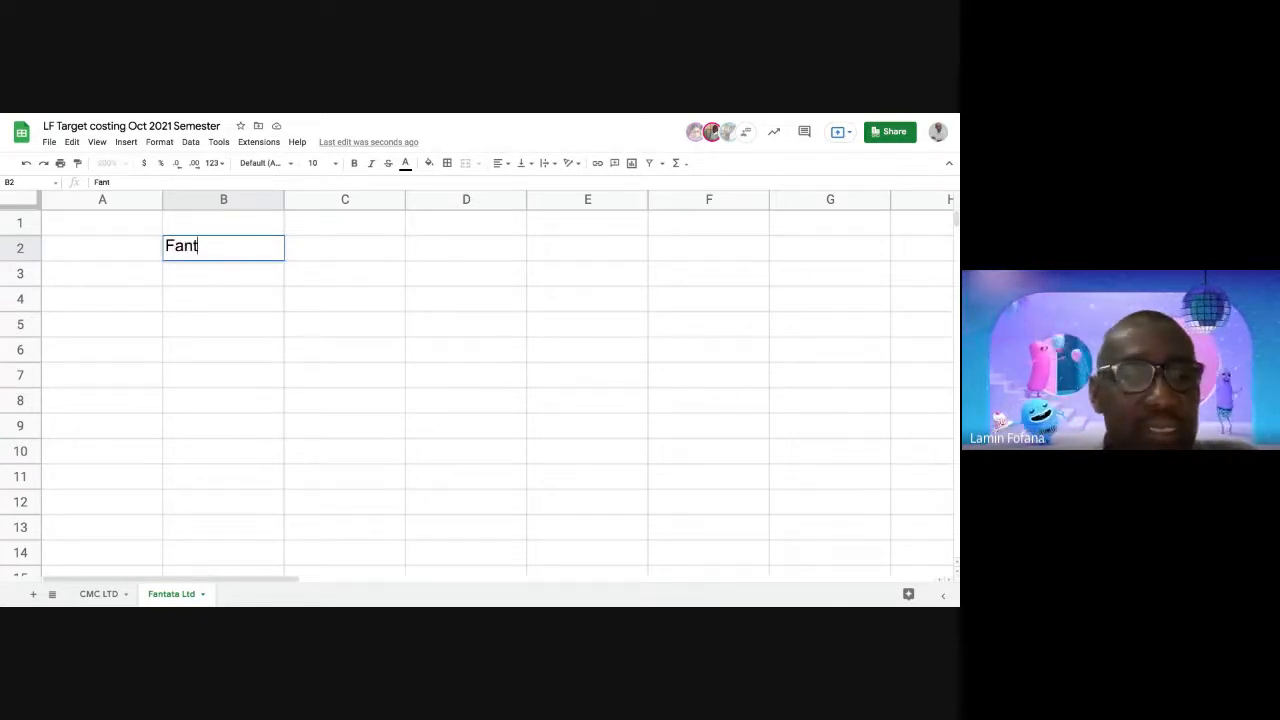
pyautogui.write('at')
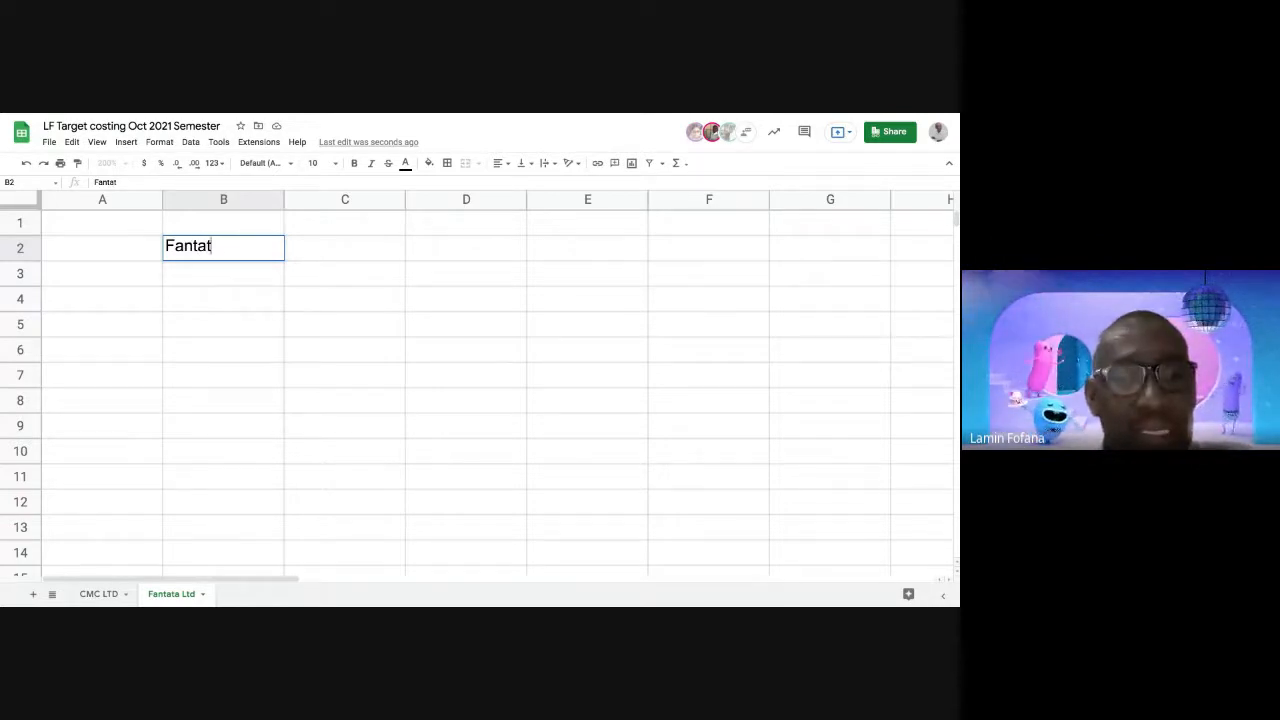
pyautogui.write('a Ltd')
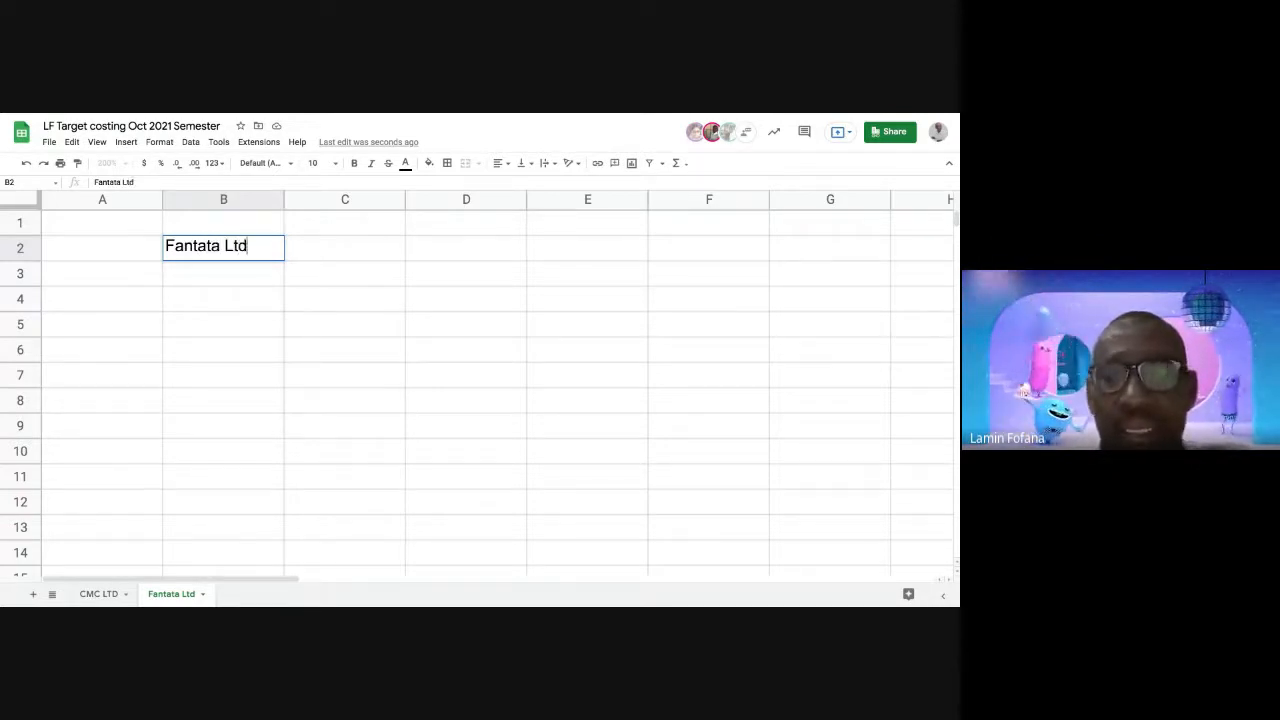
pyautogui.press('Return')
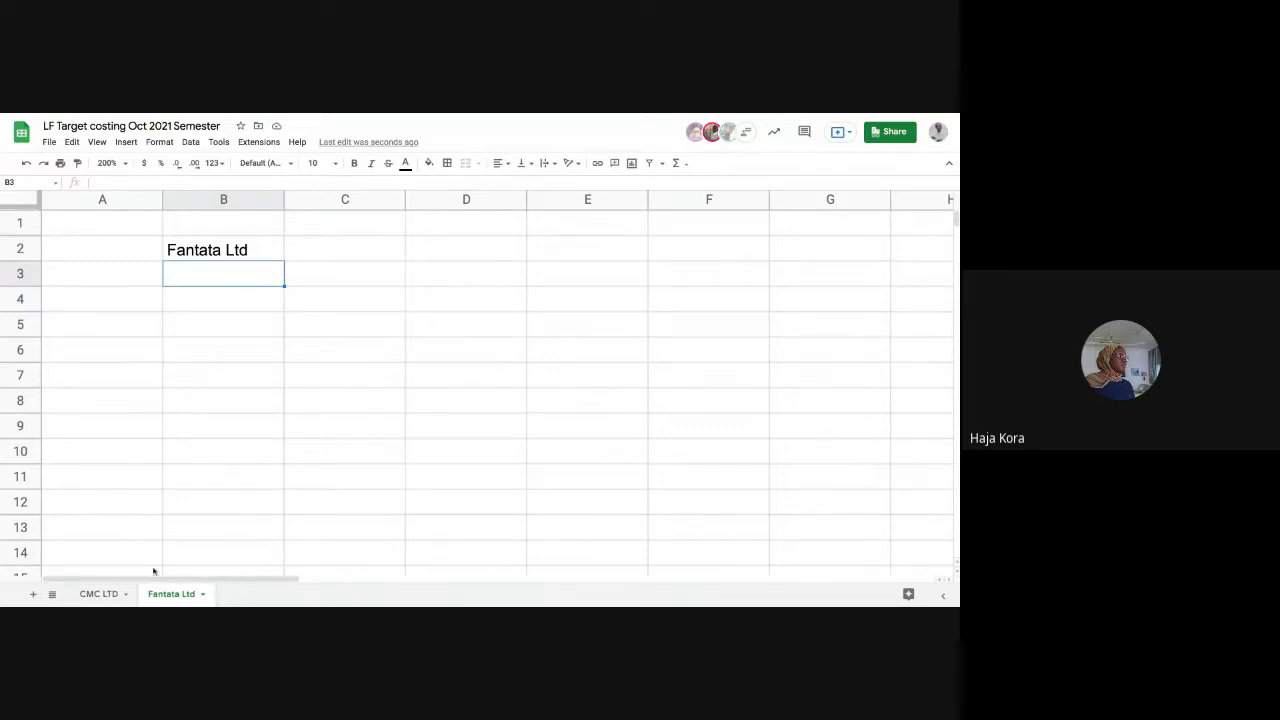
pyautogui.click(104, 594)
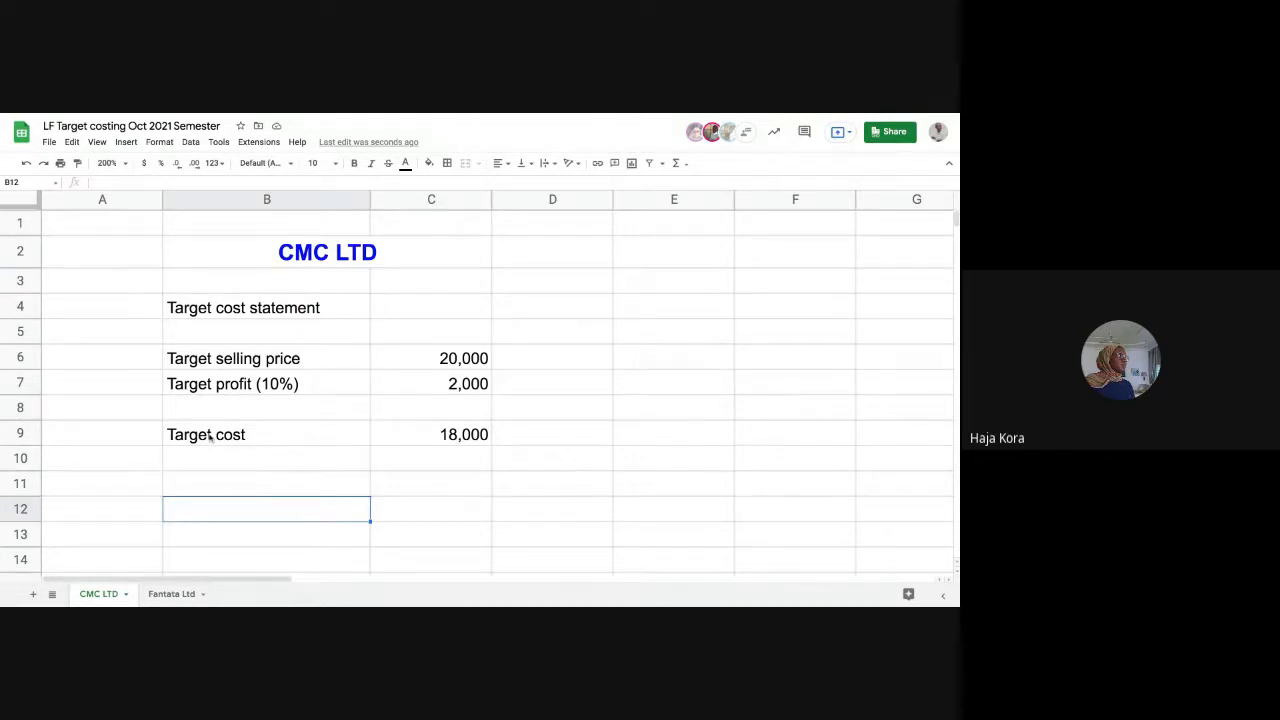
pyautogui.click(180, 594)
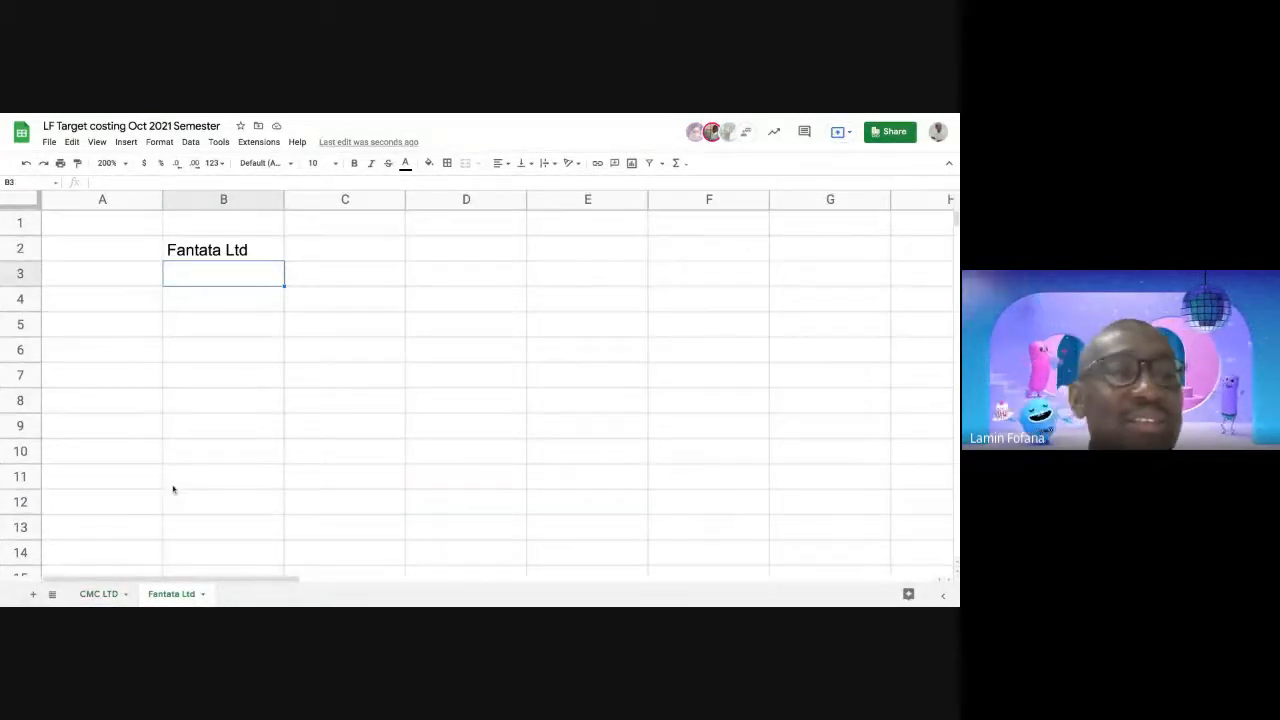
pyautogui.click(98, 594)
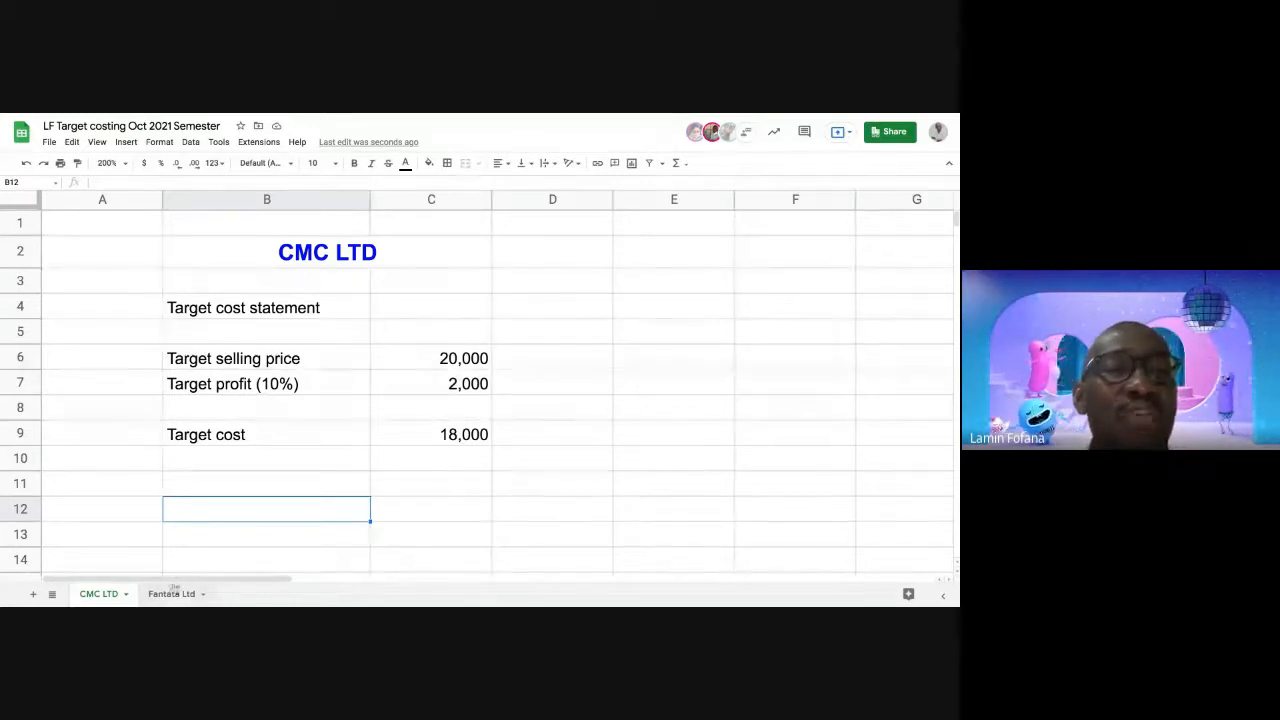
pyautogui.click(176, 596)
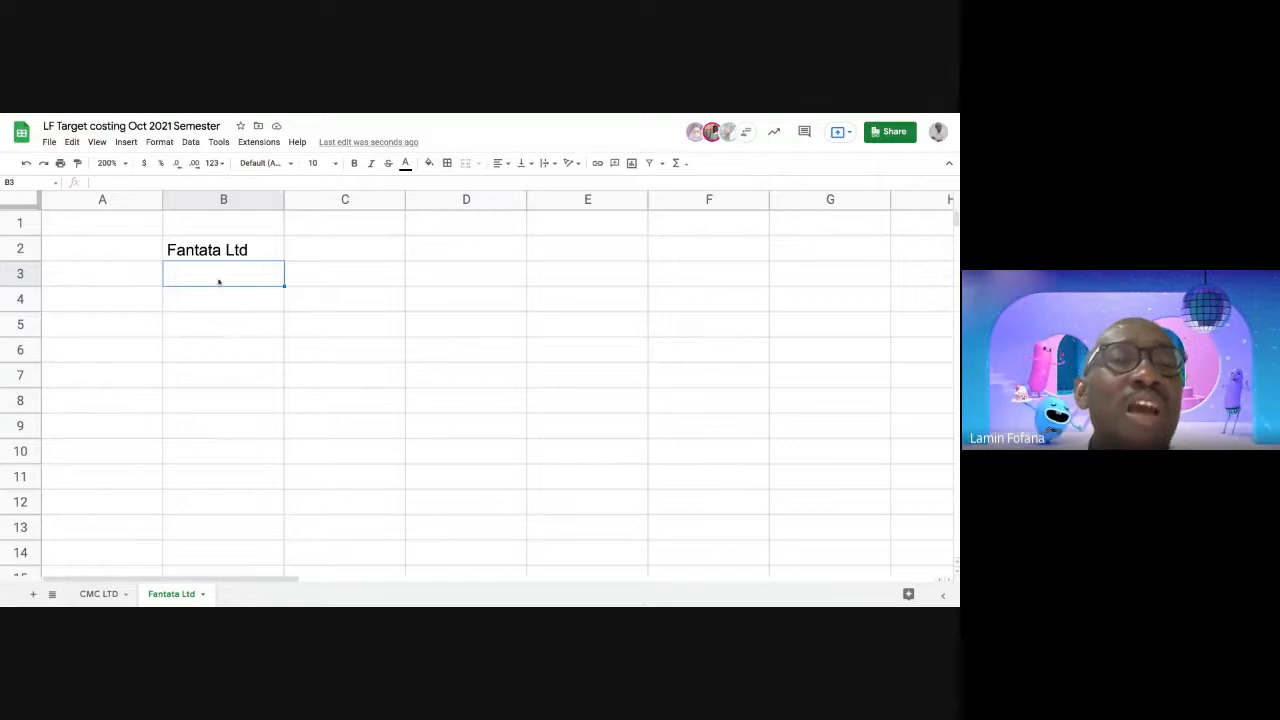
pyautogui.click(97, 594)
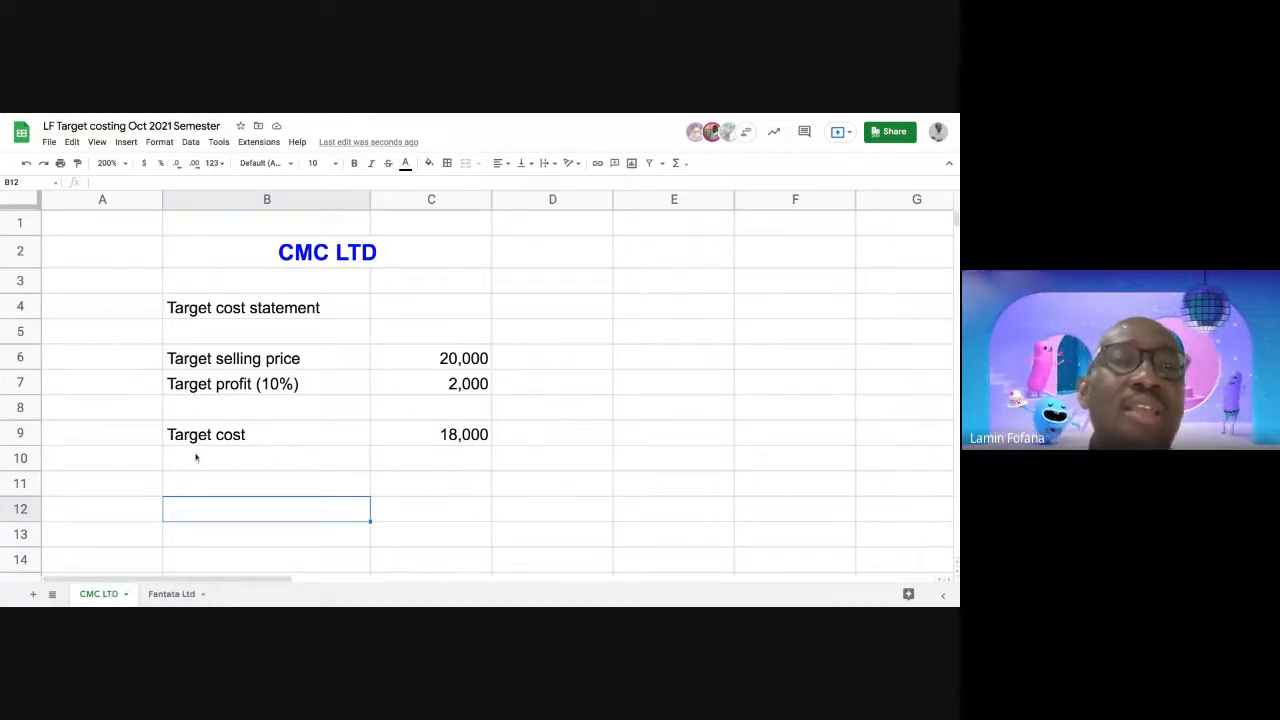
# Delete the Fantata Ltd sheet from the workbook
pyautogui.click(200, 595)
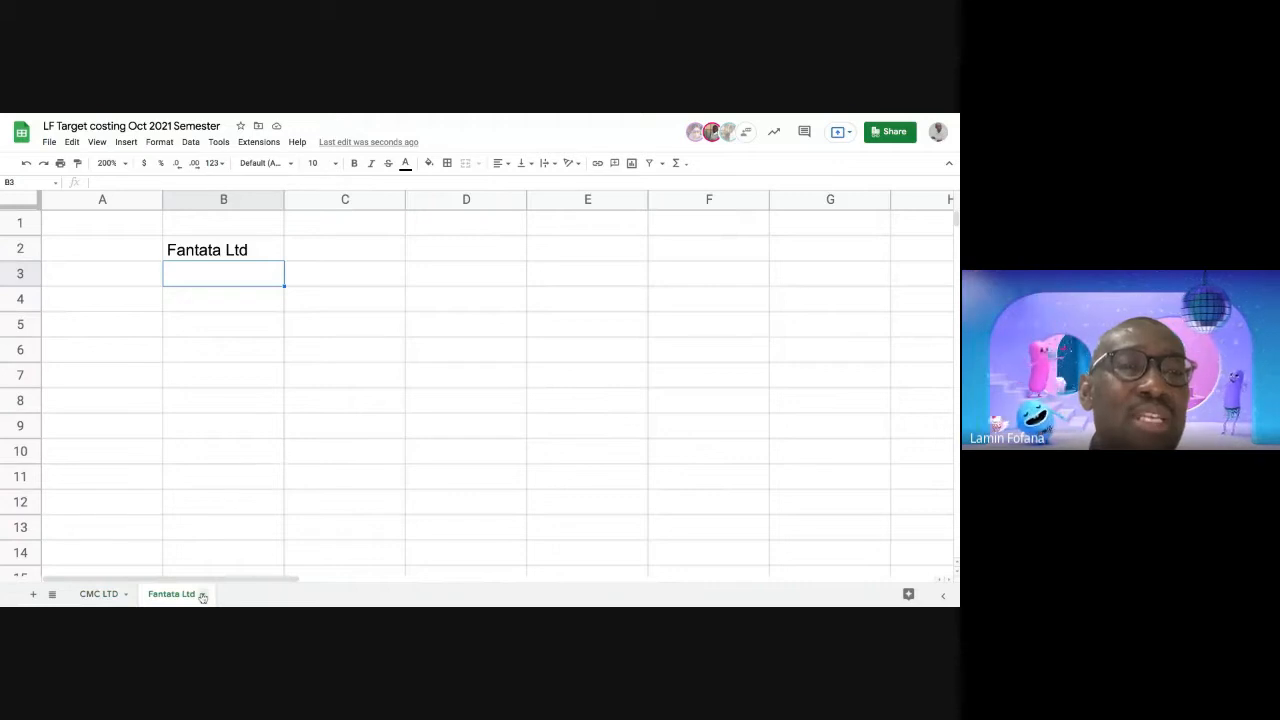
pyautogui.click(202, 594)
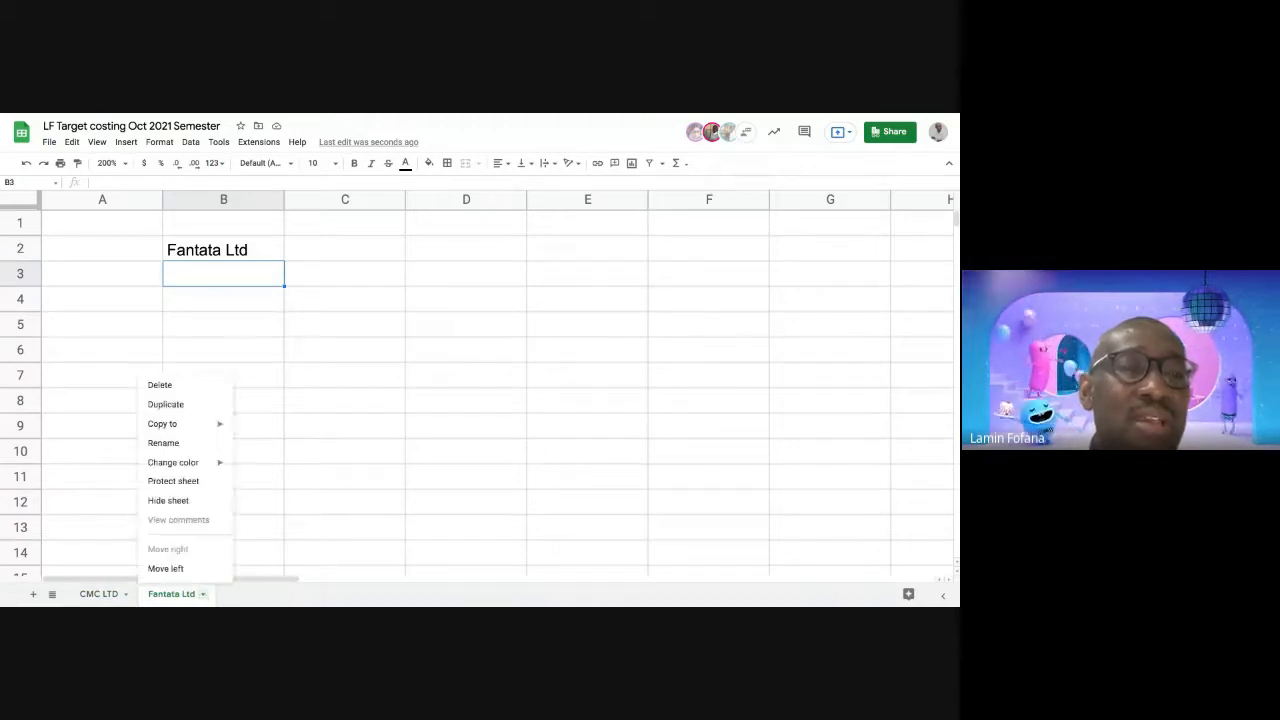
pyautogui.click(172, 386)
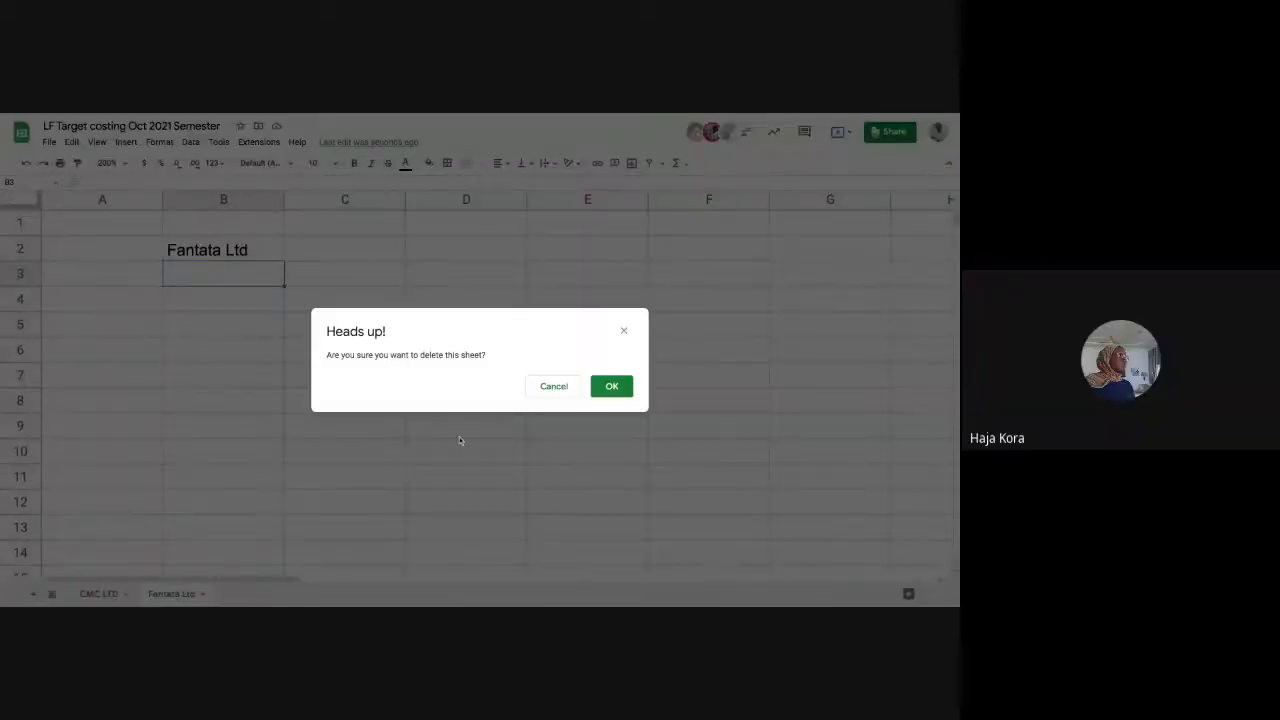
pyautogui.click(612, 388)
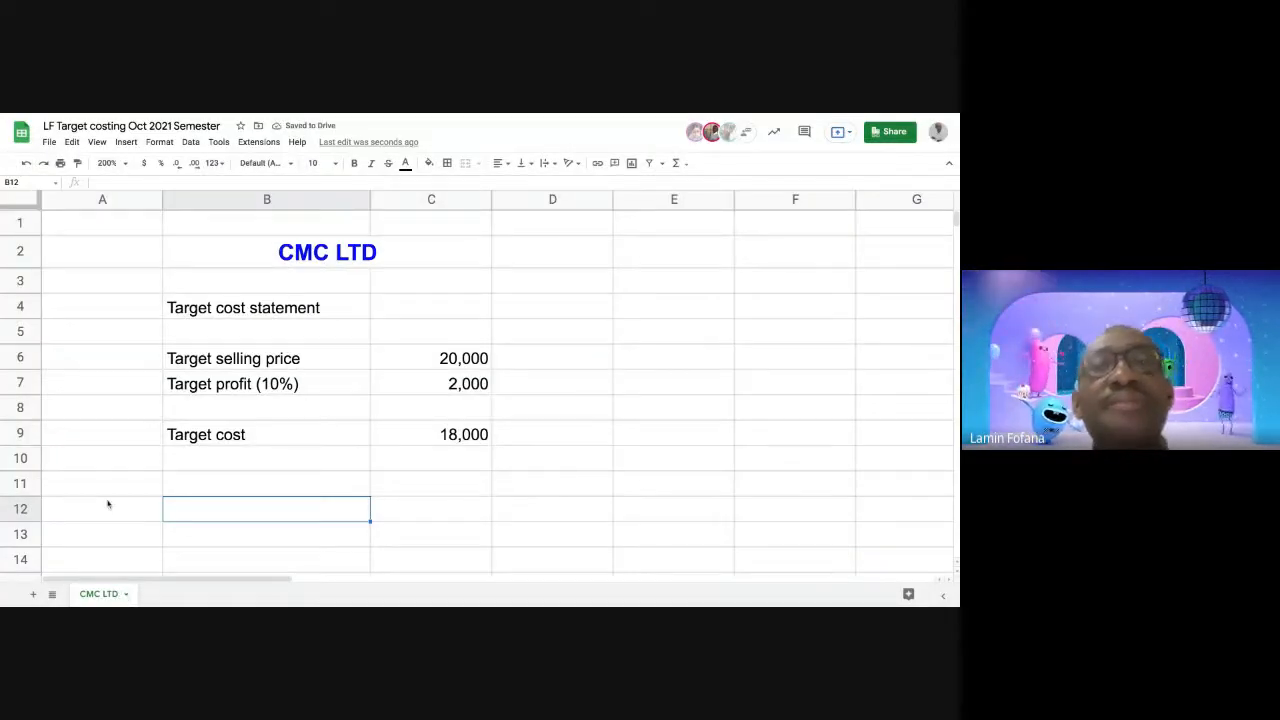
# Duplicate the CMC LTD sheet and compare the copy with the original
pyautogui.click(127, 596)
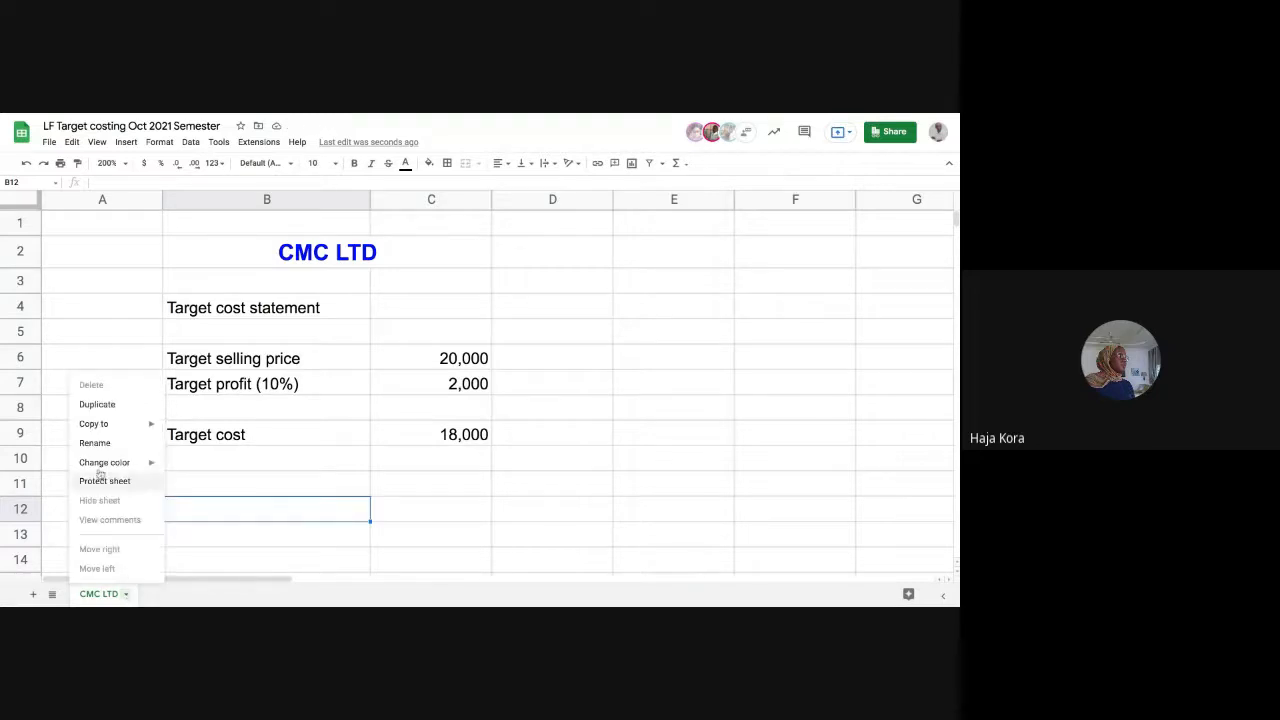
pyautogui.click(110, 405)
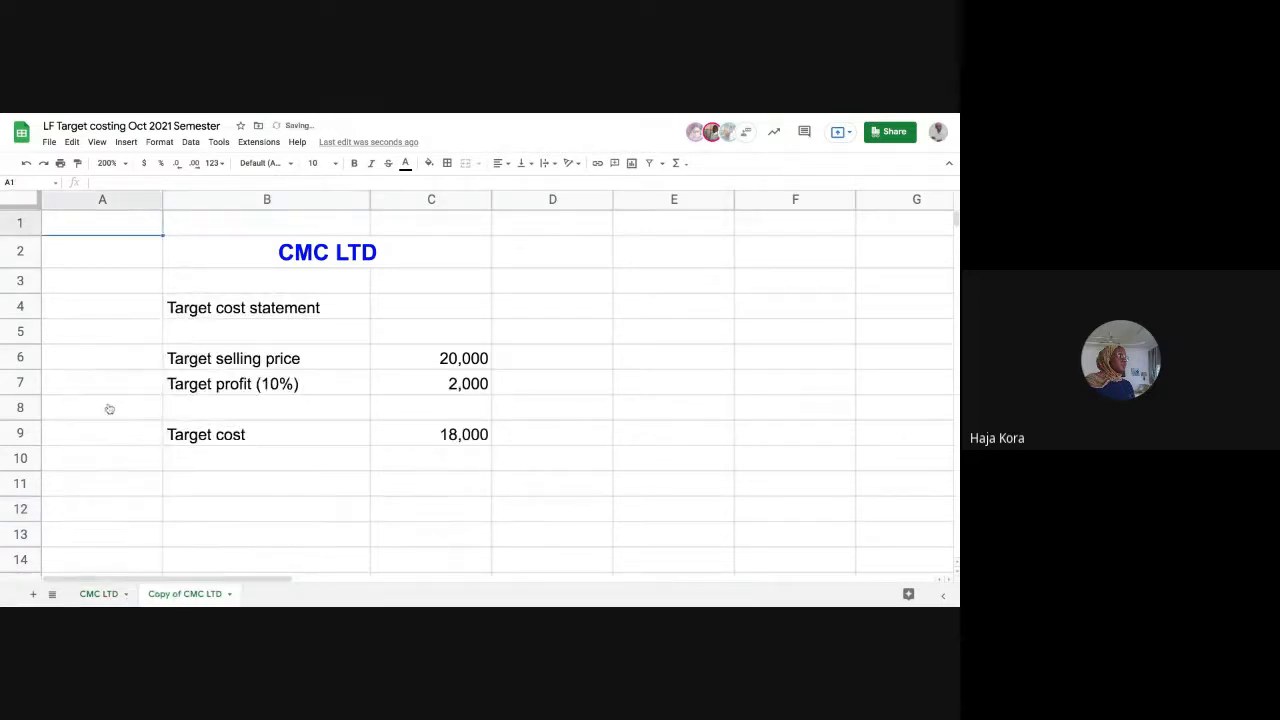
pyautogui.click(105, 594)
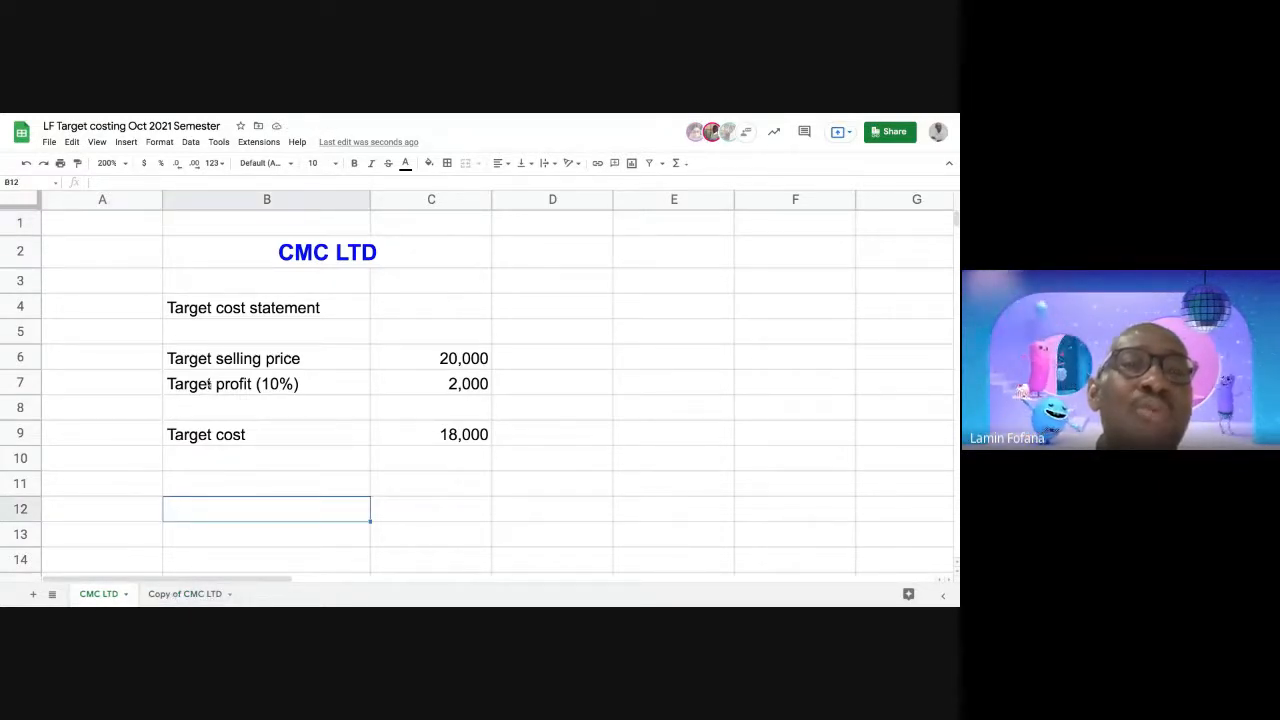
pyautogui.click(239, 342)
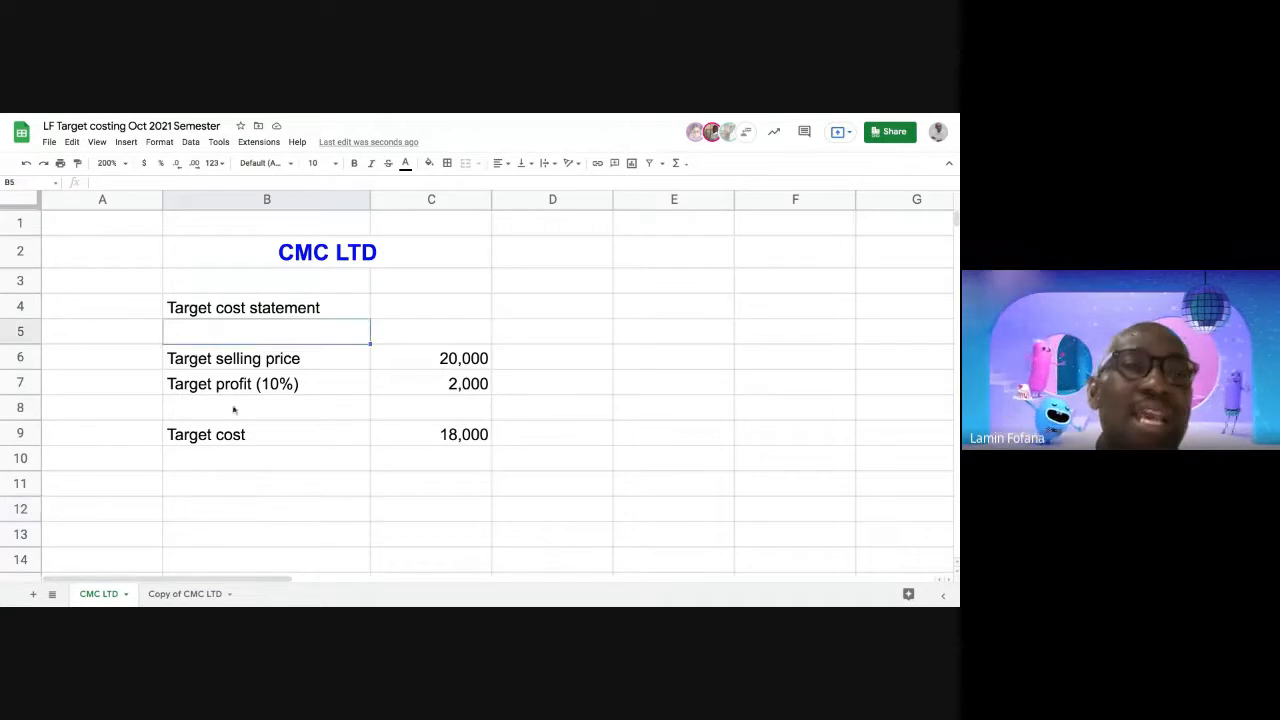
pyautogui.click(190, 594)
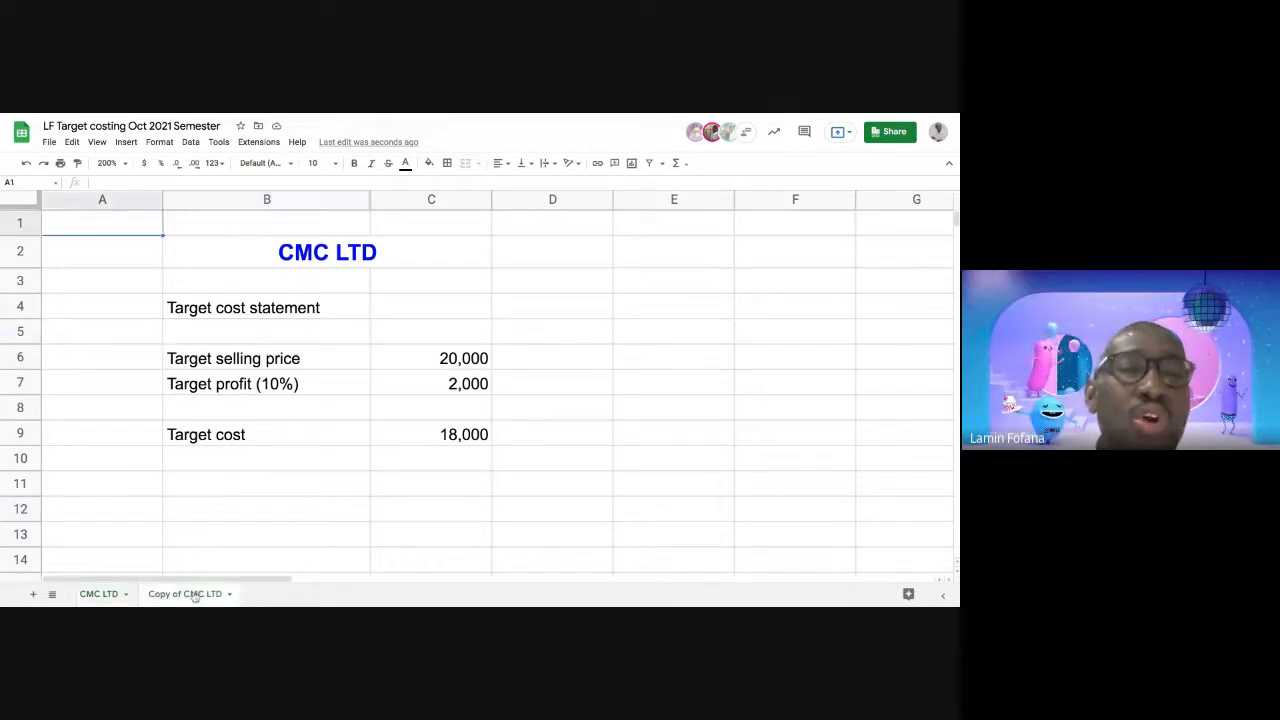
pyautogui.click(104, 596)
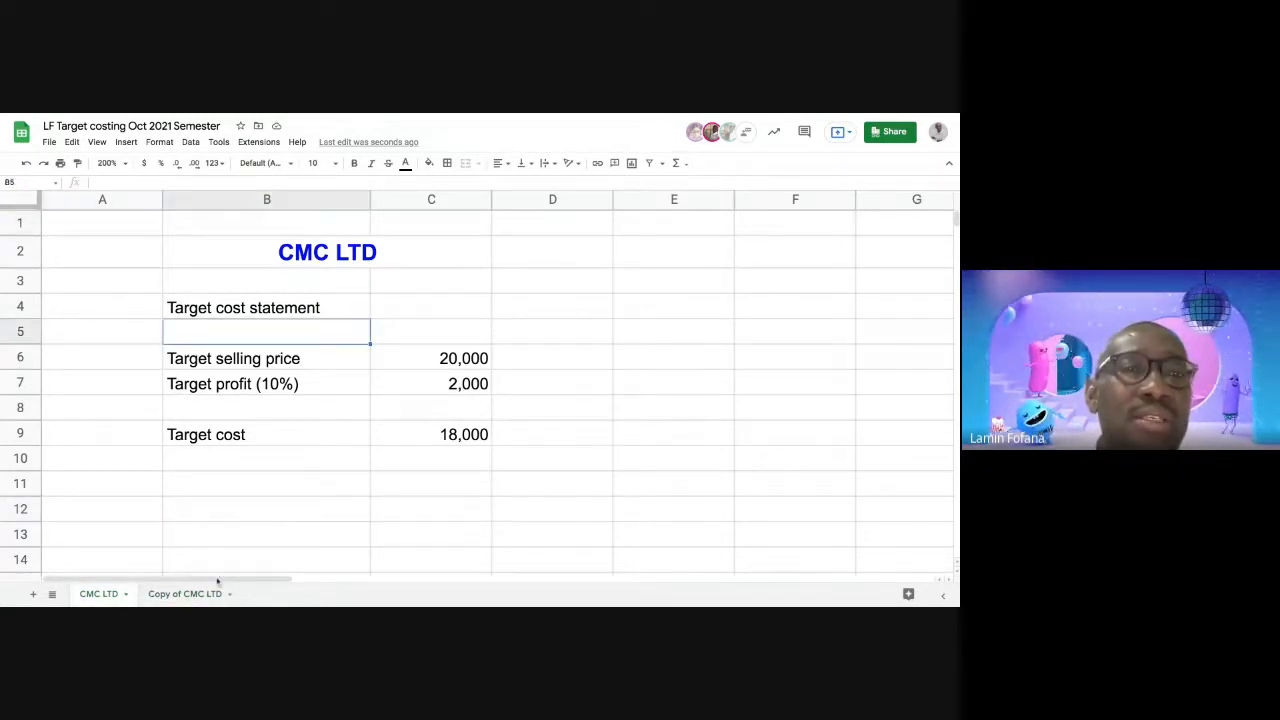
# Rename the duplicated CMC LTD sheet to "Fantata Ltd."
pyautogui.click(205, 594)
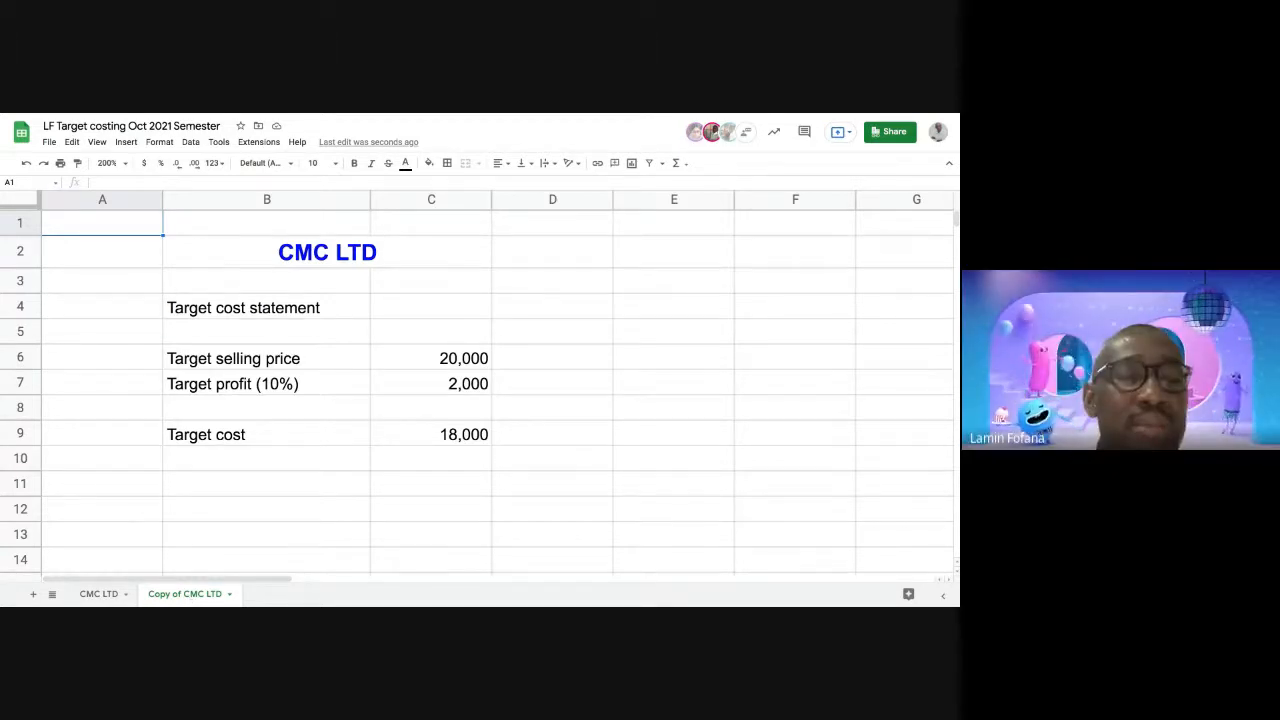
pyautogui.doubleClick(185, 594)
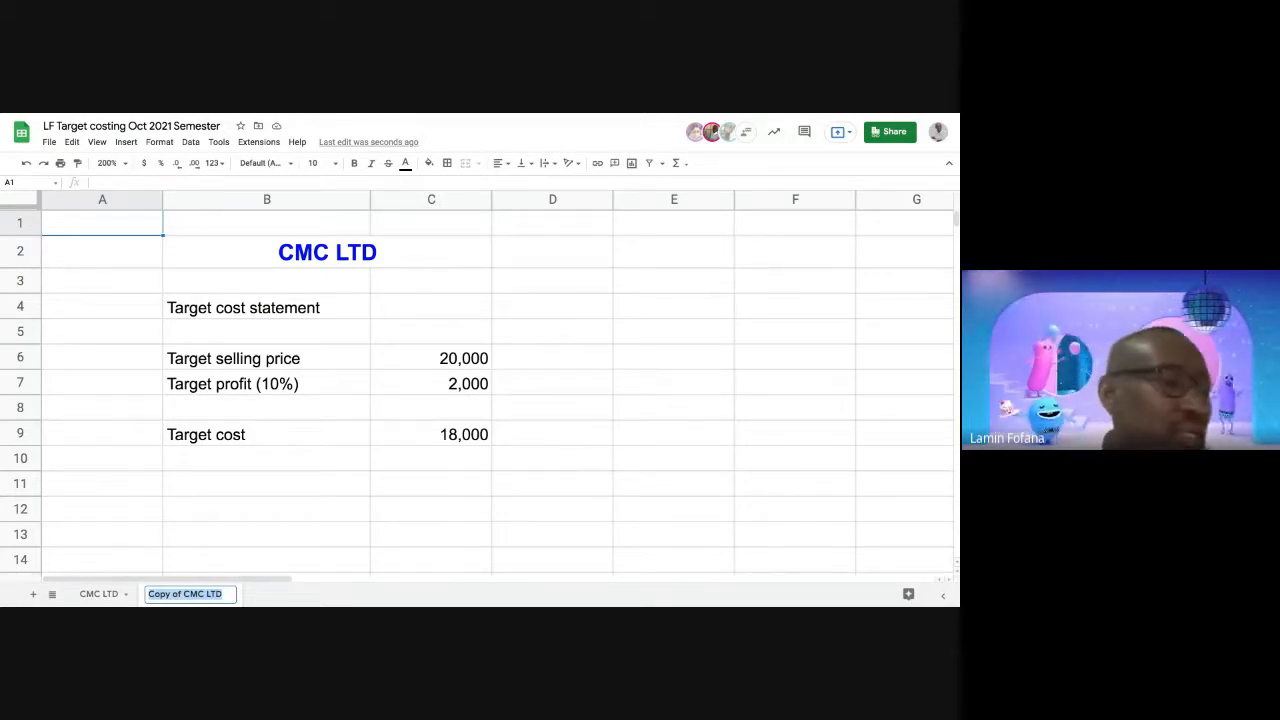
pyautogui.write('Fant')
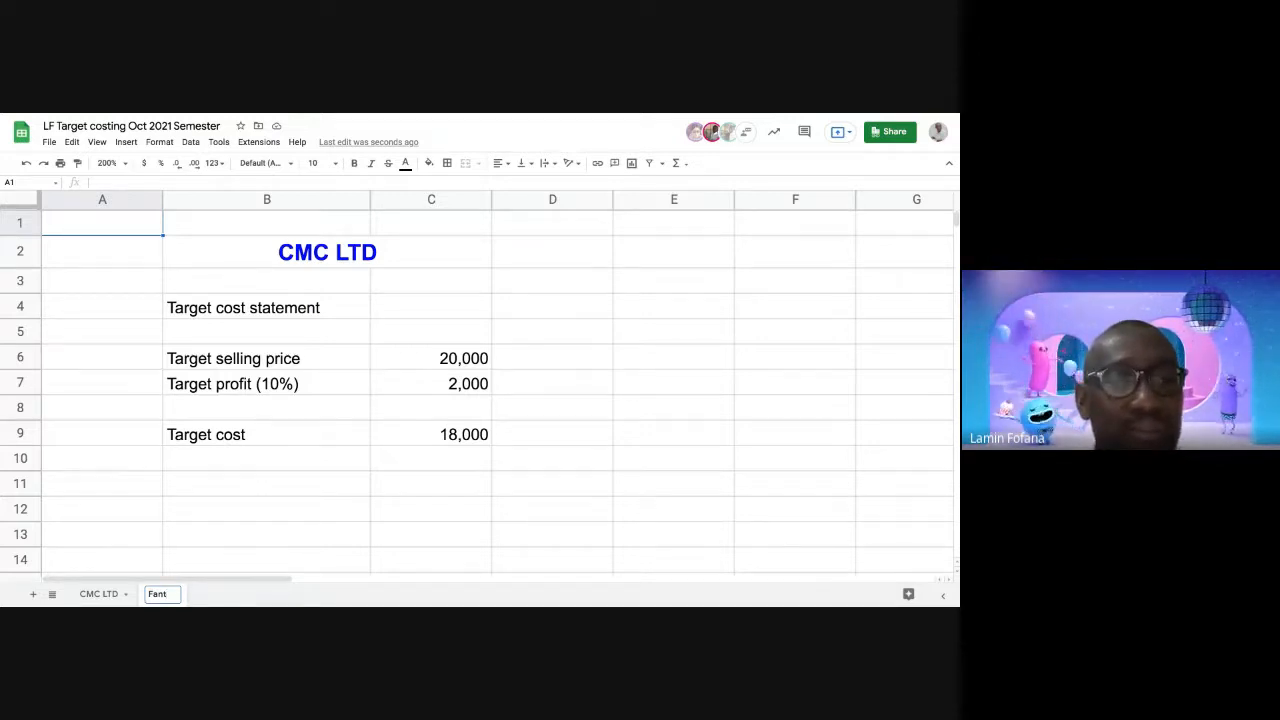
pyautogui.write('a')
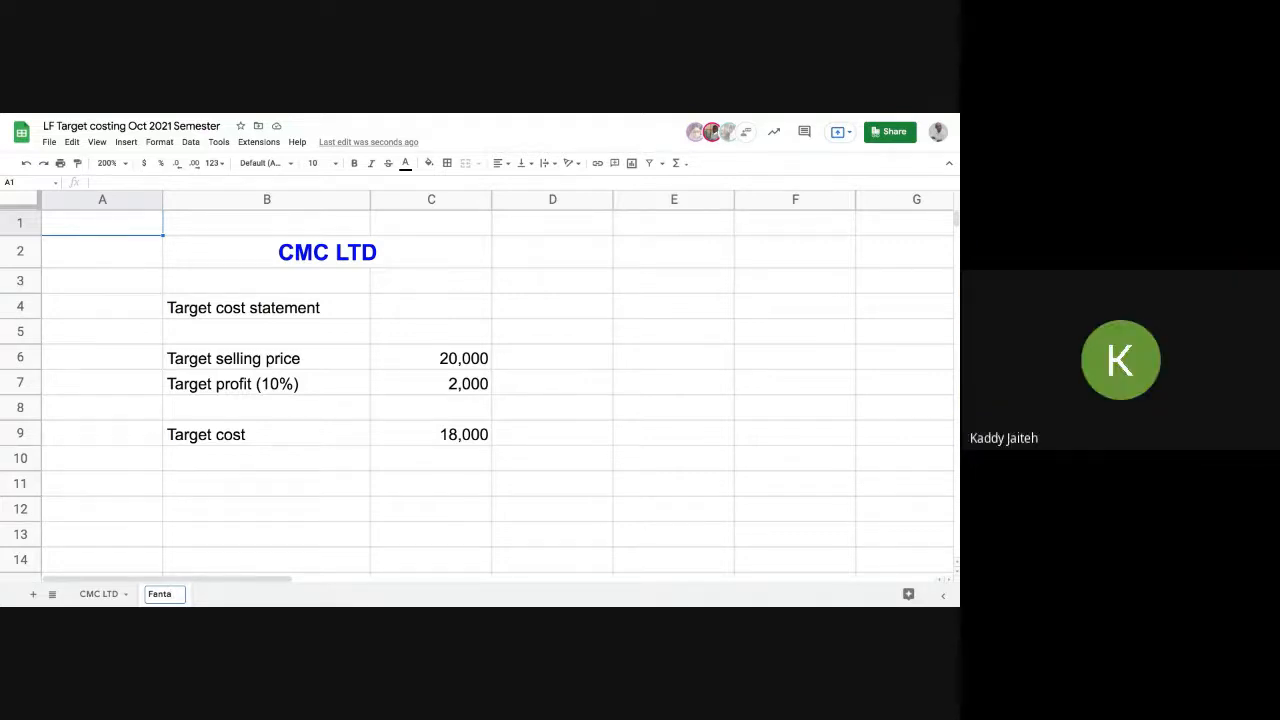
pyautogui.write('ta Ltd.')
pyautogui.click(274, 437)
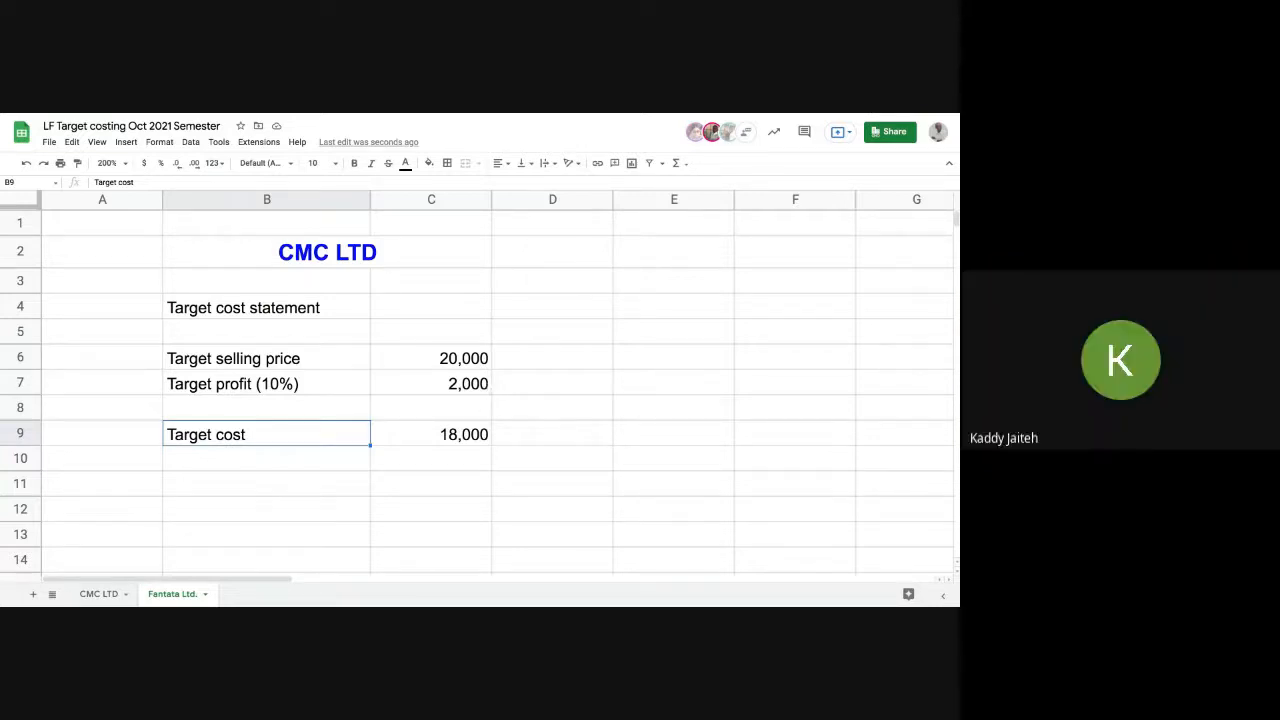
# Narrow column A and clear the copied target cost statement from B4:C10 on the Fantata Ltd. sheet
pyautogui.moveTo(163, 203); pyautogui.dragTo(102, 204)
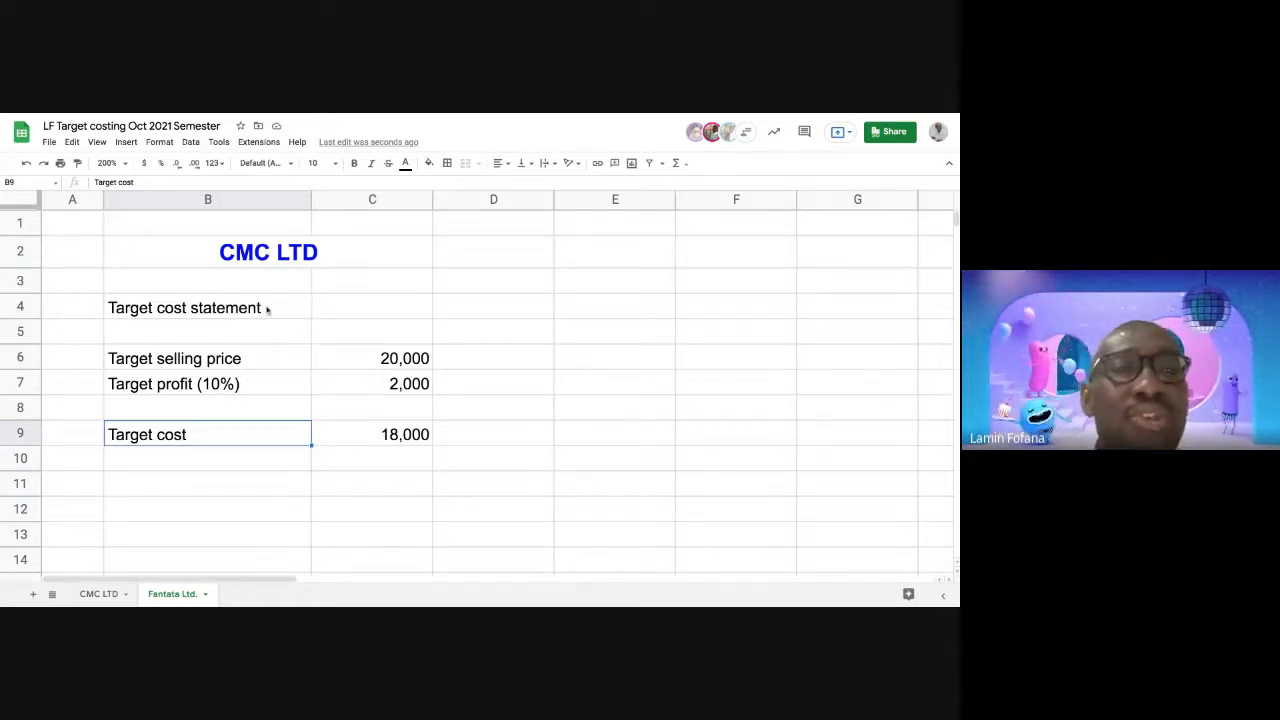
pyautogui.moveTo(266, 306); pyautogui.dragTo(405, 371)
pyautogui.click(405, 402)
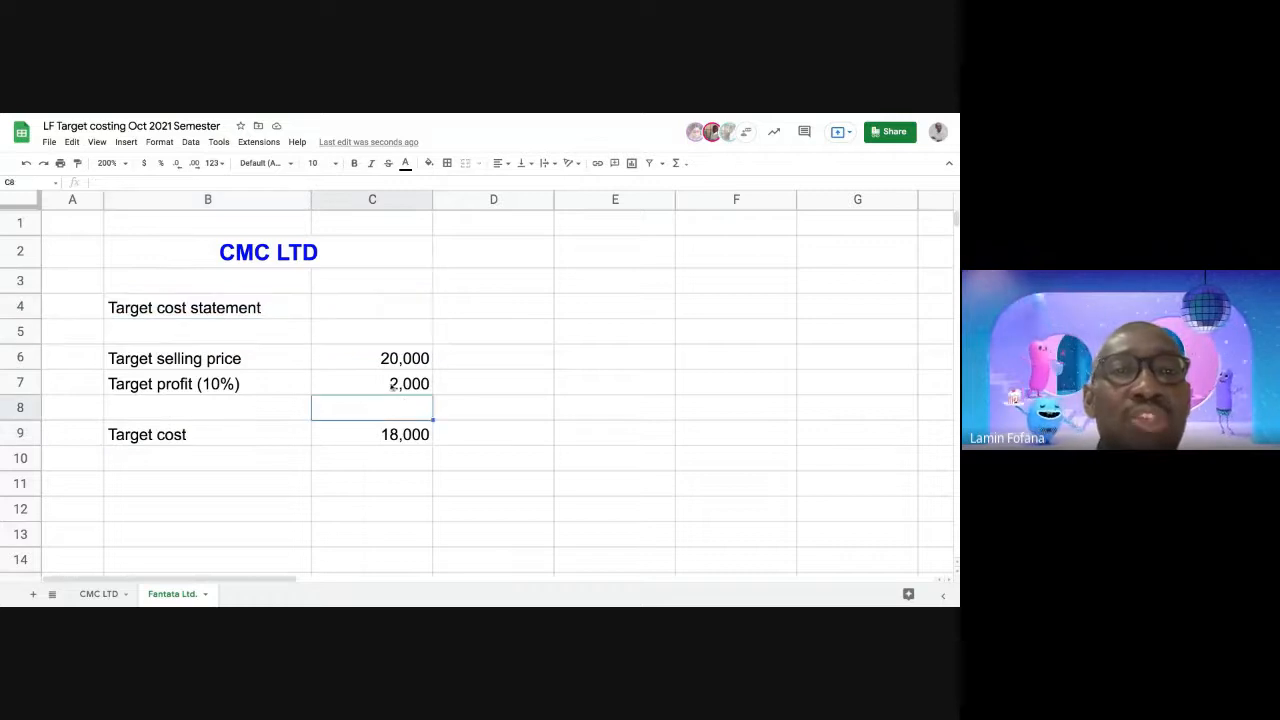
pyautogui.click(273, 310)
pyautogui.moveTo(273, 310); pyautogui.dragTo(391, 457)
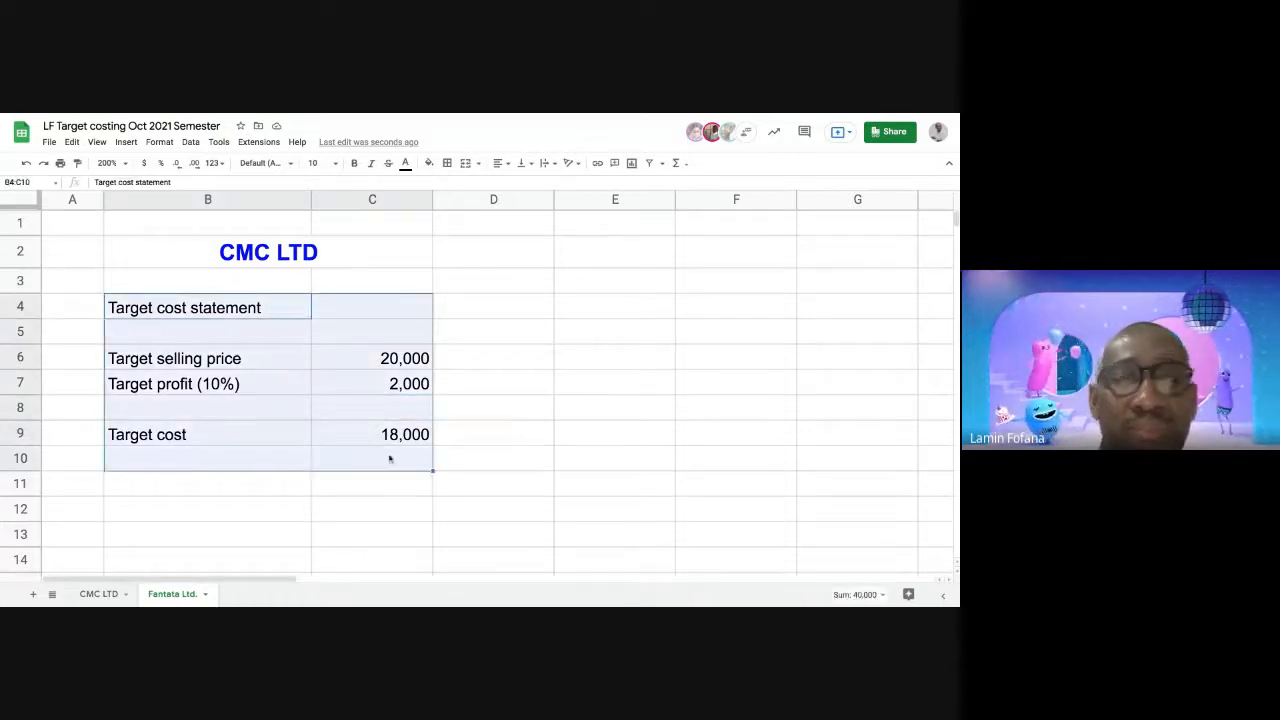
pyautogui.press('Delete')
pyautogui.click(388, 390)
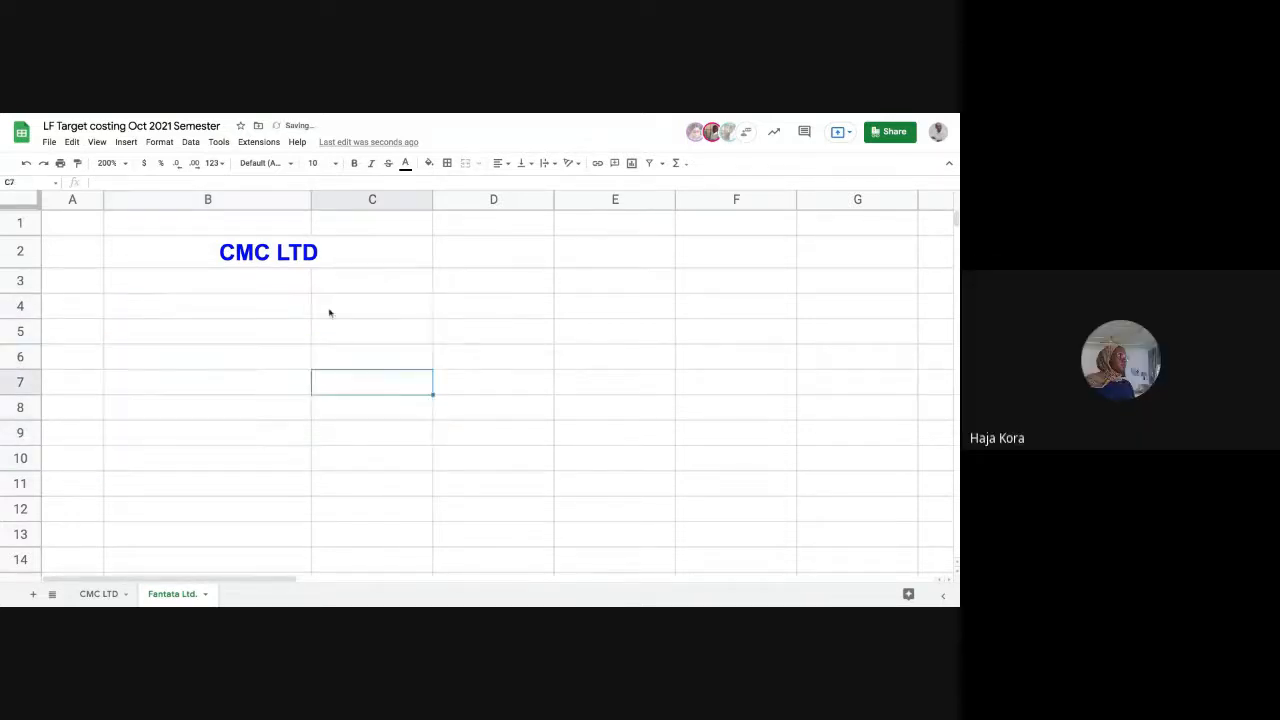
# Replace the "CMC LTD" heading in merged cell B2:C2 with "Fantata Ltd." by copying the sheet name into it
pyautogui.click(318, 262)
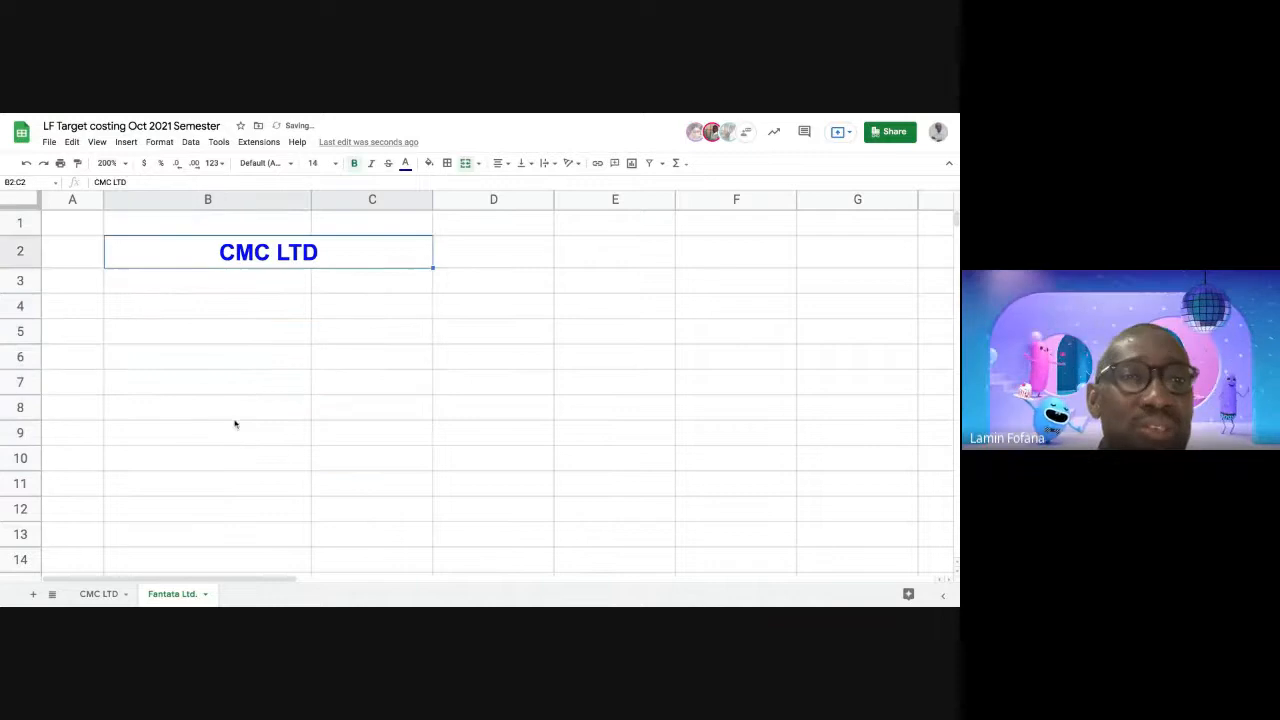
pyautogui.doubleClick(166, 594)
pyautogui.hotkey('ctrl', 'c')
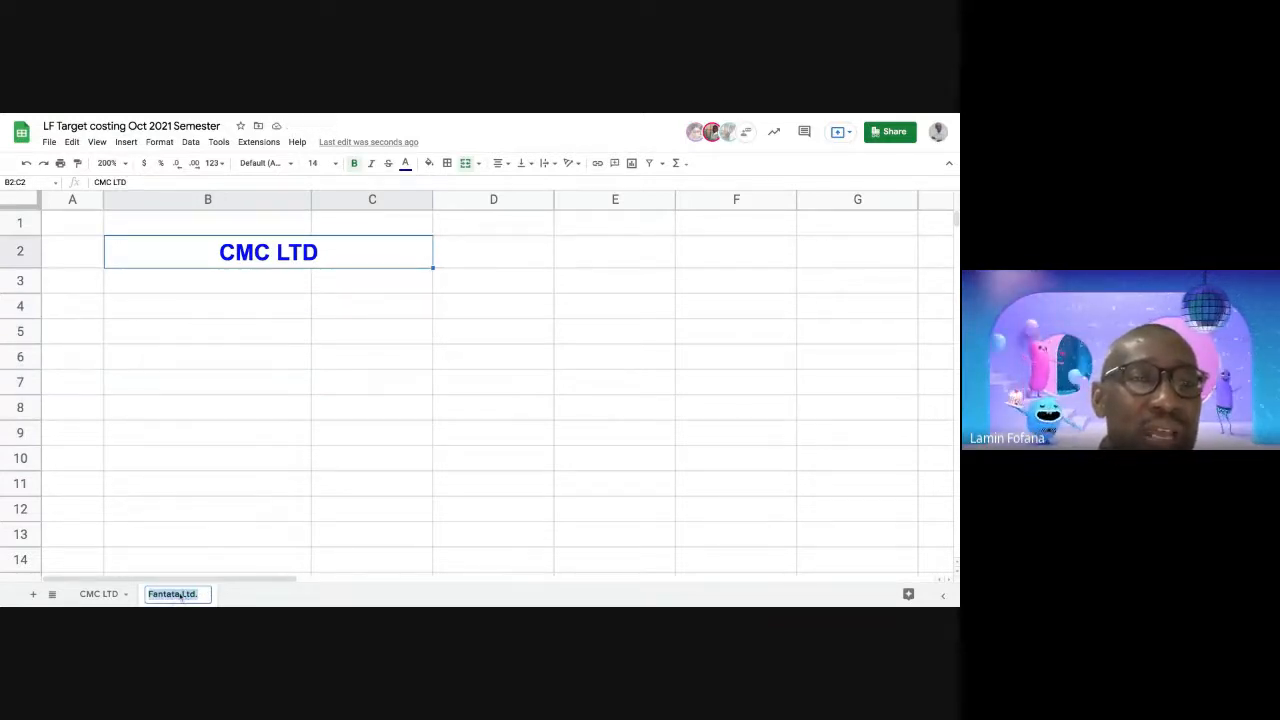
pyautogui.click(268, 260)
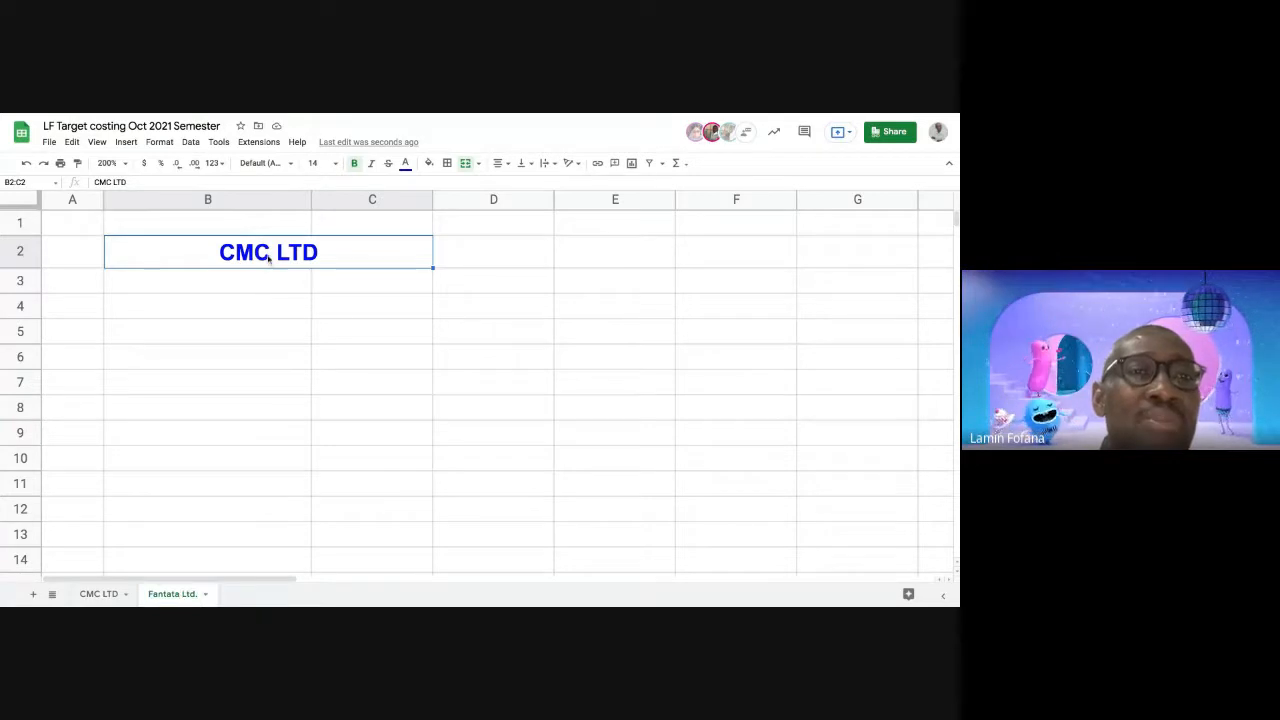
pyautogui.tripleClick(178, 181)
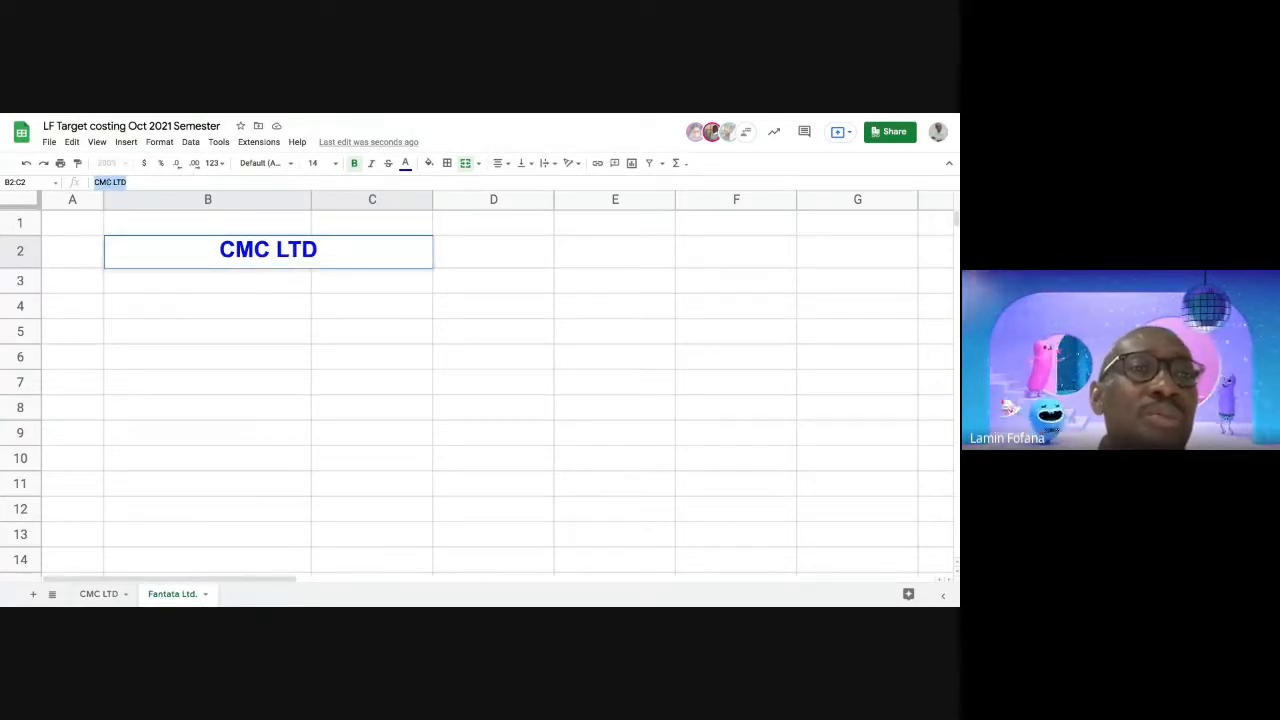
pyautogui.hotkey('ctrl', 'v')
pyautogui.click(306, 357)
pyautogui.click(266, 274)
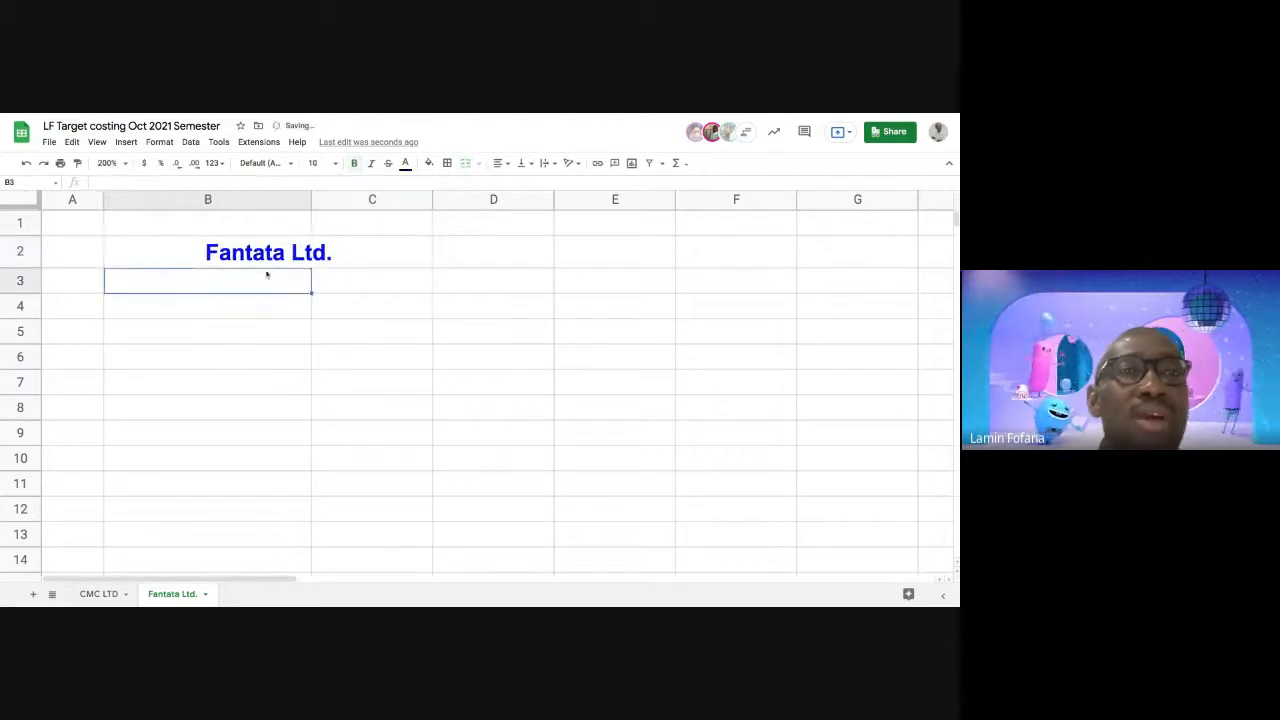
pyautogui.click(267, 256)
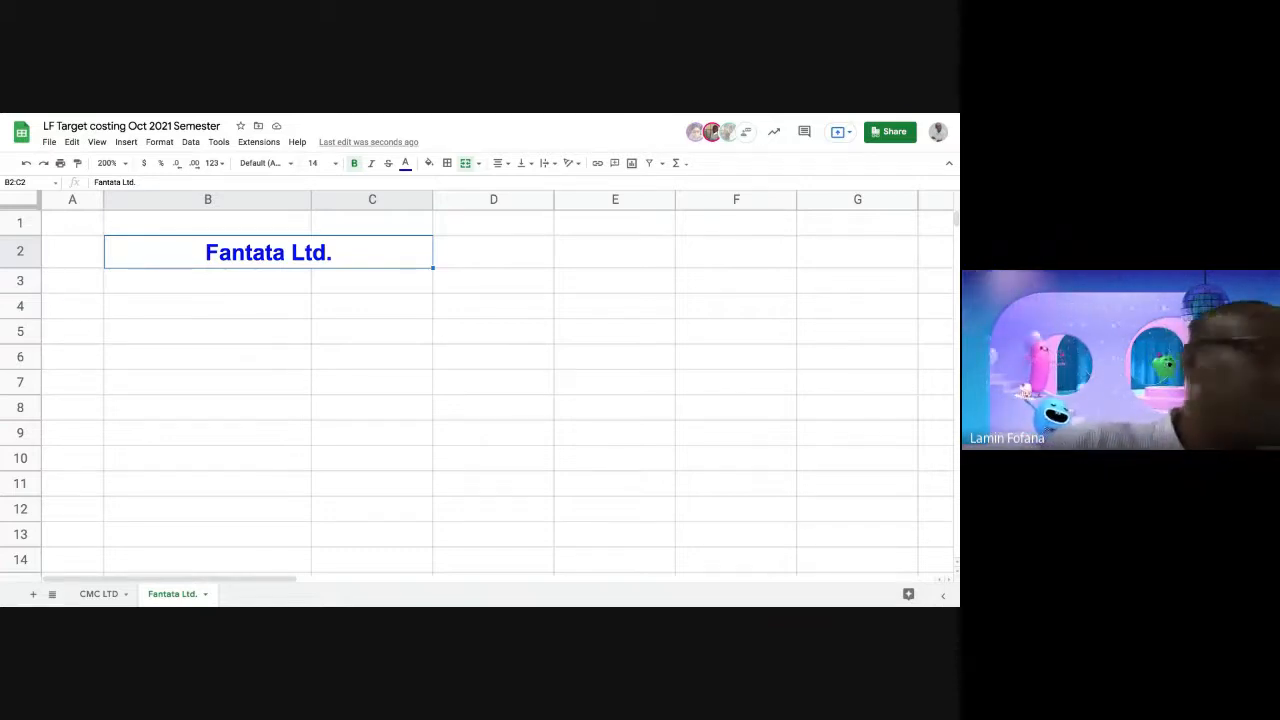
# Enter the subheading "Target cost statement" in cell B4 of the Fantata Ltd. sheet
pyautogui.click(257, 313)
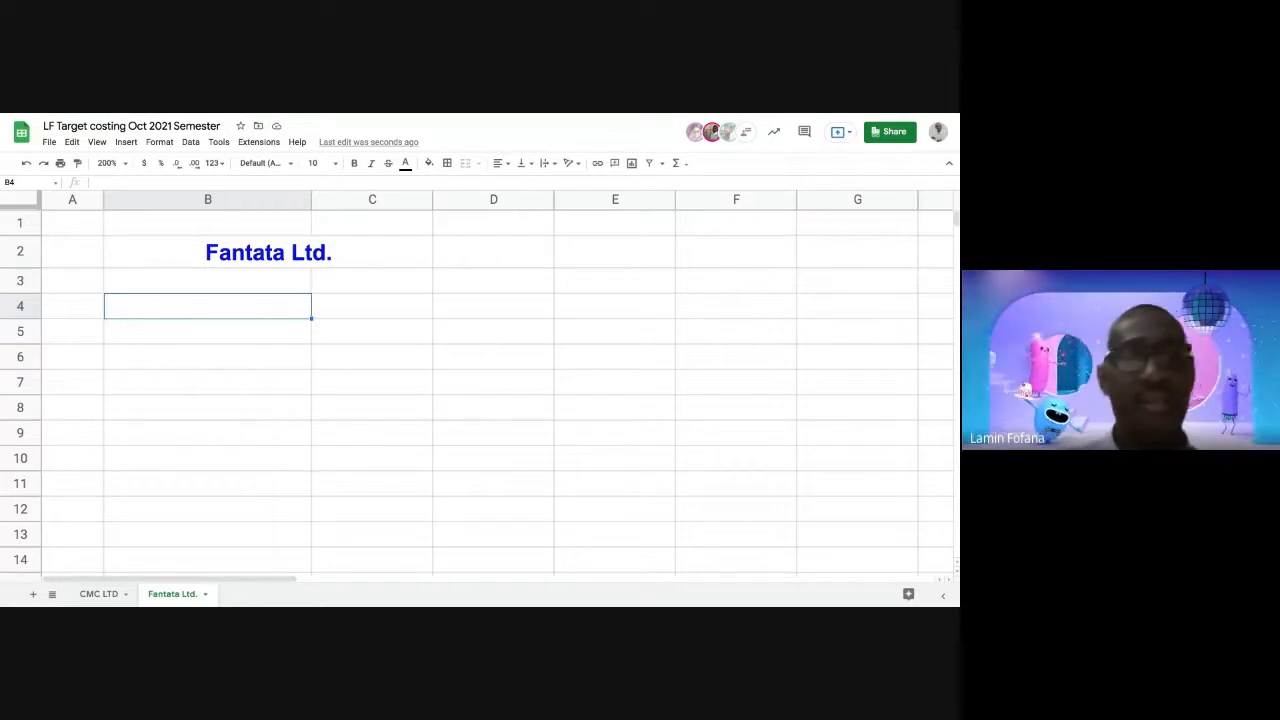
pyautogui.write('T')
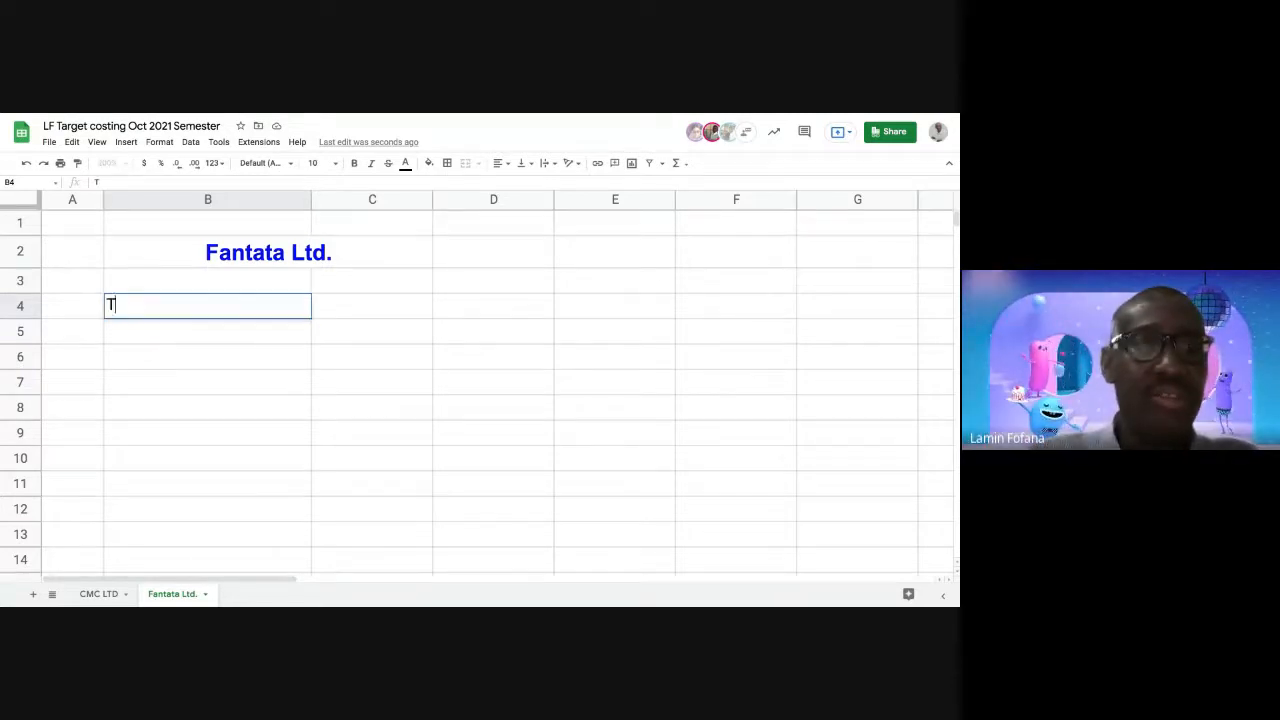
pyautogui.write('arg')
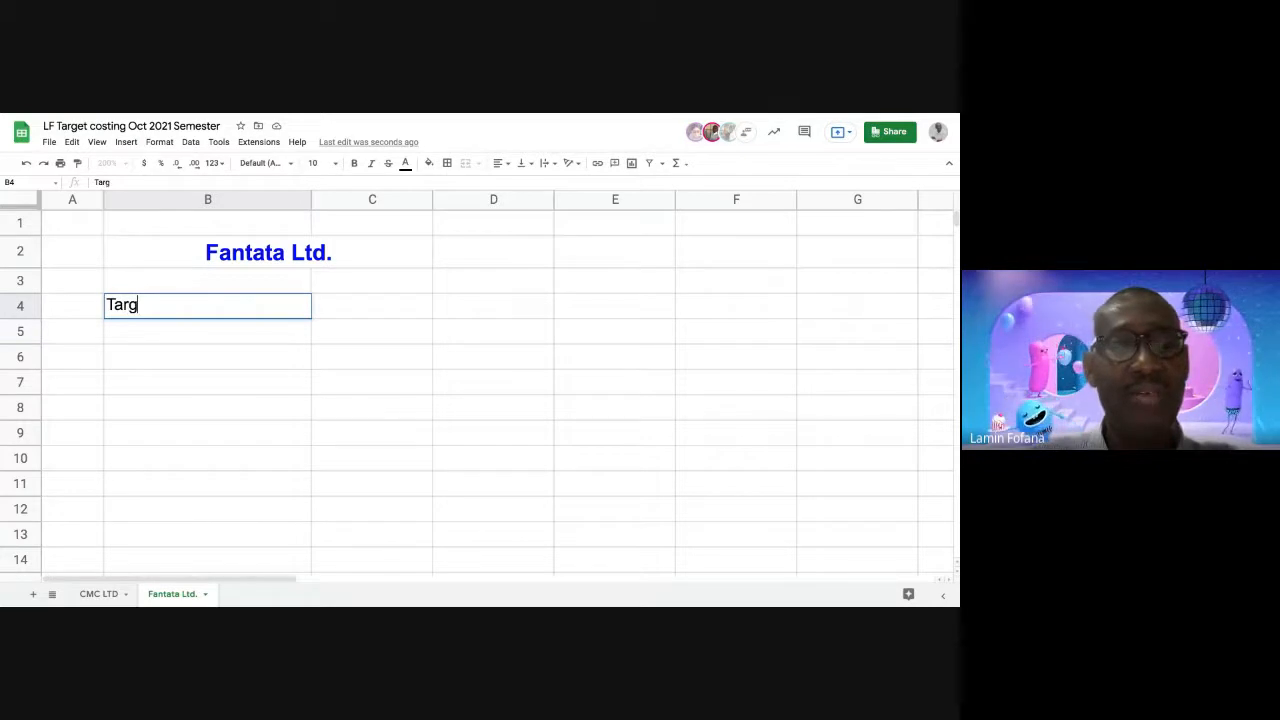
pyautogui.write('et cos')
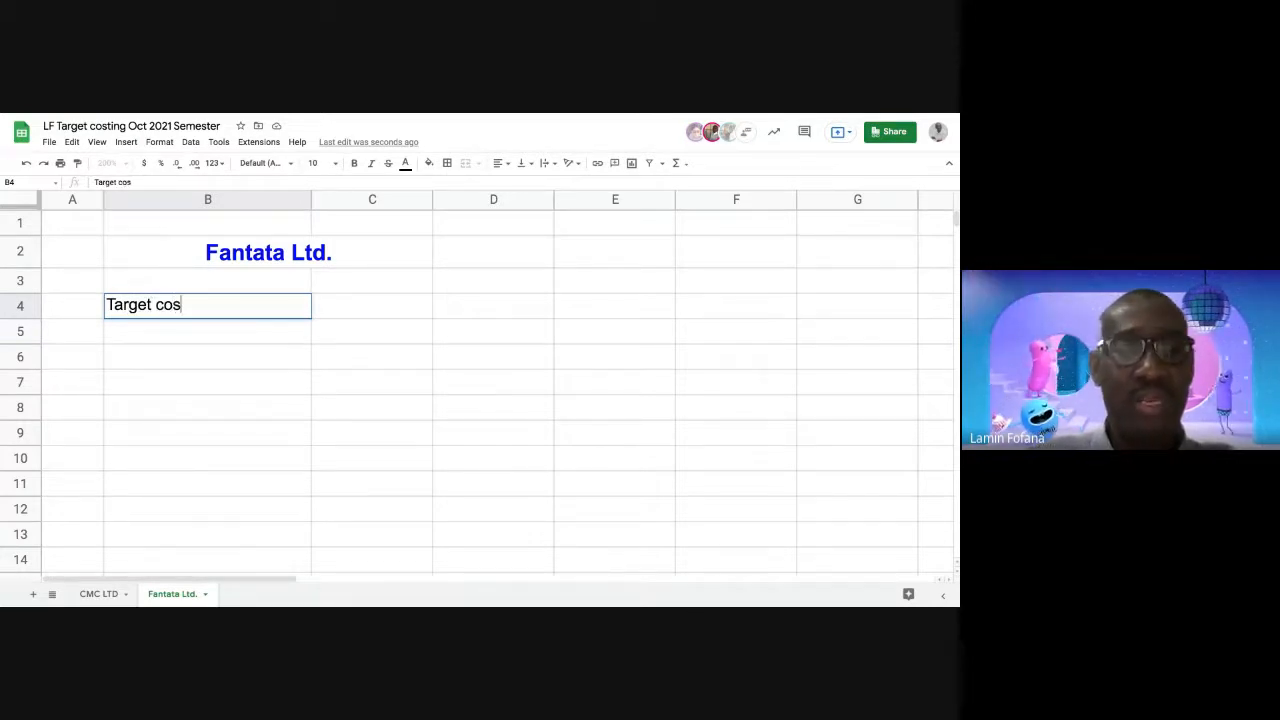
pyautogui.write('t st')
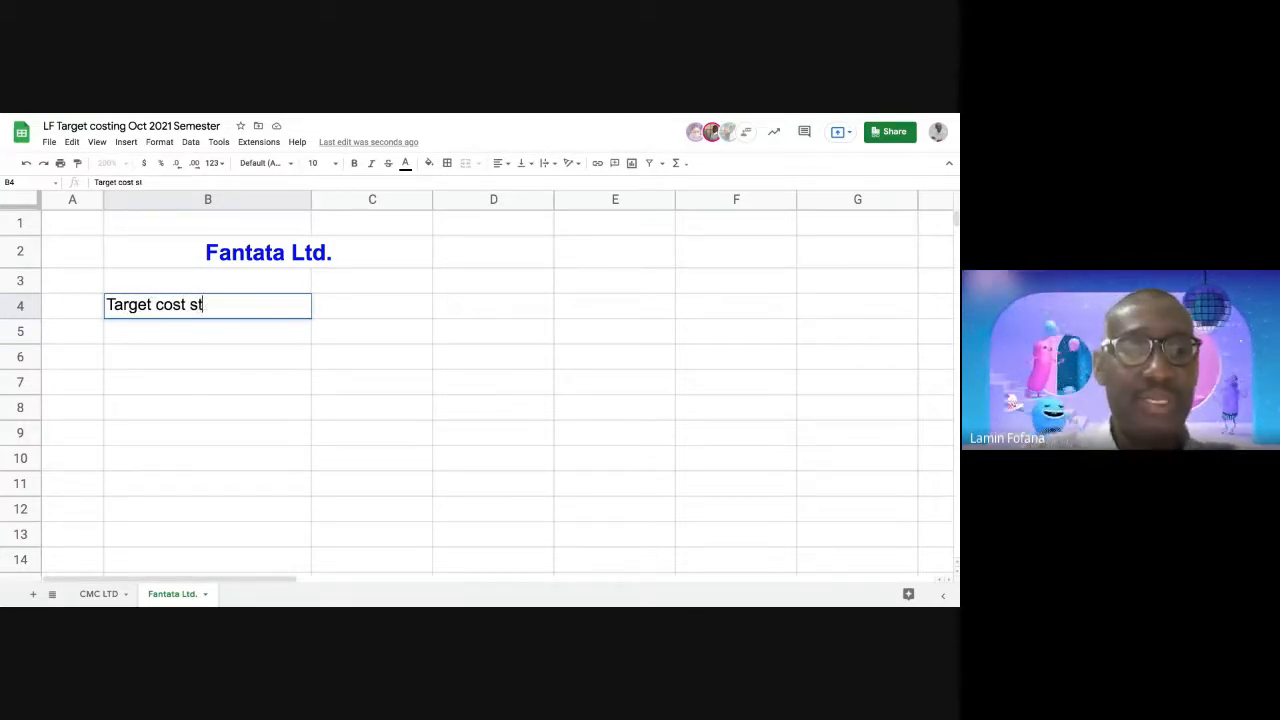
pyautogui.write('atement')
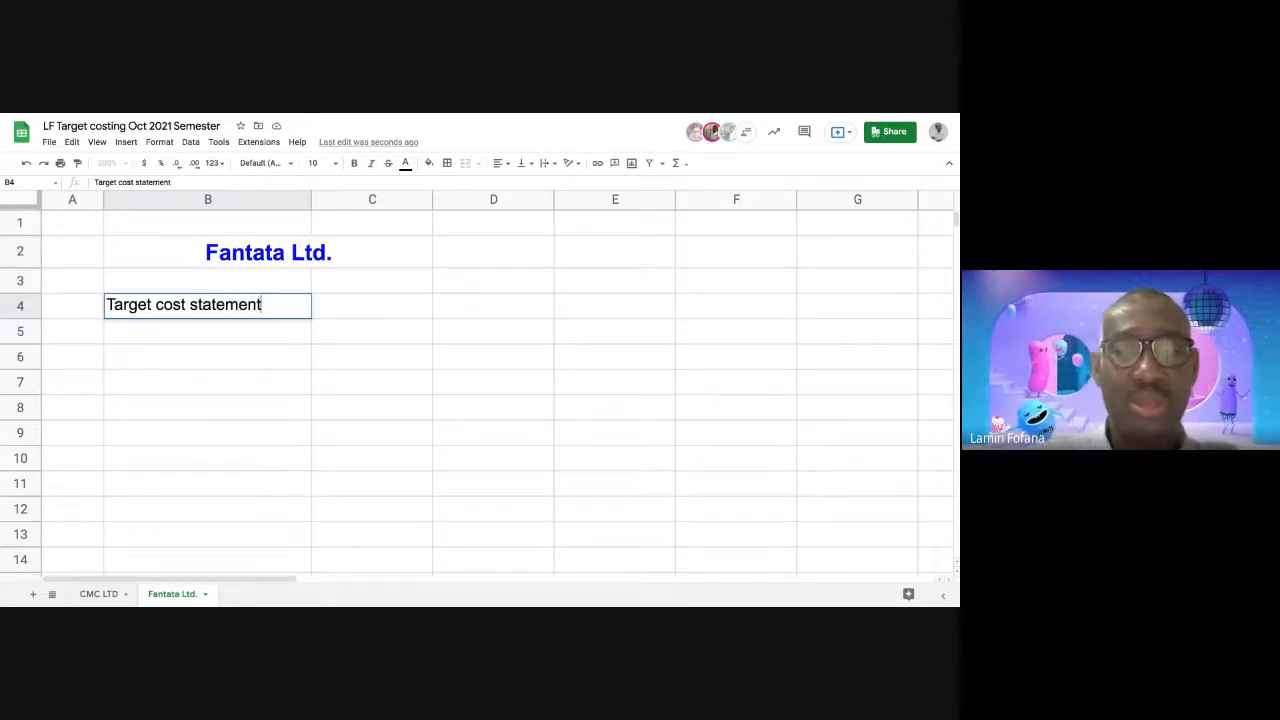
pyautogui.press('Return')
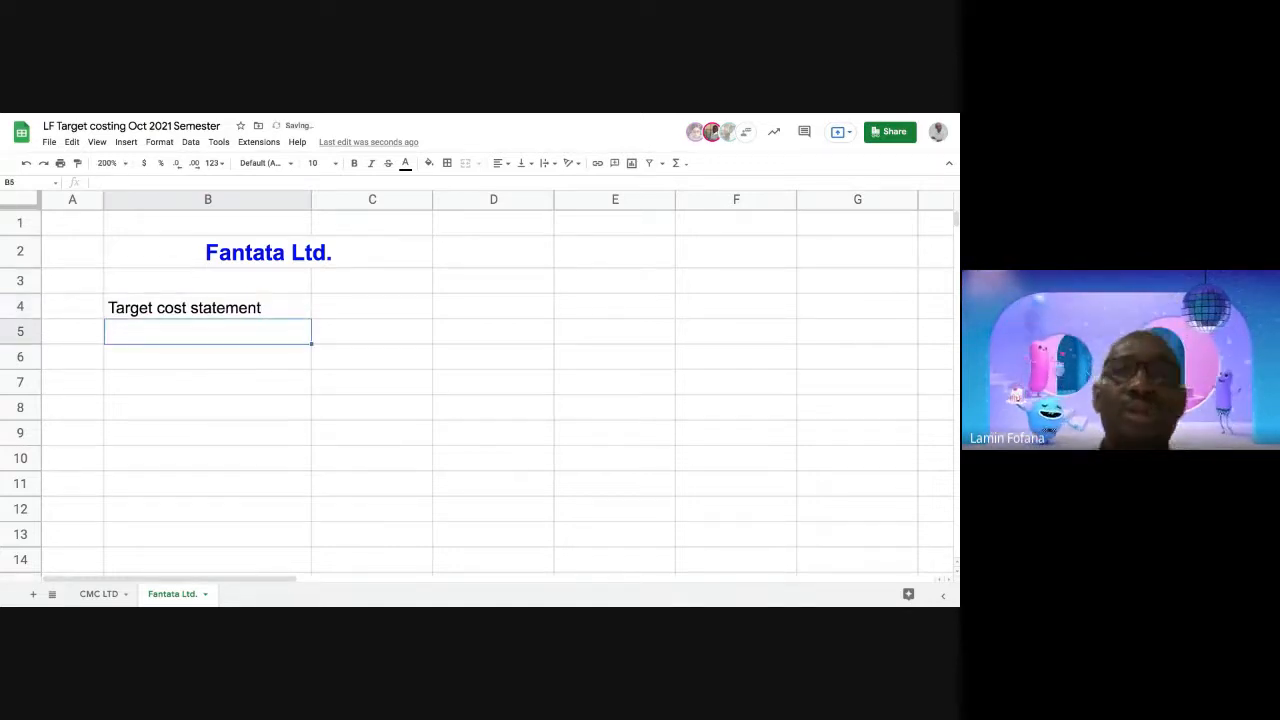
# Copy the row labels in B6:B9 of the CMC LTD sheet and paste them at B6 on the Fantata Ltd. sheet
pyautogui.click(240, 370)
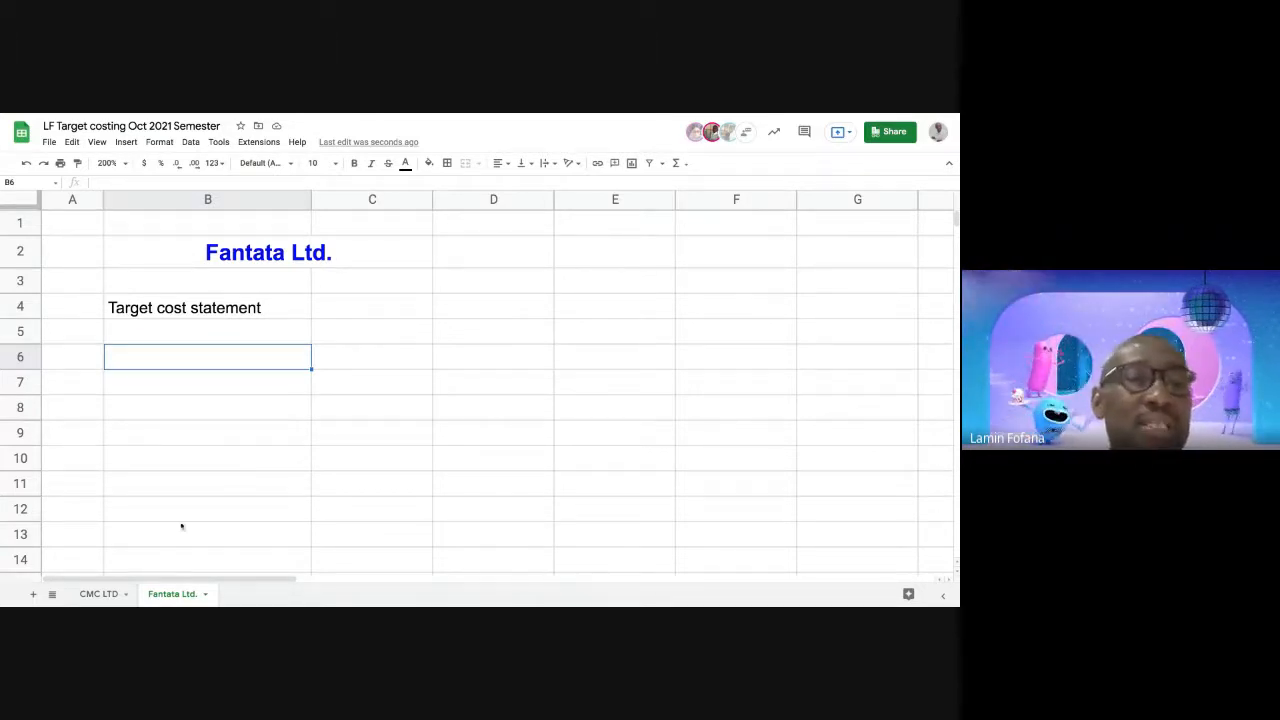
pyautogui.click(108, 594)
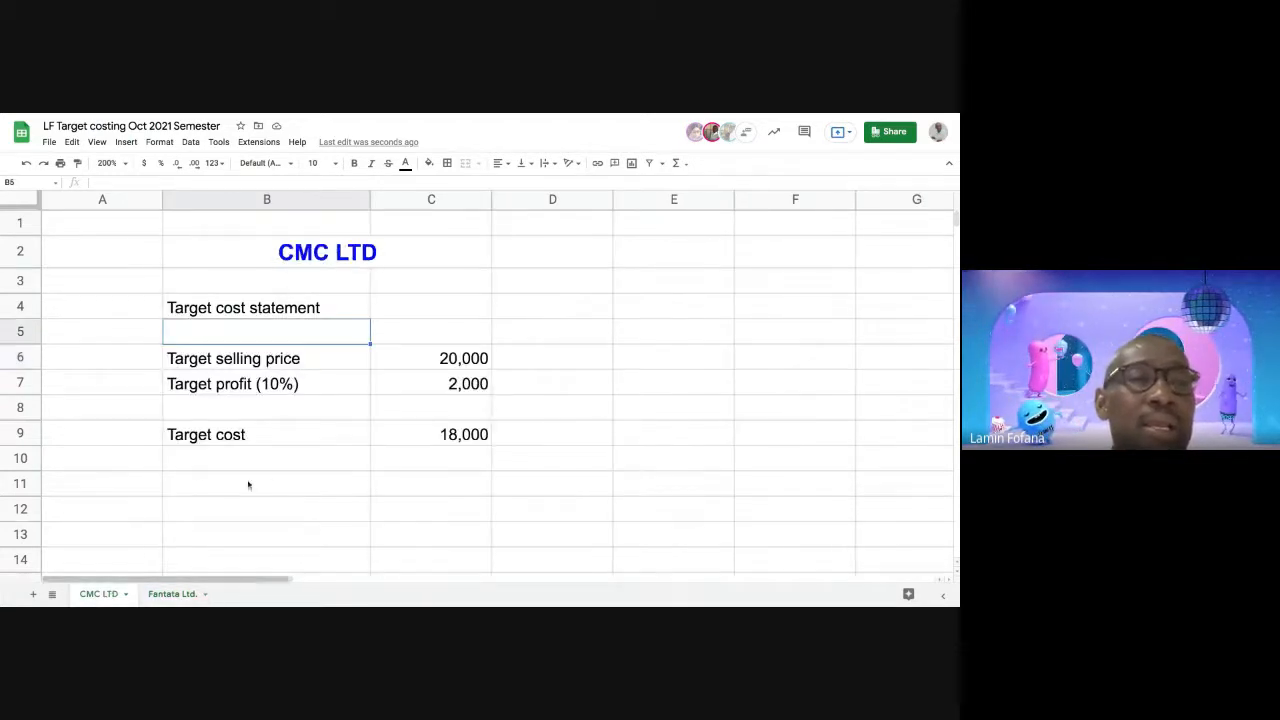
pyautogui.click(287, 468)
pyautogui.click(311, 368)
pyautogui.hotkey('shift', 'Down')
pyautogui.hotkey('shift', 'Down')
pyautogui.hotkey('shift', 'Down')
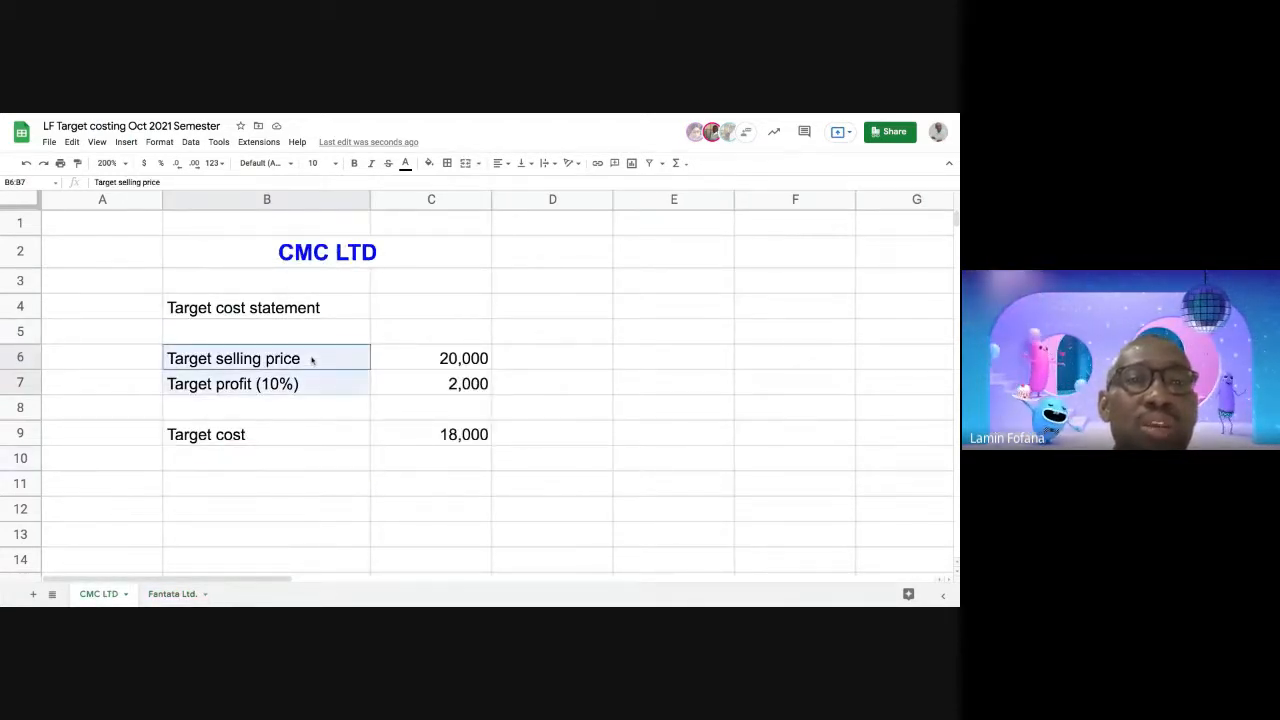
pyautogui.rightClick(295, 366)
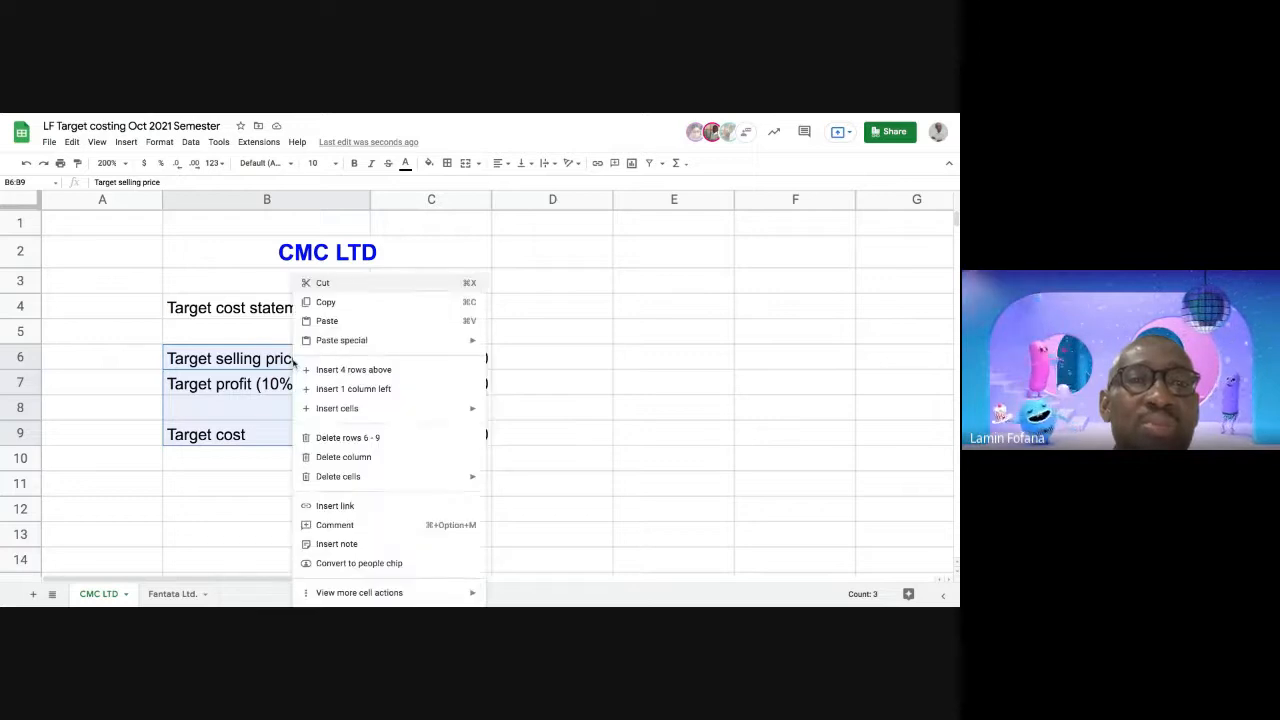
pyautogui.click(322, 297)
pyautogui.click(177, 594)
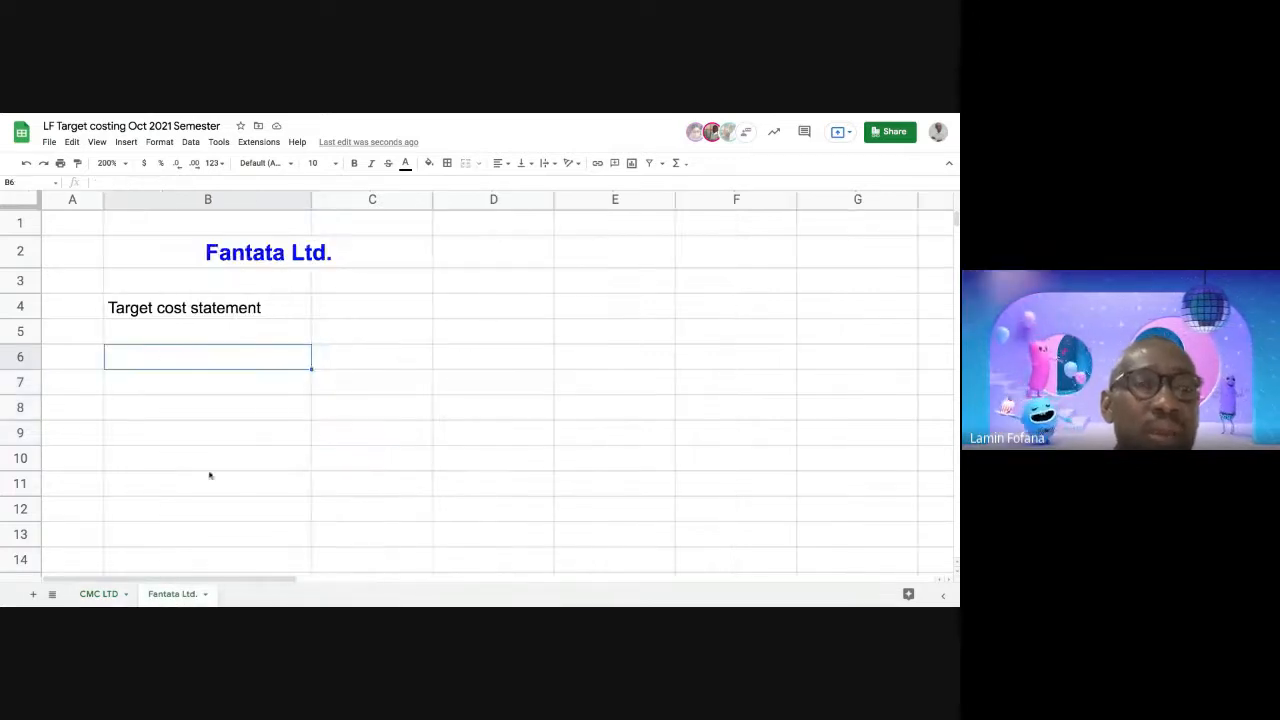
pyautogui.rightClick(211, 358)
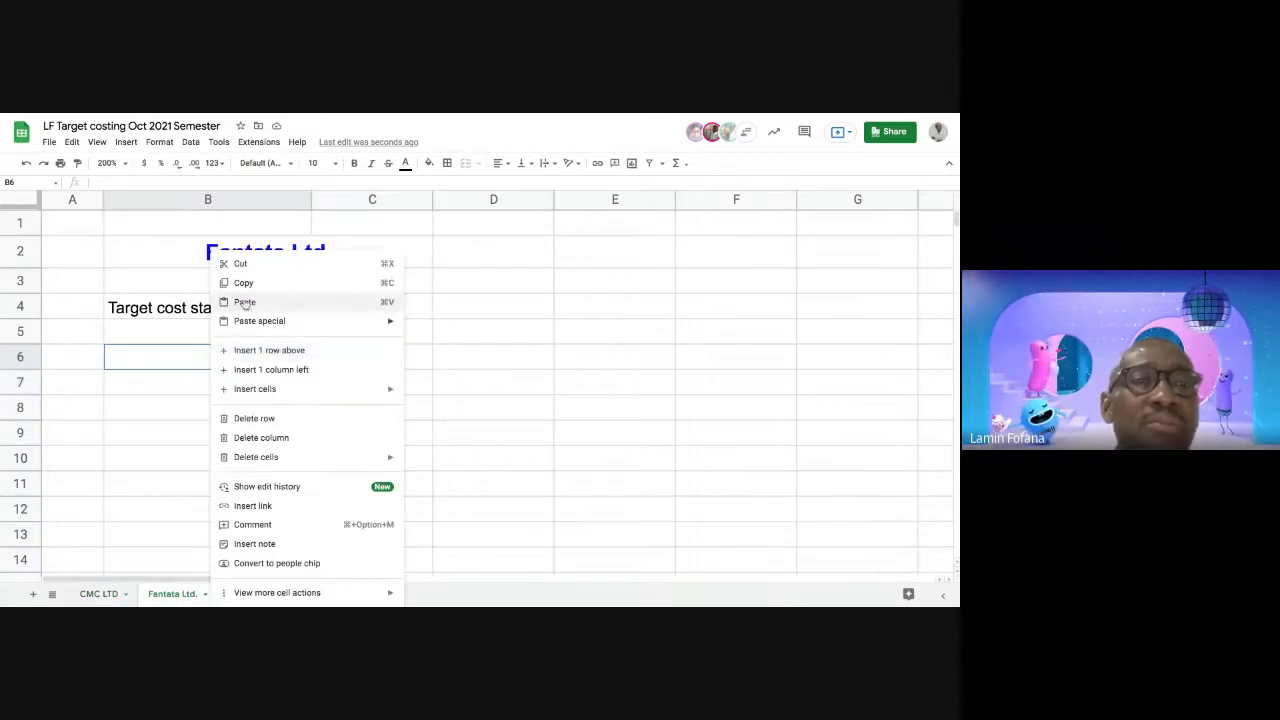
pyautogui.click(245, 302)
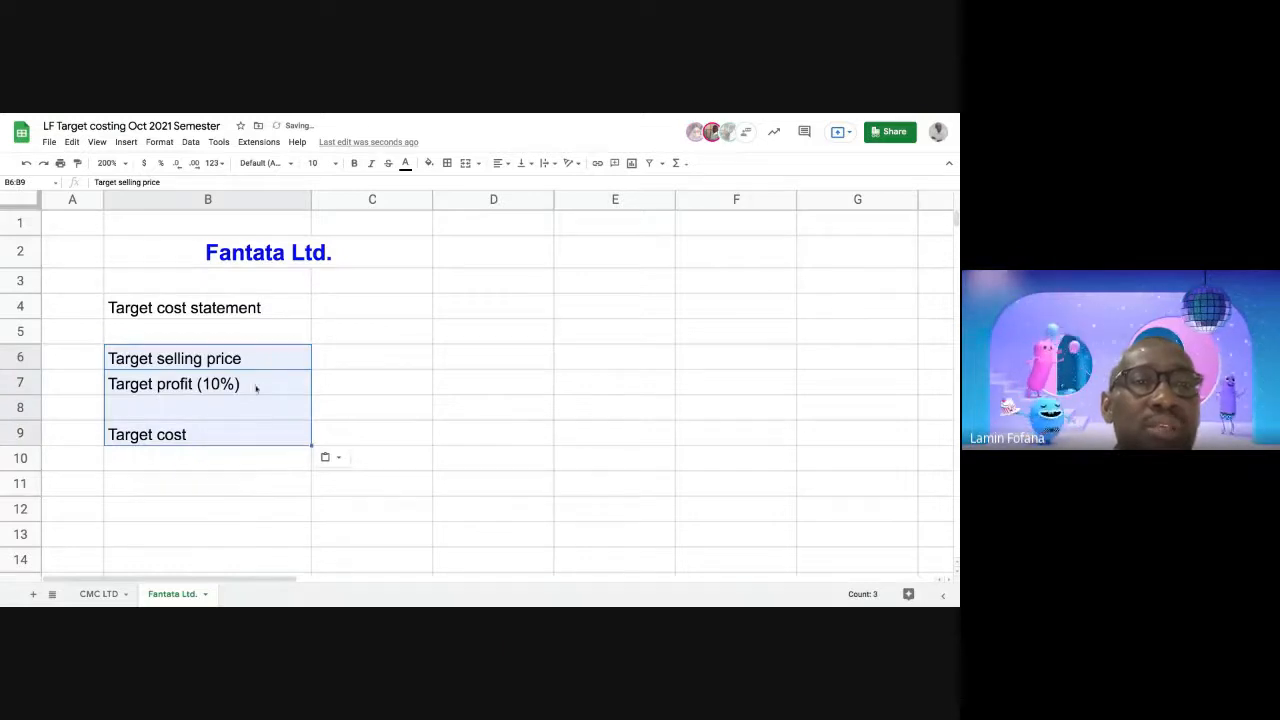
# Enter 75 as the target selling price in cell C6
pyautogui.click(340, 378)
pyautogui.click(269, 367)
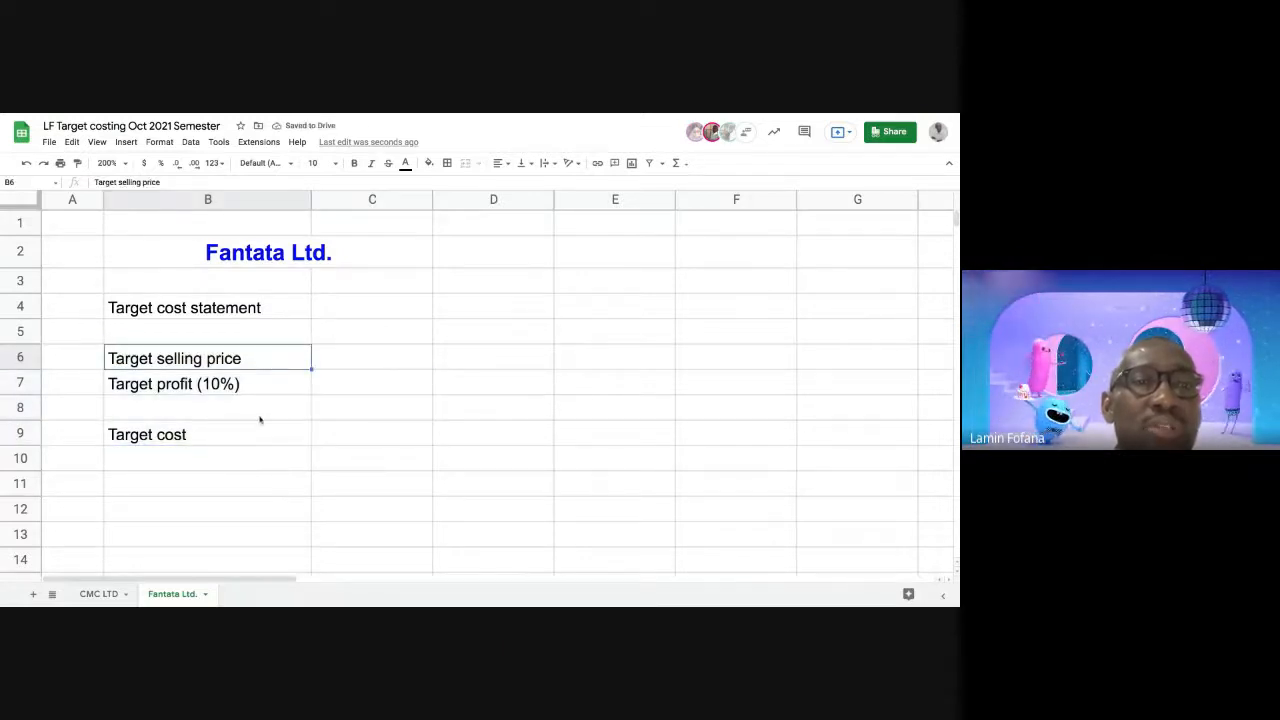
pyautogui.click(348, 360)
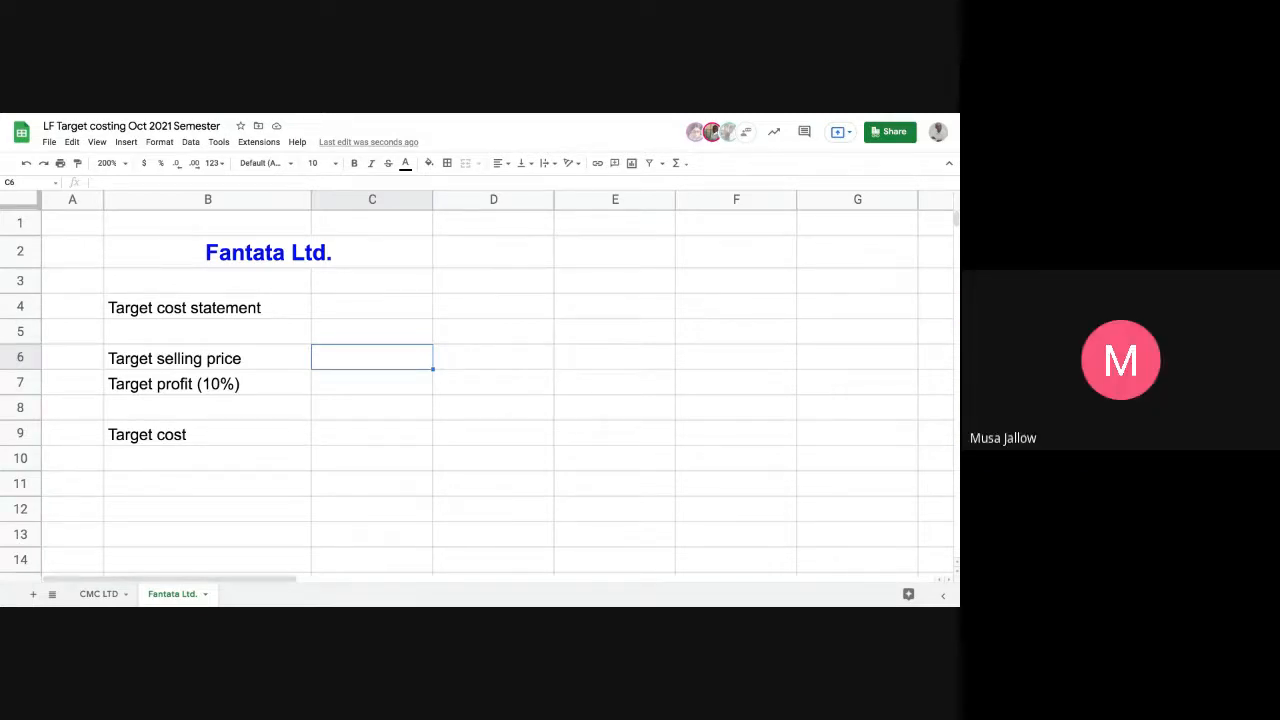
pyautogui.write('75')
pyautogui.press('Return')
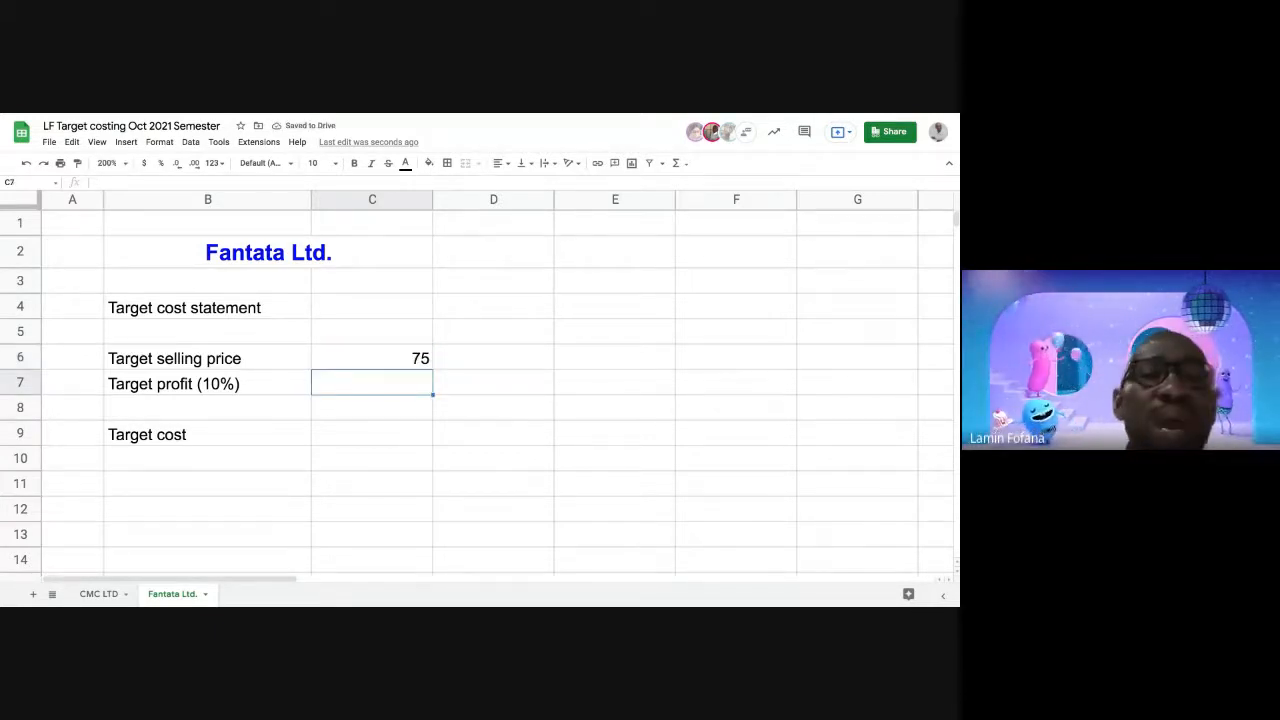
# Change the percentage in the target profit label in B7 so it reads "Target profit (12%)"
pyautogui.click(289, 389)
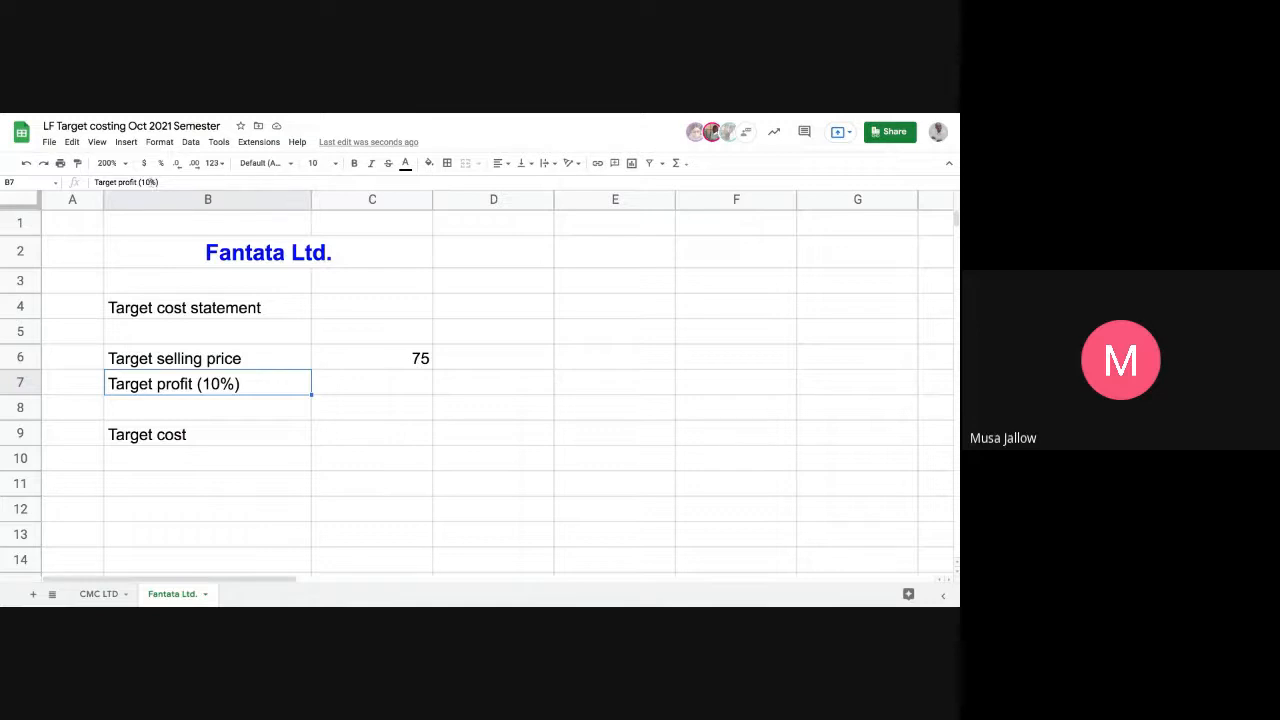
pyautogui.click(151, 183)
pyautogui.press('BackSpace')
pyautogui.write('2')
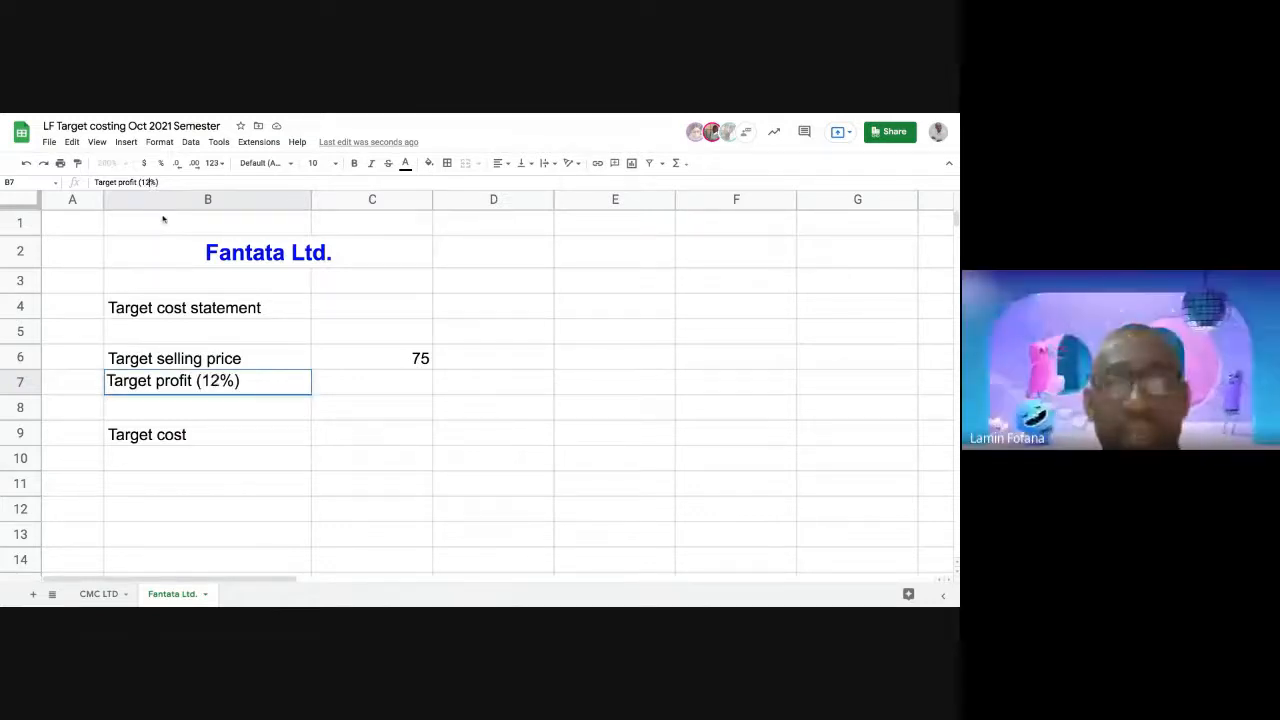
pyautogui.press('Return')
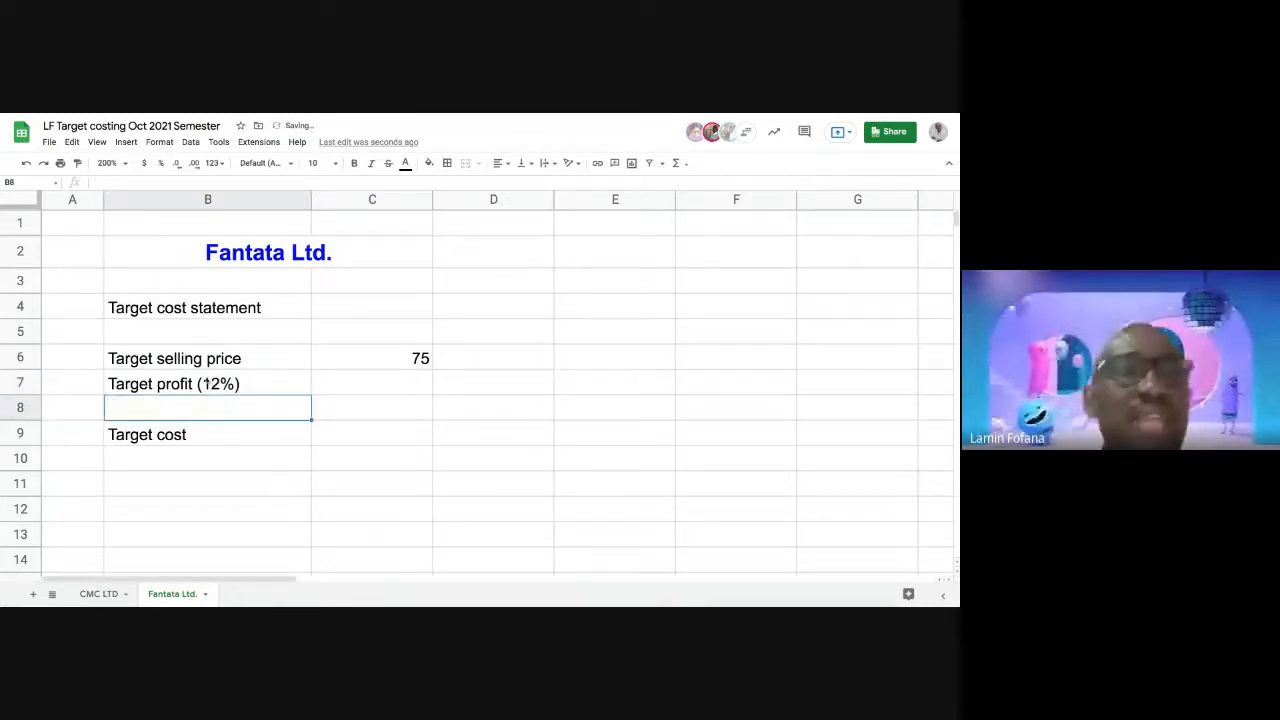
# Calculate the target profit in C7 with the formula =C6*.12
pyautogui.click(340, 386)
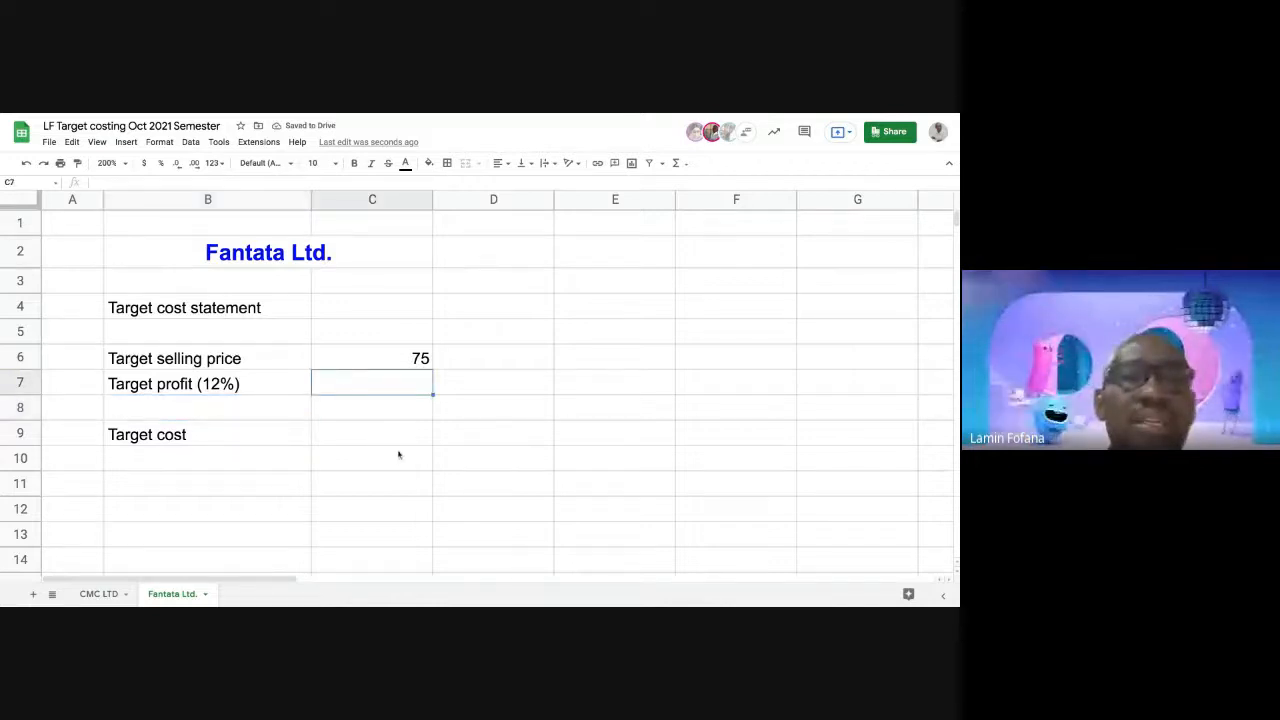
pyautogui.write('=')
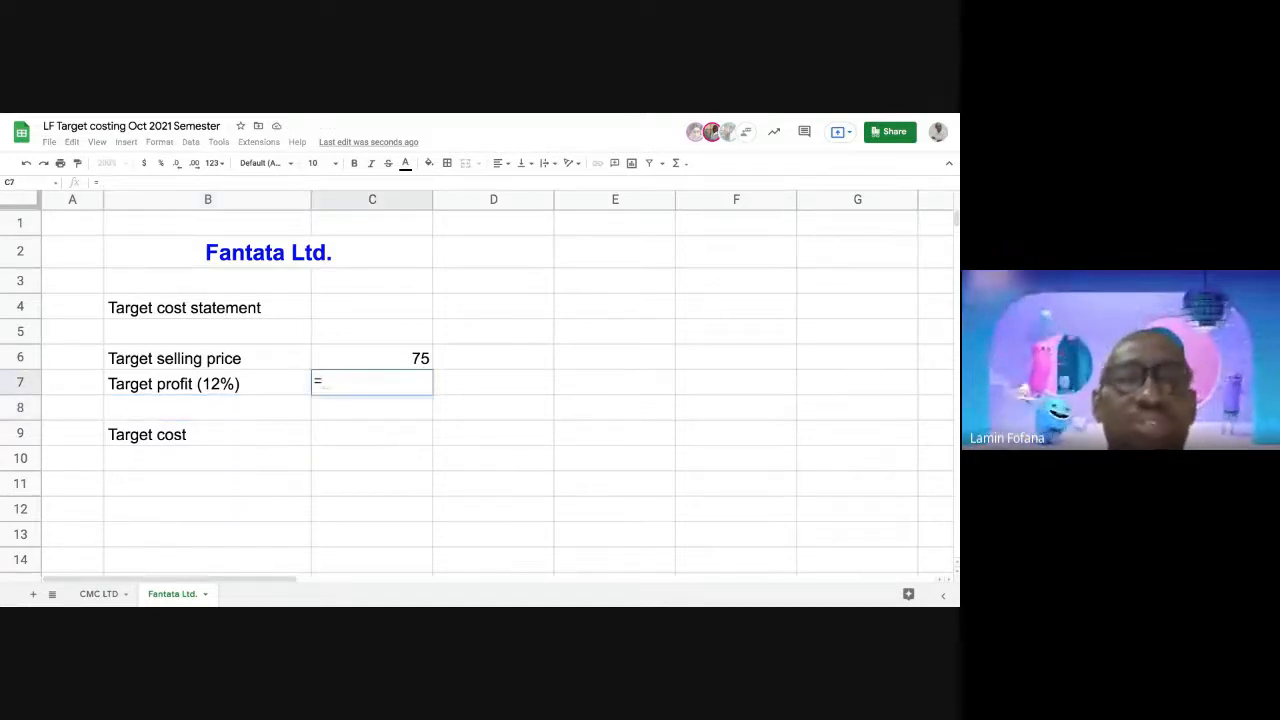
pyautogui.click(371, 366)
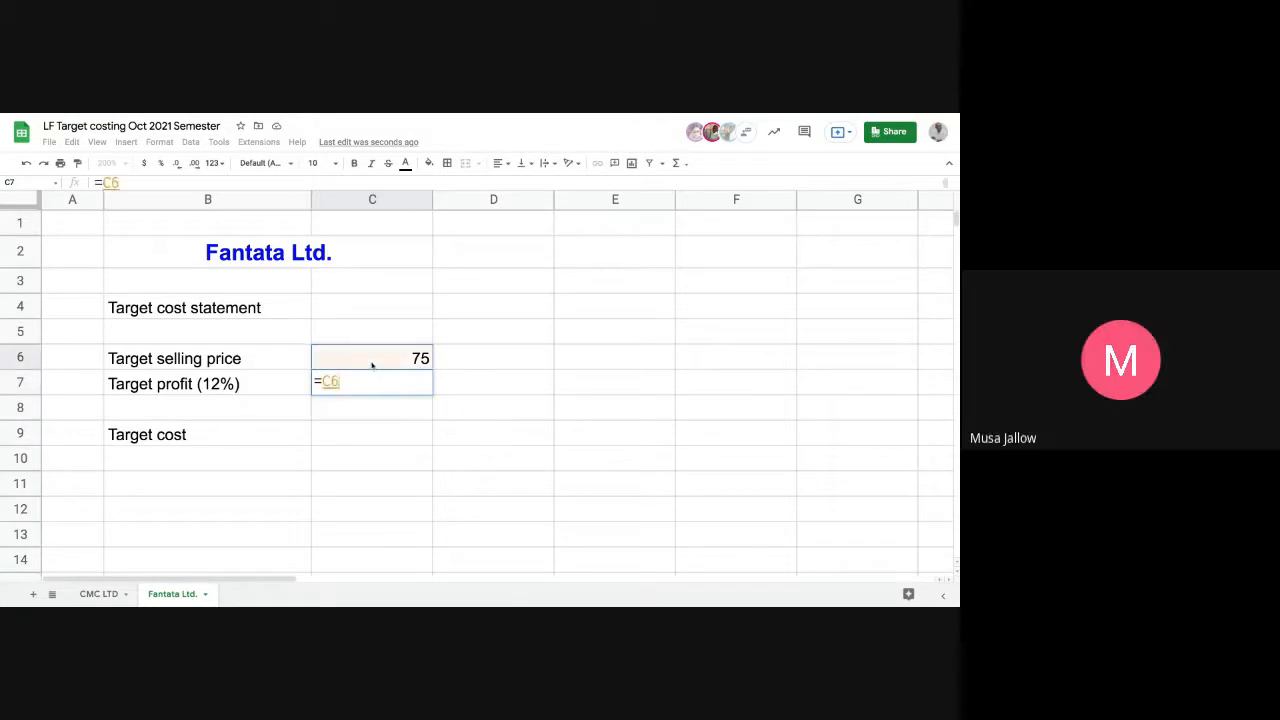
pyautogui.write('*.12')
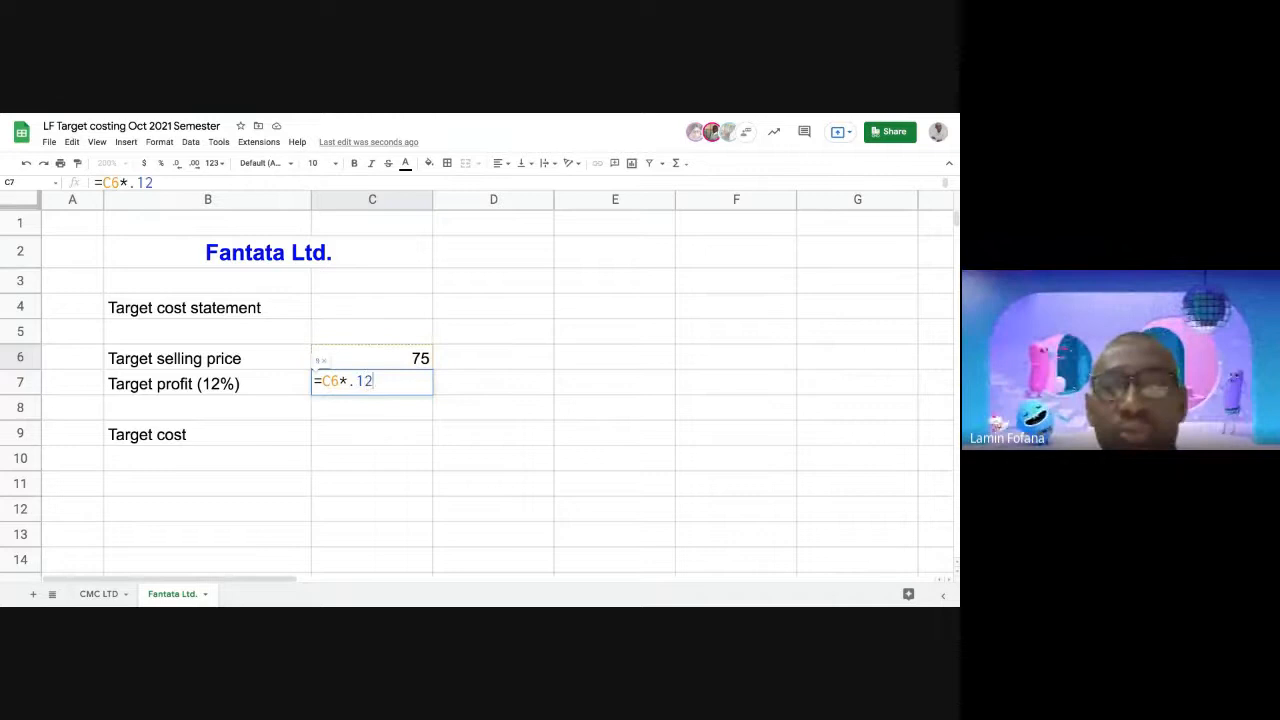
pyautogui.press('Return')
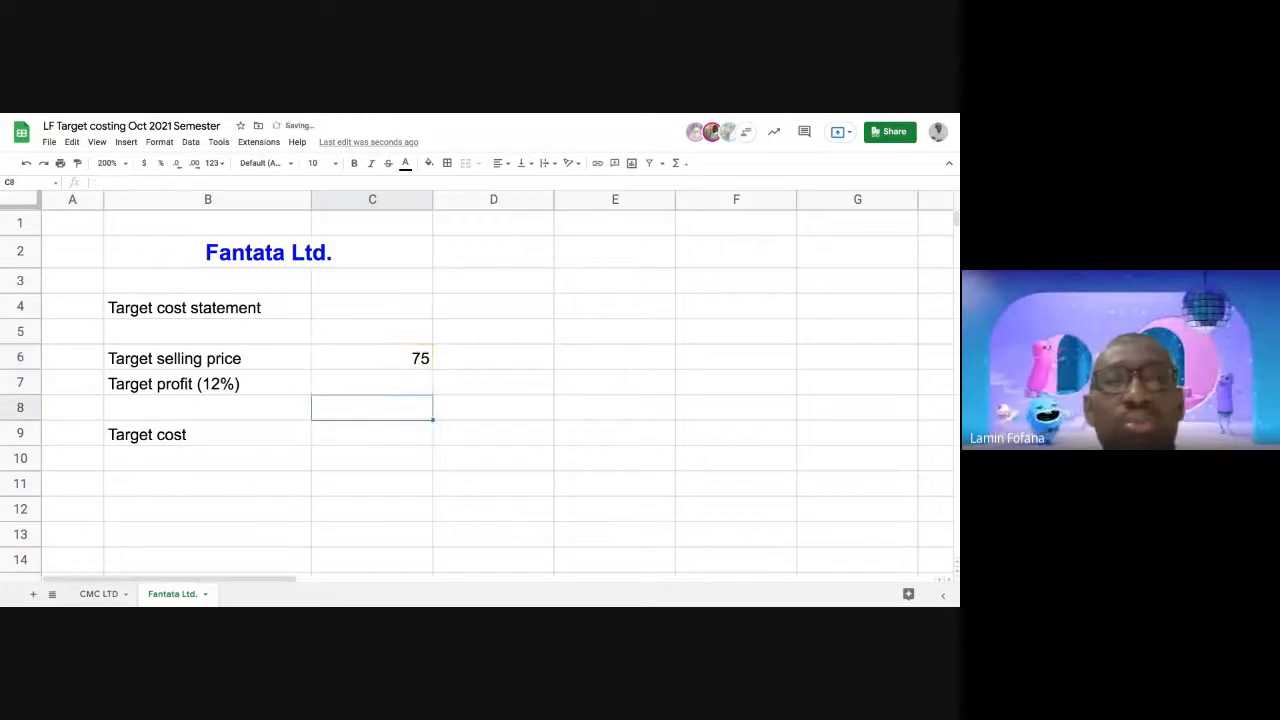
pyautogui.click(413, 385)
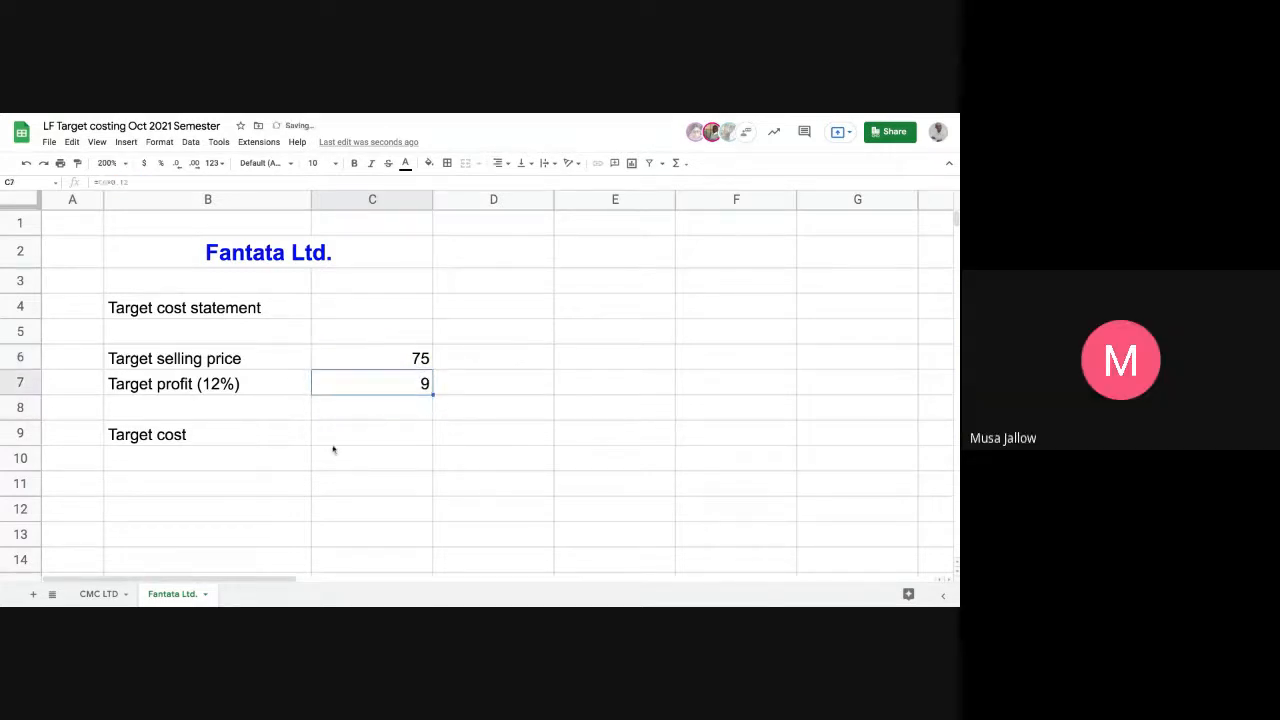
# Calculate the target cost in C9 by subtracting target profit from selling price with the formula =C6-C7
pyautogui.click(339, 441)
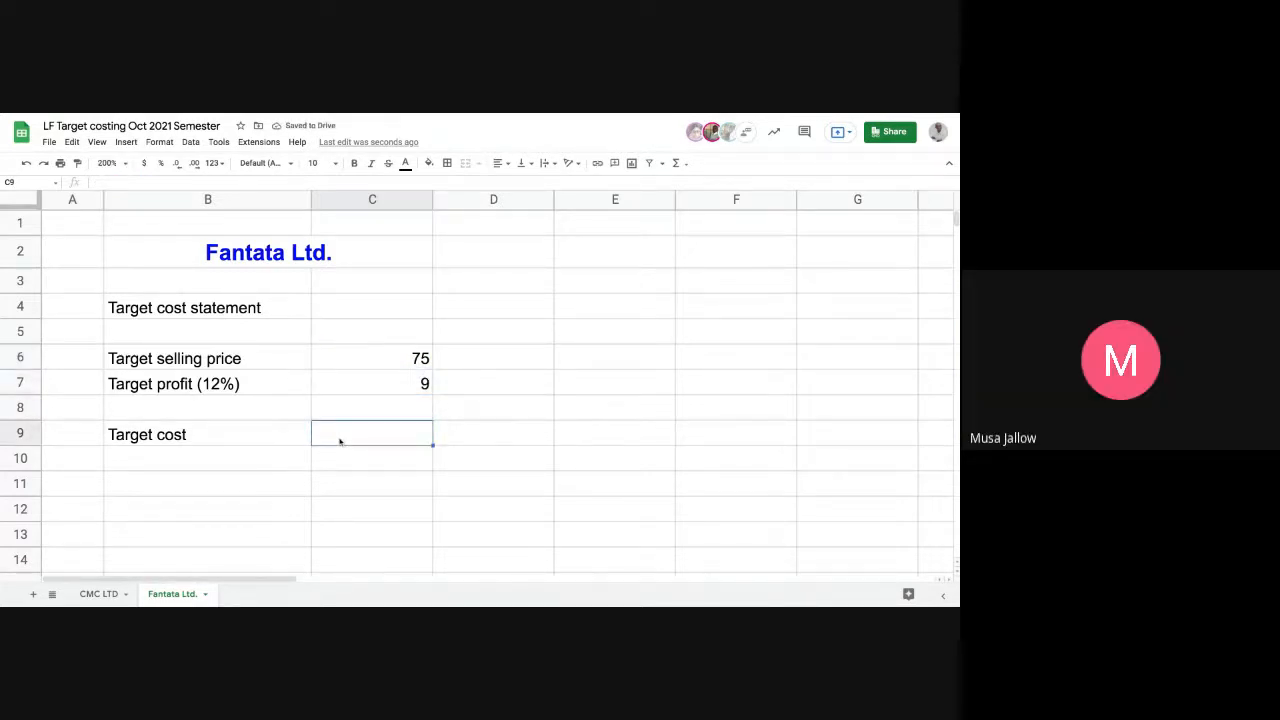
pyautogui.write('=')
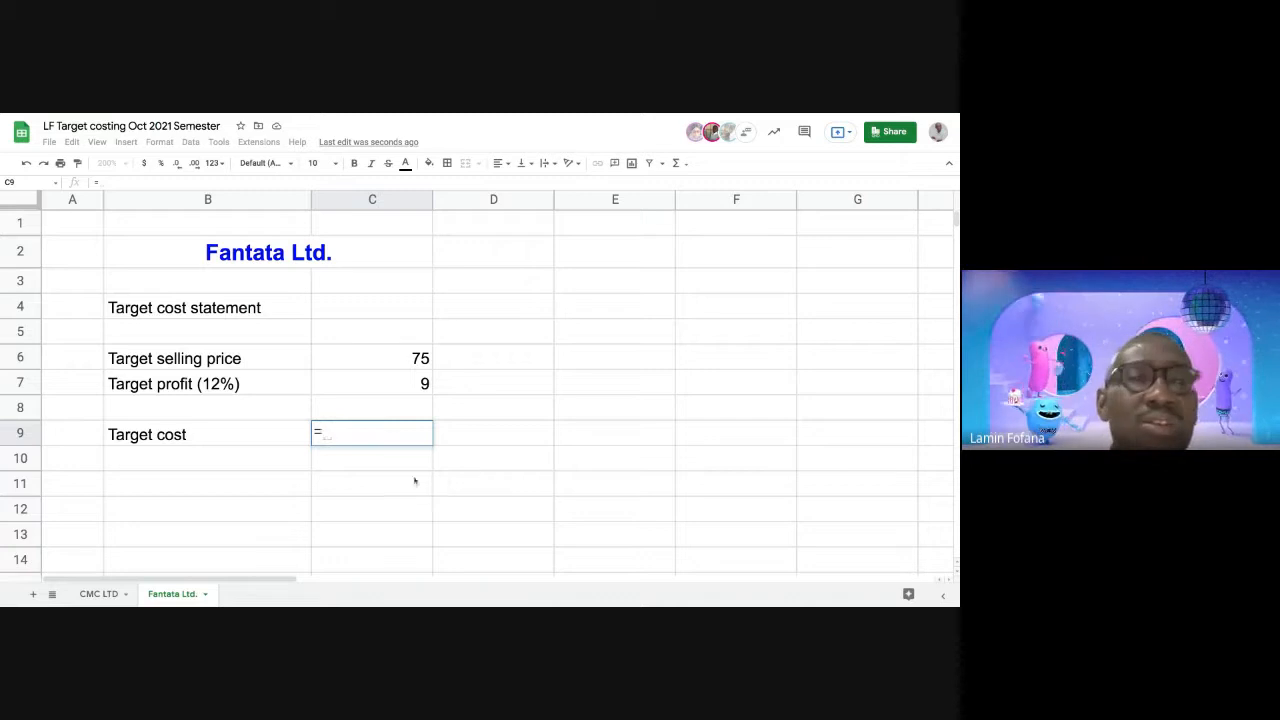
pyautogui.click(388, 362)
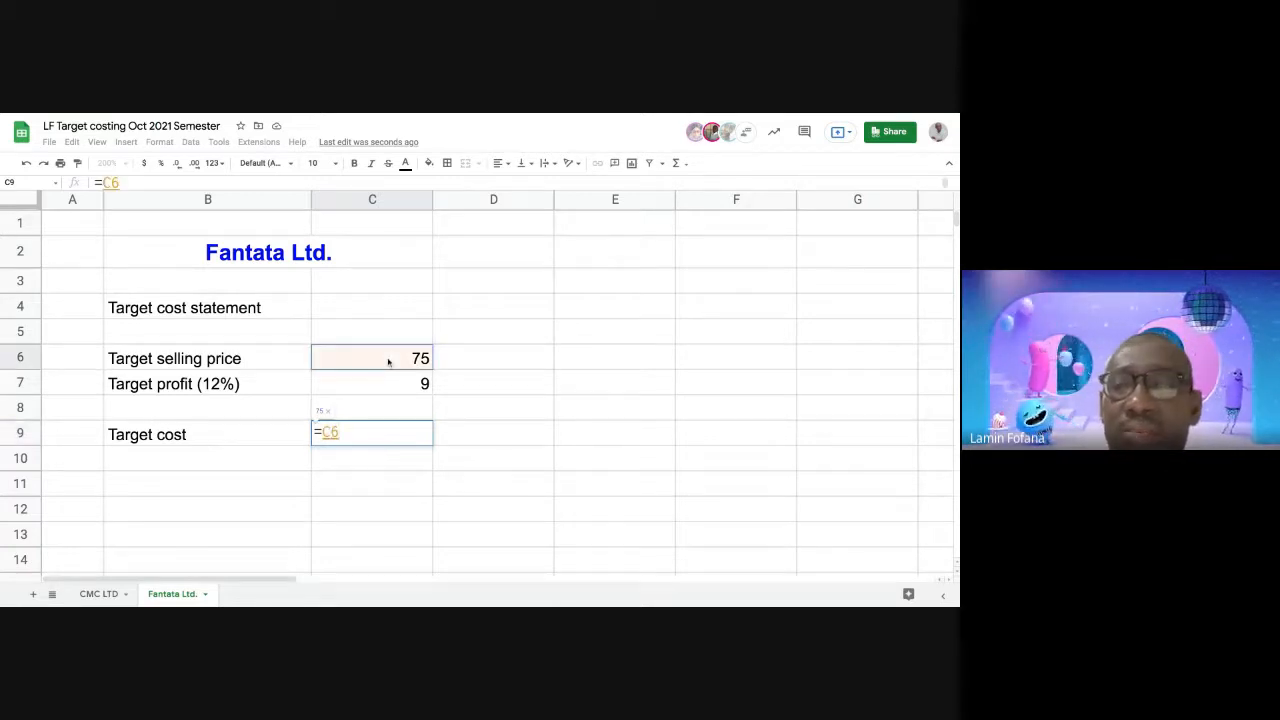
pyautogui.write('-')
pyautogui.click(376, 386)
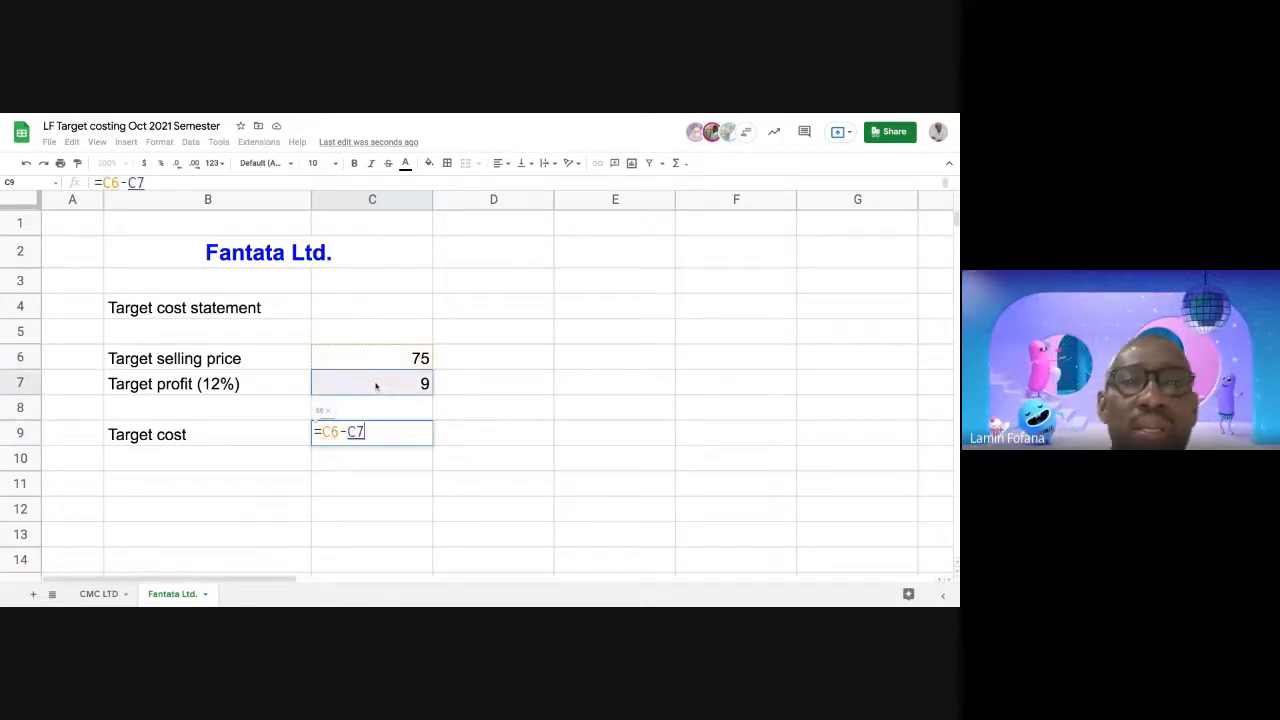
pyautogui.press('Return')
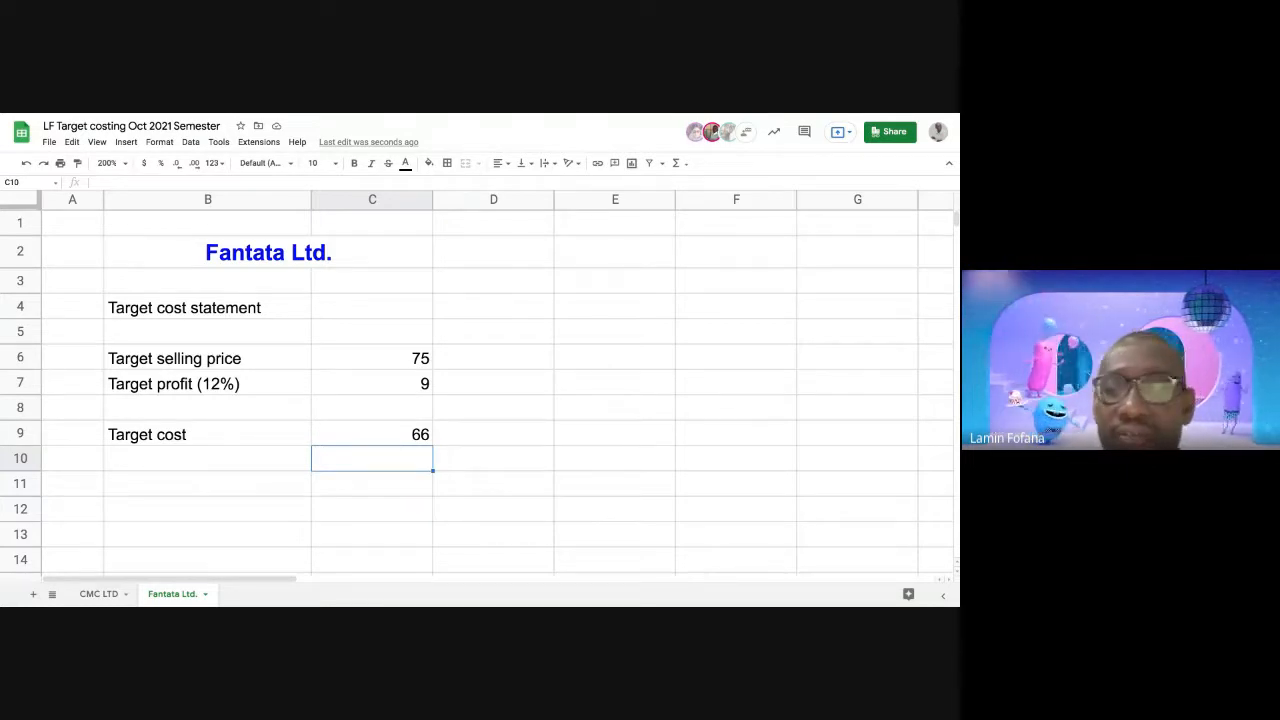
# Add the label "Estimated cost" in cell B11, below the target cost line
pyautogui.click(207, 458)
pyautogui.click(207, 483)
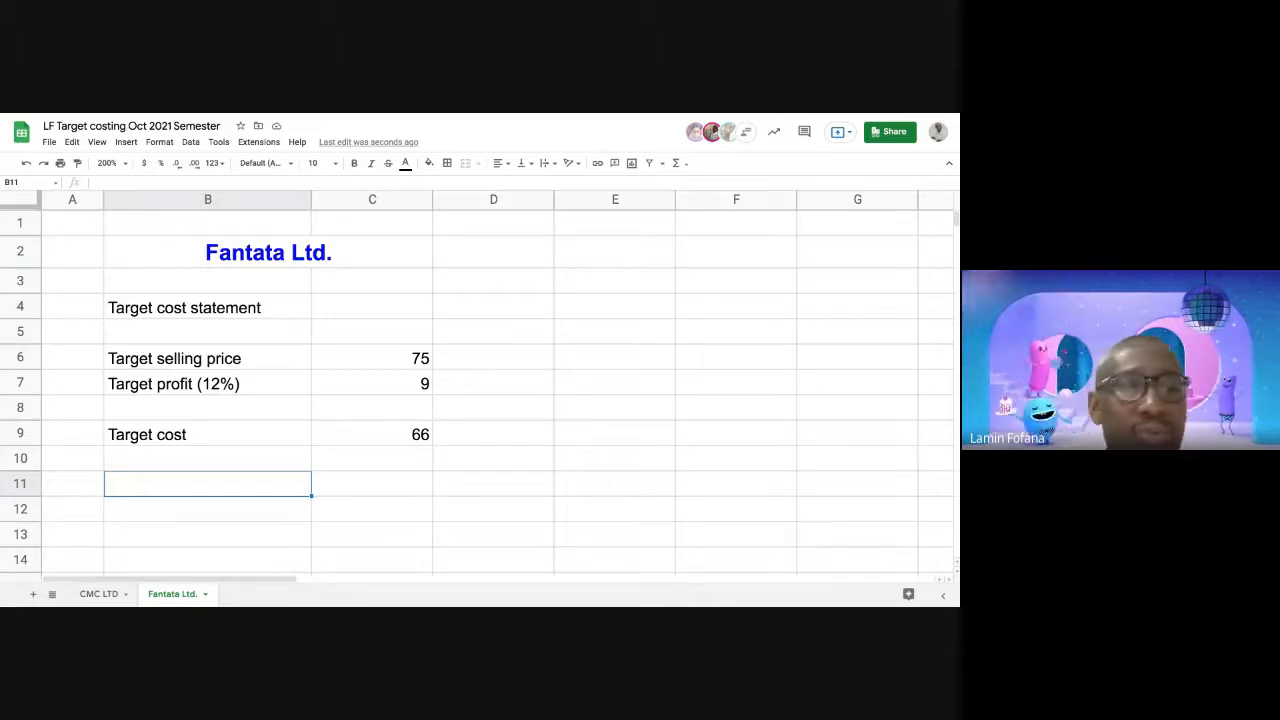
pyautogui.write('Es')
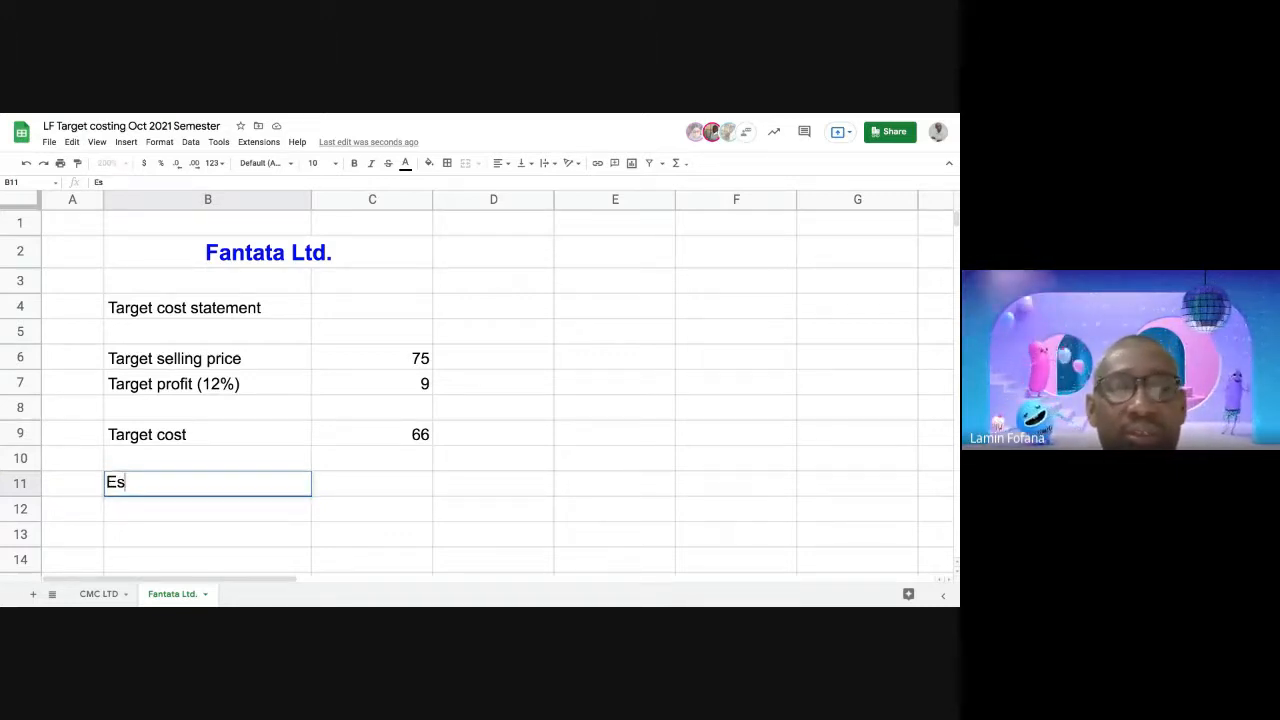
pyautogui.write('tima')
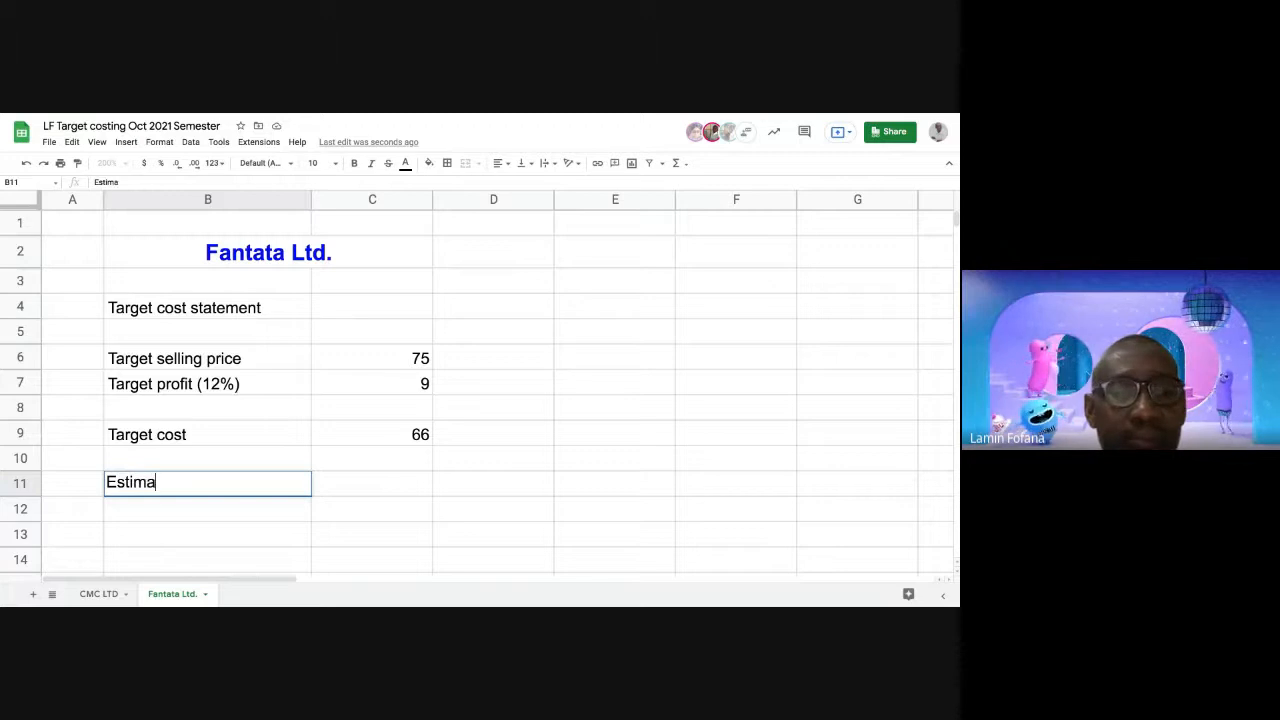
pyautogui.write('ted ')
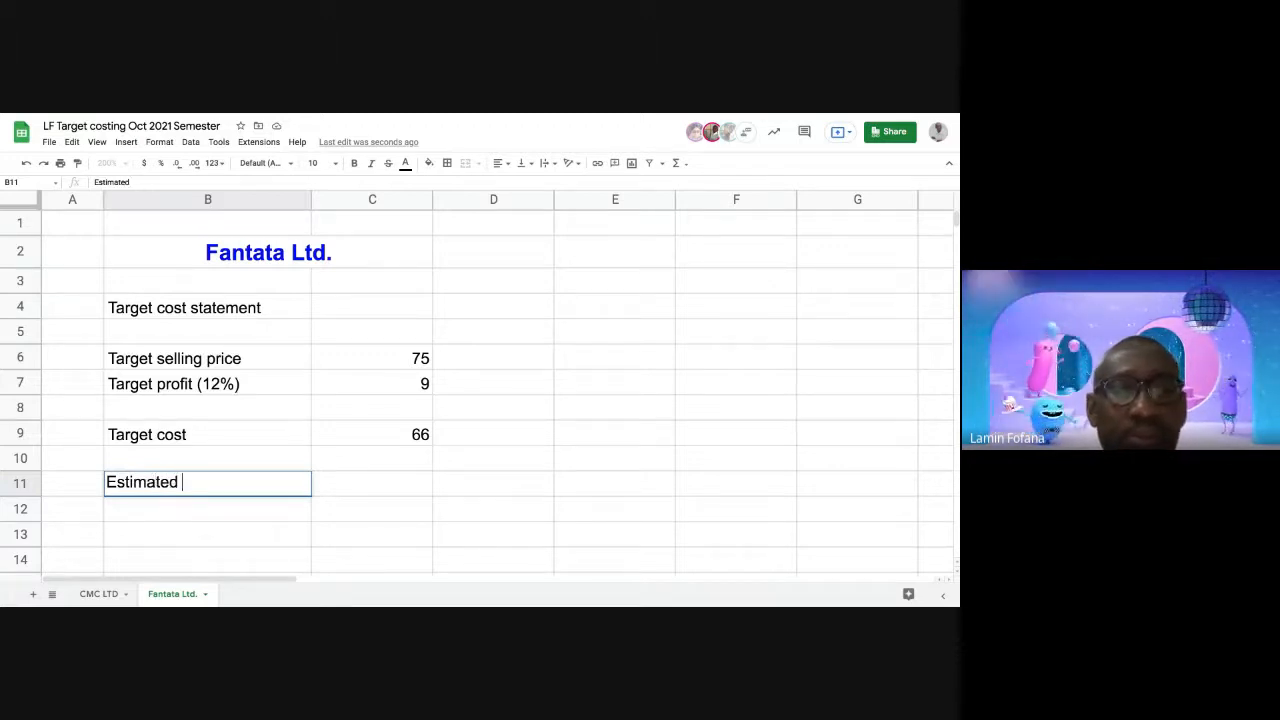
pyautogui.write('cost')
pyautogui.press('Return')
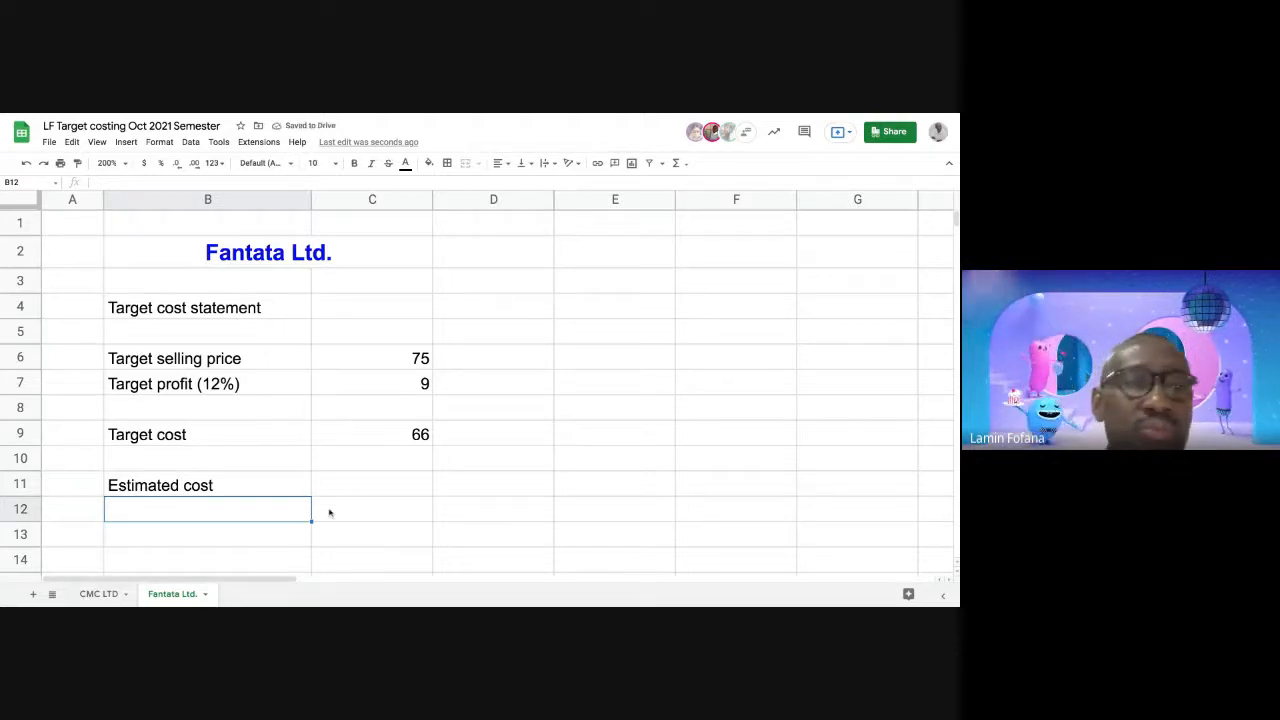
pyautogui.click(286, 493)
pyautogui.click(281, 510)
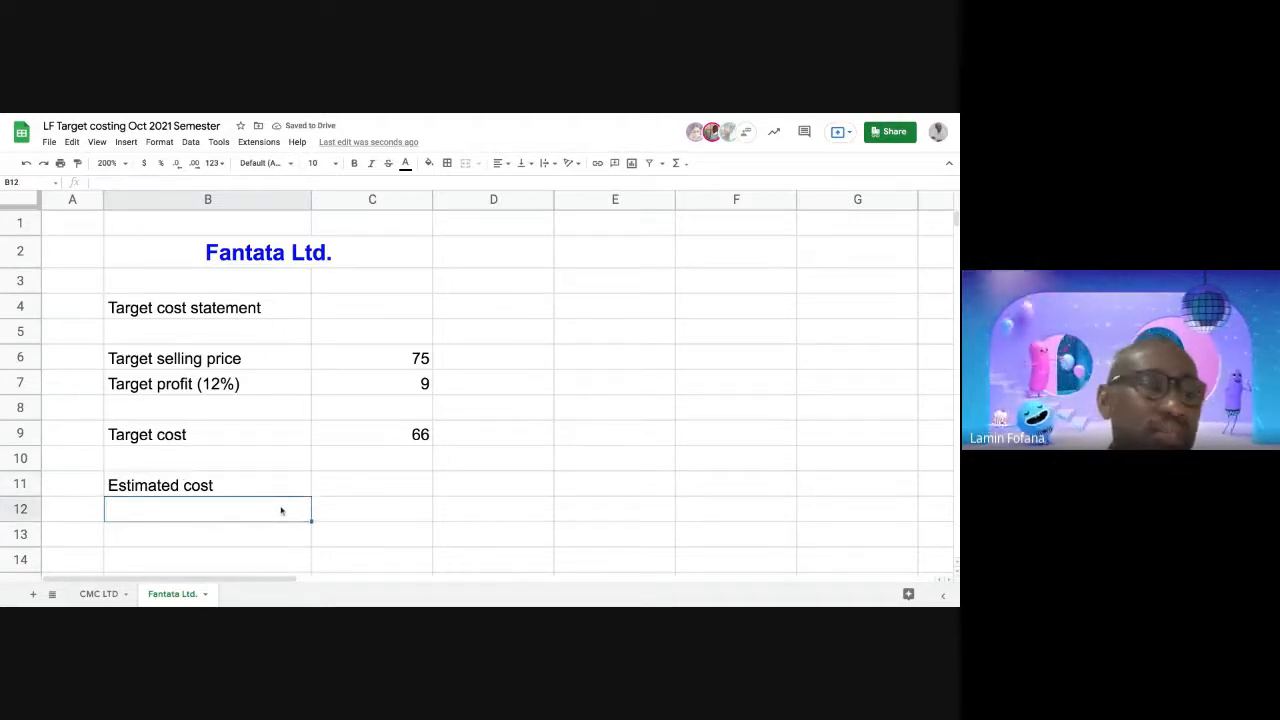
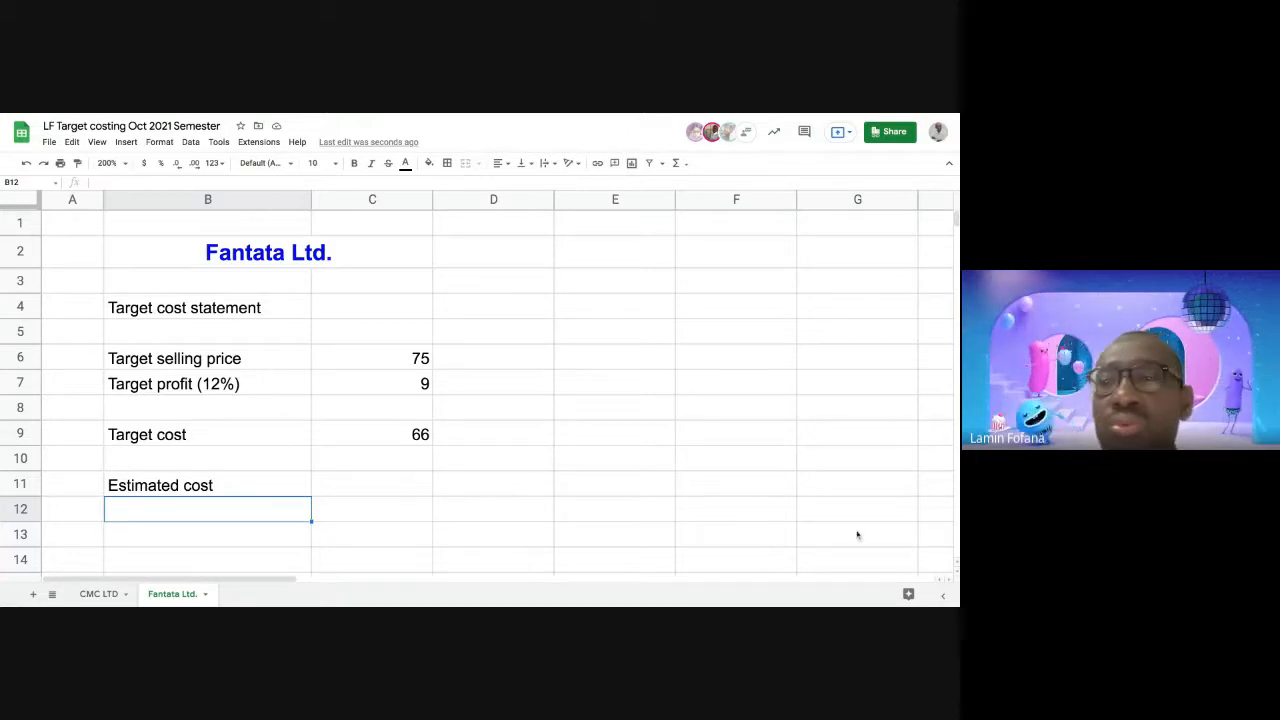
pyautogui.click(247, 532)
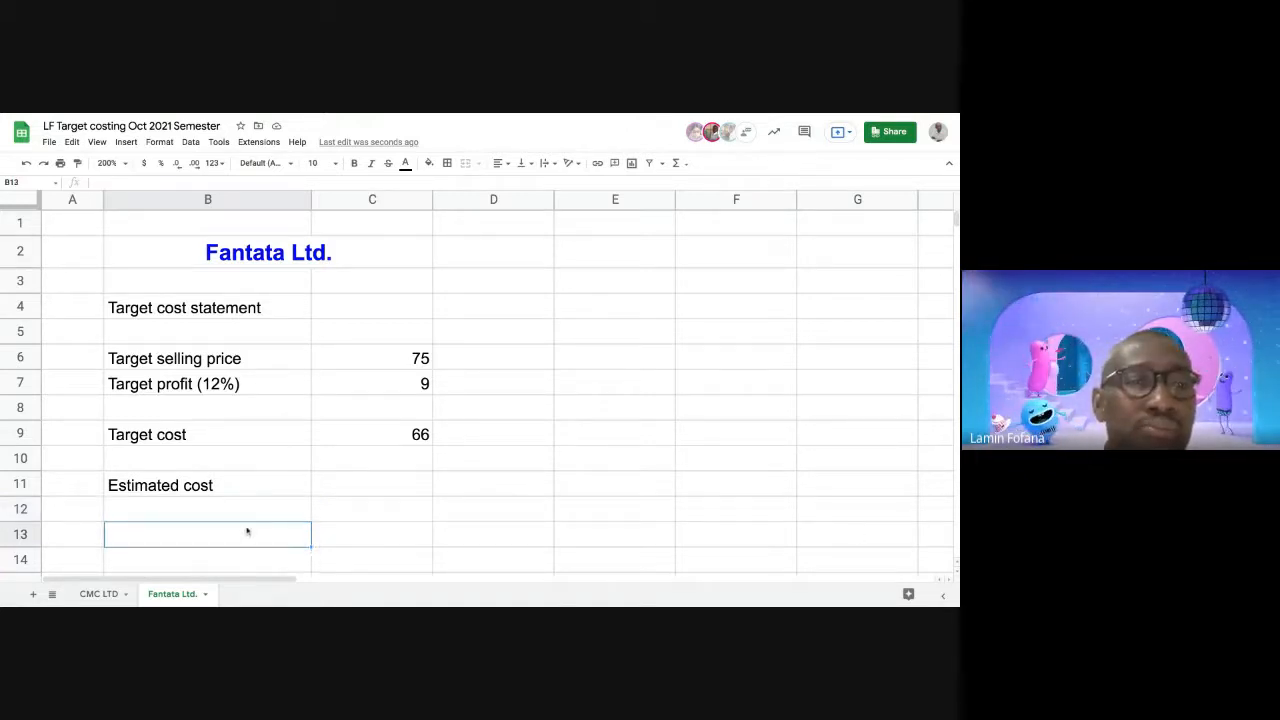
pyautogui.click(246, 514)
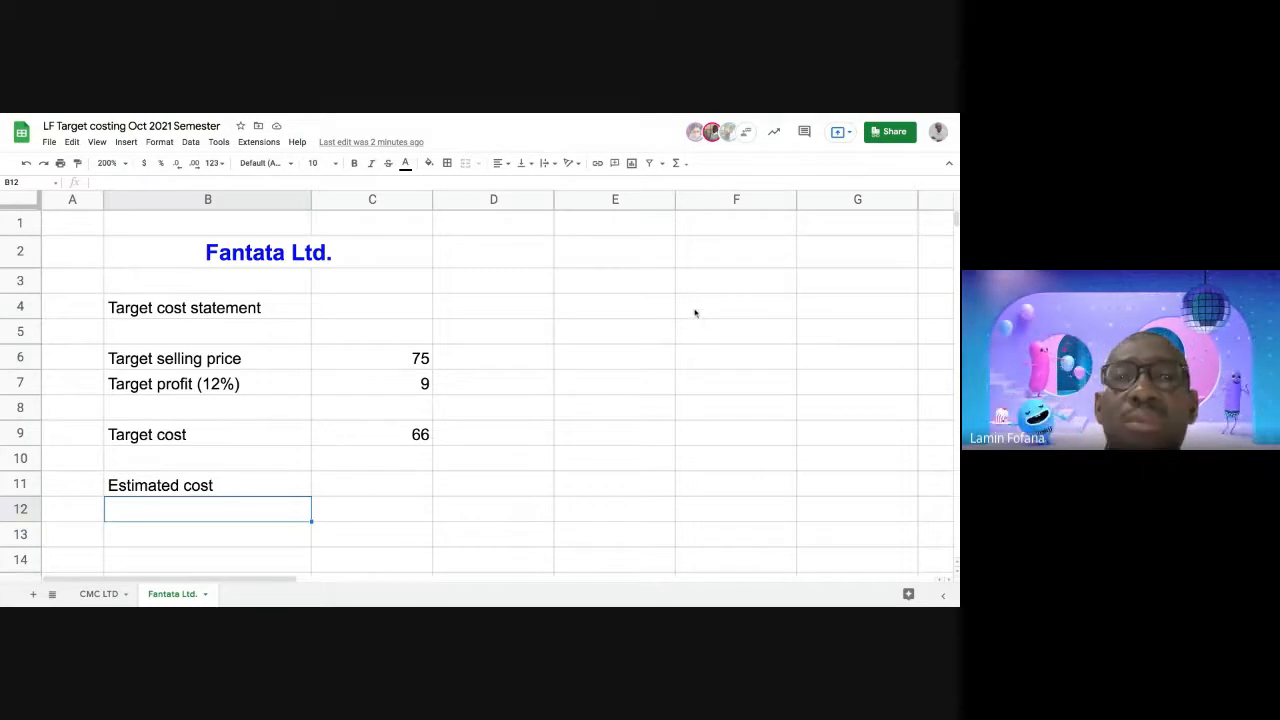
# Add the heading "Workings" in cell F2, beside the target cost statement
pyautogui.click(718, 253)
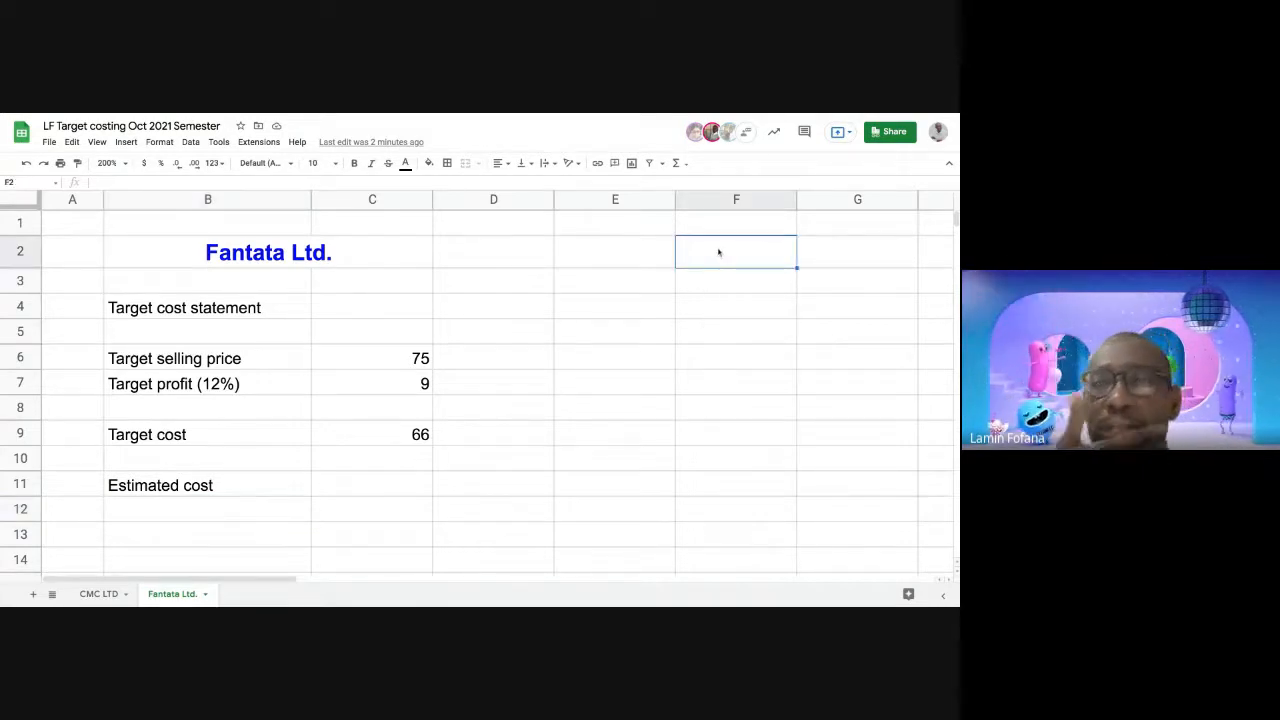
pyautogui.write('Wor')
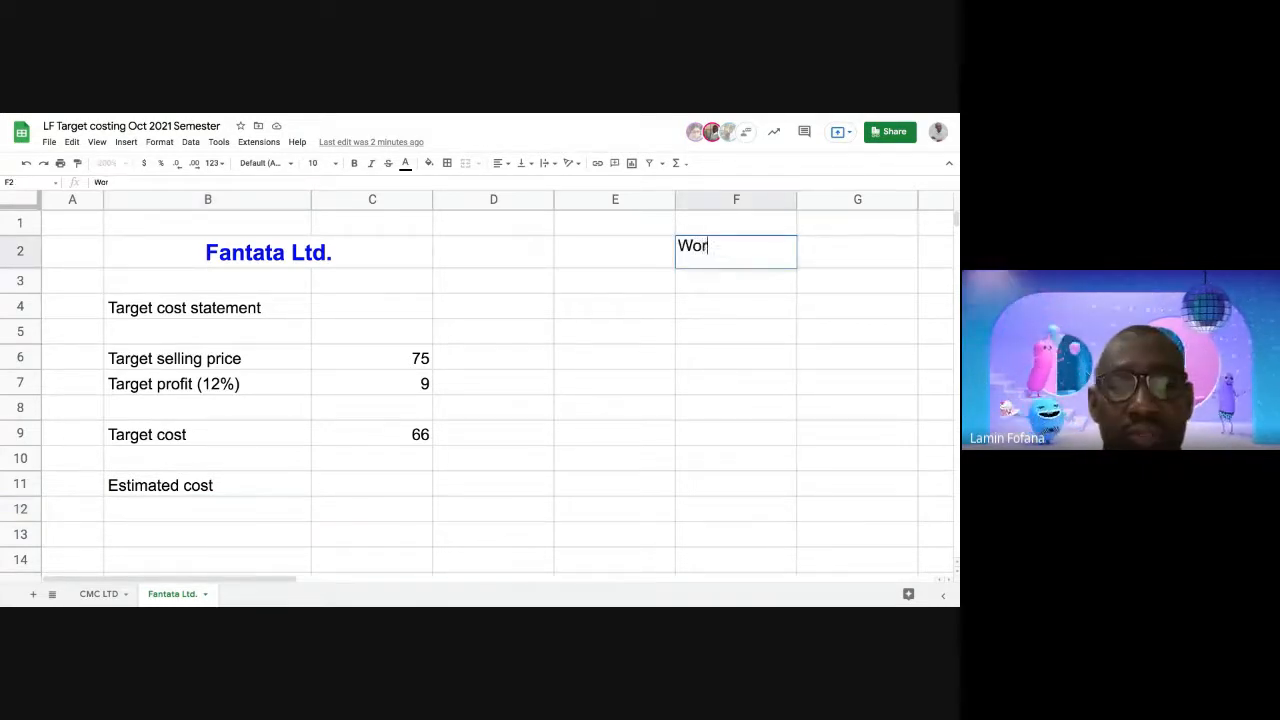
pyautogui.write('kings')
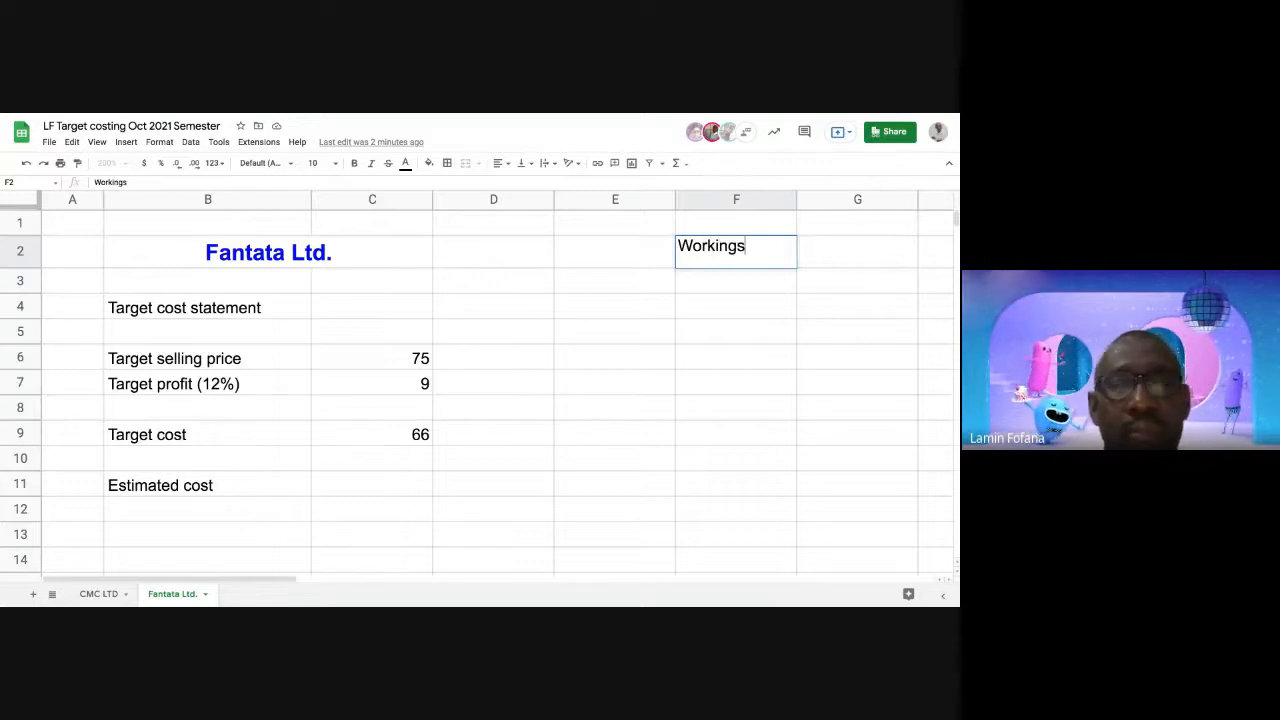
pyautogui.press('Return')
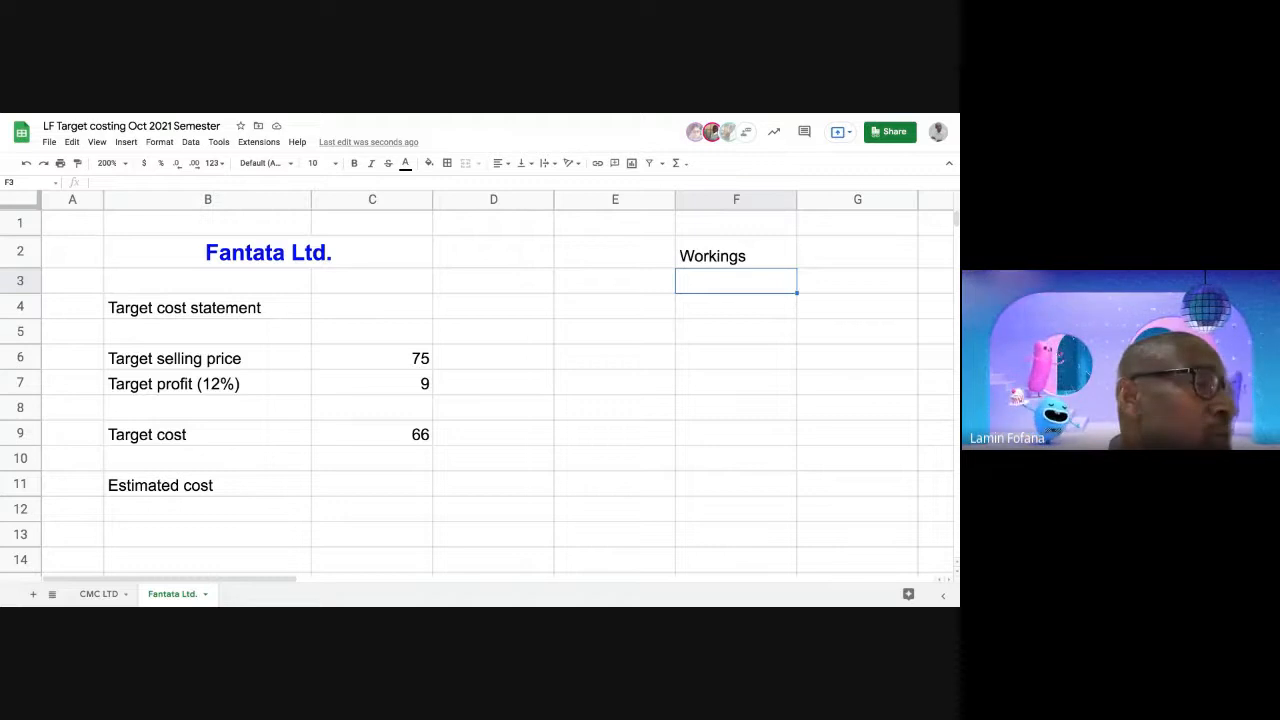
# Under the Workings heading, label F3 "Sales unit" and enter 12000 in G3
pyautogui.write('Sa')
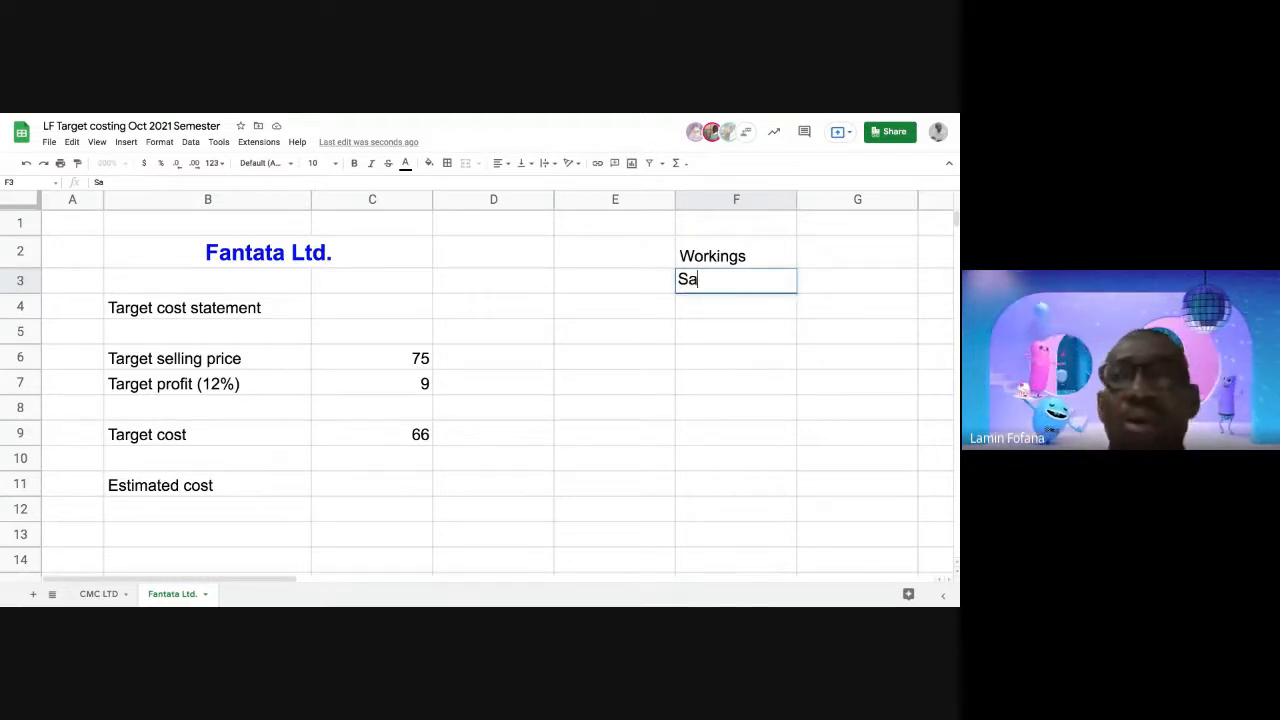
pyautogui.write('les u')
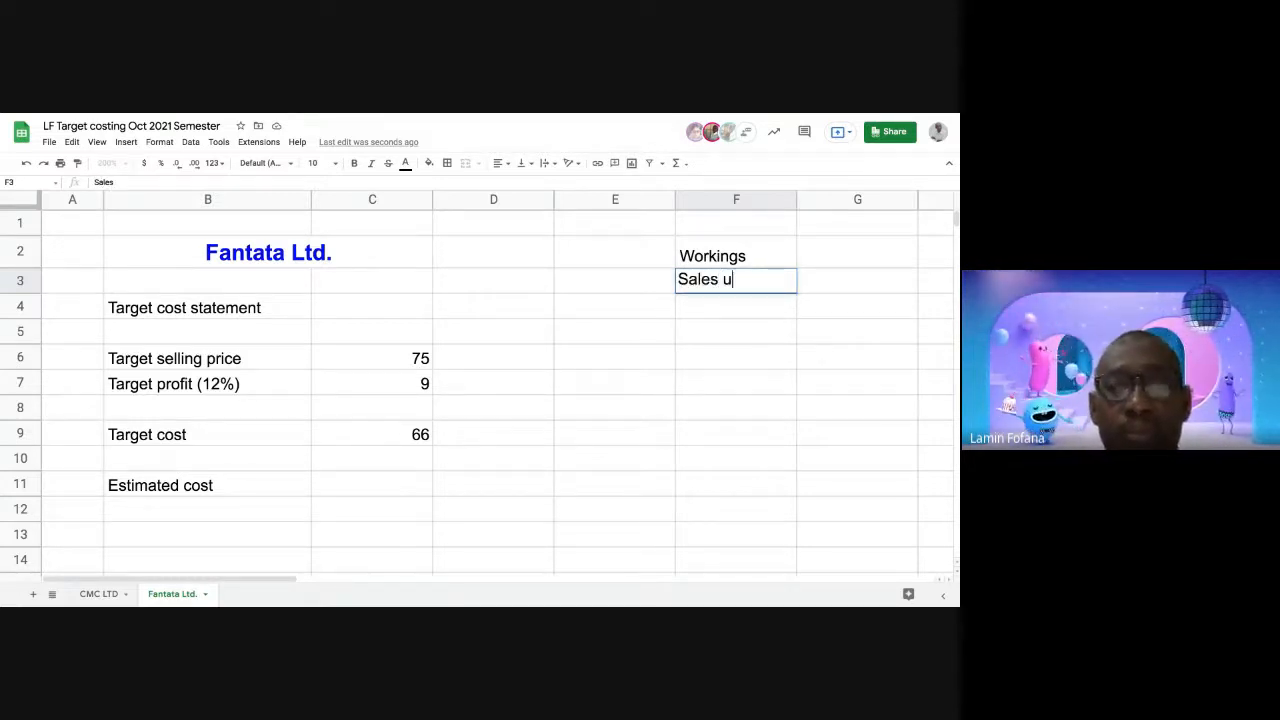
pyautogui.write('nit')
pyautogui.press('Tab')
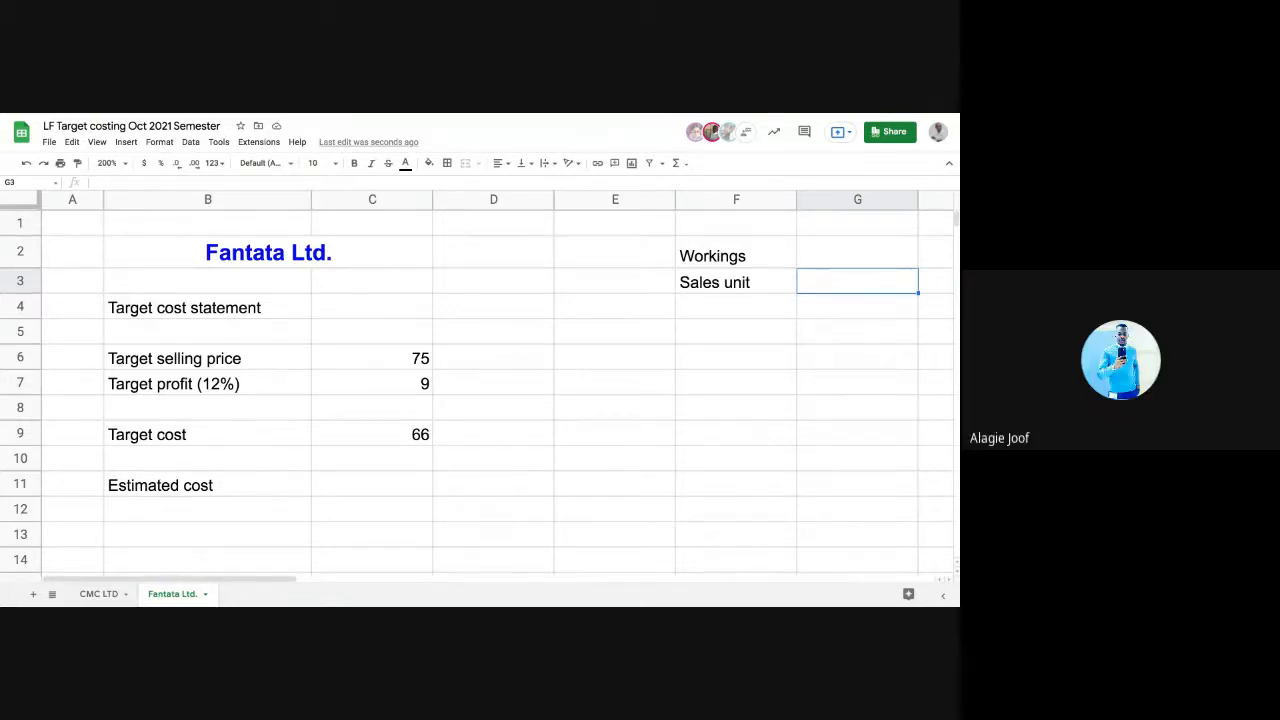
pyautogui.write('1200')
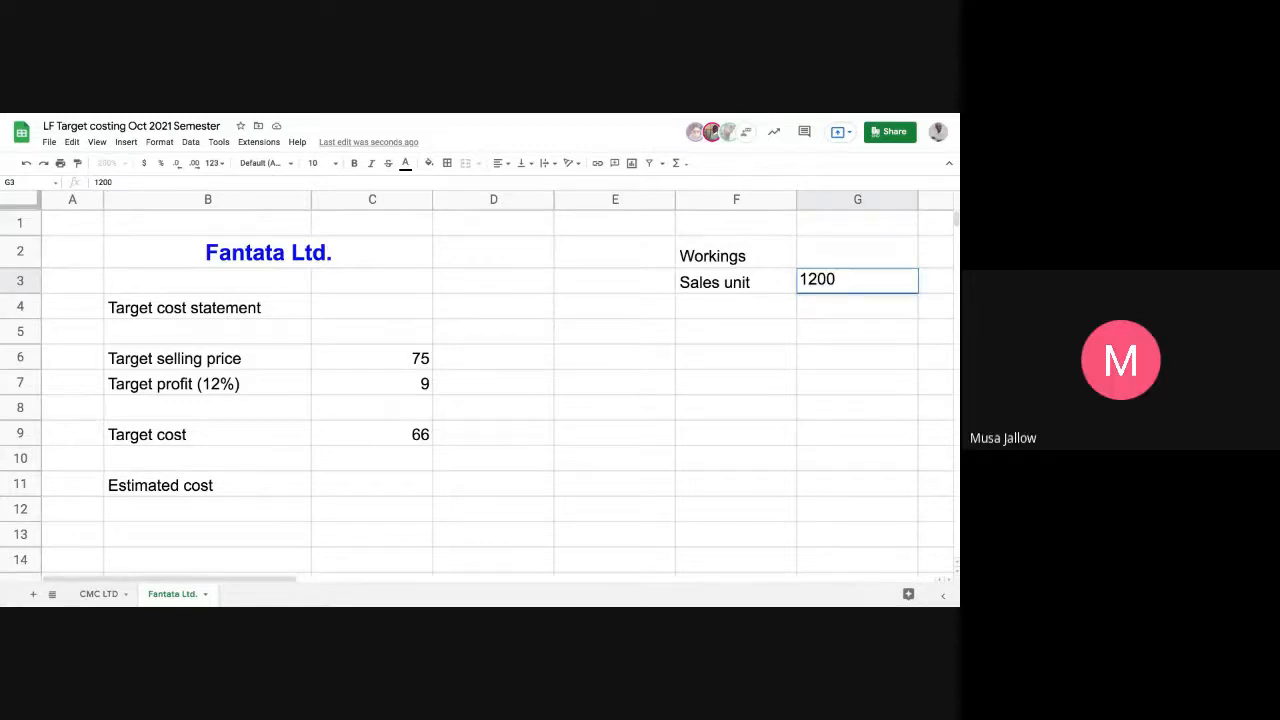
pyautogui.write('0')
pyautogui.press('Return')
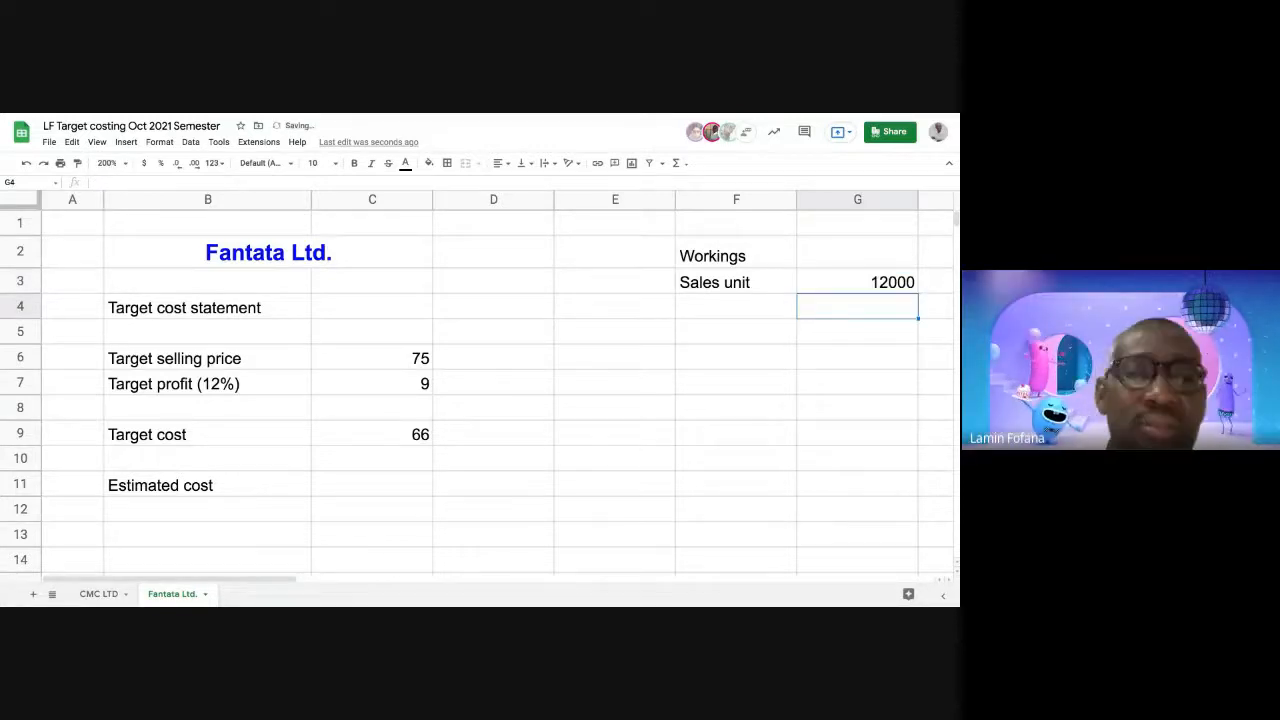
# Add a "Direct material" line in B12 under Estimated cost, with 20 in C12
pyautogui.click(250, 513)
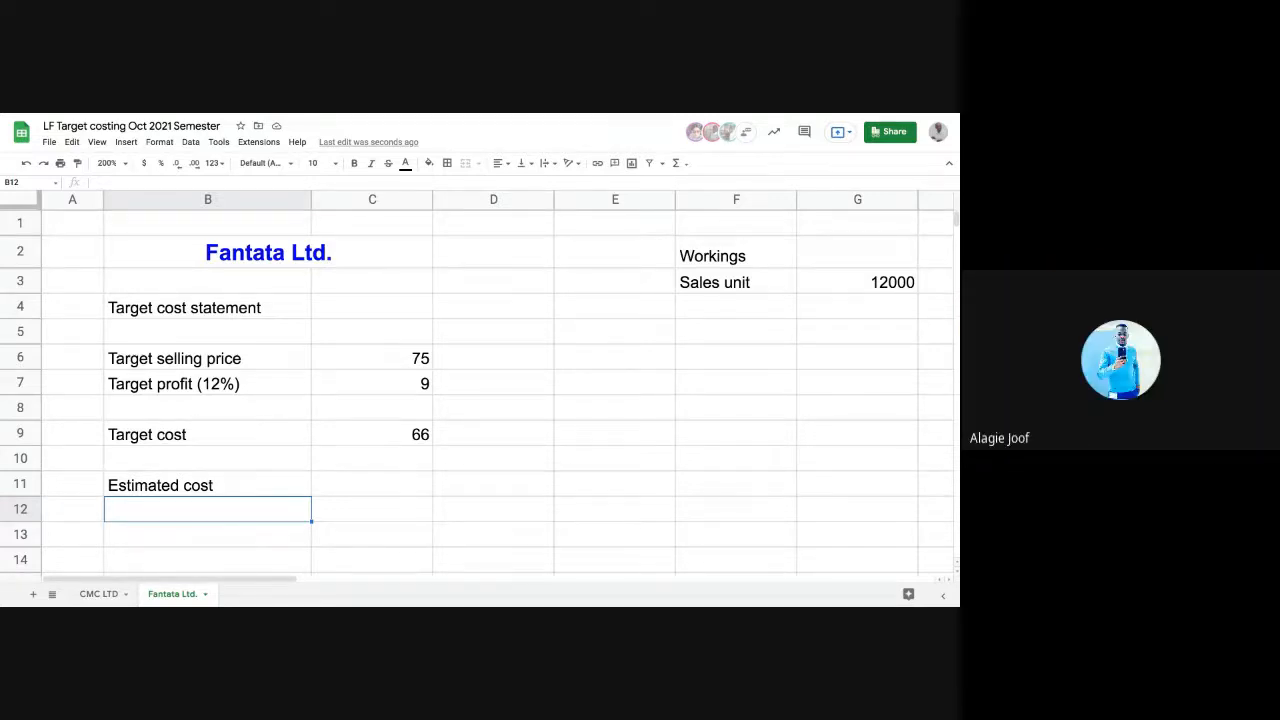
pyautogui.write('Direct ')
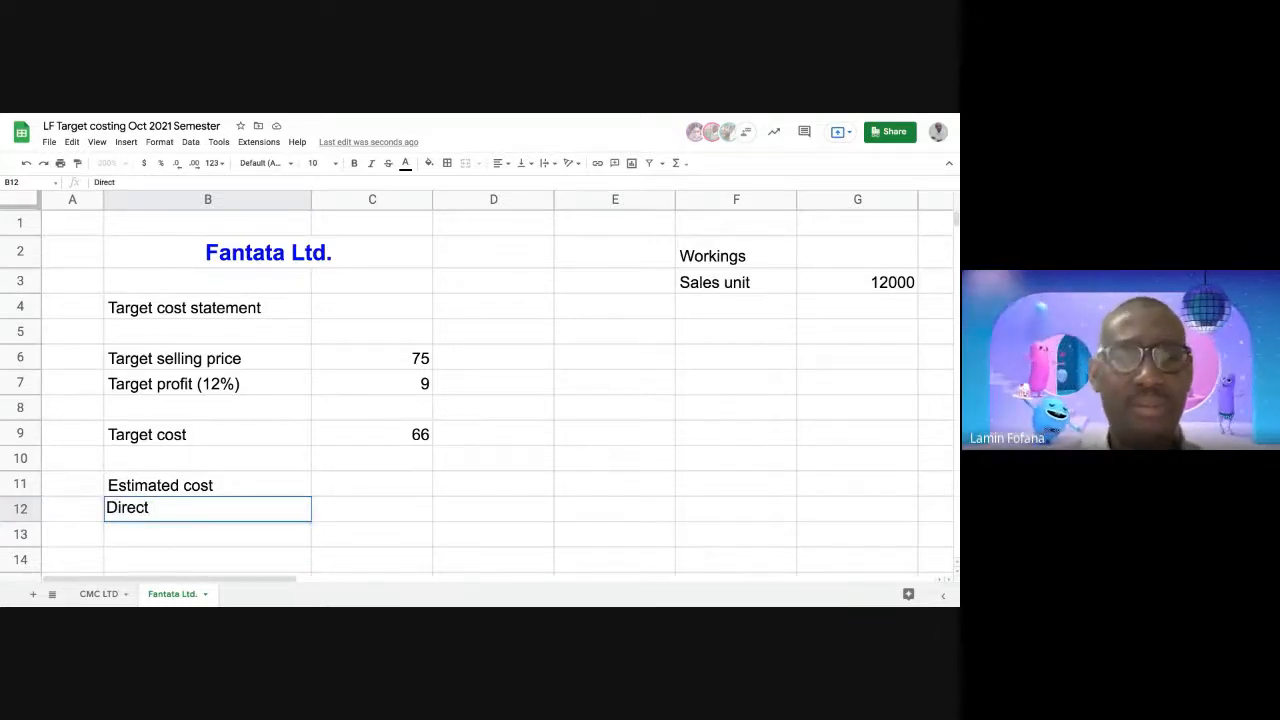
pyautogui.write('materi')
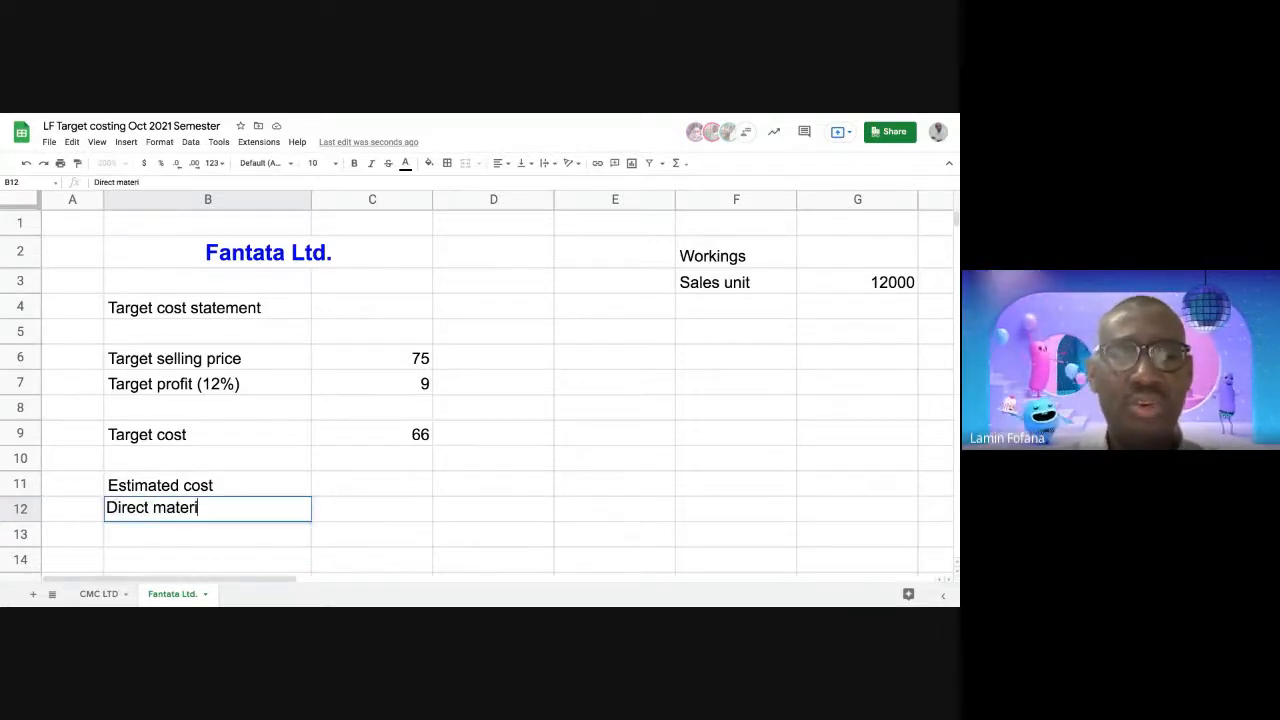
pyautogui.write('al')
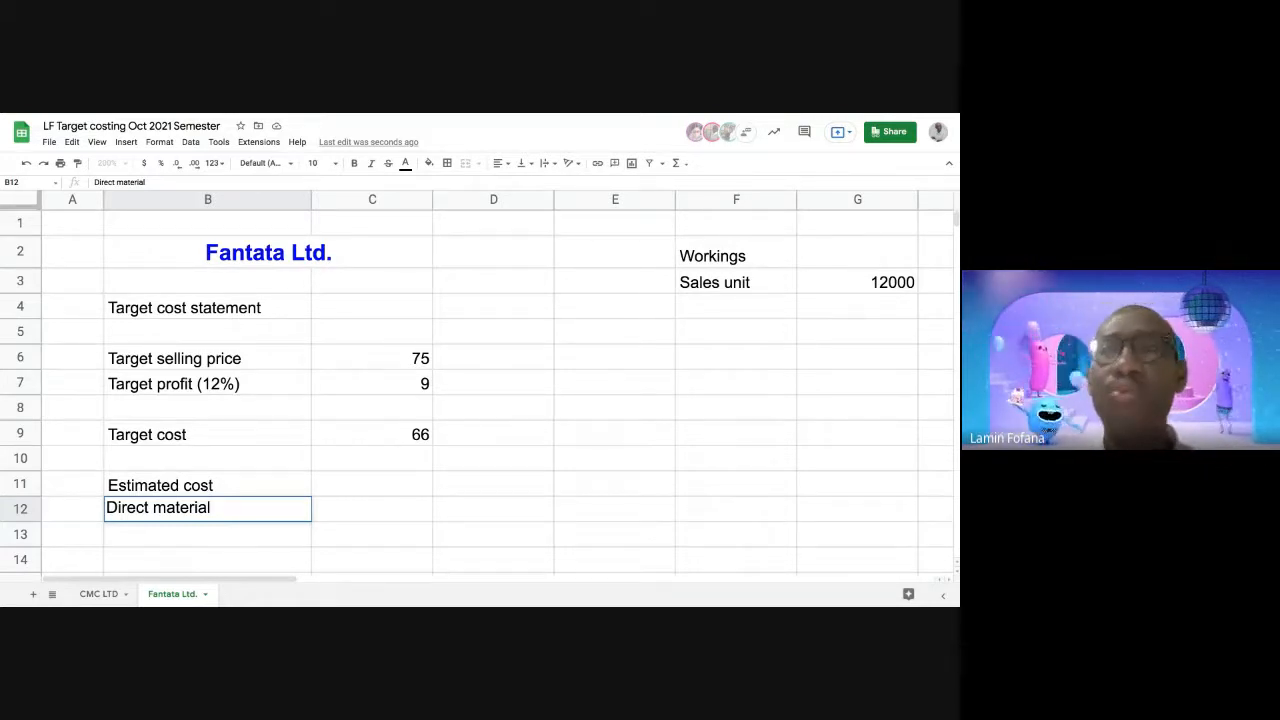
pyautogui.press('Tab')
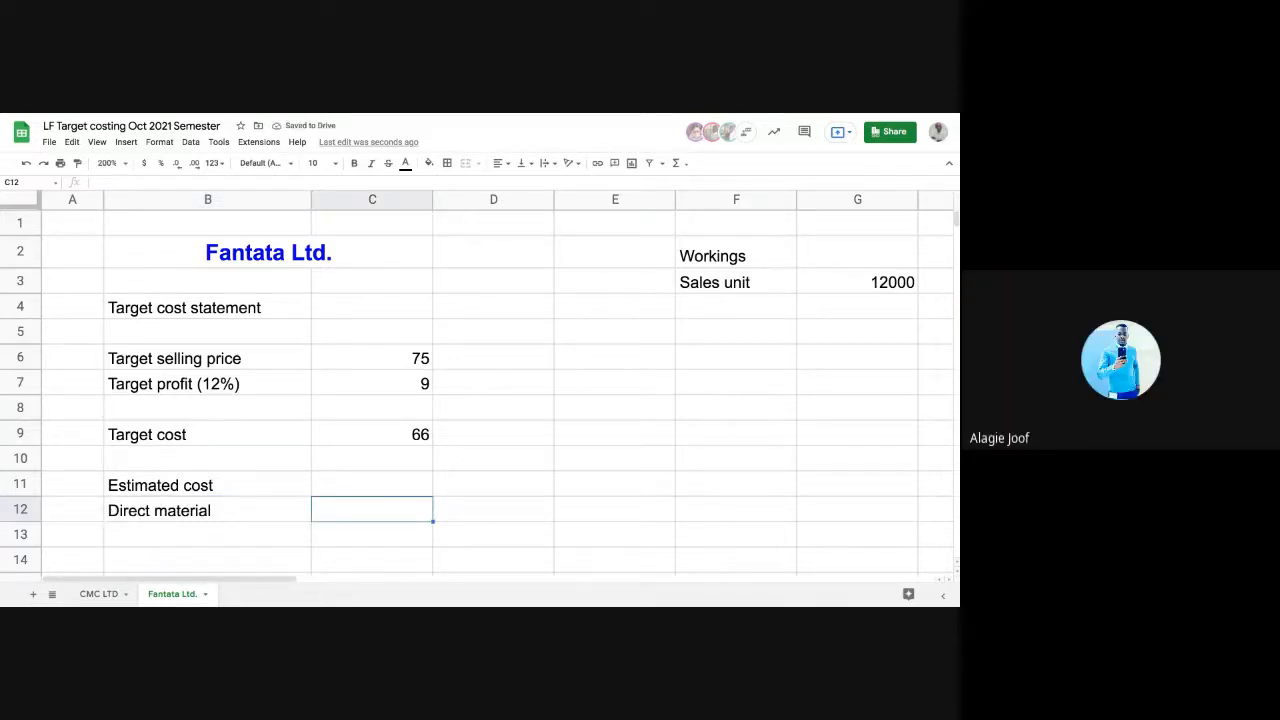
pyautogui.write('20')
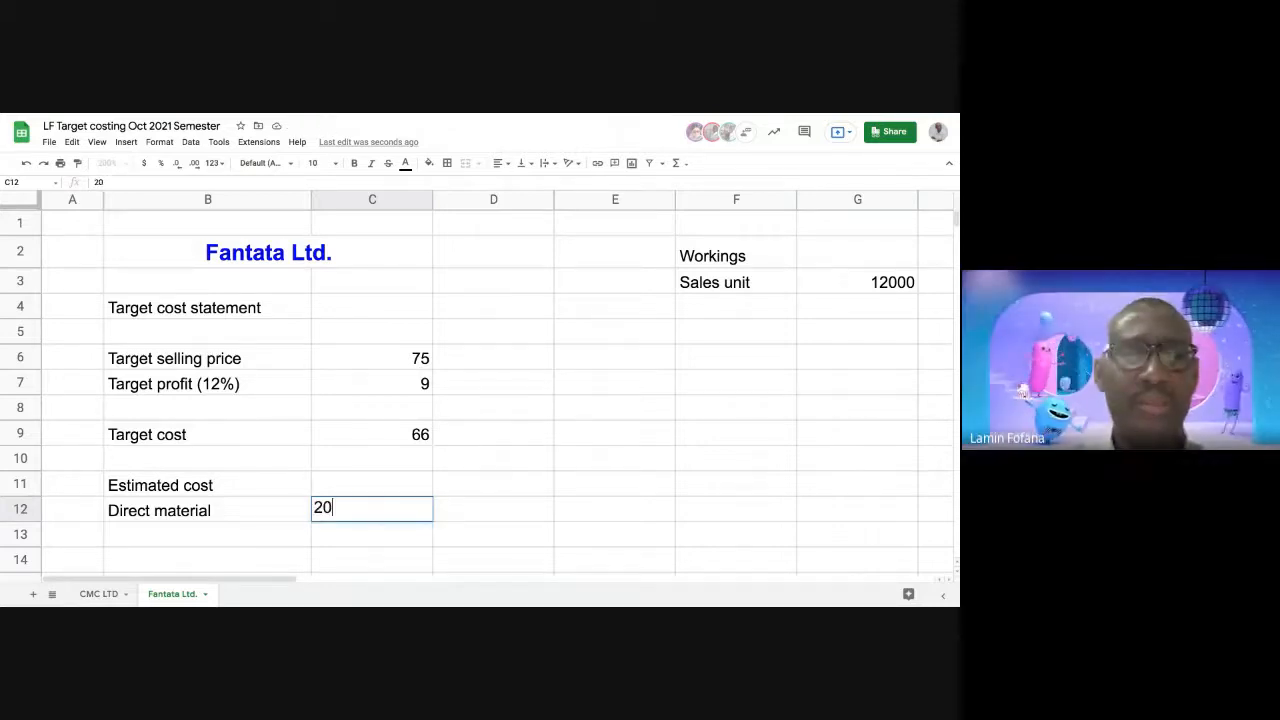
pyautogui.press('Return')
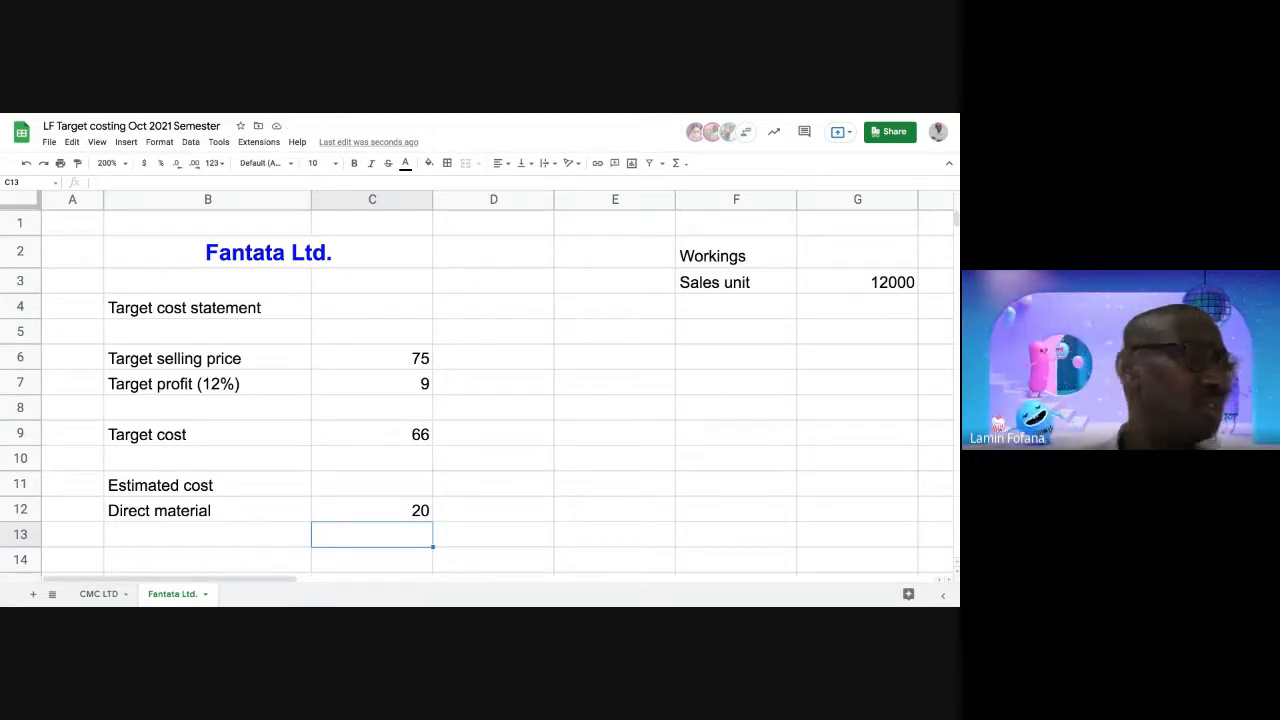
# Add the subheading "Variable conv. costs:" in cell B13, below the direct material line
pyautogui.click(207, 535)
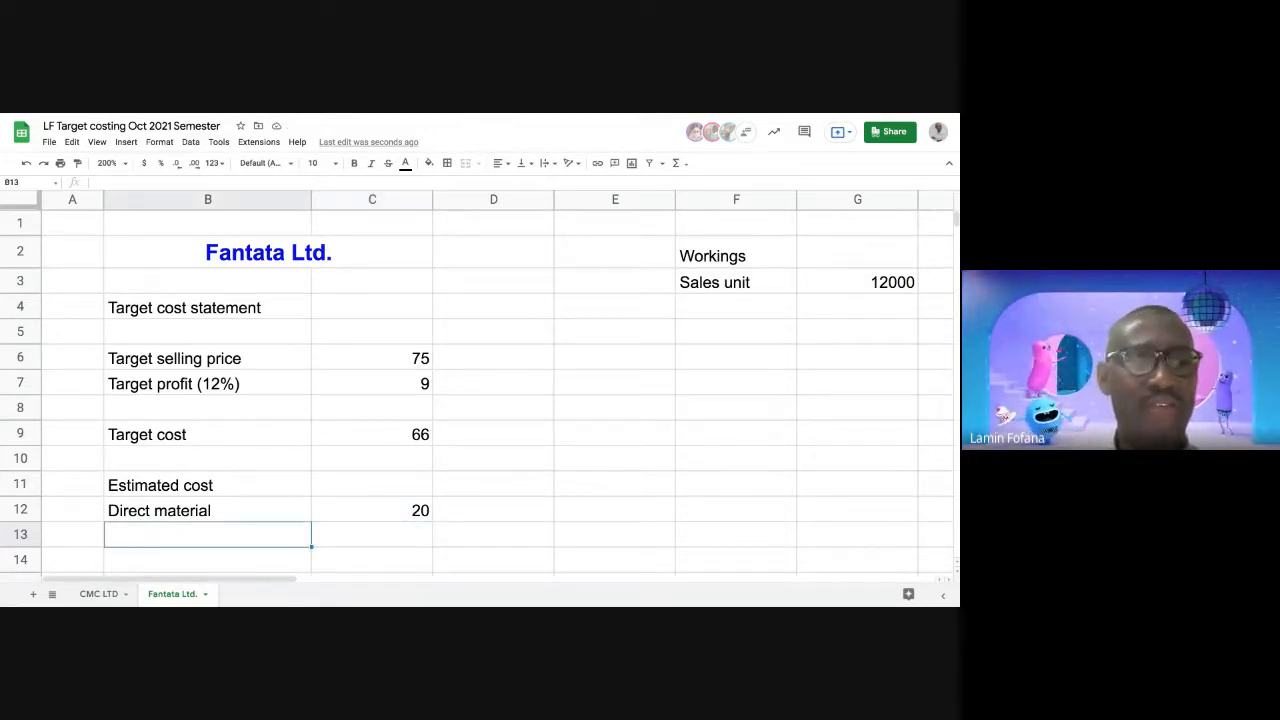
pyautogui.write('Va')
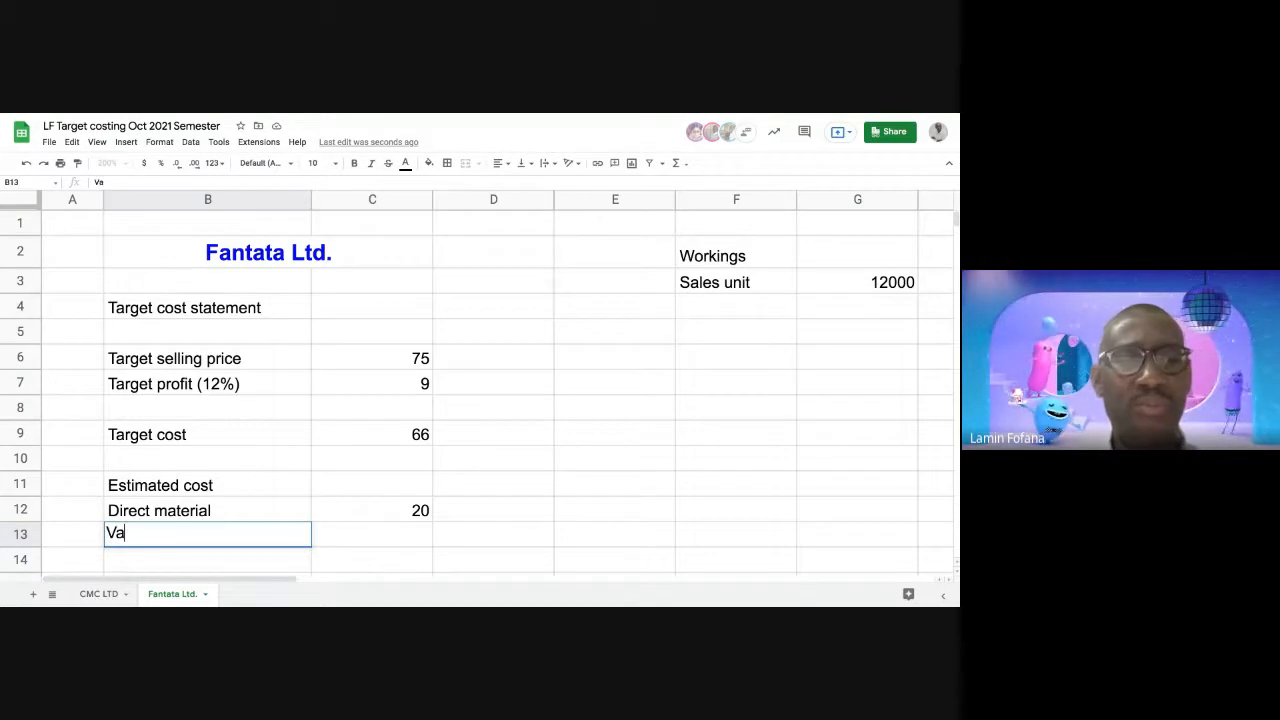
pyautogui.write('riable ')
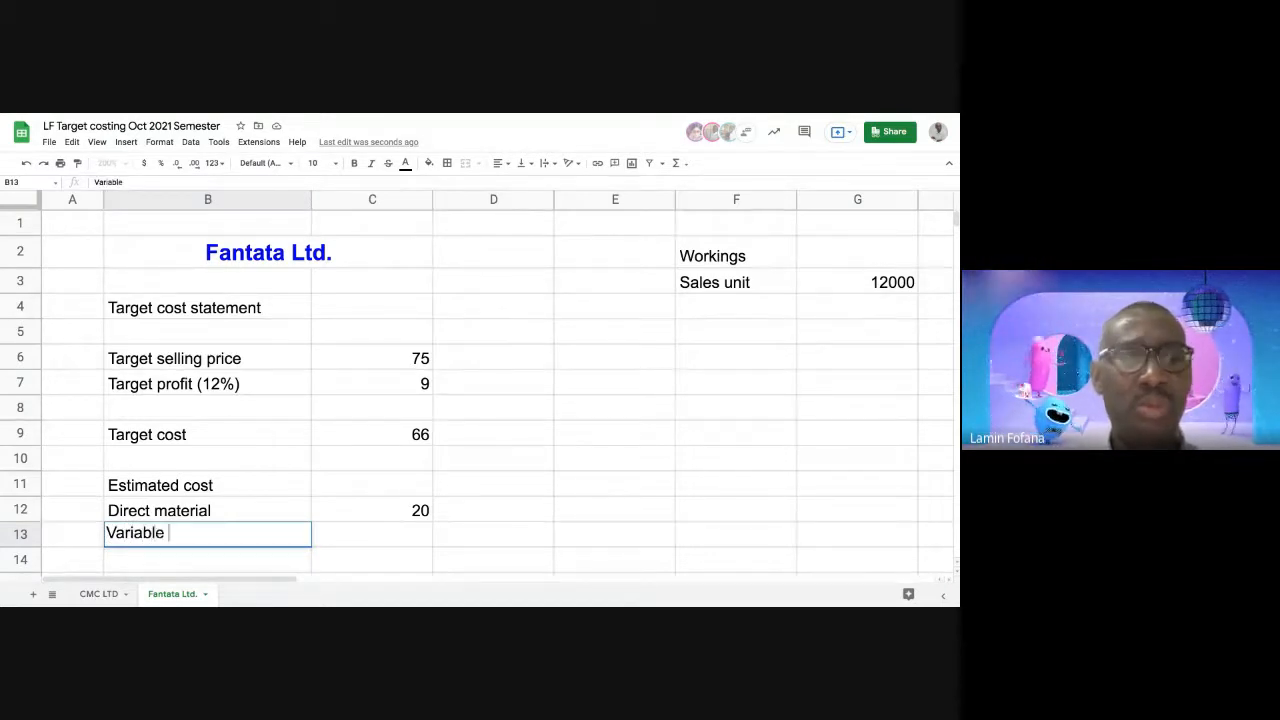
pyautogui.write('conv')
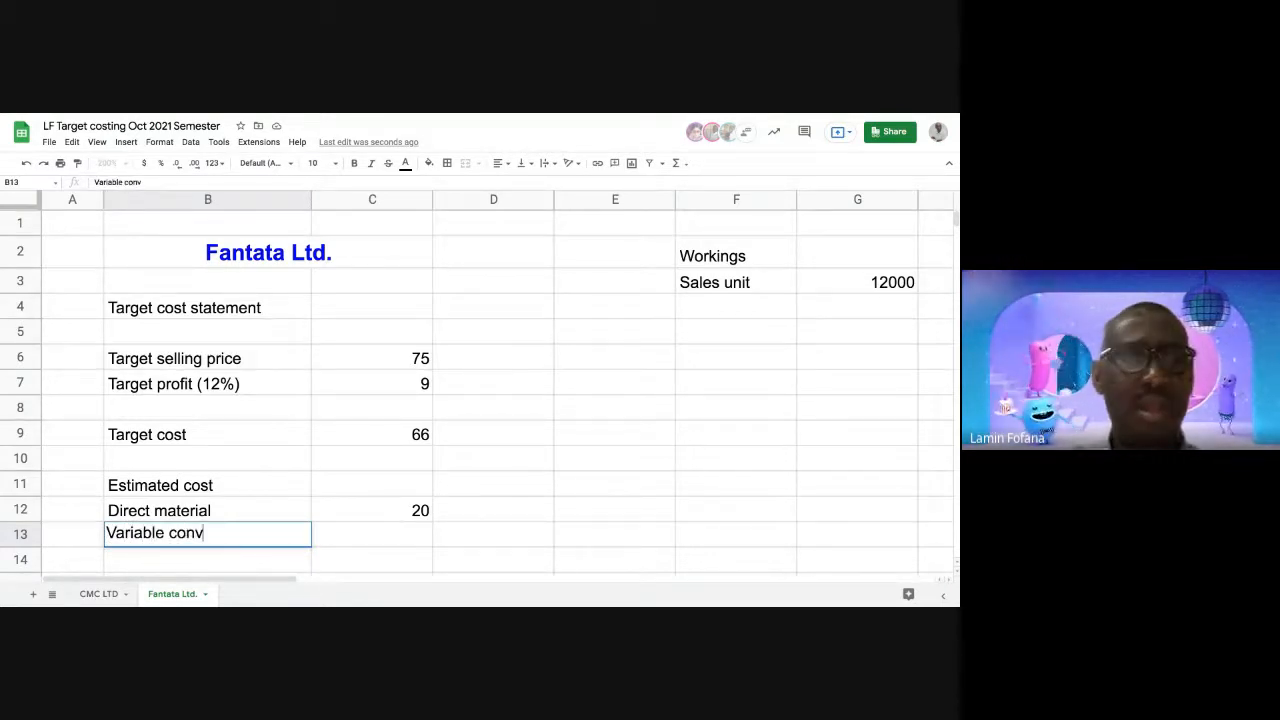
pyautogui.write('.')
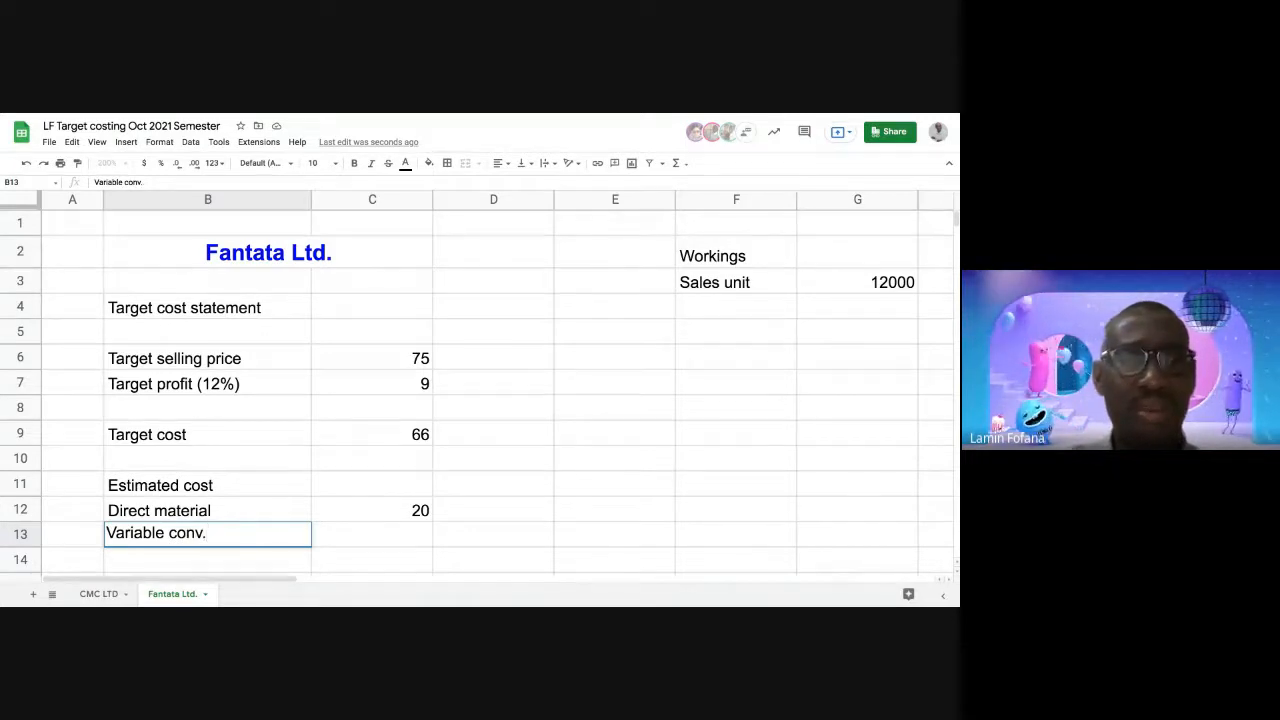
pyautogui.write(' costs')
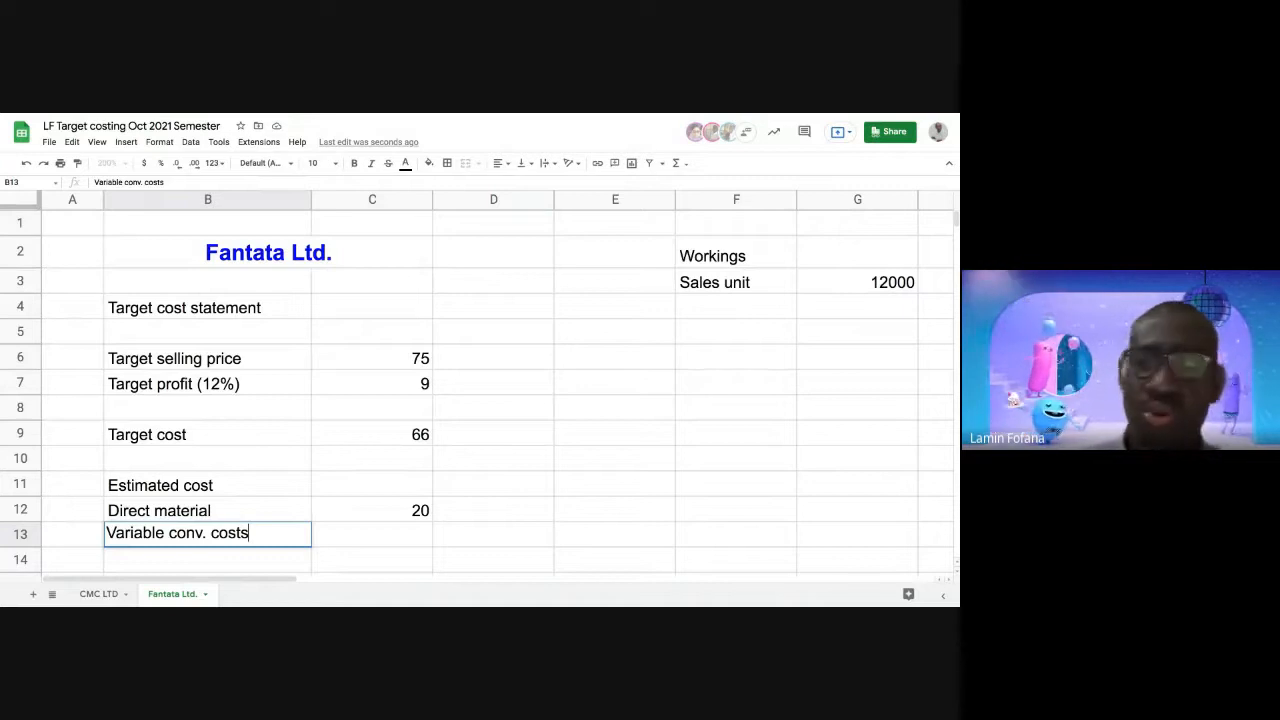
pyautogui.write(':')
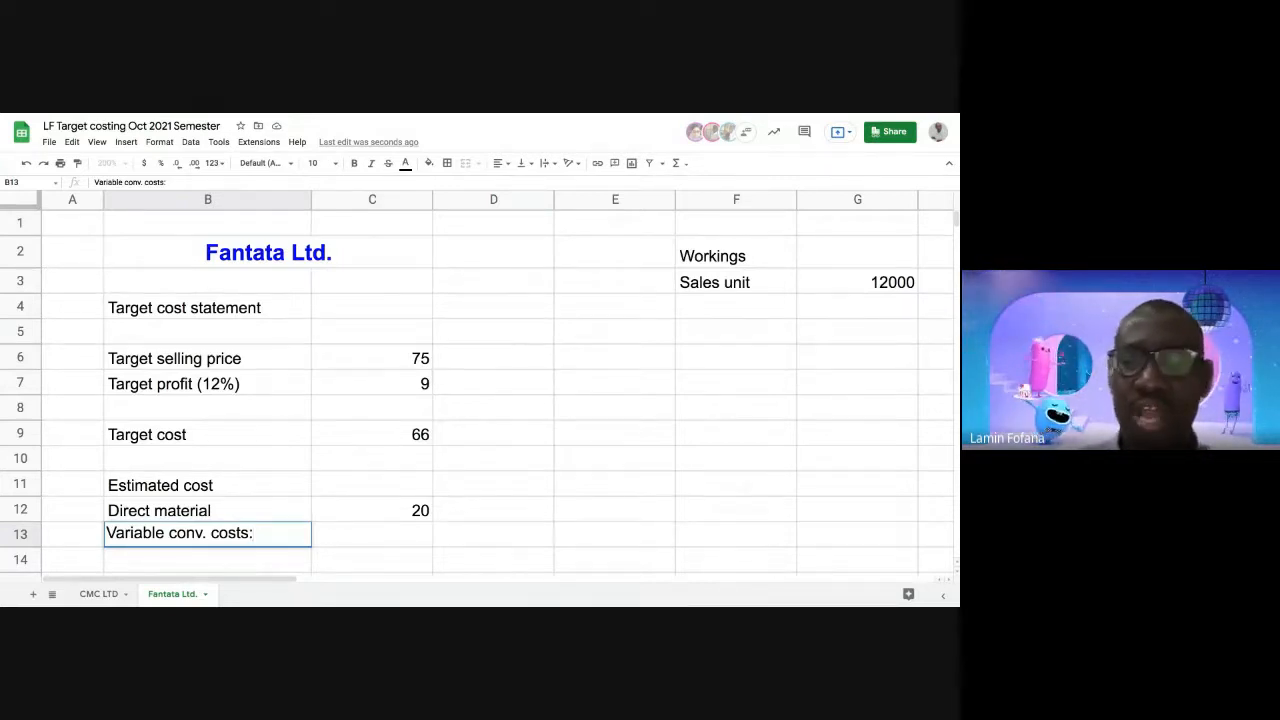
pyautogui.press('Return')
# Add the labels "Assembly" in B14 and "Finishing" in B15 under the variable conversion costs subheading
pyautogui.write('Ass')
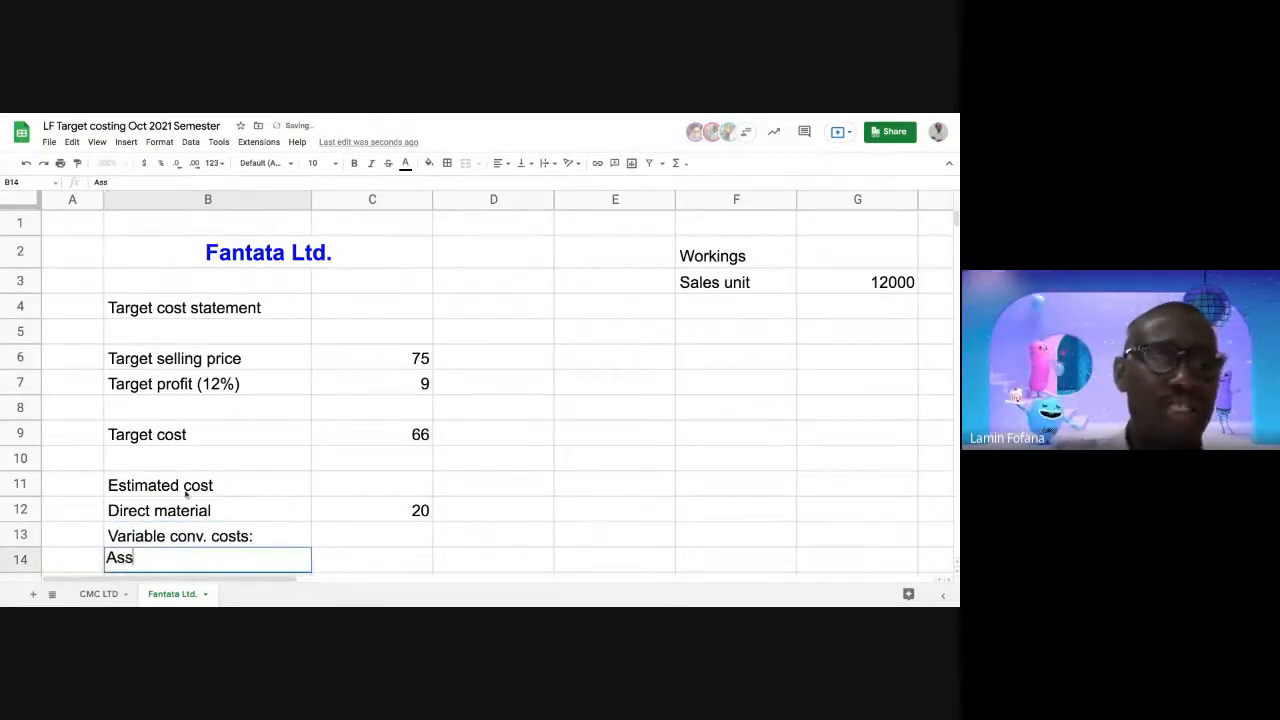
pyautogui.write('e')
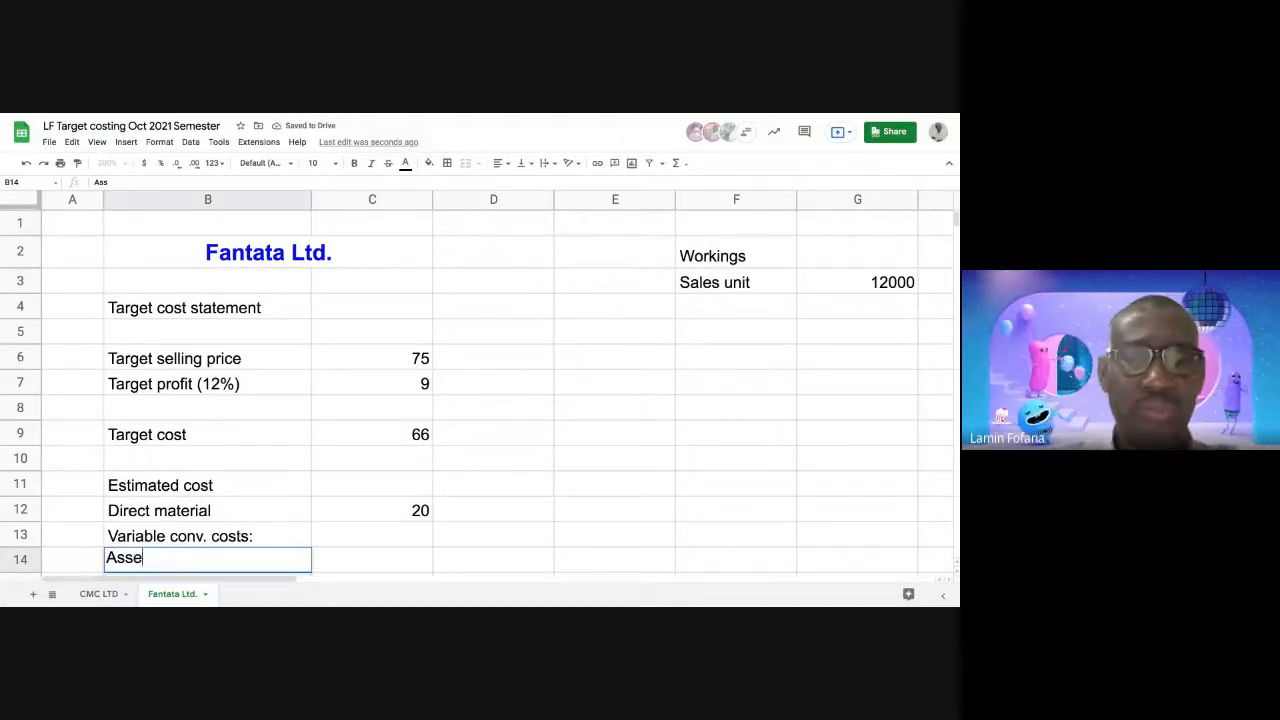
pyautogui.write('mbly')
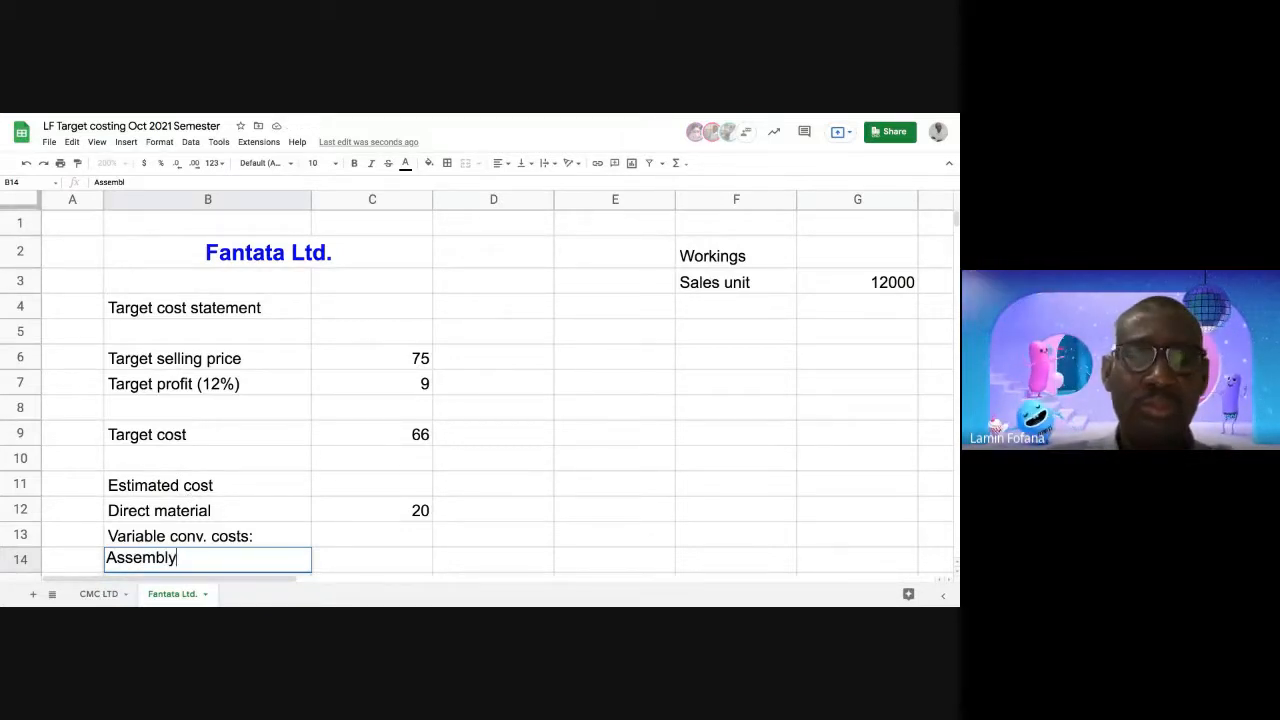
pyautogui.press('Return')
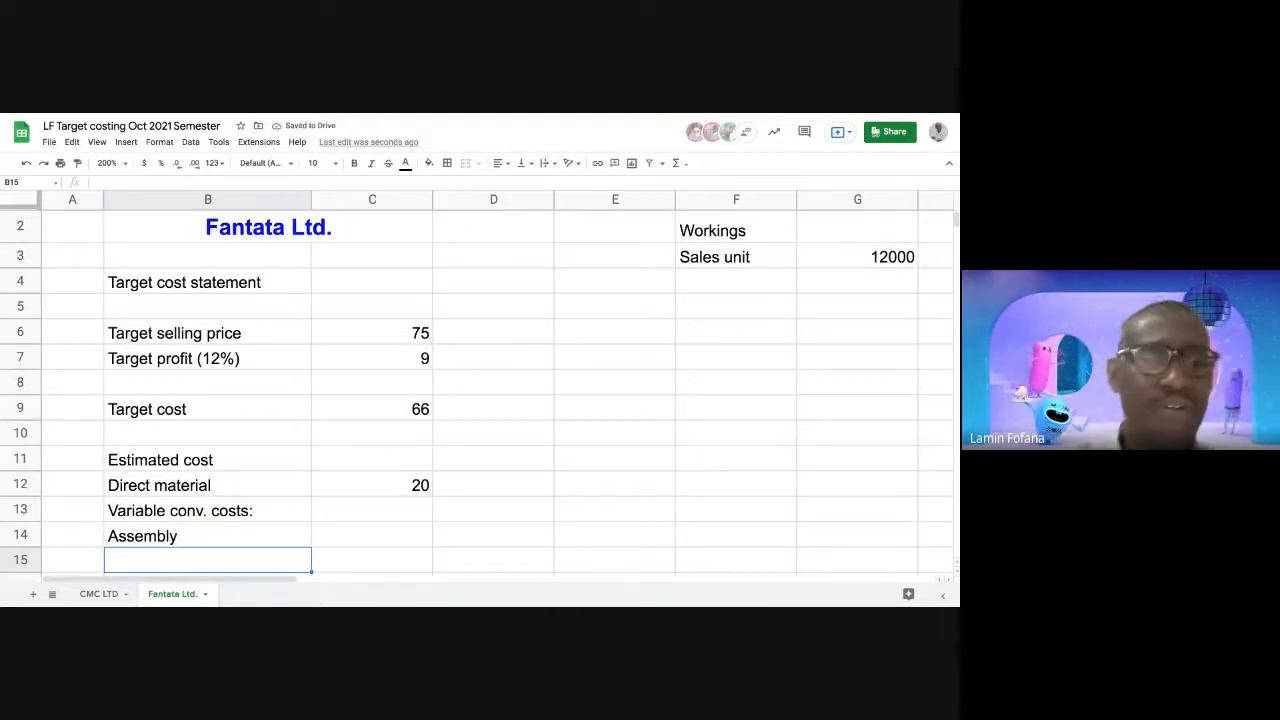
pyautogui.write('Fini')
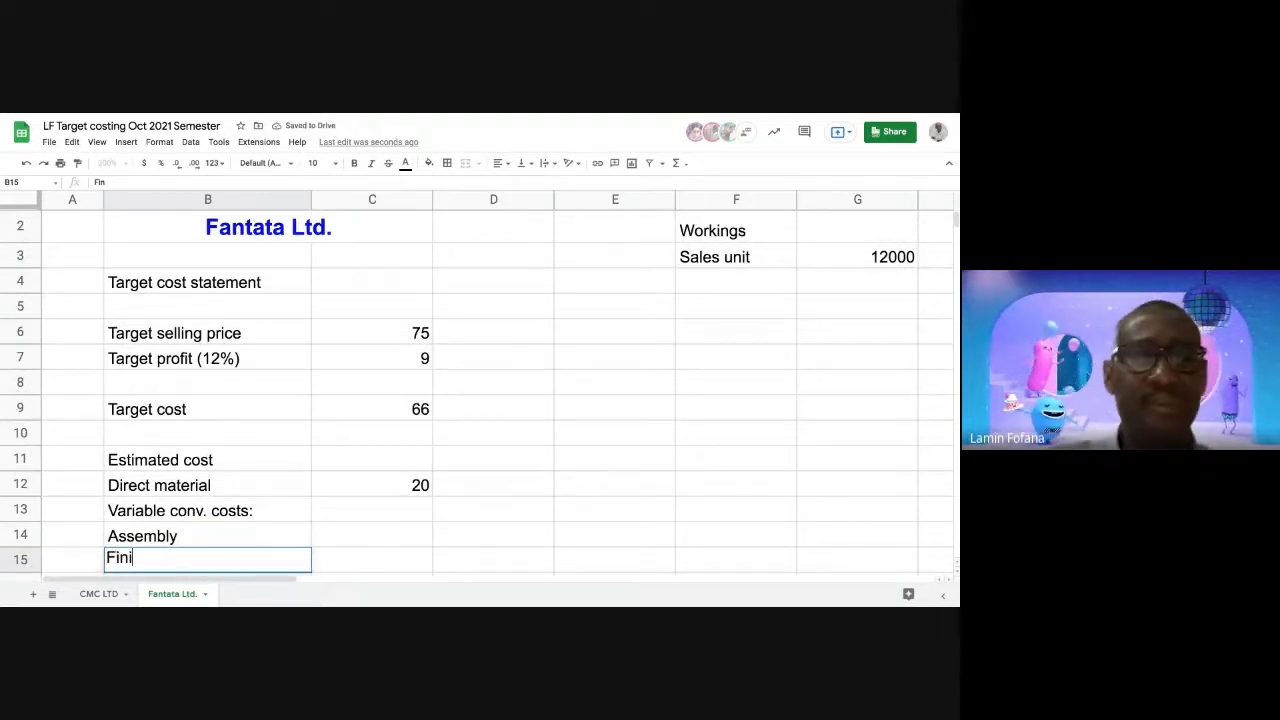
pyautogui.write('shing')
pyautogui.press('Tab')
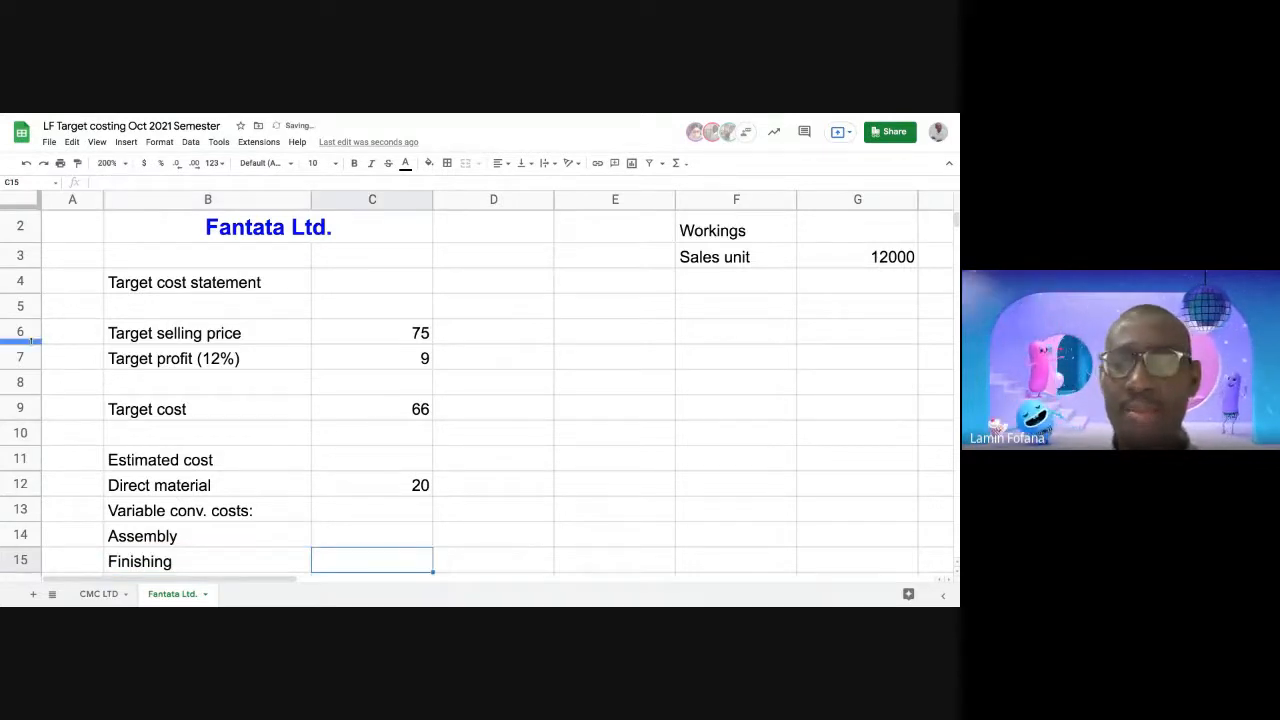
# Enter the conversion cost amounts, 20 for Assembly in C14 and 12 for Finishing in C15
pyautogui.press('Up')
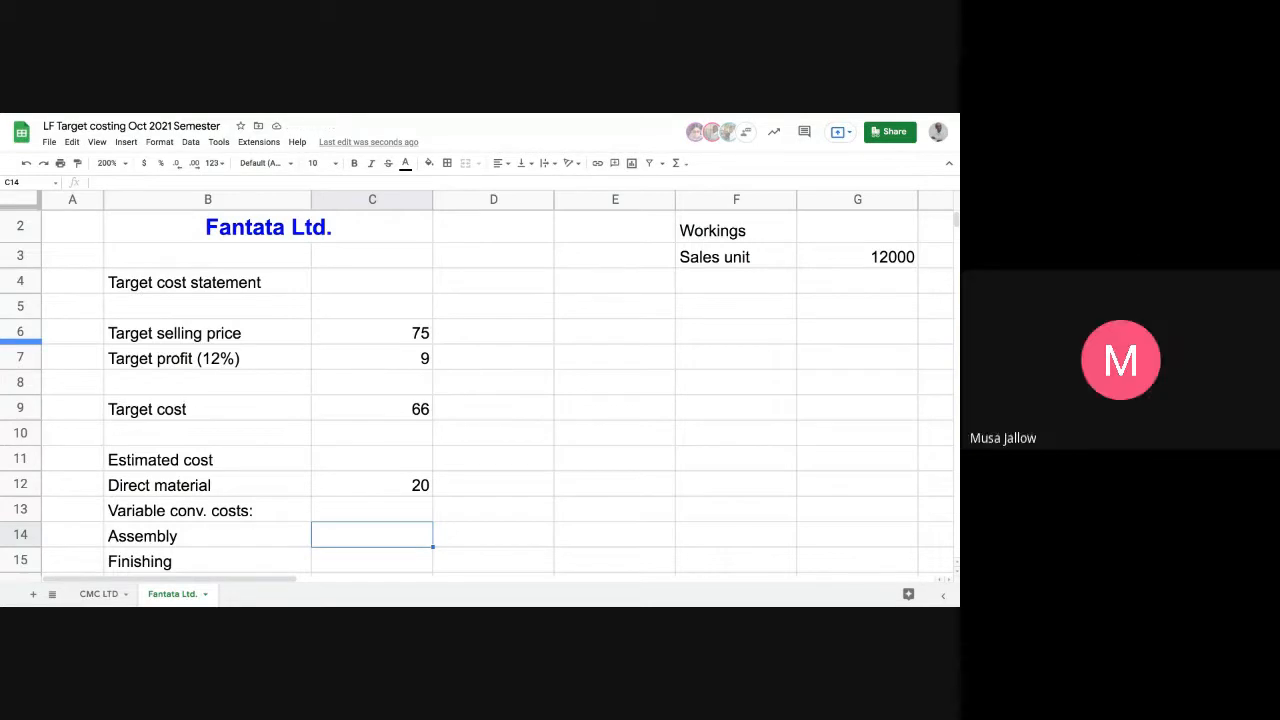
pyautogui.write('20')
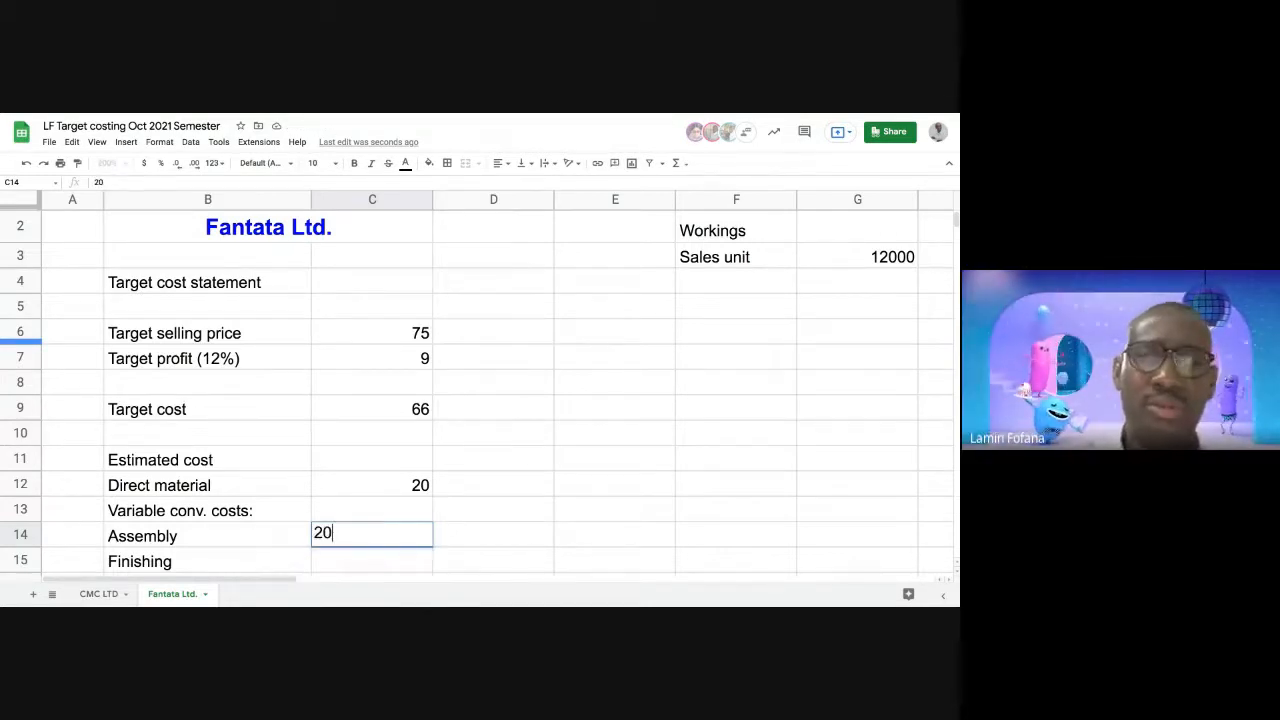
pyautogui.press('Return')
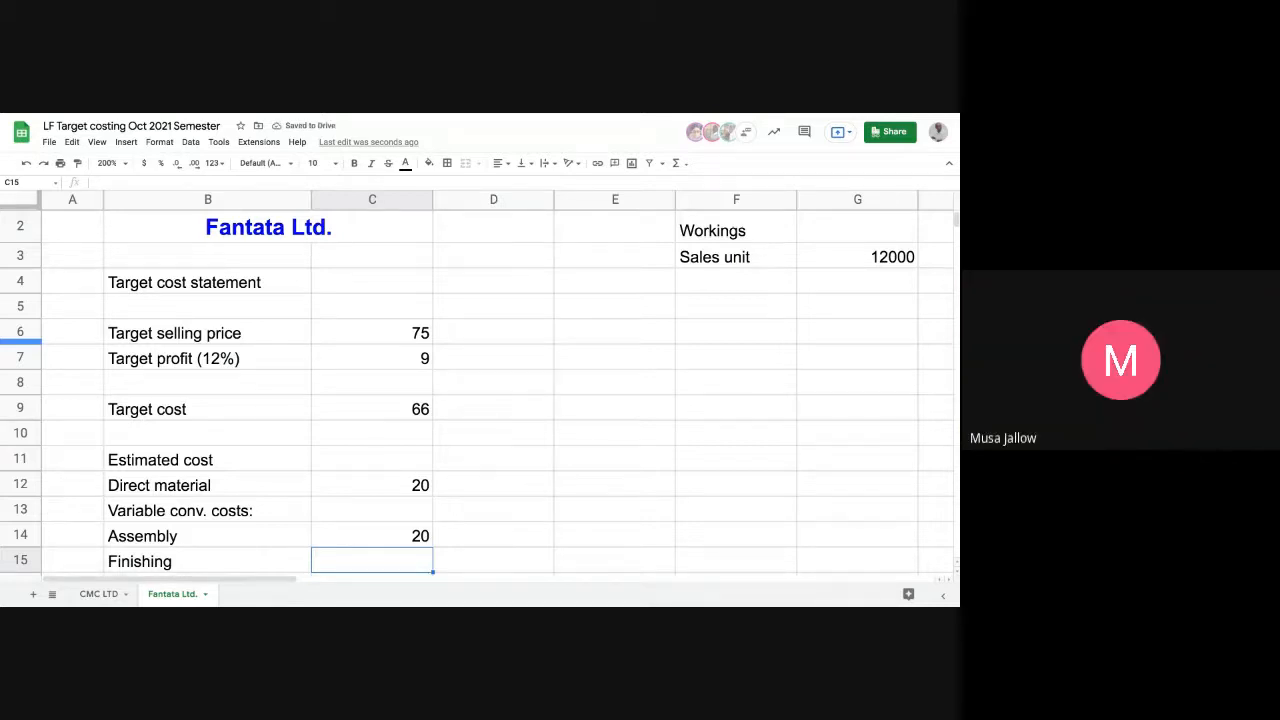
pyautogui.write('12')
pyautogui.press('Return')
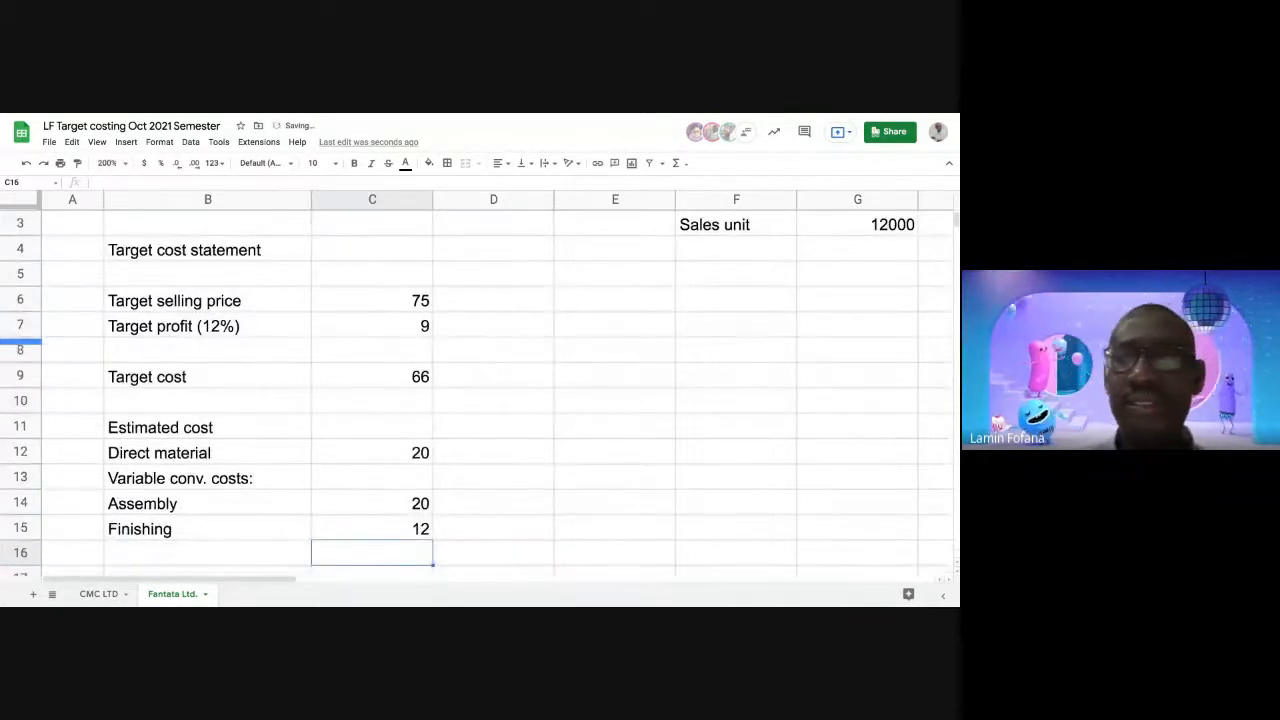
# Add the label "Prime cost" in cell B16, directly below the Finishing line
pyautogui.press('Down')
pyautogui.press('Down')
pyautogui.press('Down')
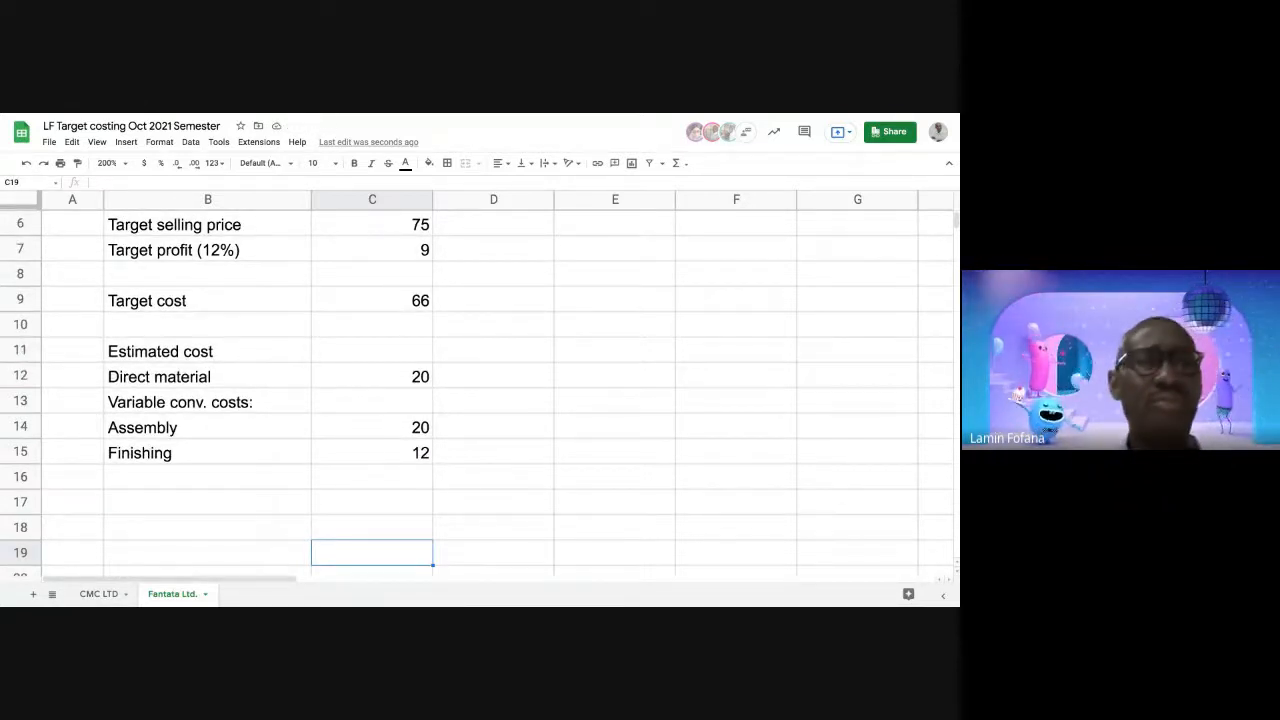
pyautogui.click(173, 483)
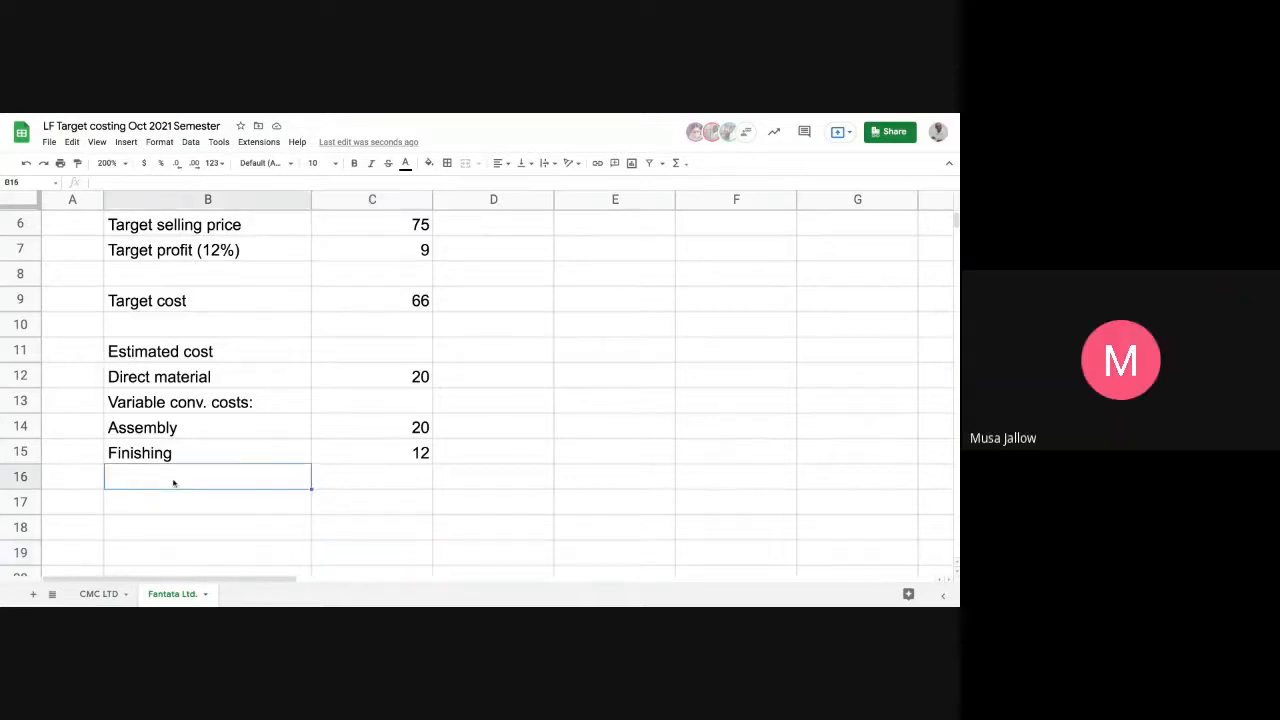
pyautogui.write('Pri')
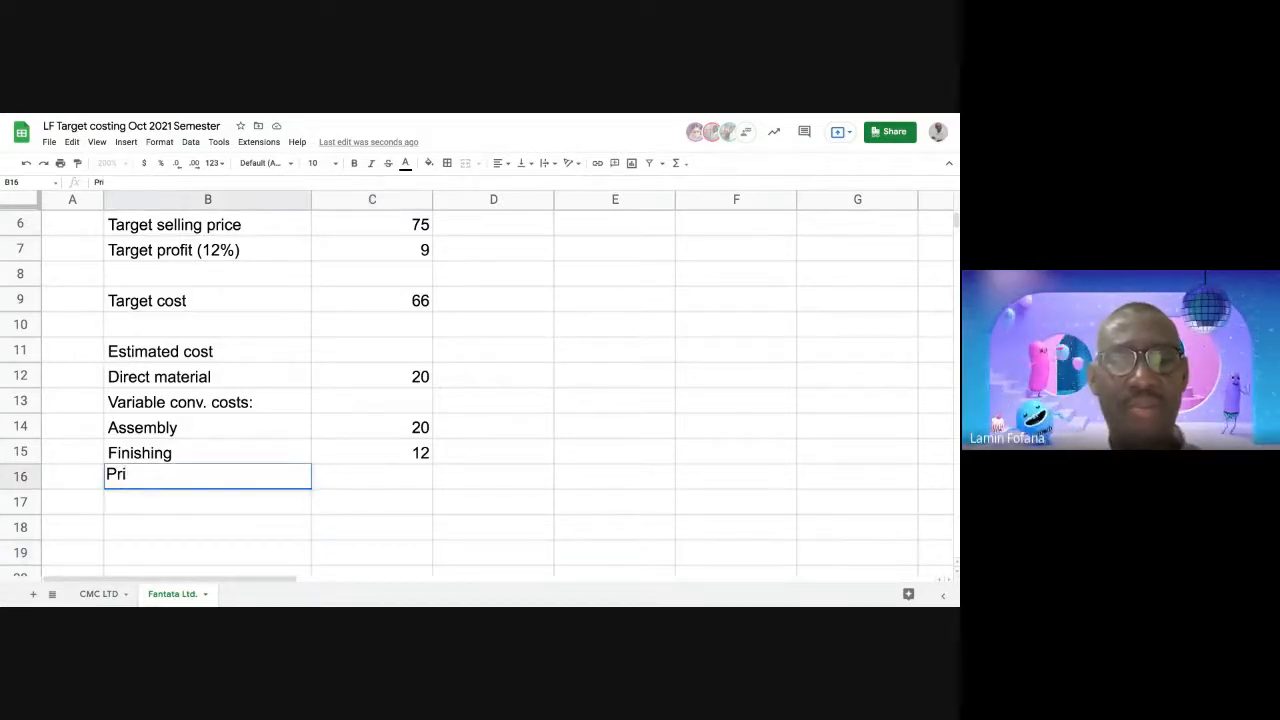
pyautogui.write('me co')
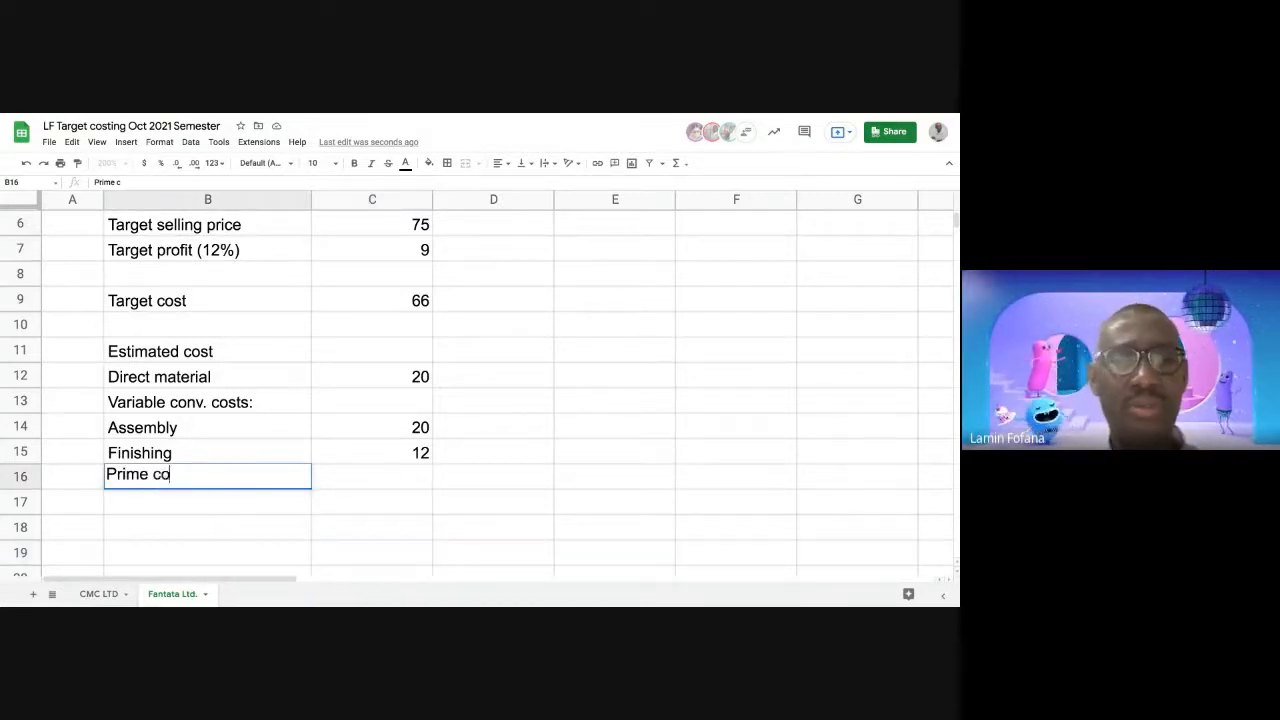
pyautogui.write('st')
pyautogui.press('Return')
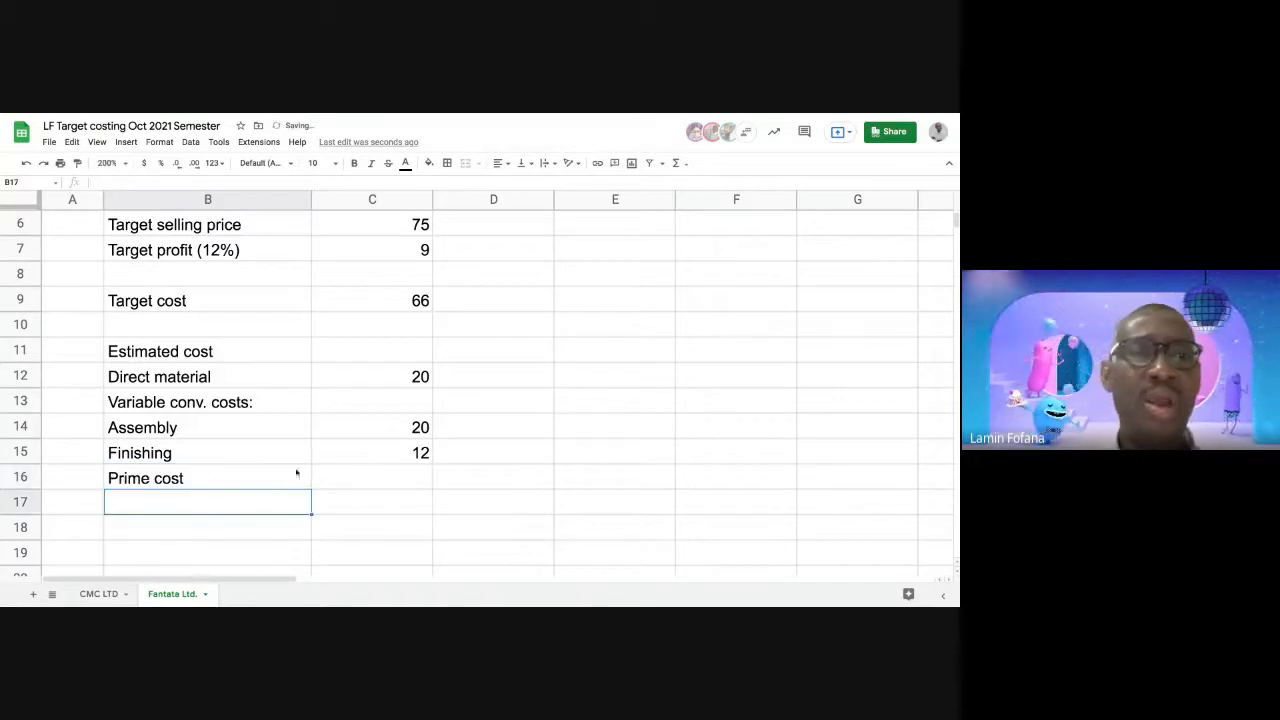
# Total the prime cost in C16 with the formula =sum(C12:C15), covering direct material, assembly and finishing
pyautogui.click(349, 481)
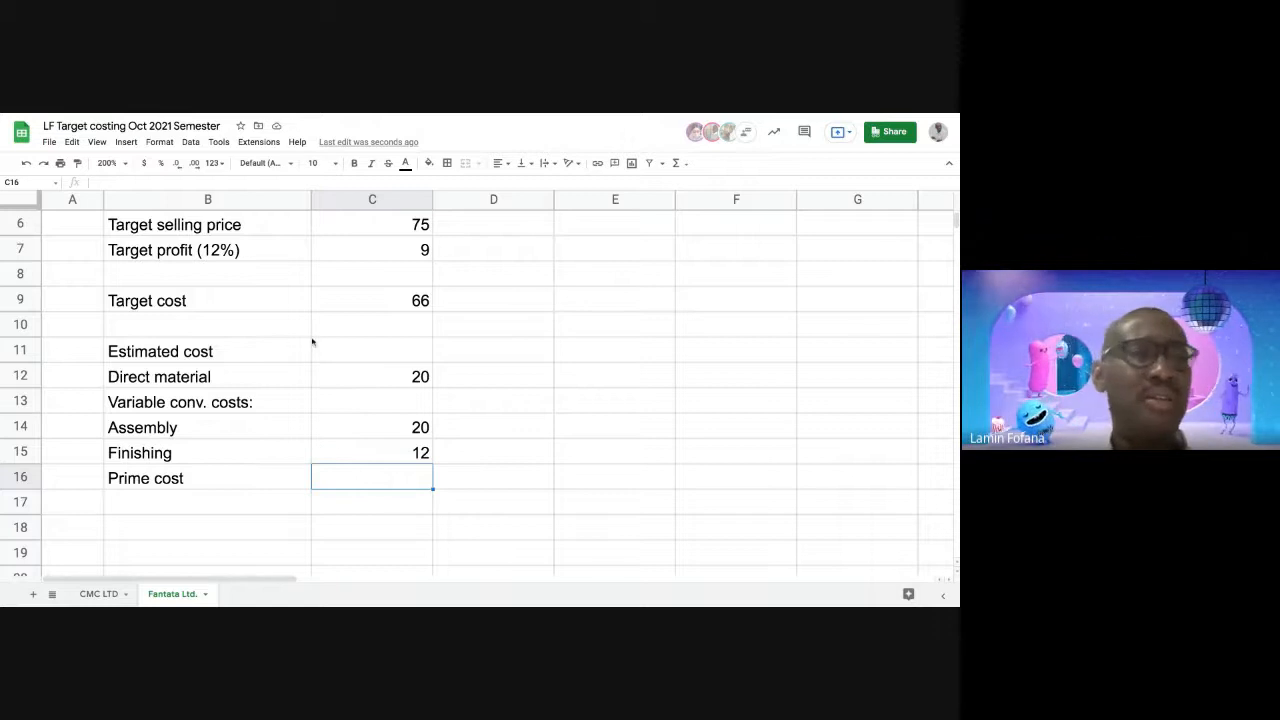
pyautogui.write('=')
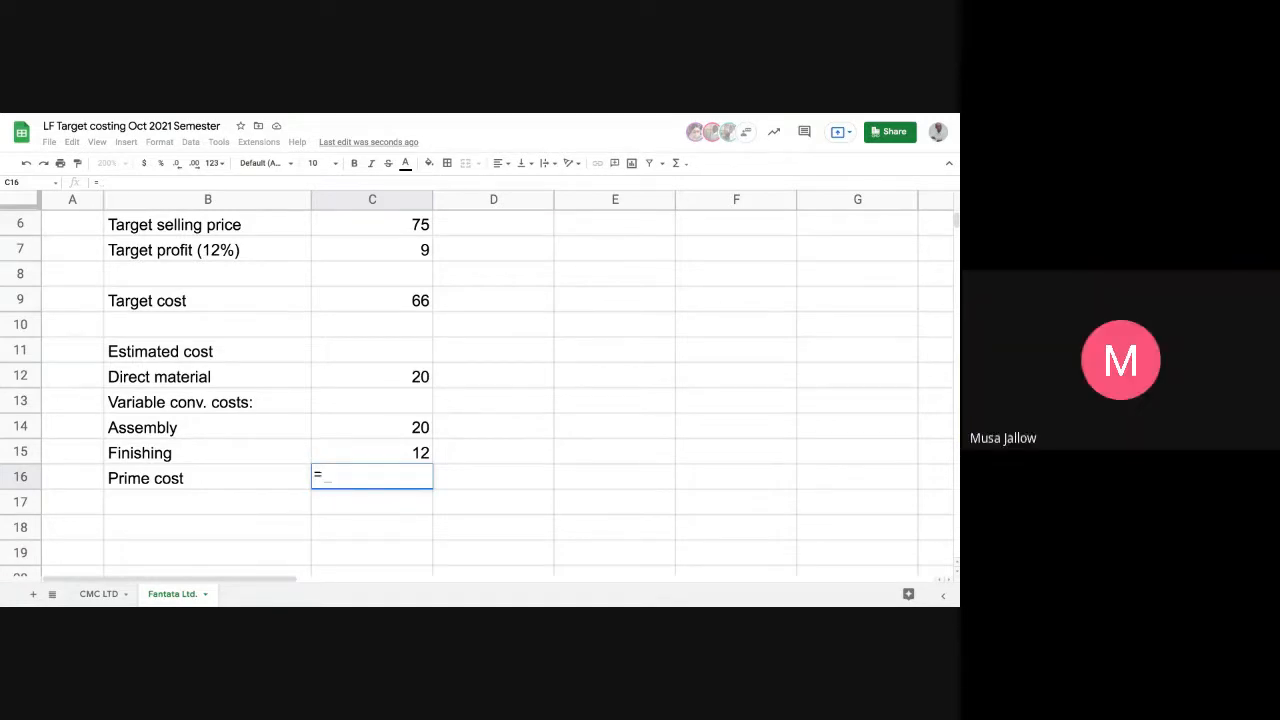
pyautogui.write('sum(')
pyautogui.click(355, 380)
pyautogui.hotkey('shift', 'Down')
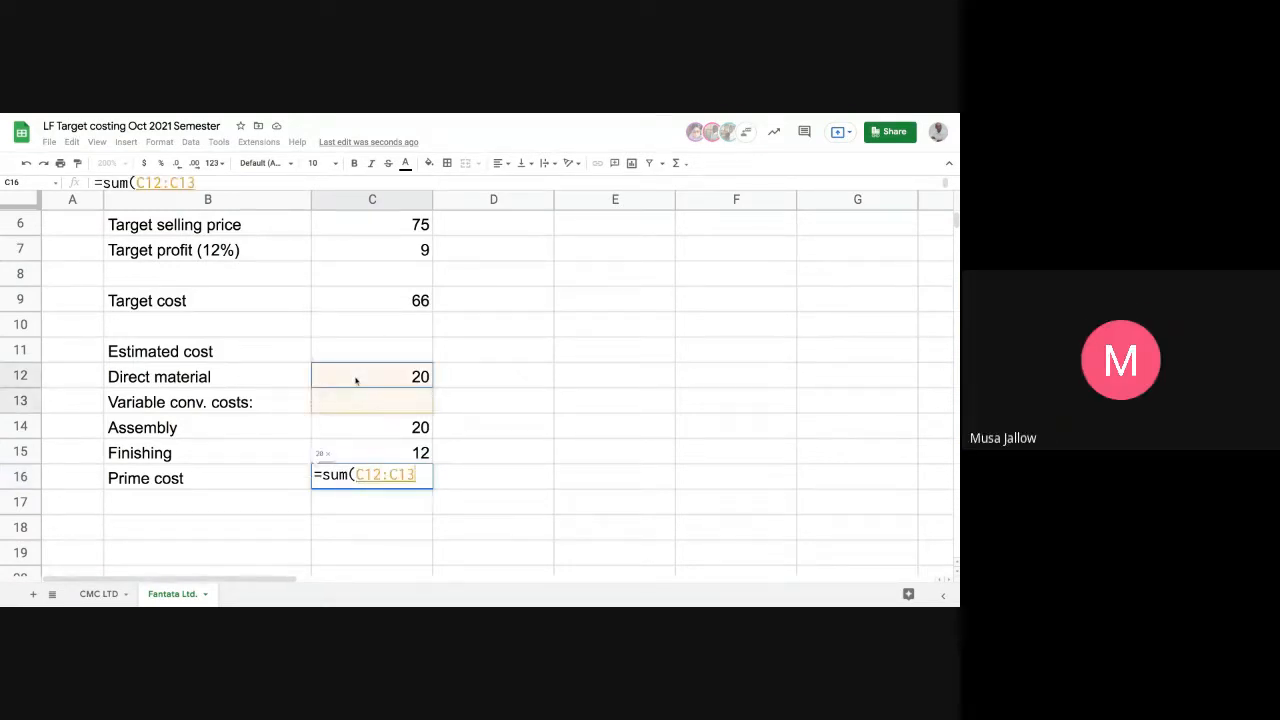
pyautogui.hotkey('shift', 'Down')
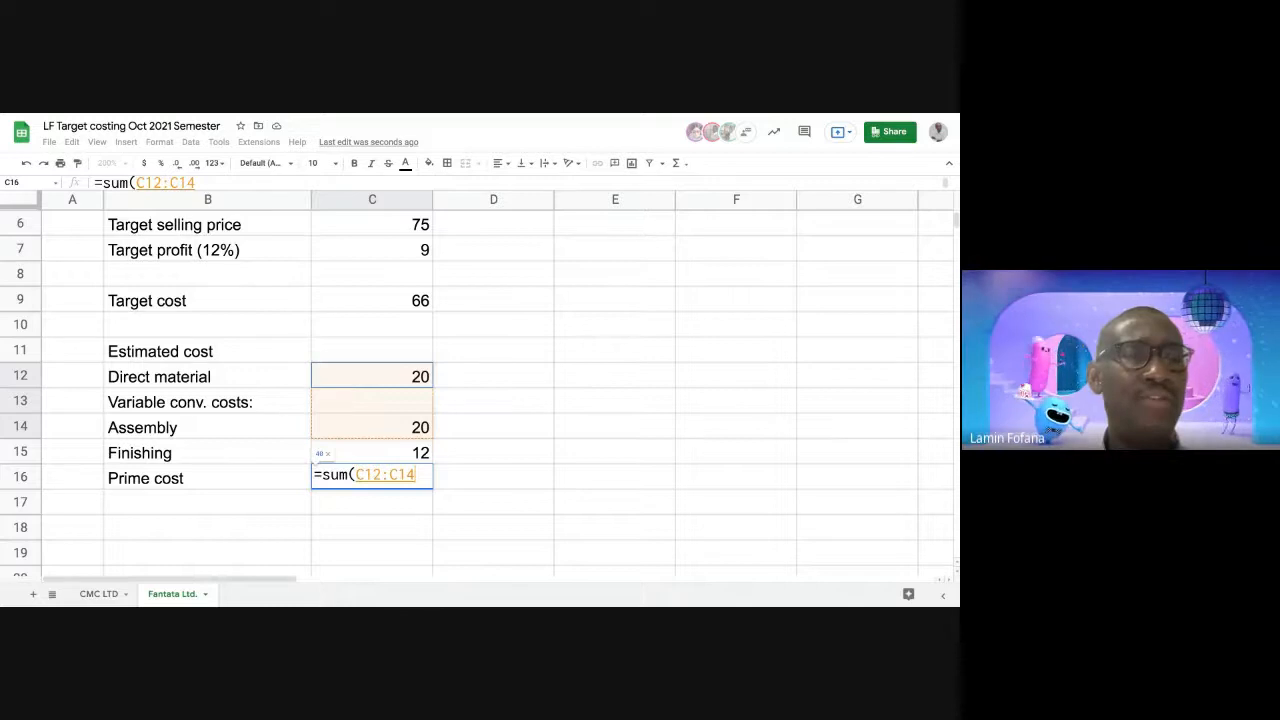
pyautogui.hotkey('shift', 'Down')
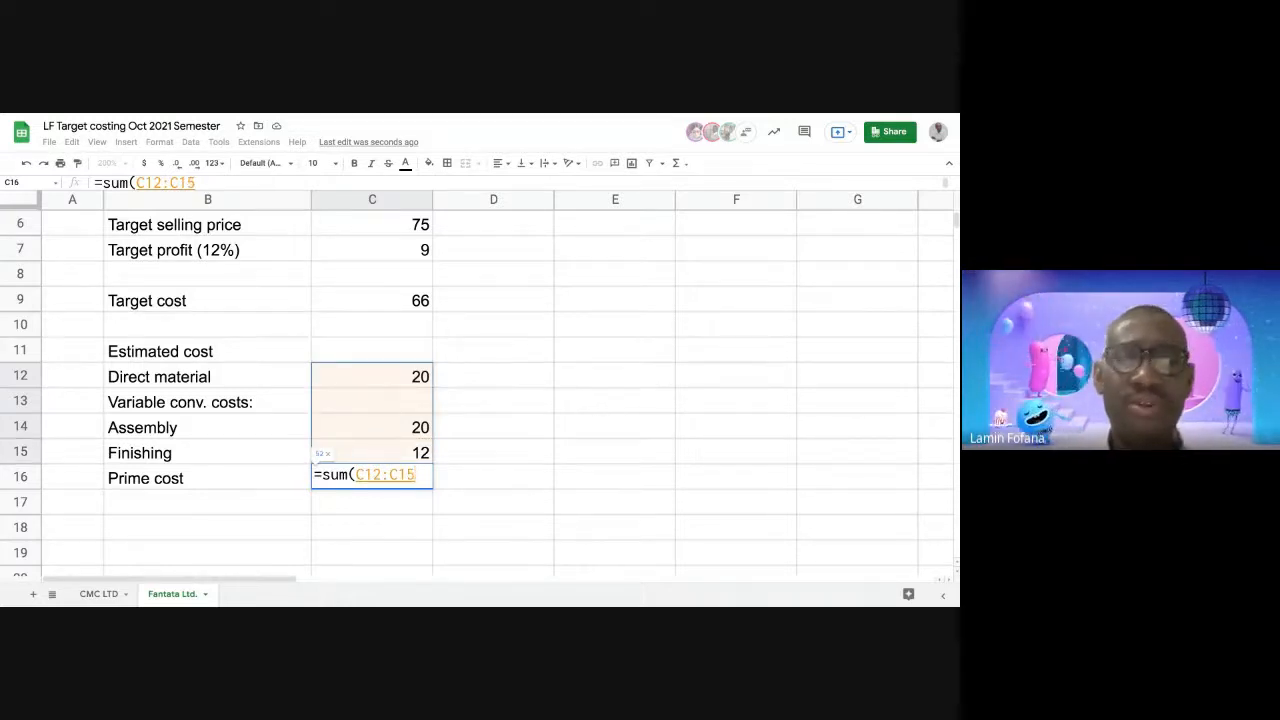
pyautogui.write(')')
pyautogui.press('Return')
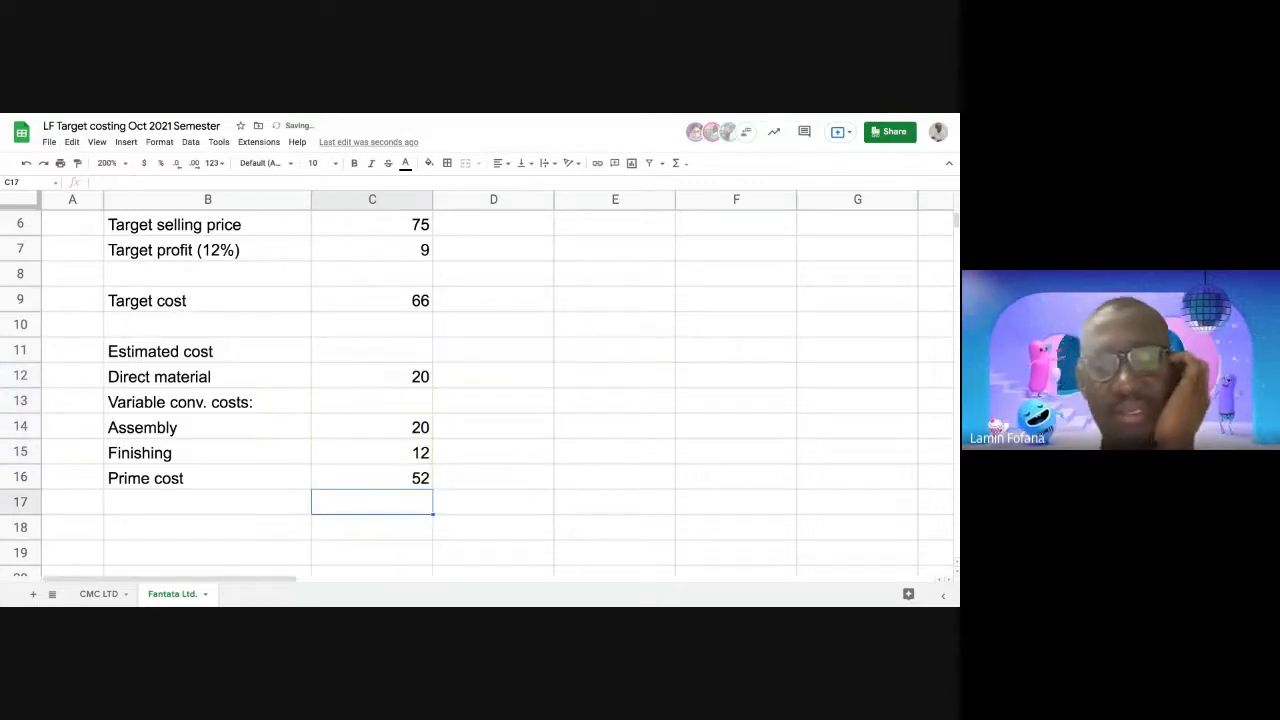
pyautogui.press('Up')
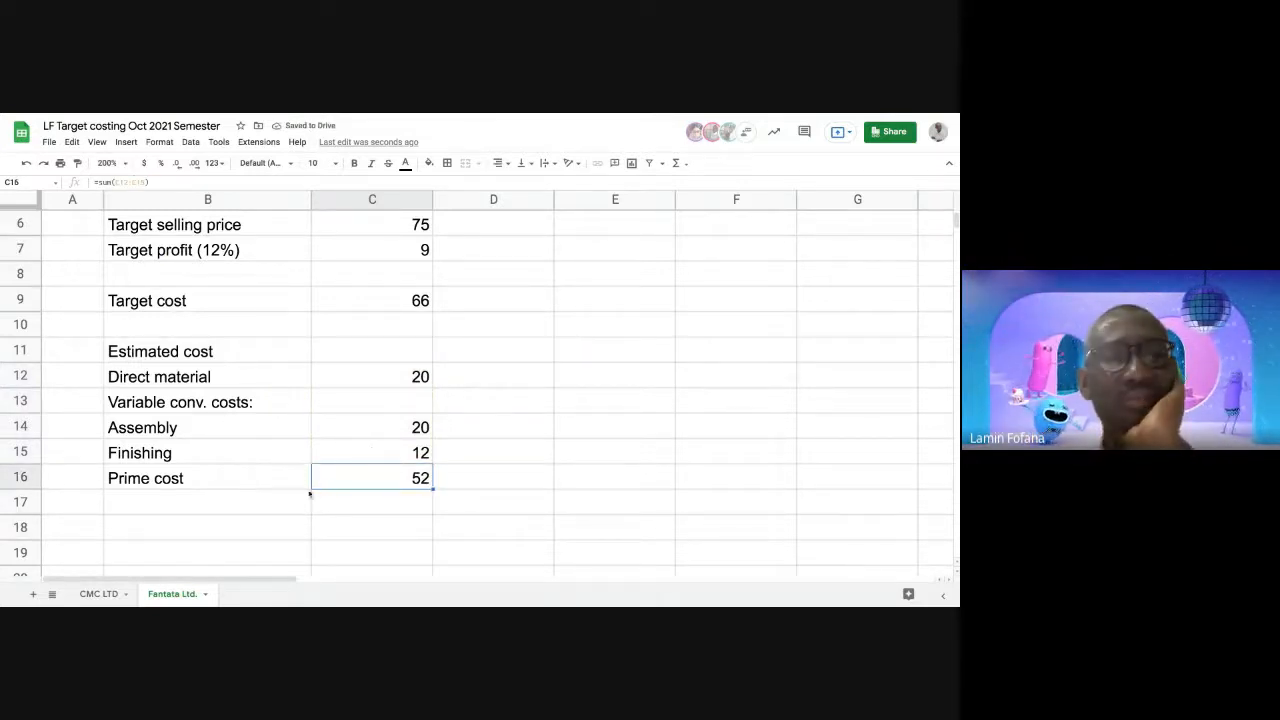
# Add the subheading "Overheads:" in cell B17, below the prime cost line
pyautogui.click(258, 502)
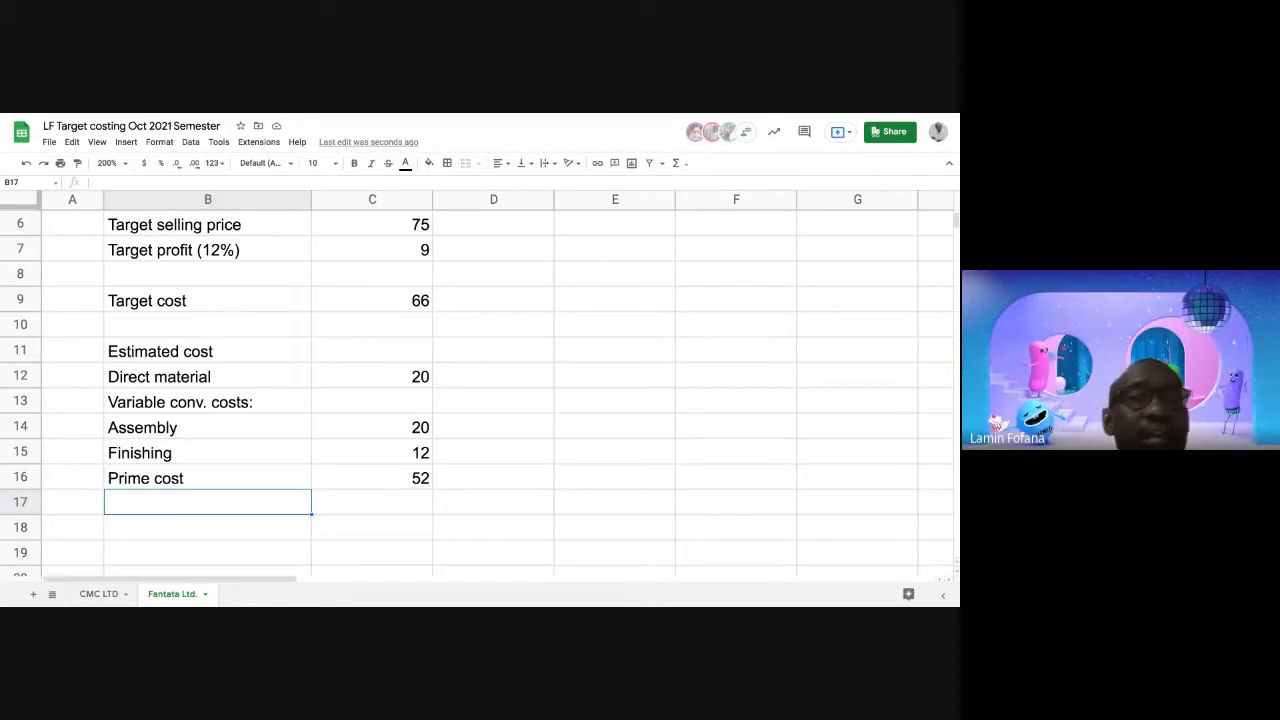
pyautogui.write('Ove')
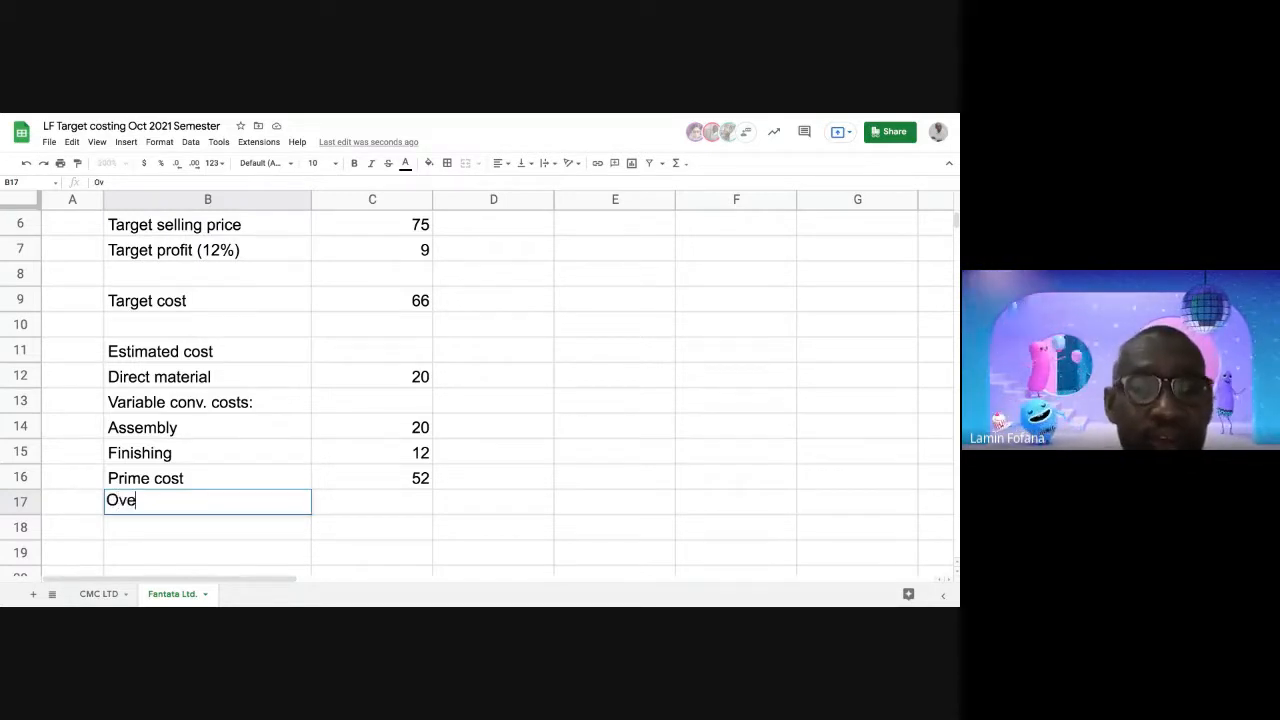
pyautogui.write('rhead')
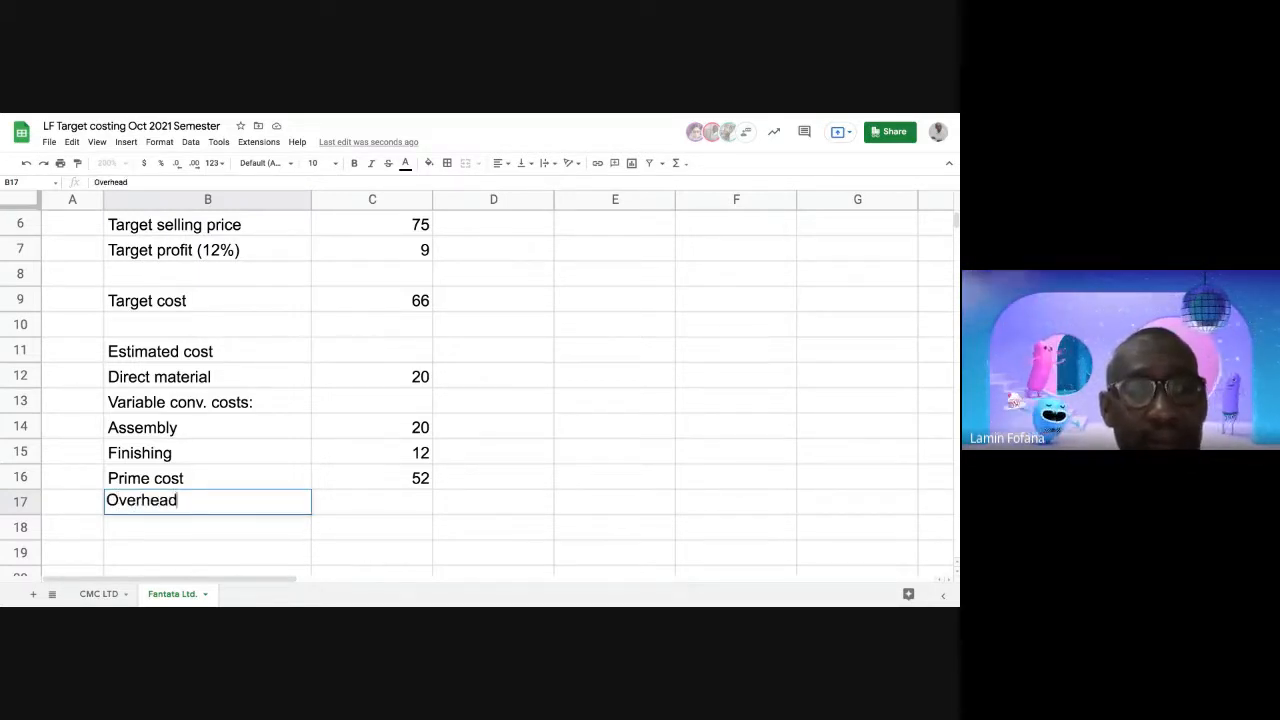
pyautogui.write('s:')
pyautogui.press('Return')
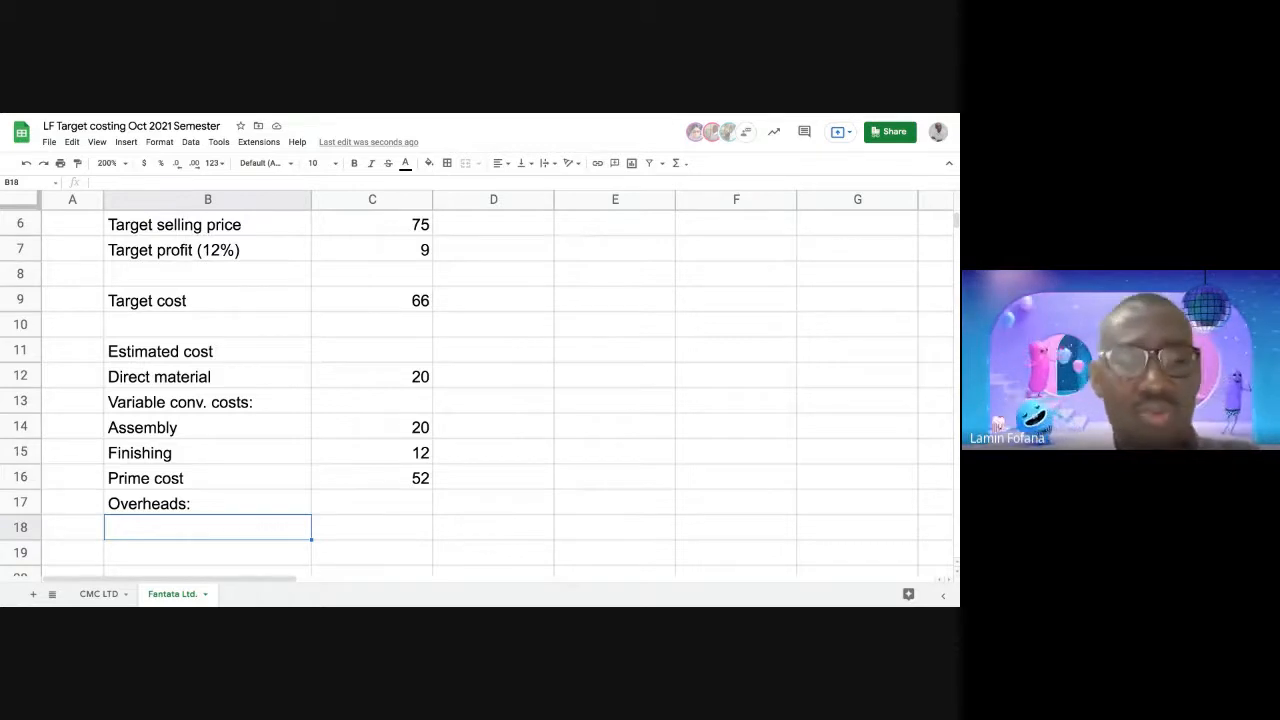
# Add the label "Product specific FC" in cell B18 under the Overheads subheading
pyautogui.write('P')
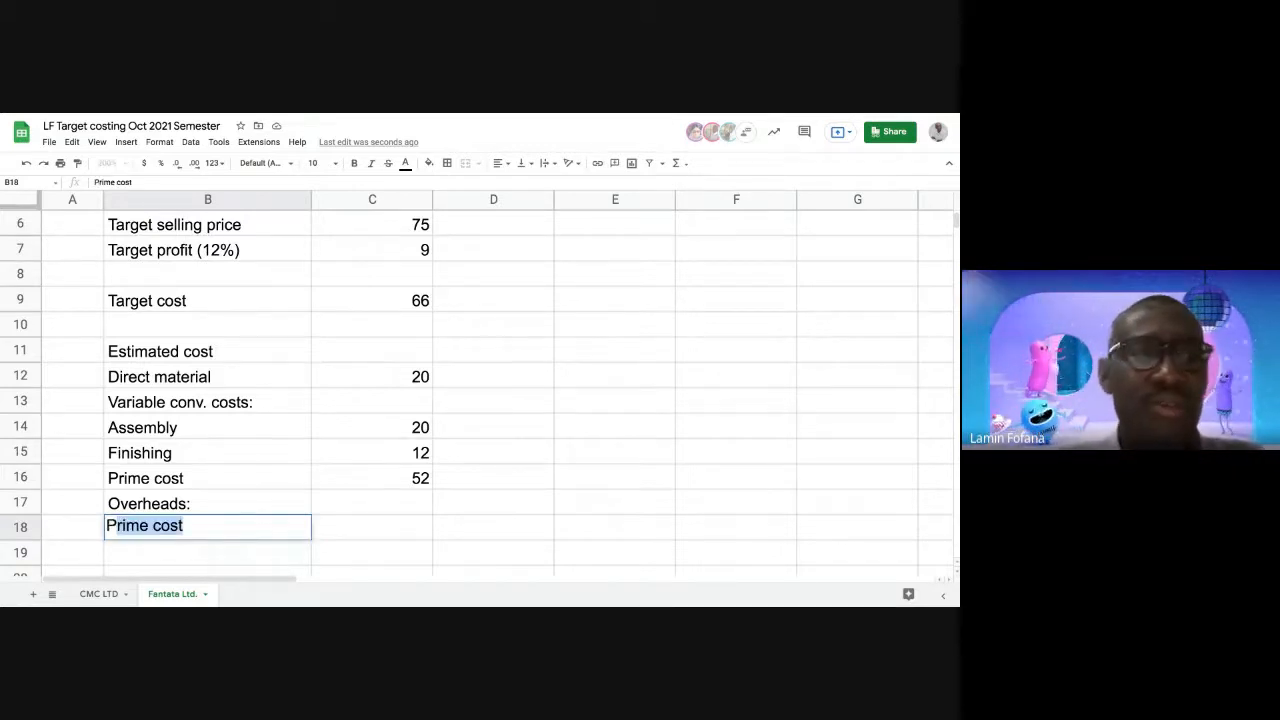
pyautogui.write('ro')
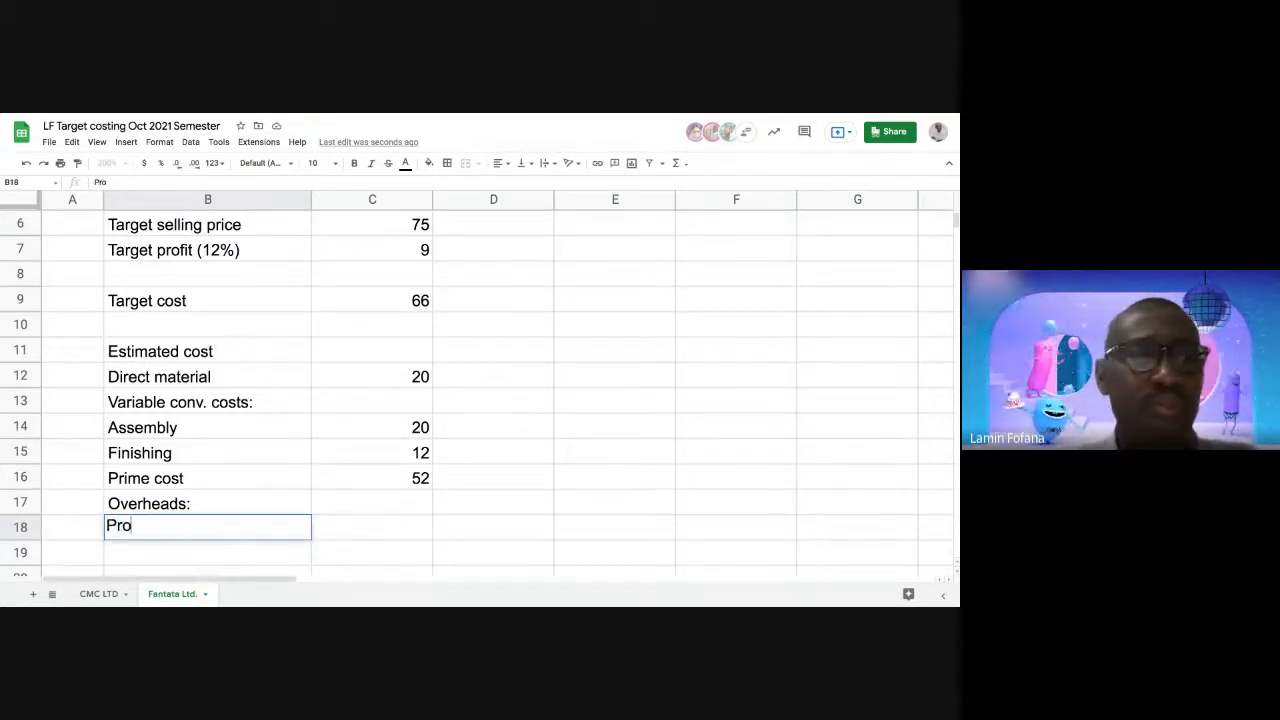
pyautogui.write('duct s')
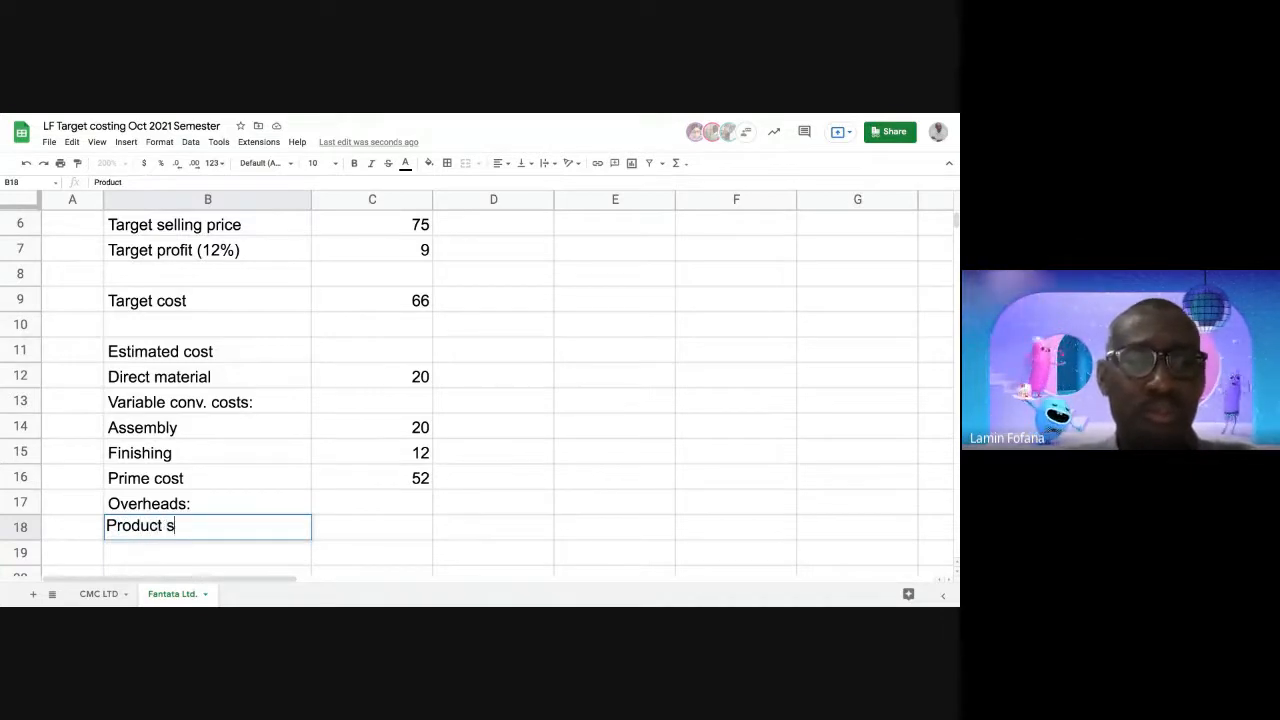
pyautogui.write('pecifi')
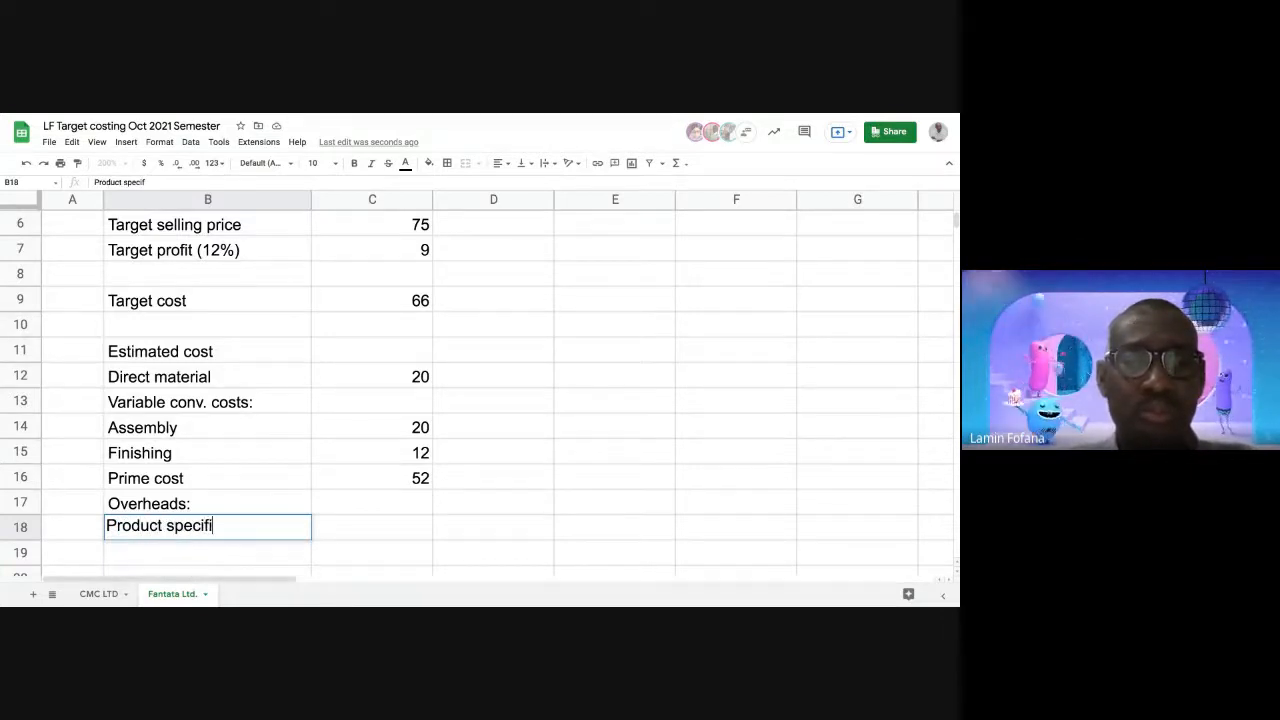
pyautogui.write('c FC')
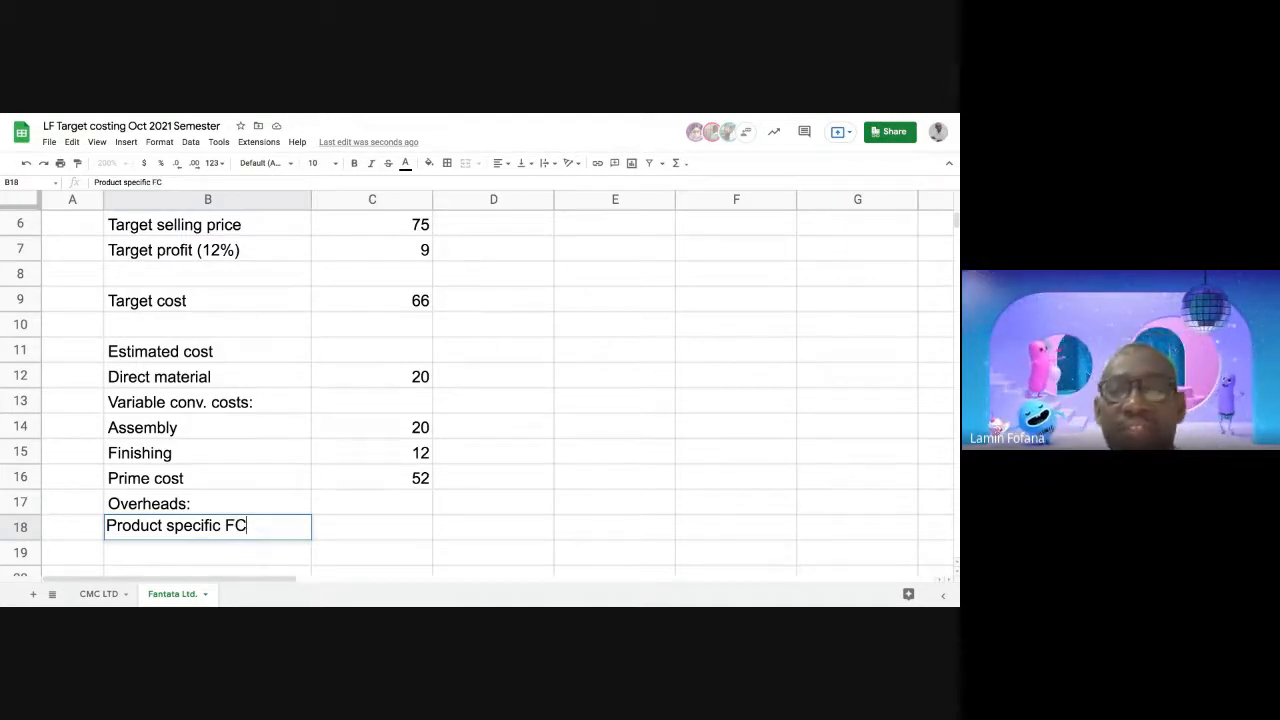
pyautogui.press('Tab')
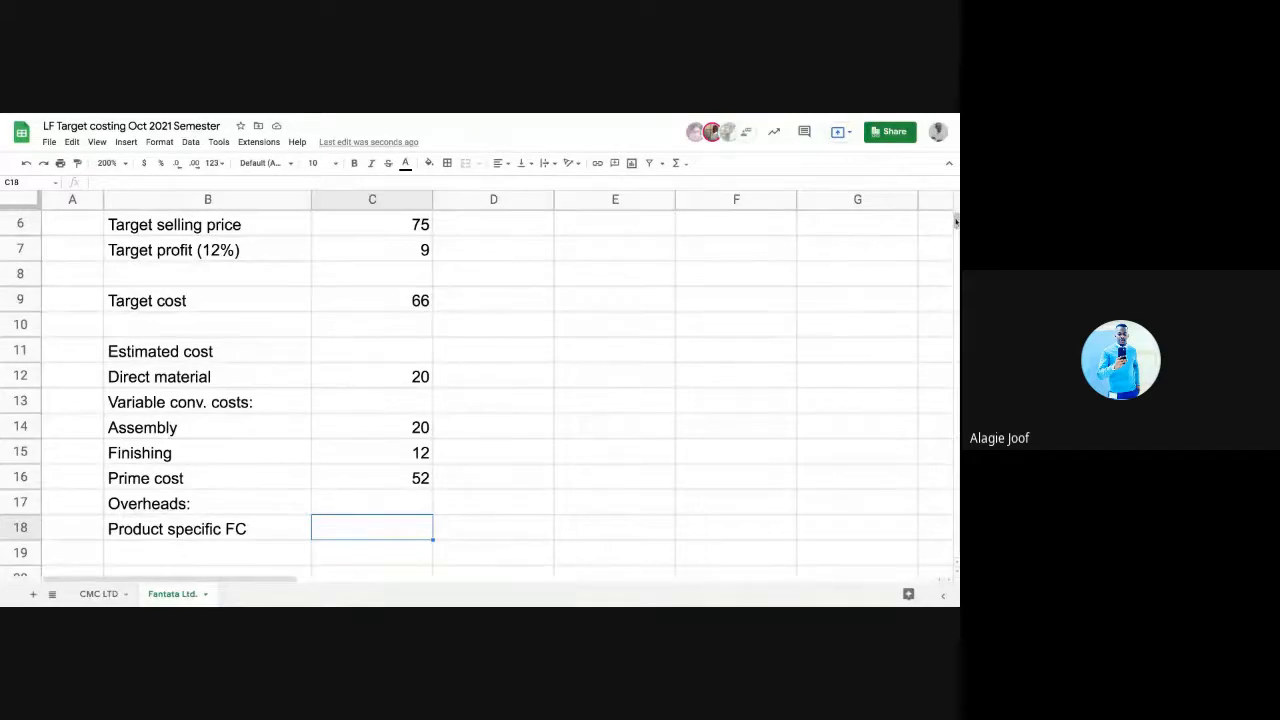
# Set the sheet zoom to 150% so the cost statement and the workings fit in view together
pyautogui.scroll(2, 955, 220)
pyautogui.moveTo(956, 222)
pyautogui.mouseDown()
pyautogui.moveTo(956, 240)
pyautogui.moveTo(956, 217)
pyautogui.mouseUp()
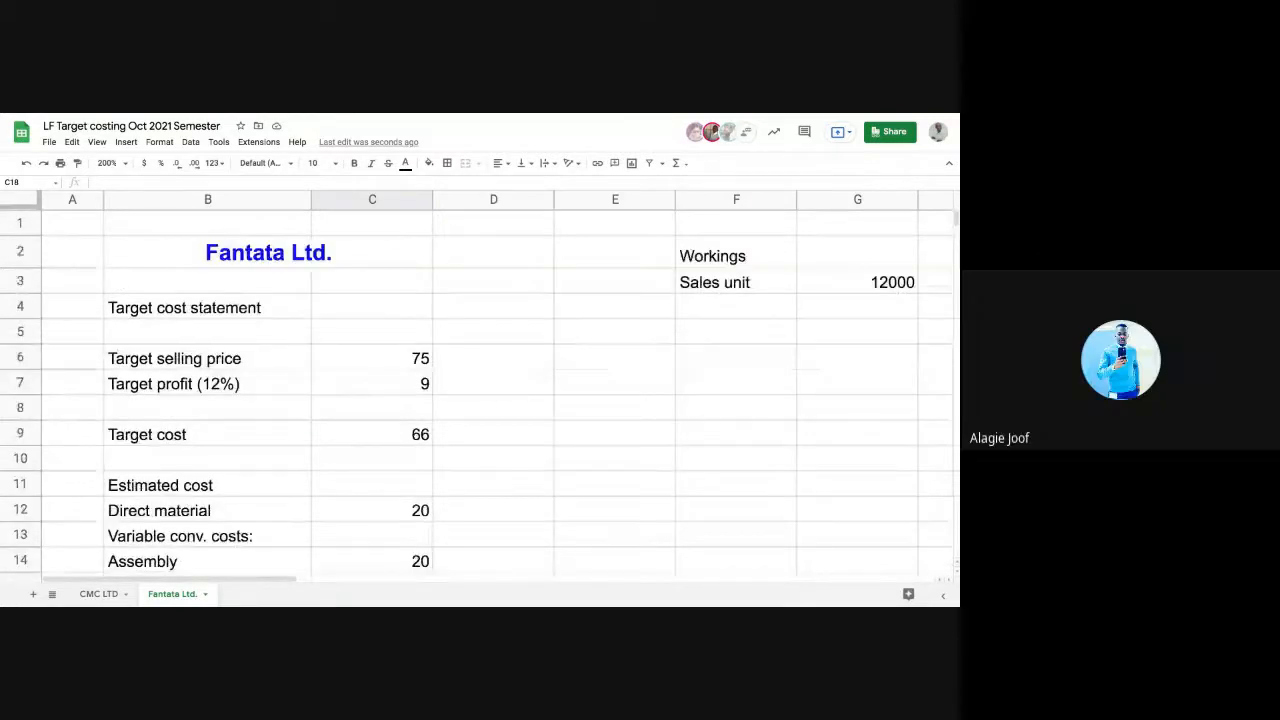
pyautogui.click(108, 163)
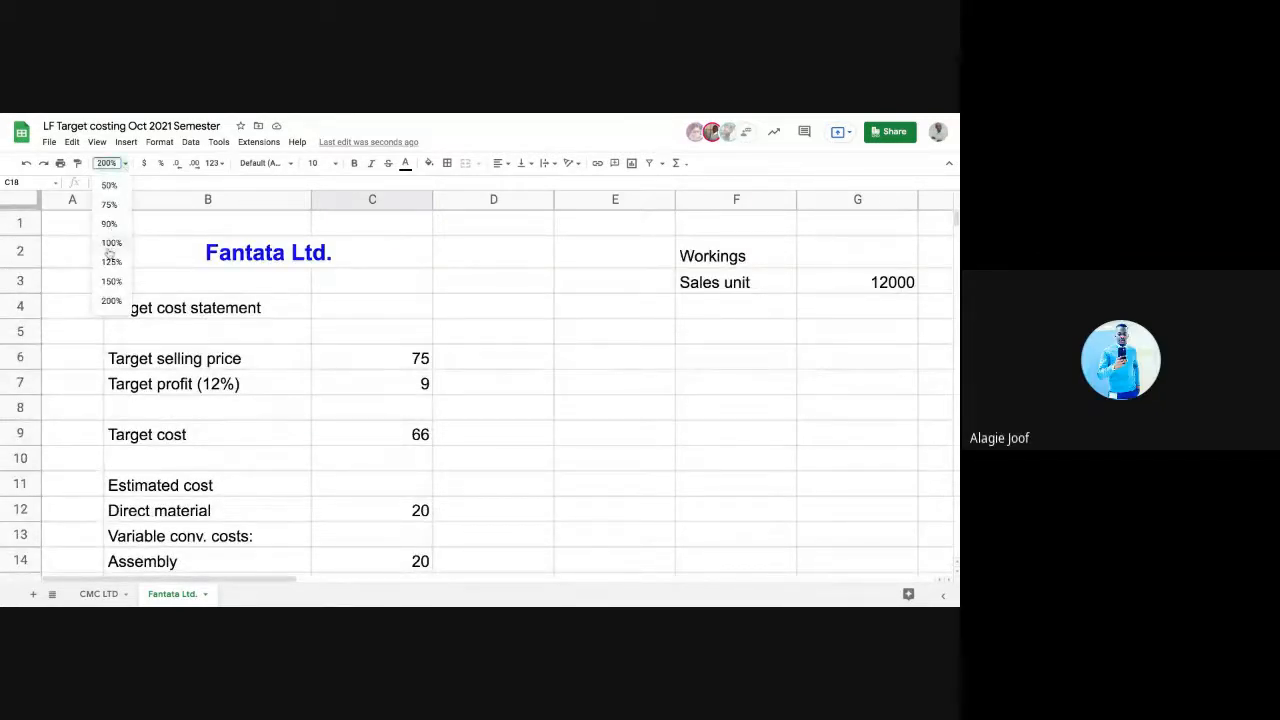
pyautogui.click(110, 281)
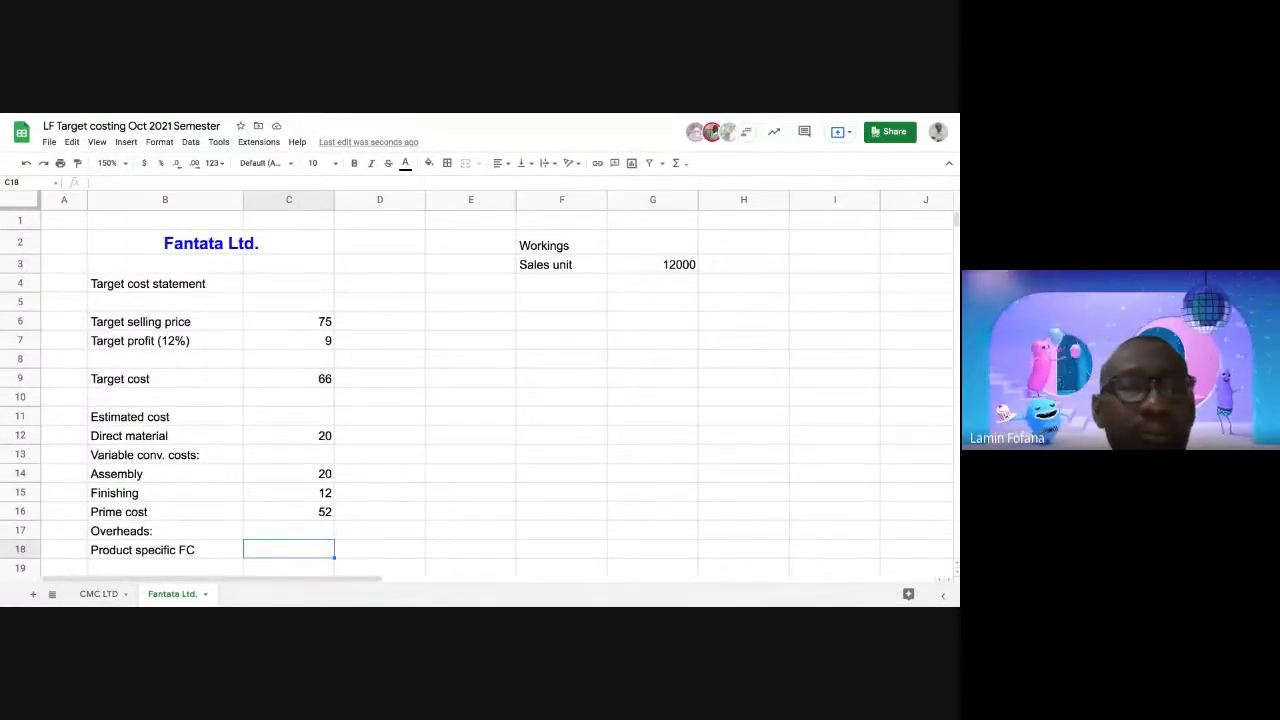
# Calculate the product specific fixed cost per unit in C18 with the formula =170000/G3, dividing by the sales units in the workings
pyautogui.write('=')
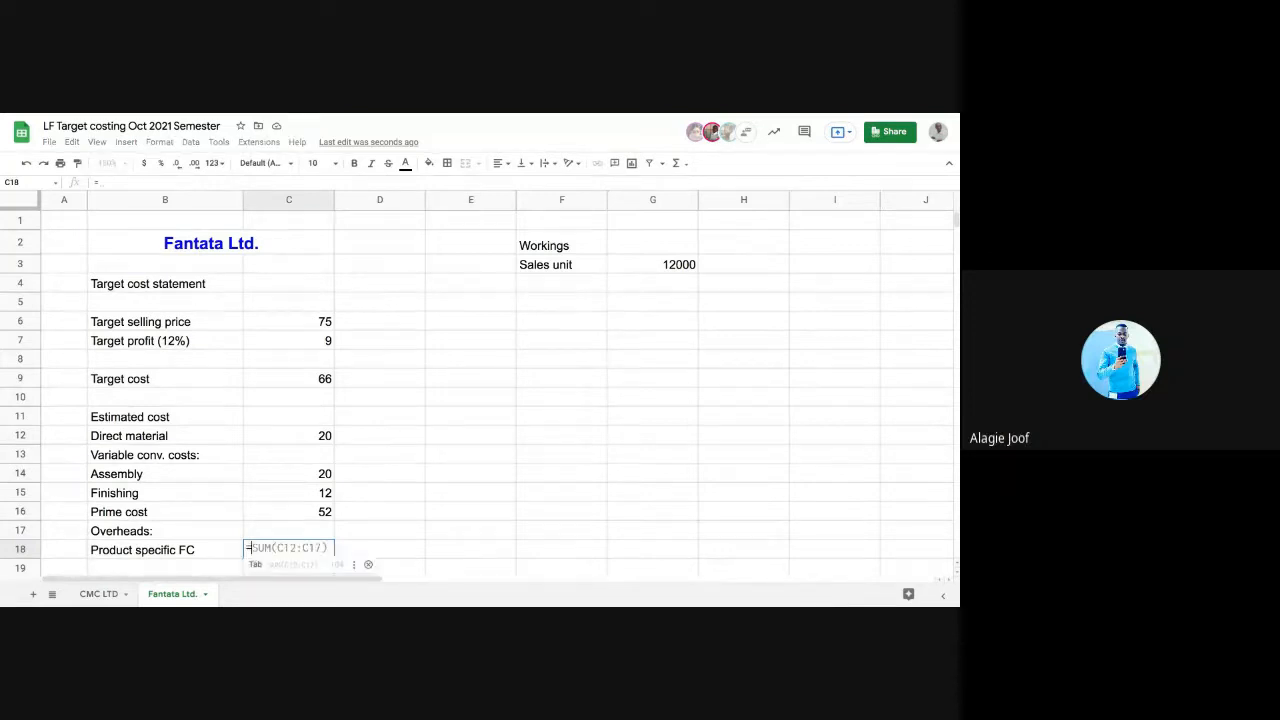
pyautogui.write('1')
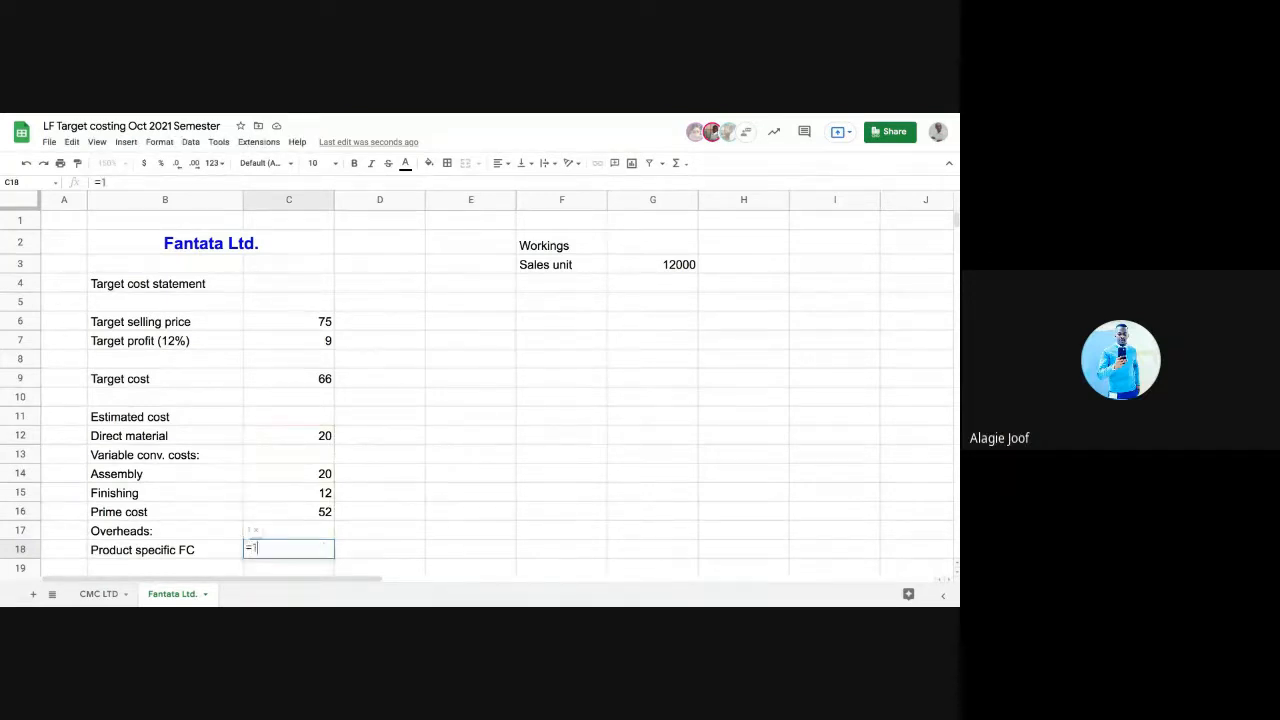
pyautogui.write('7000')
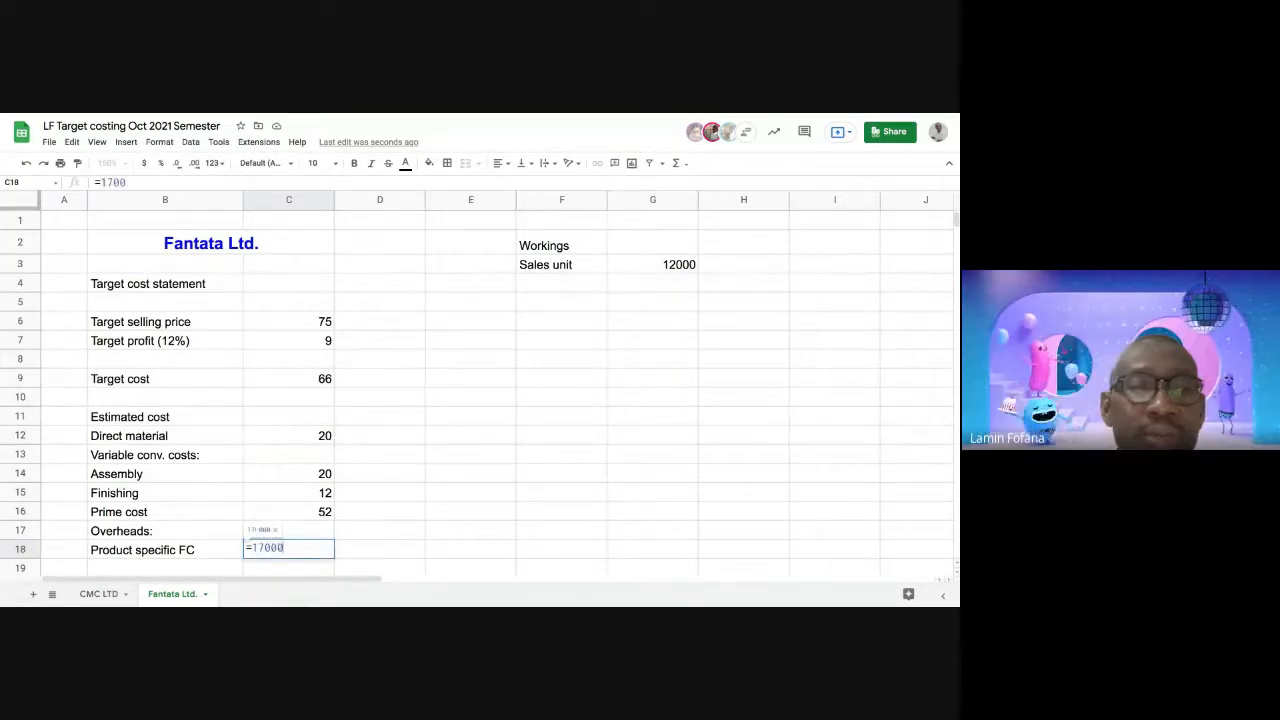
pyautogui.write('0/')
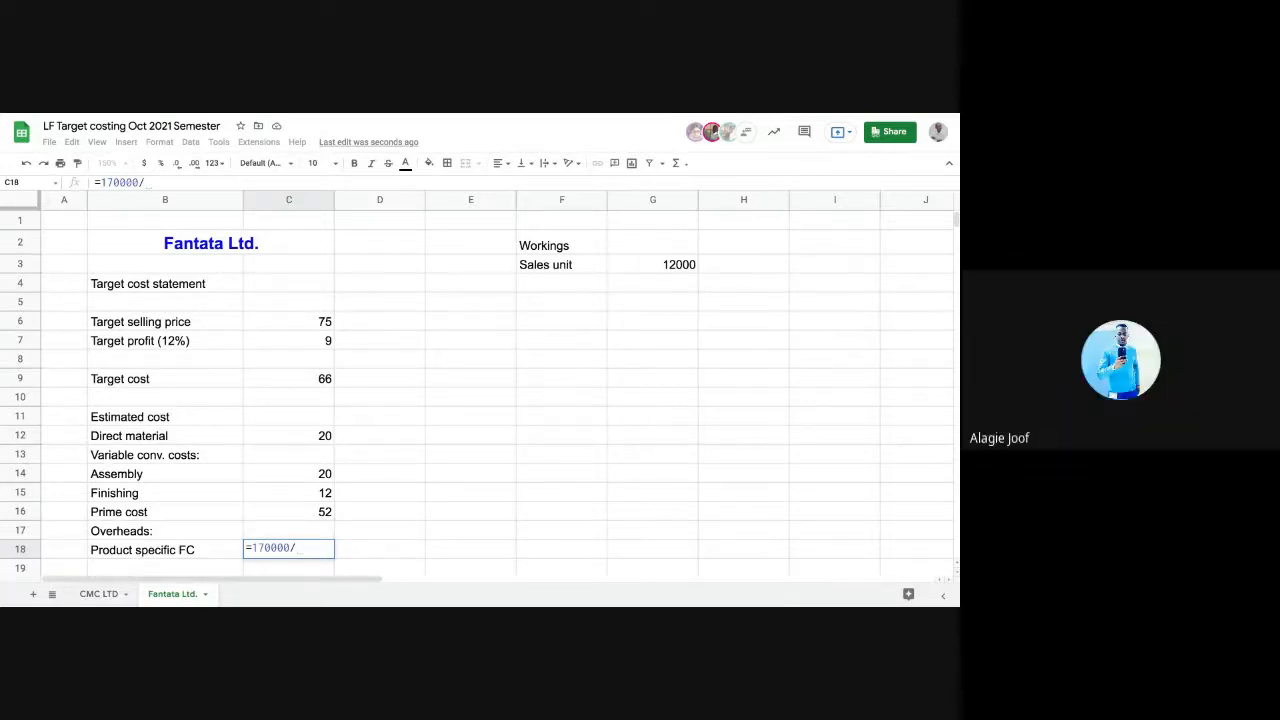
pyautogui.click(648, 268)
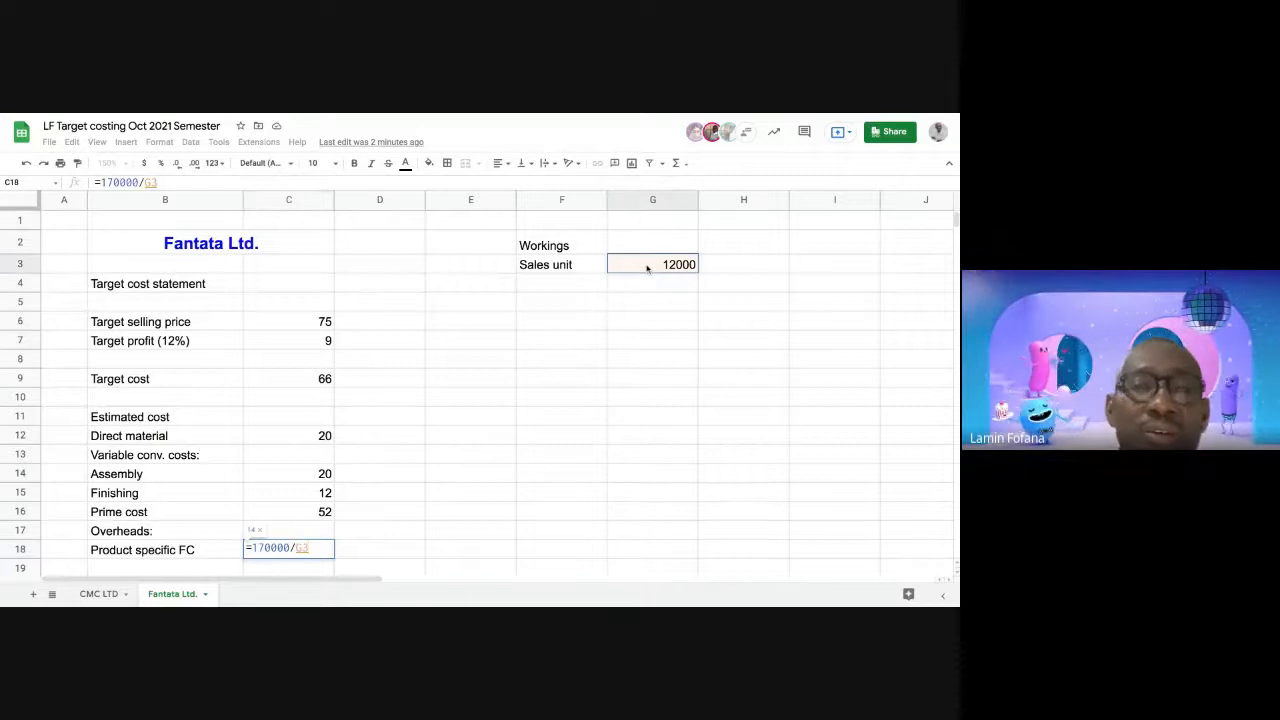
pyautogui.press('Return')
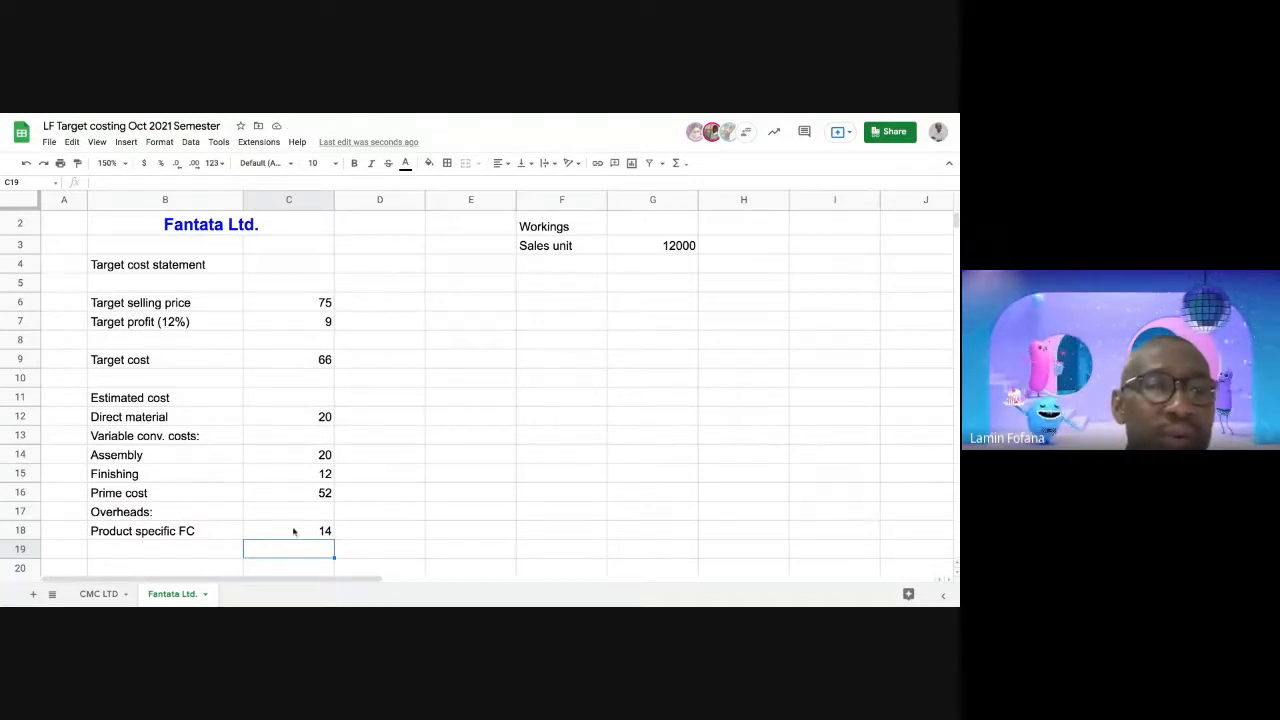
# Add a "Co. FC" line in row 19 and calculate its cost per unit in C19 with the formula =50000/G3
pyautogui.click(204, 549)
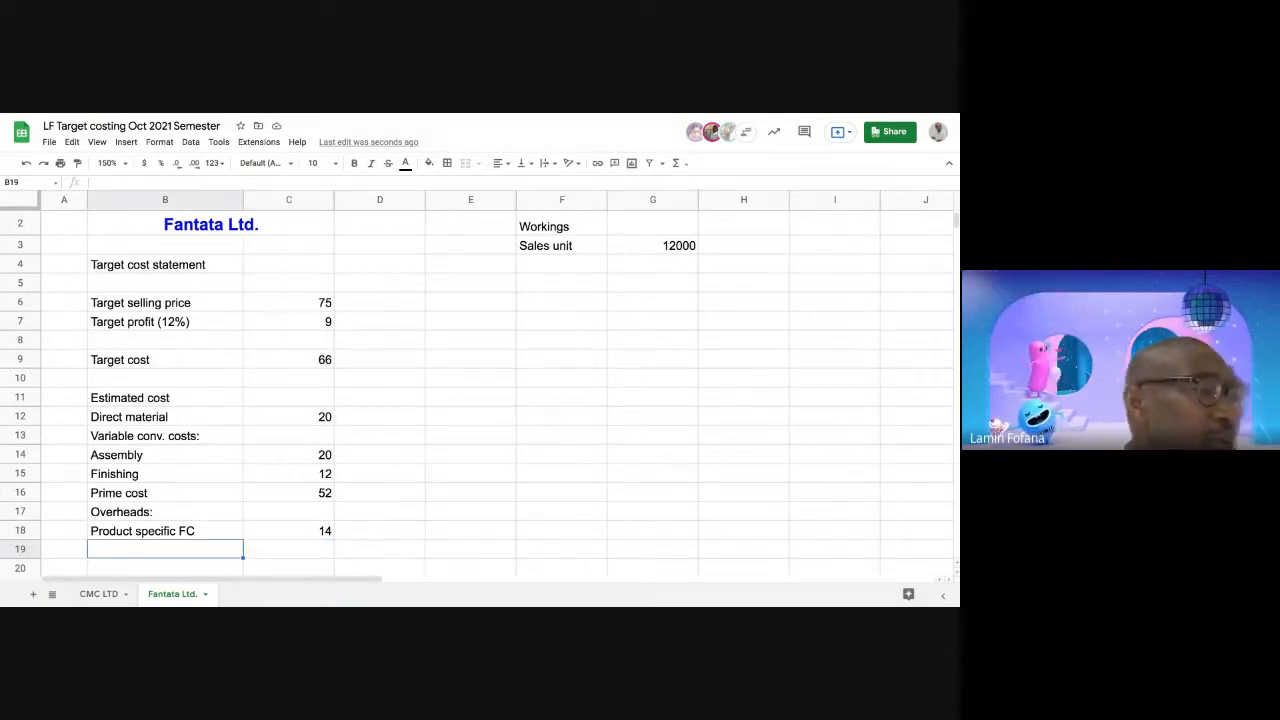
pyautogui.write('C')
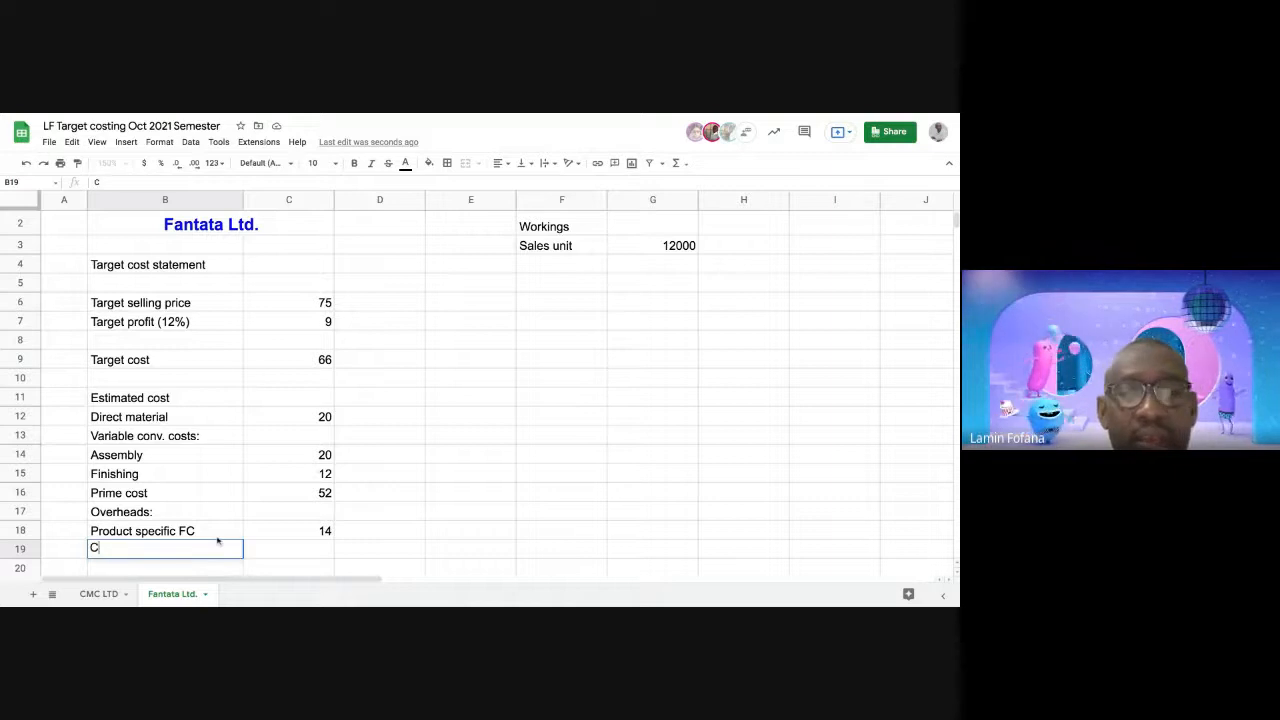
pyautogui.write('o. ')
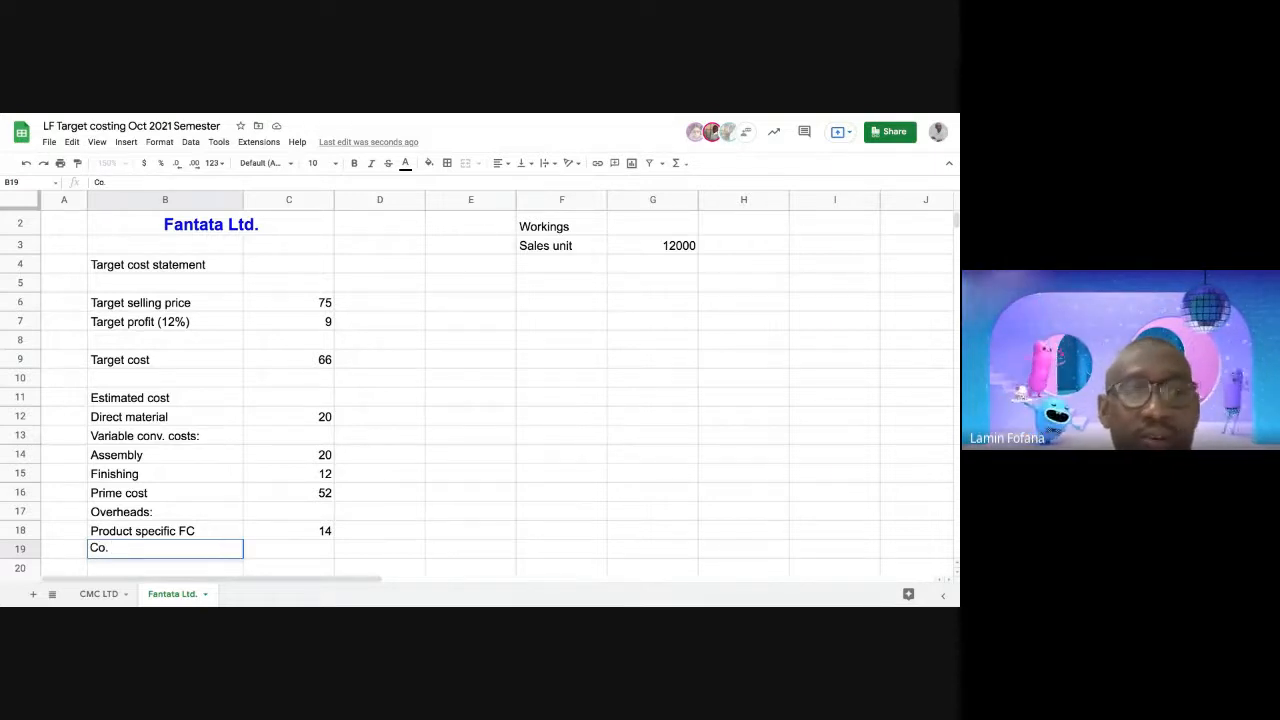
pyautogui.write('FC')
pyautogui.press('Tab')
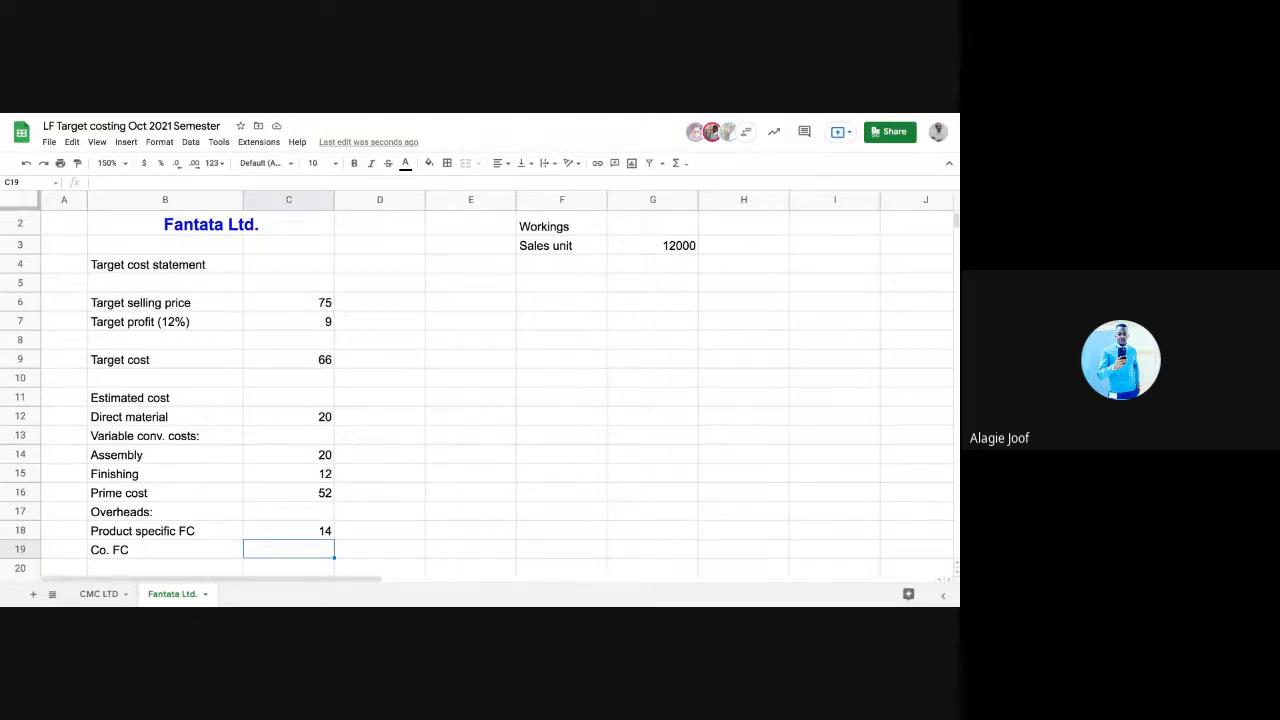
pyautogui.write('=5')
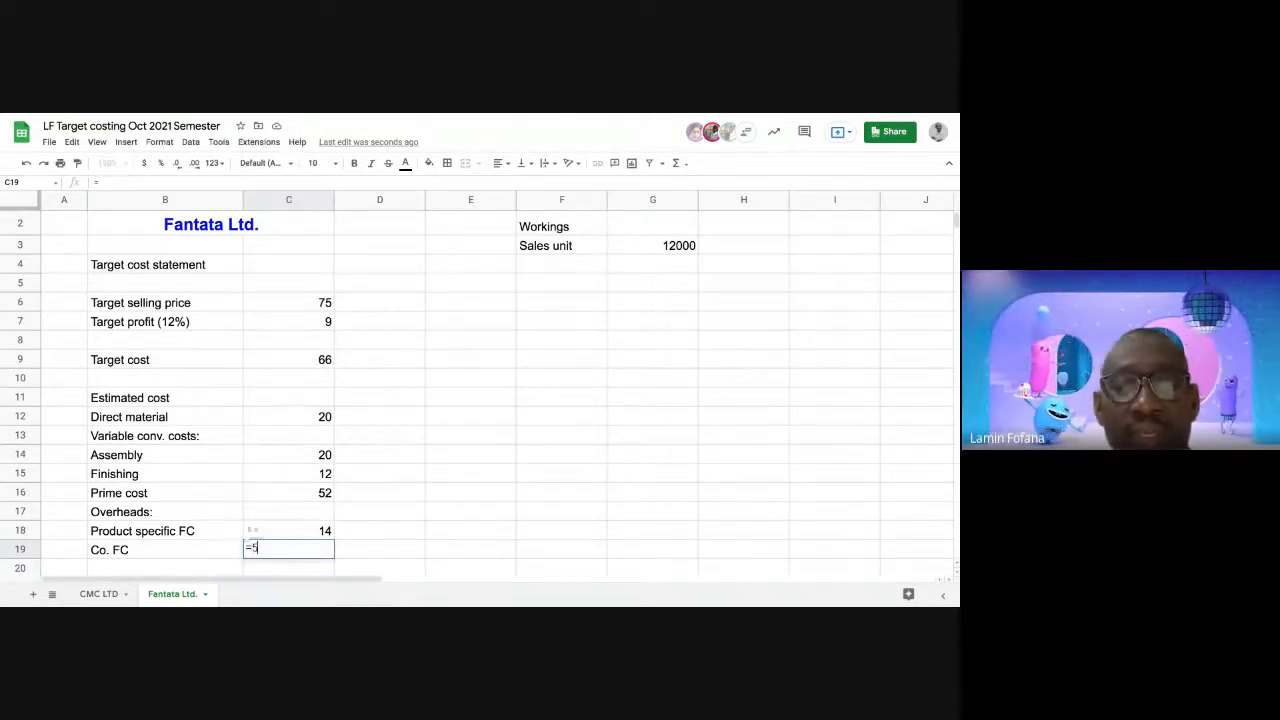
pyautogui.write('0000/')
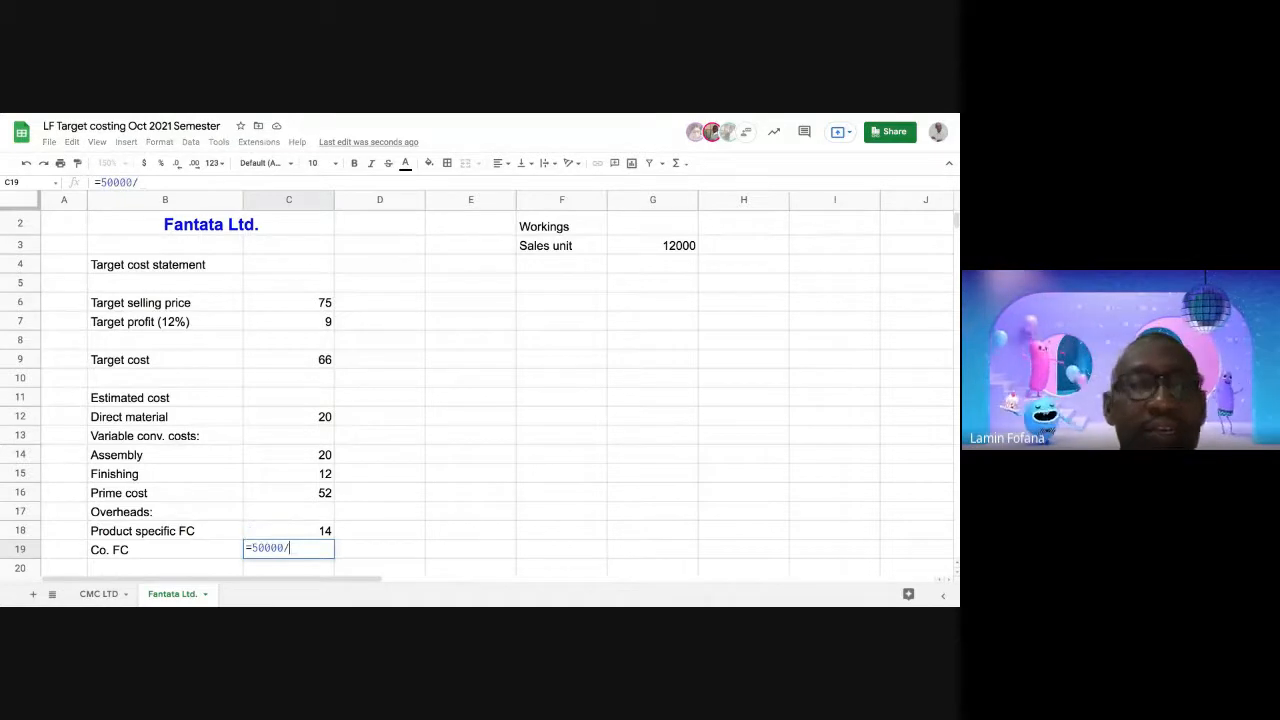
pyautogui.click(683, 252)
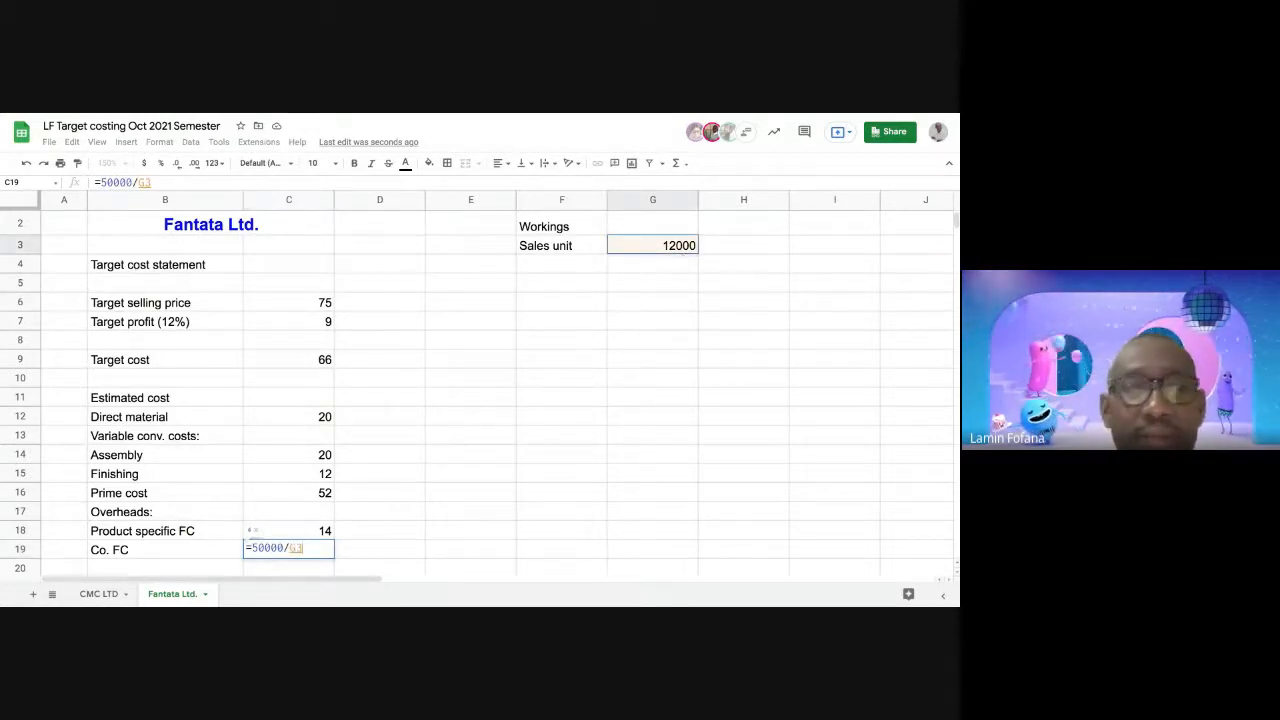
pyautogui.press('Return')
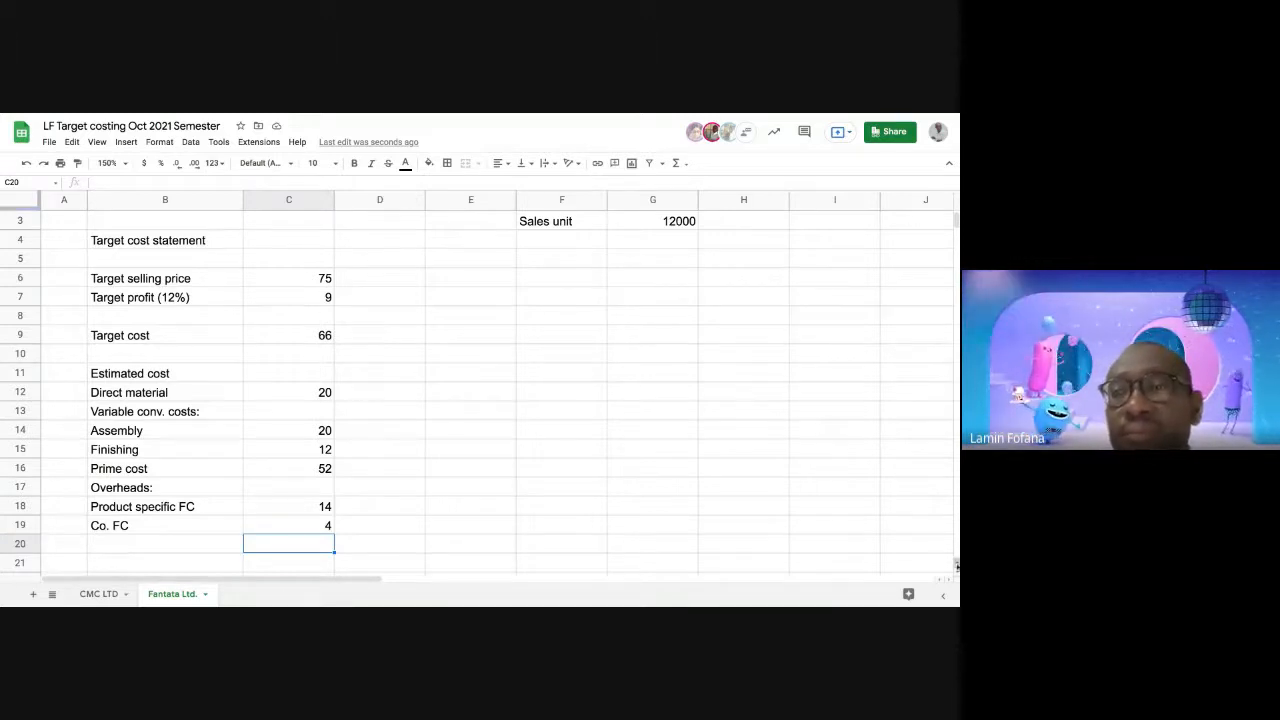
# Add the label "TOTAL COST" in cell B21, leaving a blank row below the Co. FC line
pyautogui.scroll(2, 955, 575)
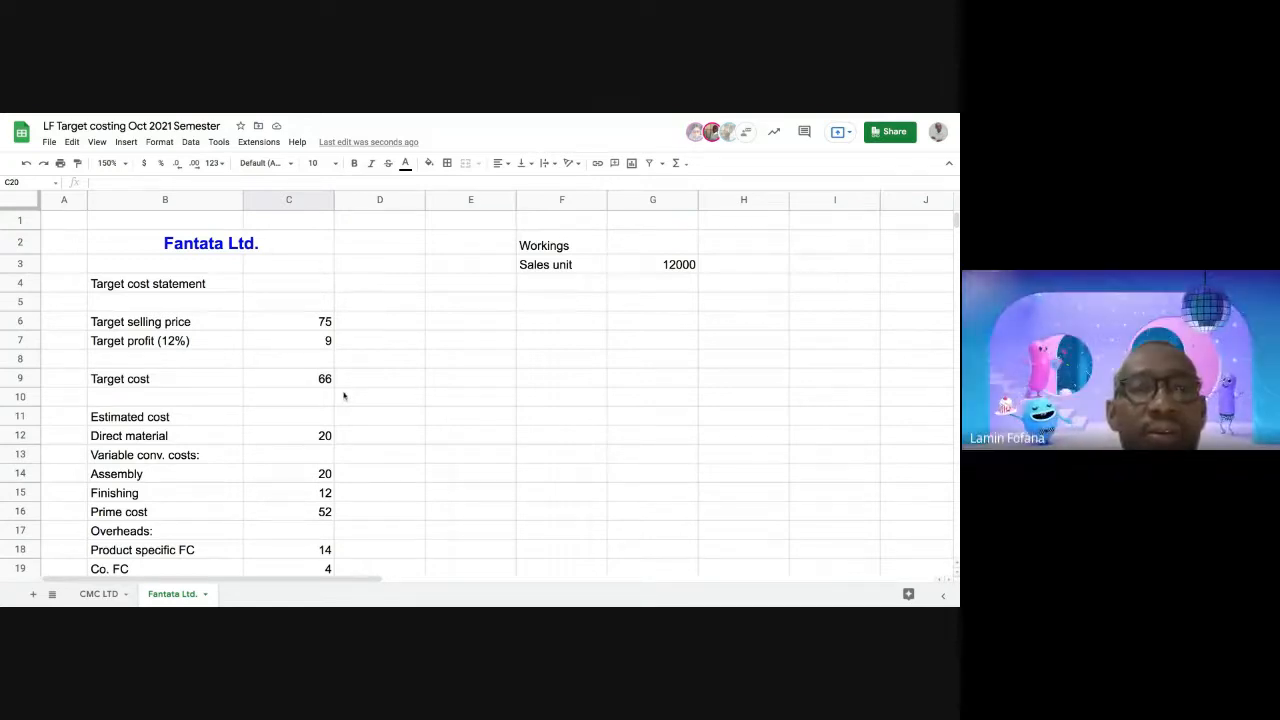
pyautogui.scroll(-3, 343, 396)
pyautogui.scroll(1, 343, 396)
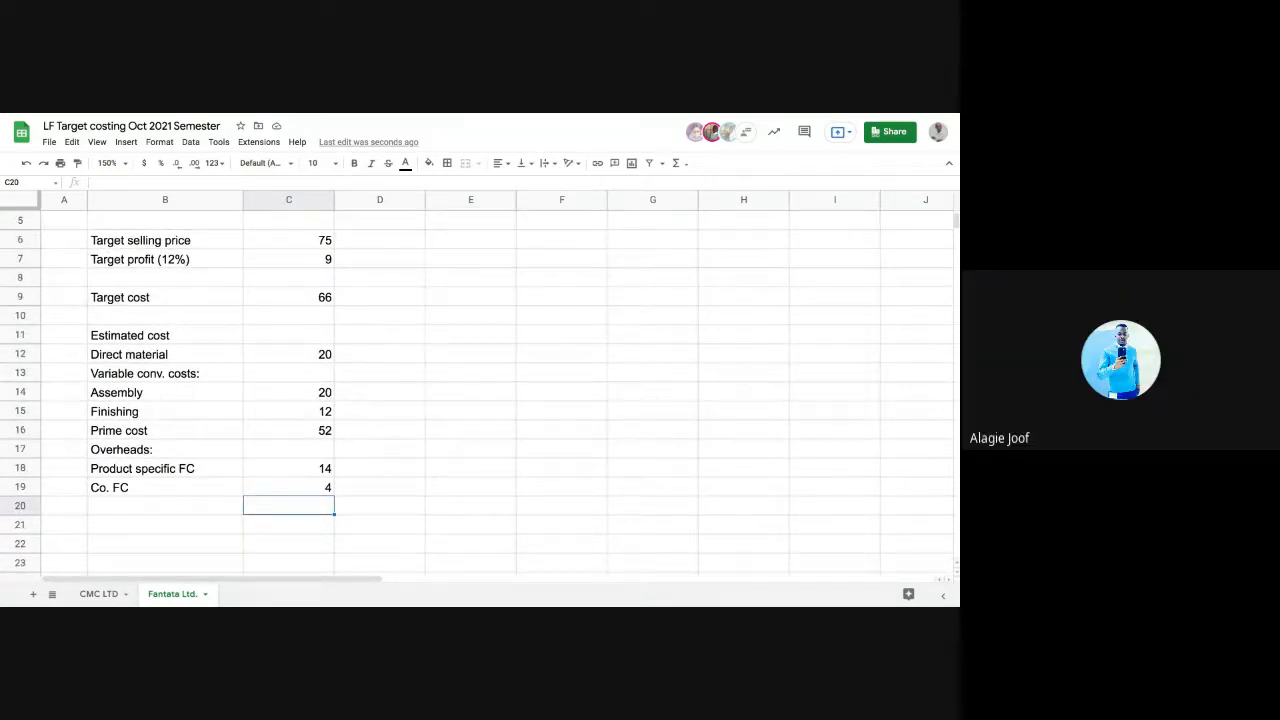
pyautogui.click(165, 506)
pyautogui.click(165, 525)
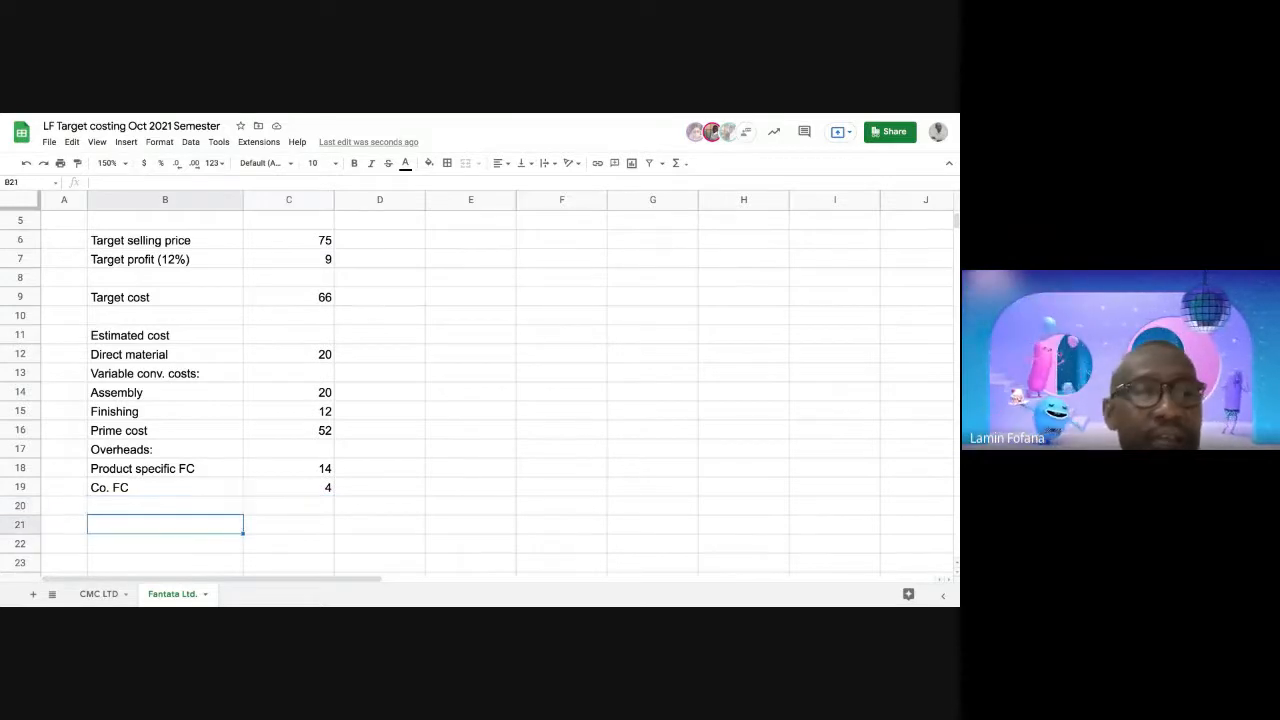
pyautogui.write('TOT')
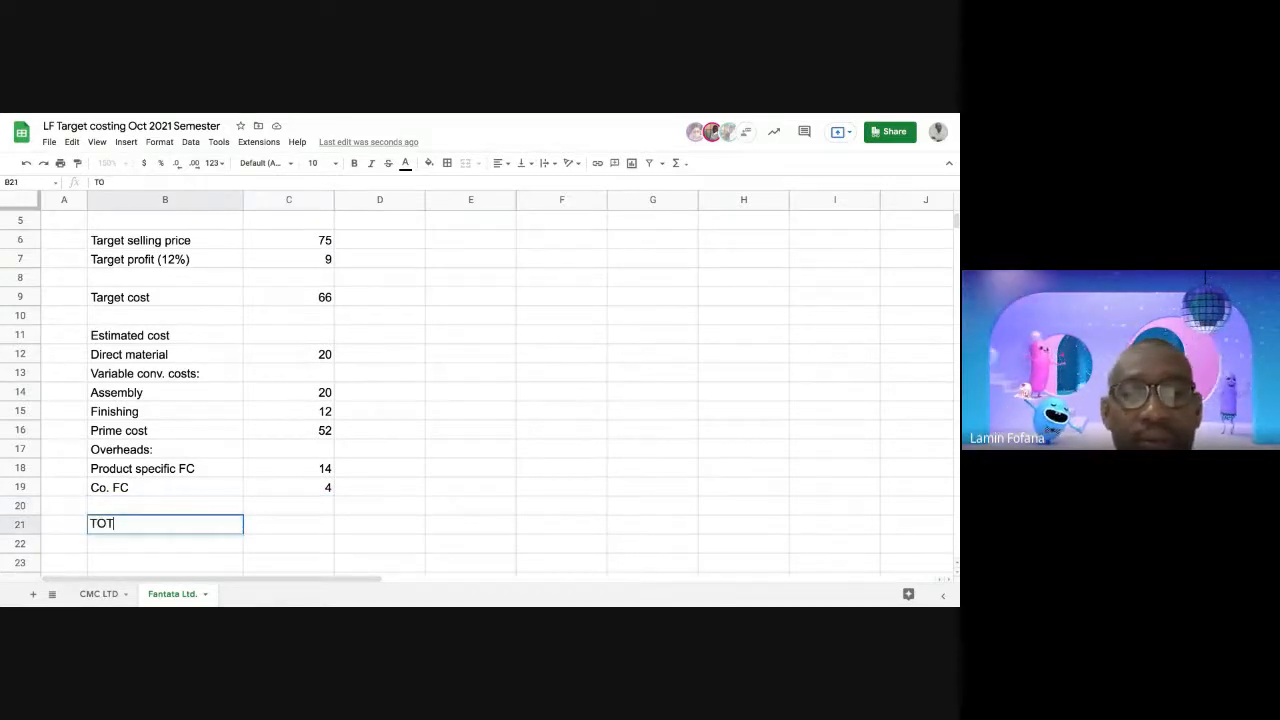
pyautogui.write('AL COST')
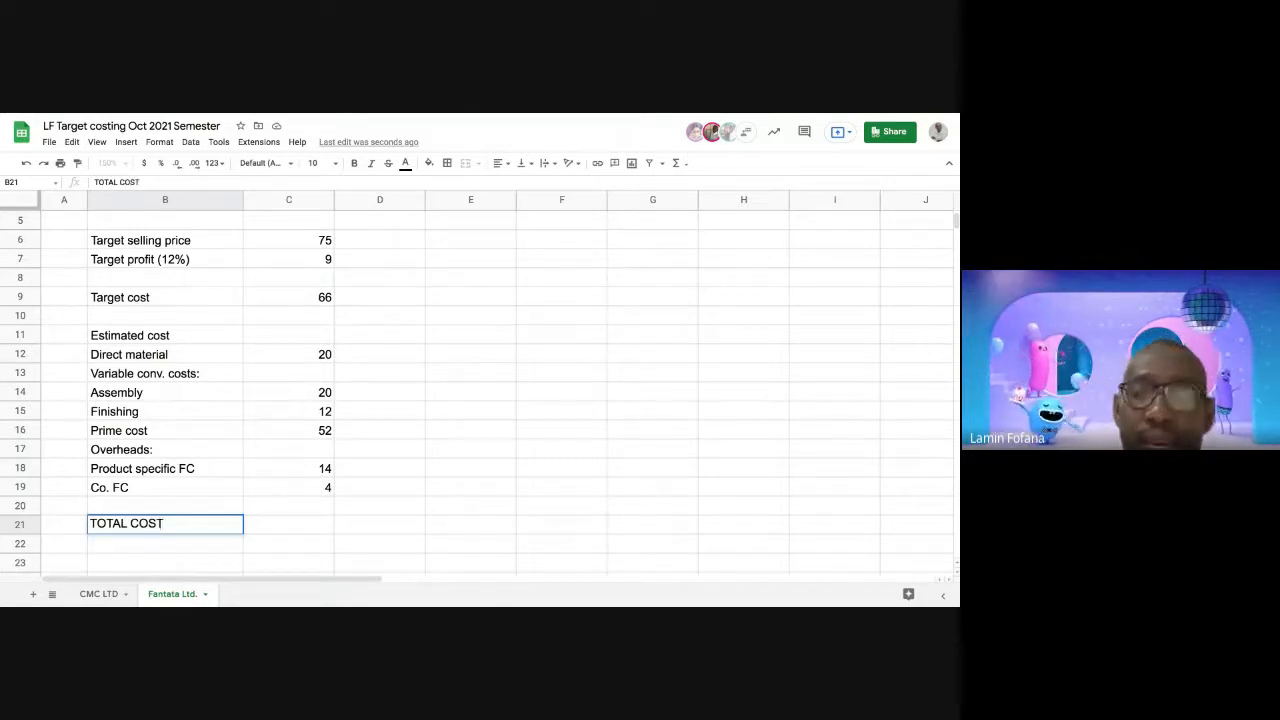
pyautogui.press('Tab')
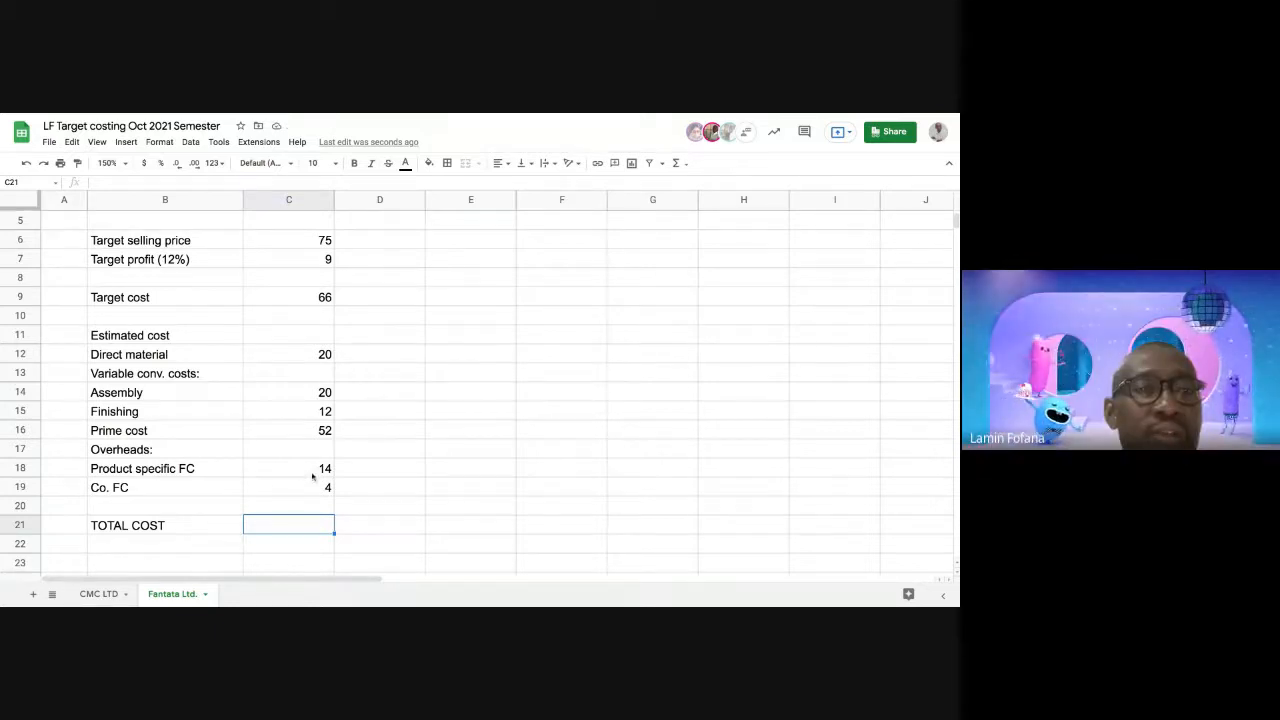
# Total the prime cost and overheads in C21 with the formula =SUM(C16:C19)
pyautogui.write('=S')
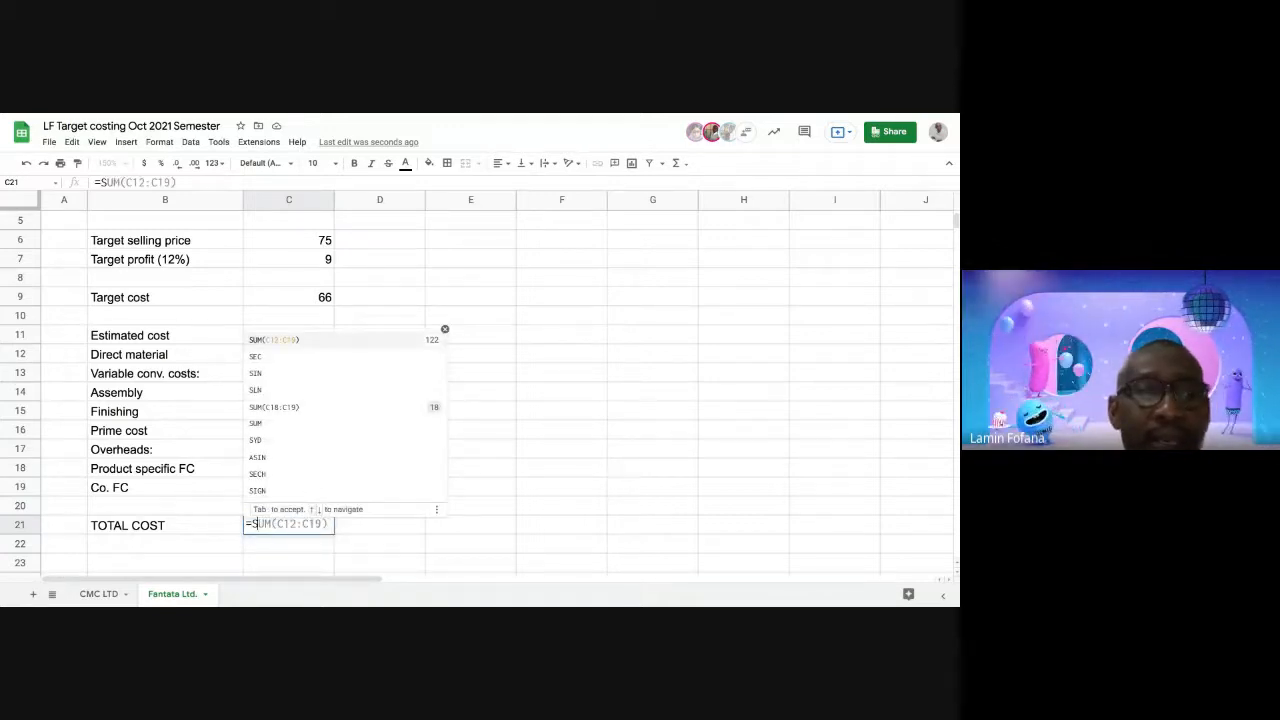
pyautogui.write('UM')
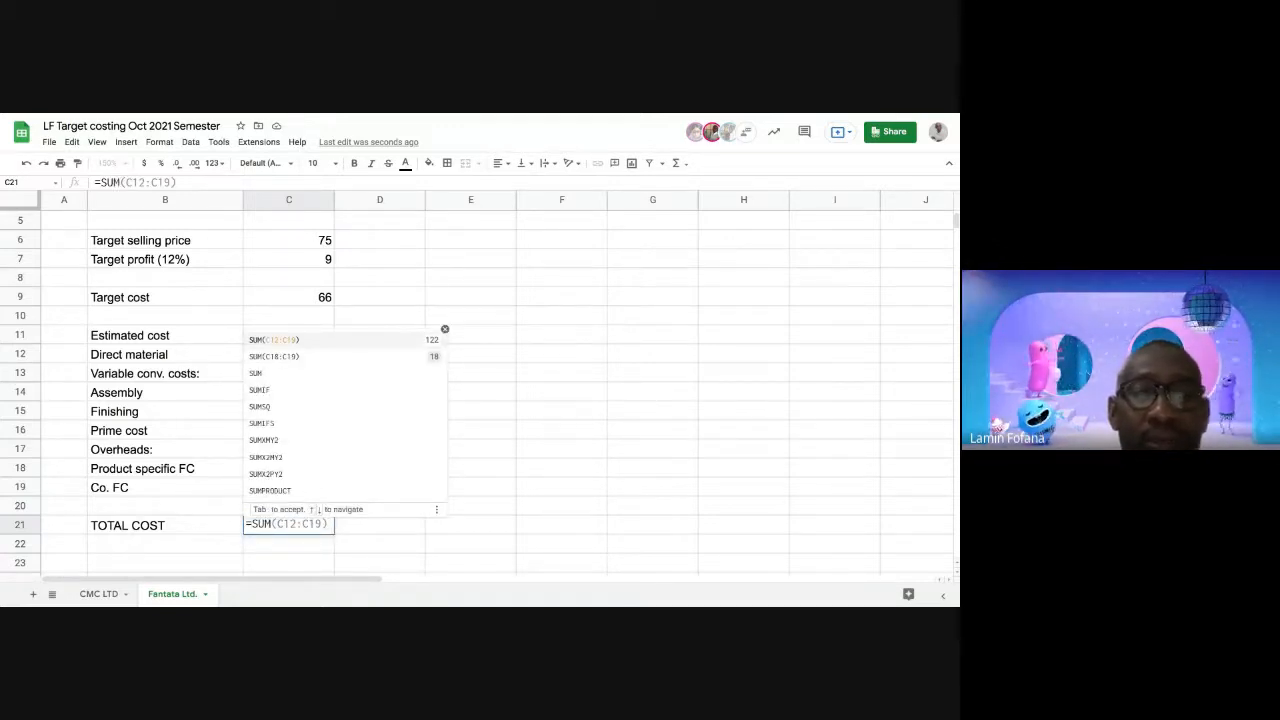
pyautogui.write('(')
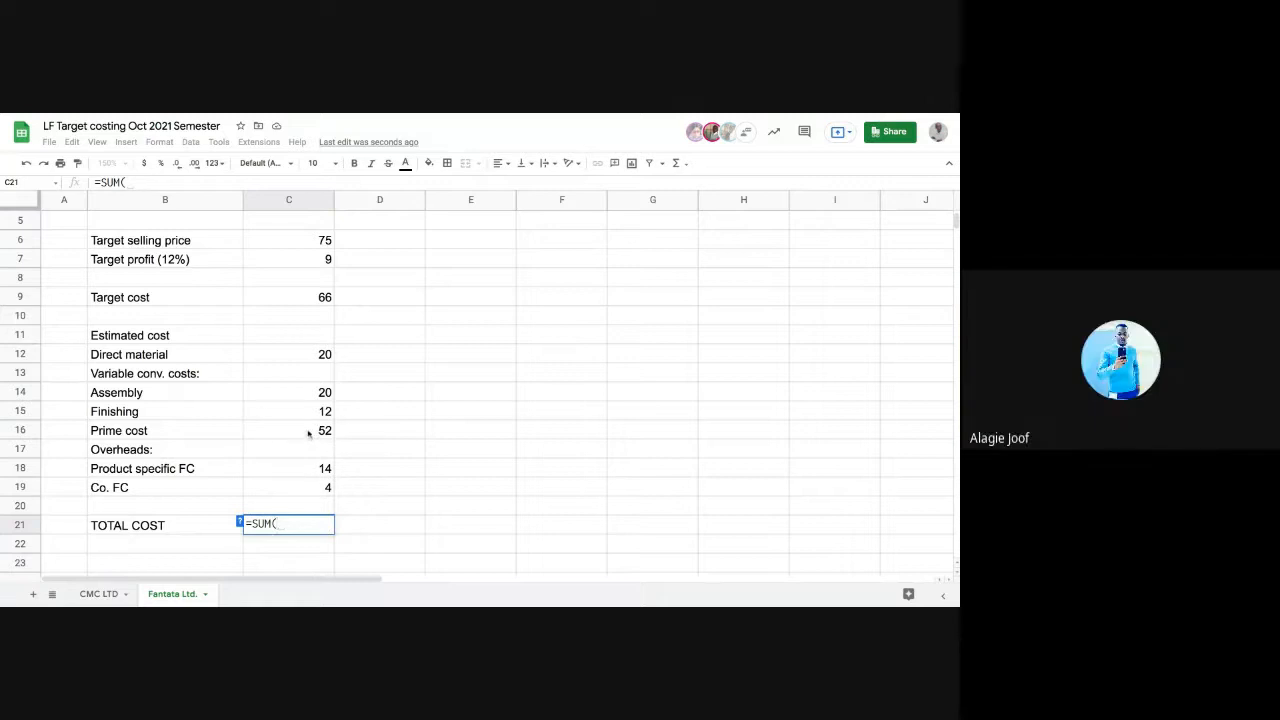
pyautogui.moveTo(309, 433); pyautogui.dragTo(315, 492)
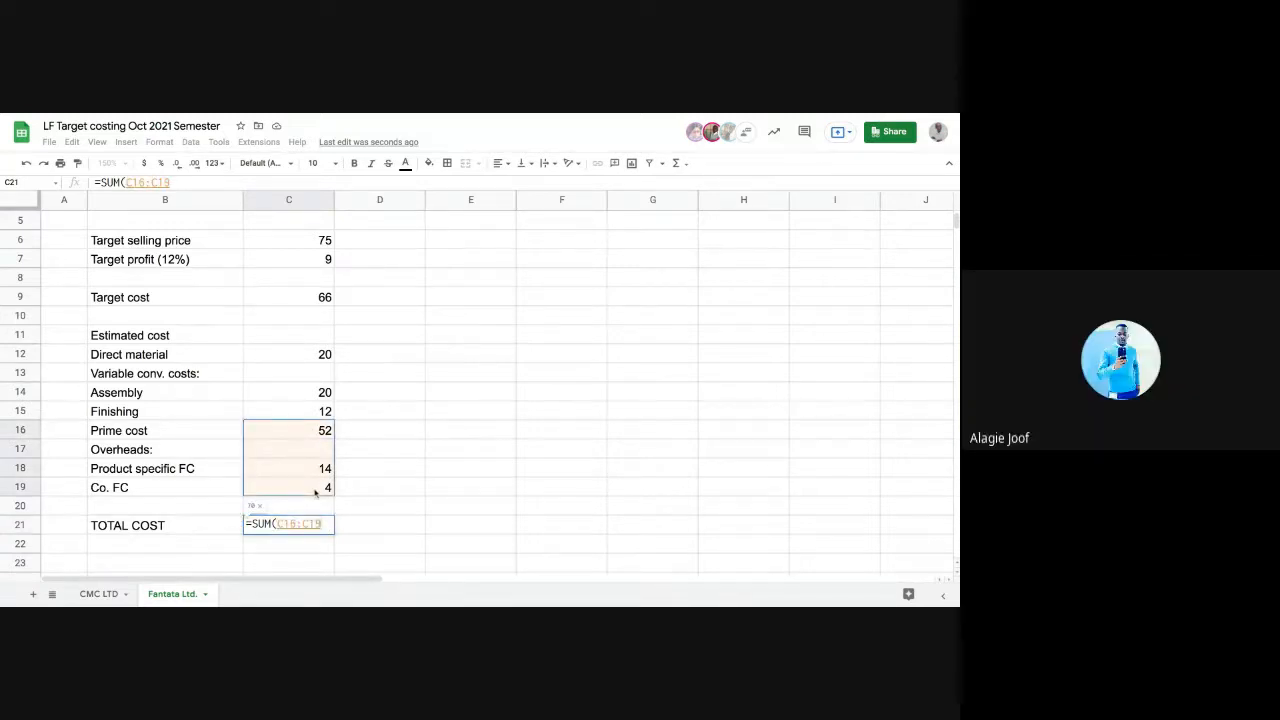
pyautogui.write(')')
pyautogui.press('Return')
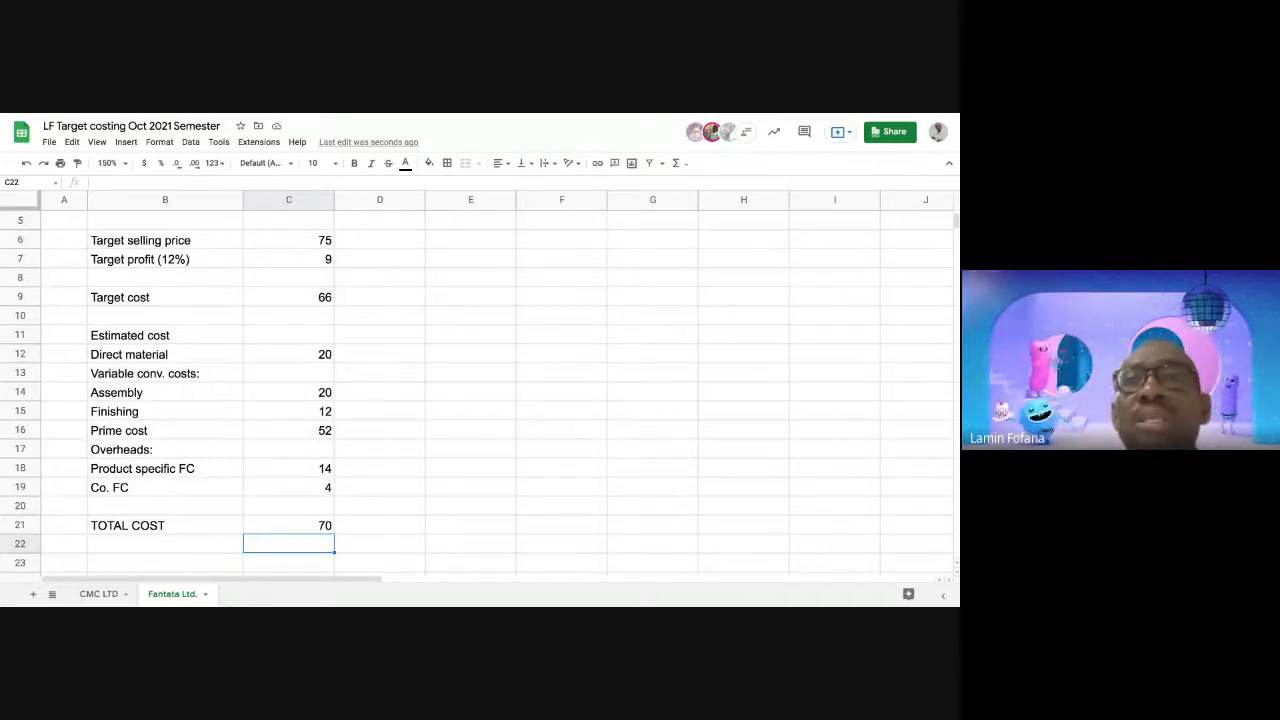
# Apply the Number format with two decimal places to the whole of column C
pyautogui.click(291, 201)
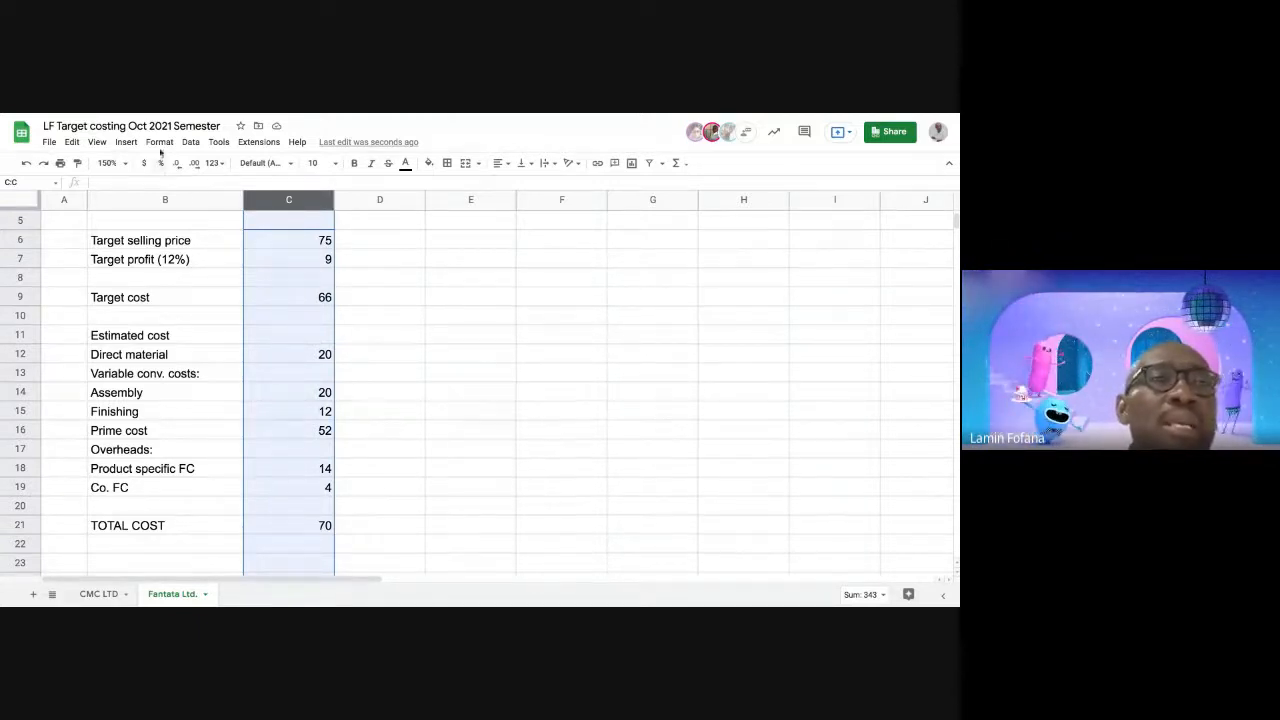
pyautogui.click(158, 142)
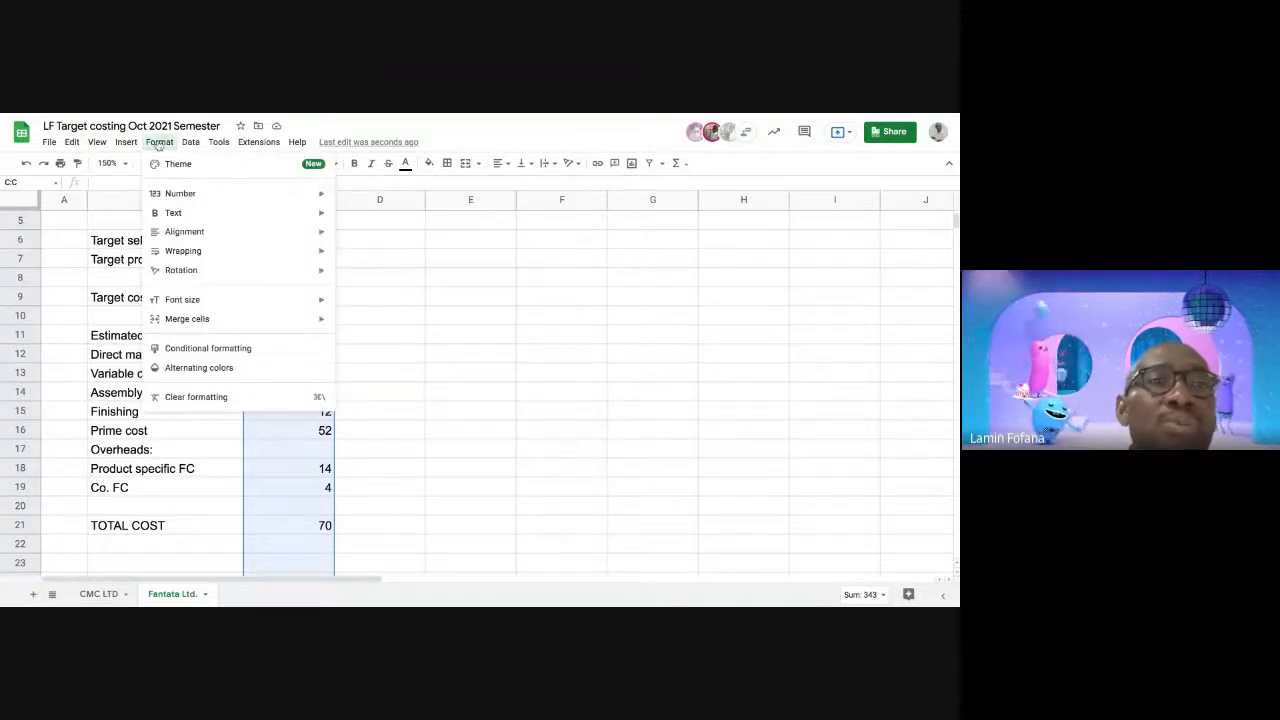
pyautogui.moveTo(185, 197)
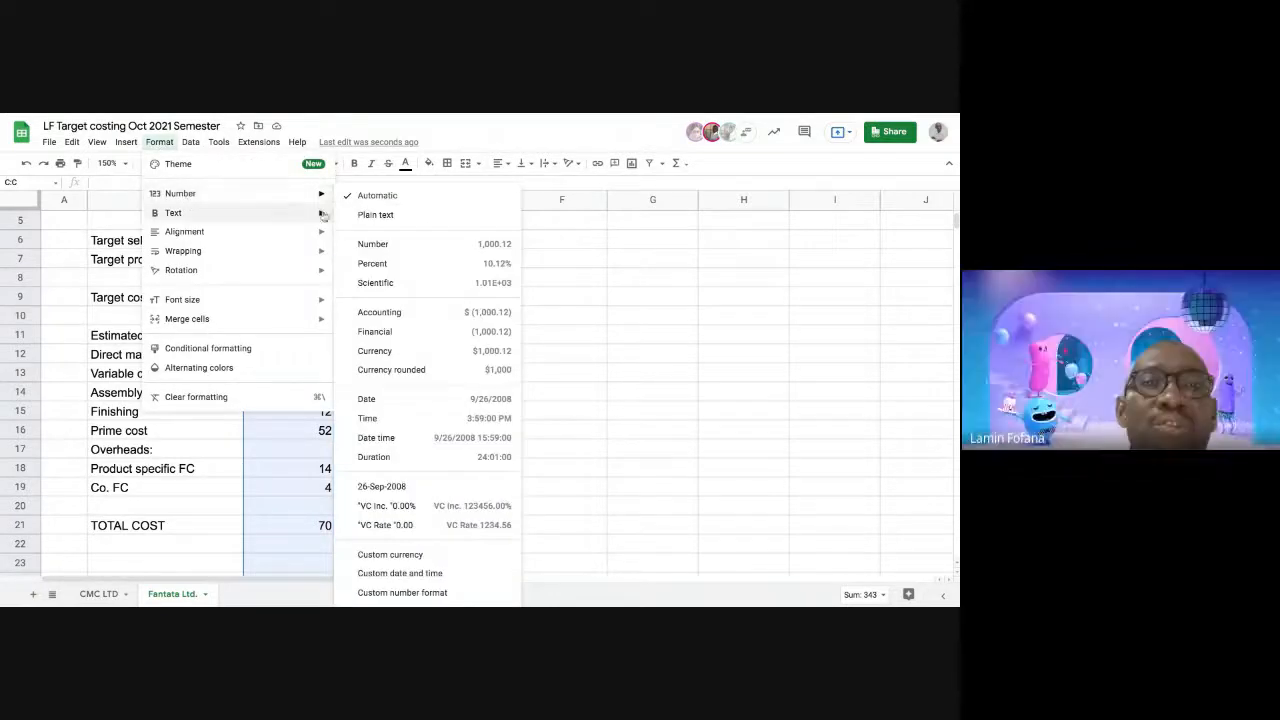
pyautogui.click(384, 252)
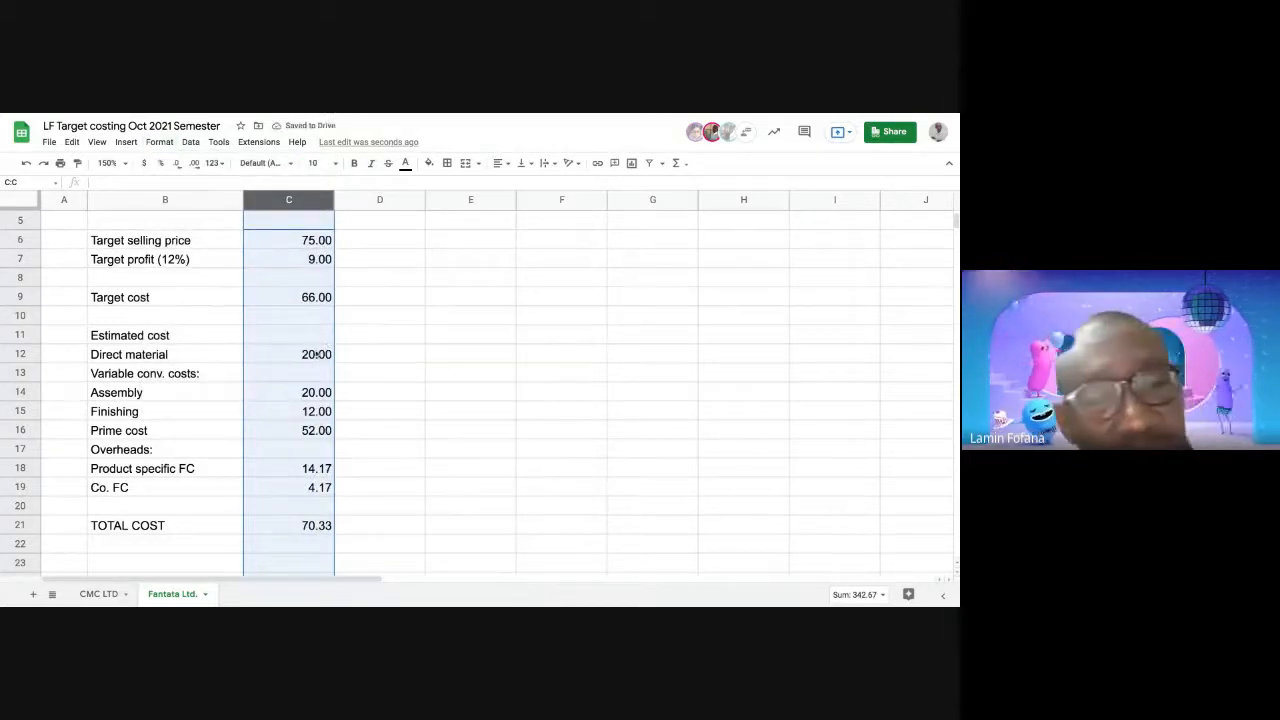
# Make the TOTAL COST line in row 21 and the Target cost line in row 9 bold
pyautogui.click(285, 525)
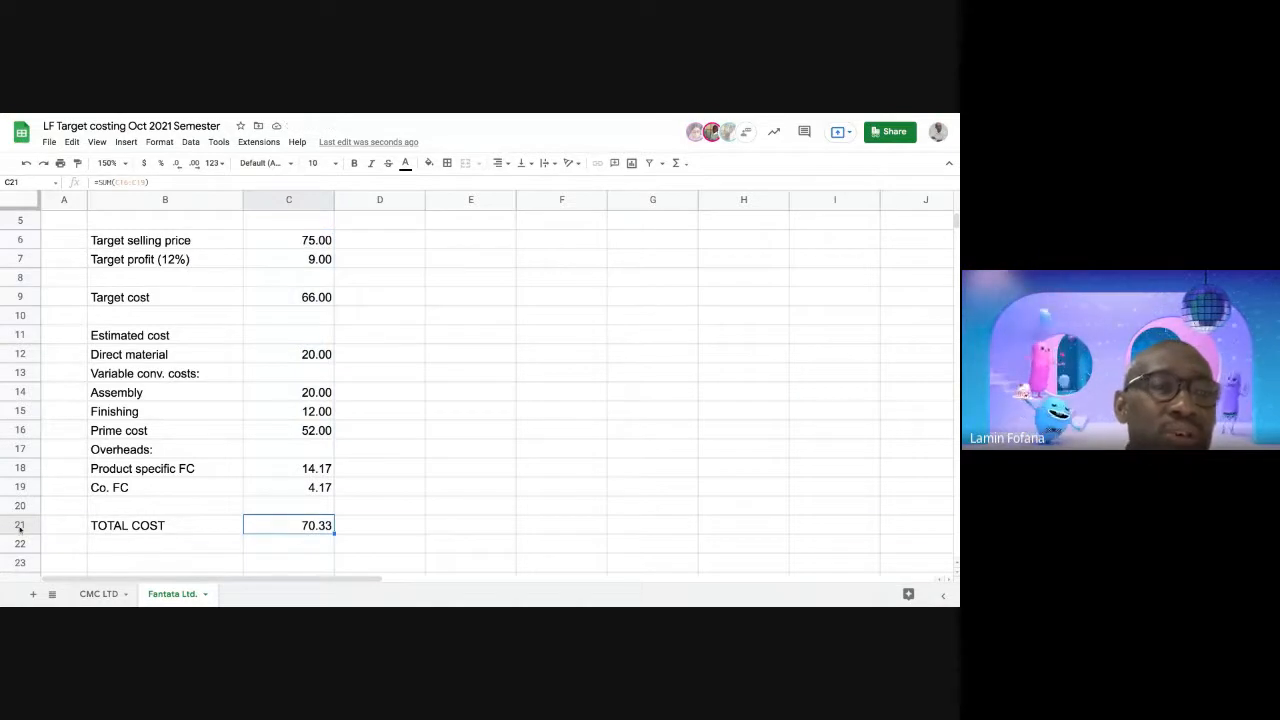
pyautogui.click(19, 525)
pyautogui.click(355, 163)
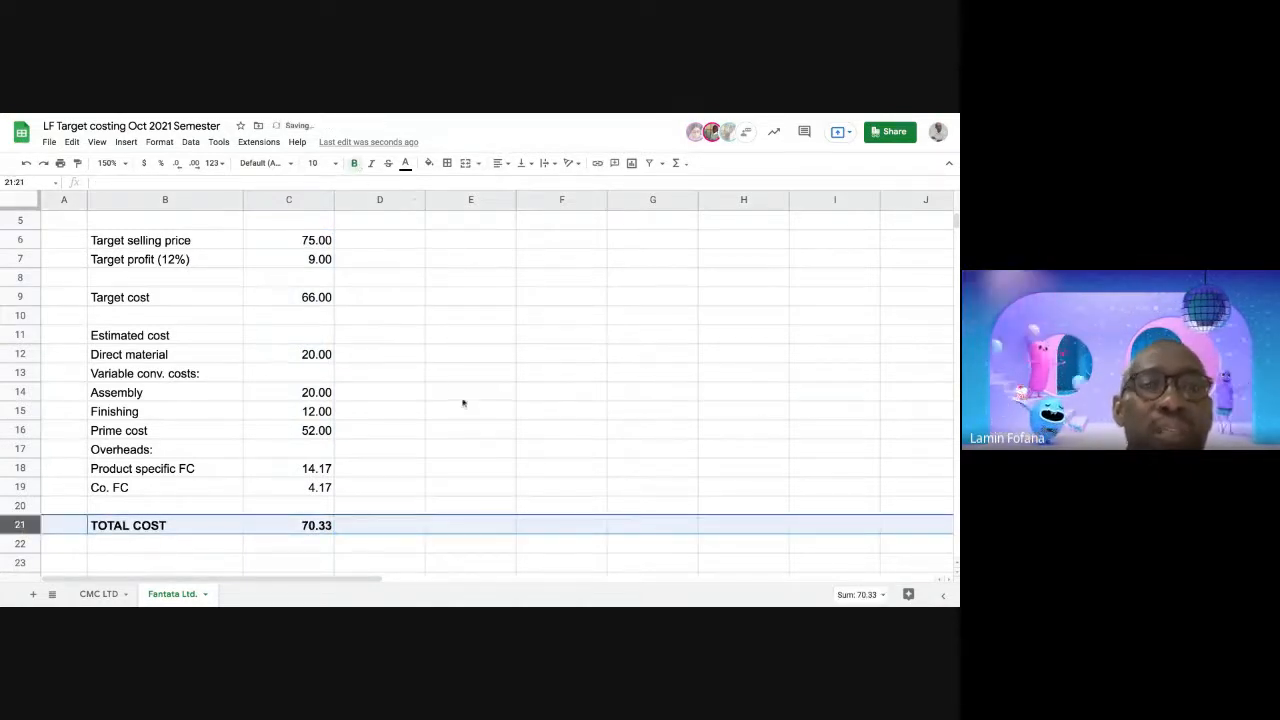
pyautogui.click(466, 396)
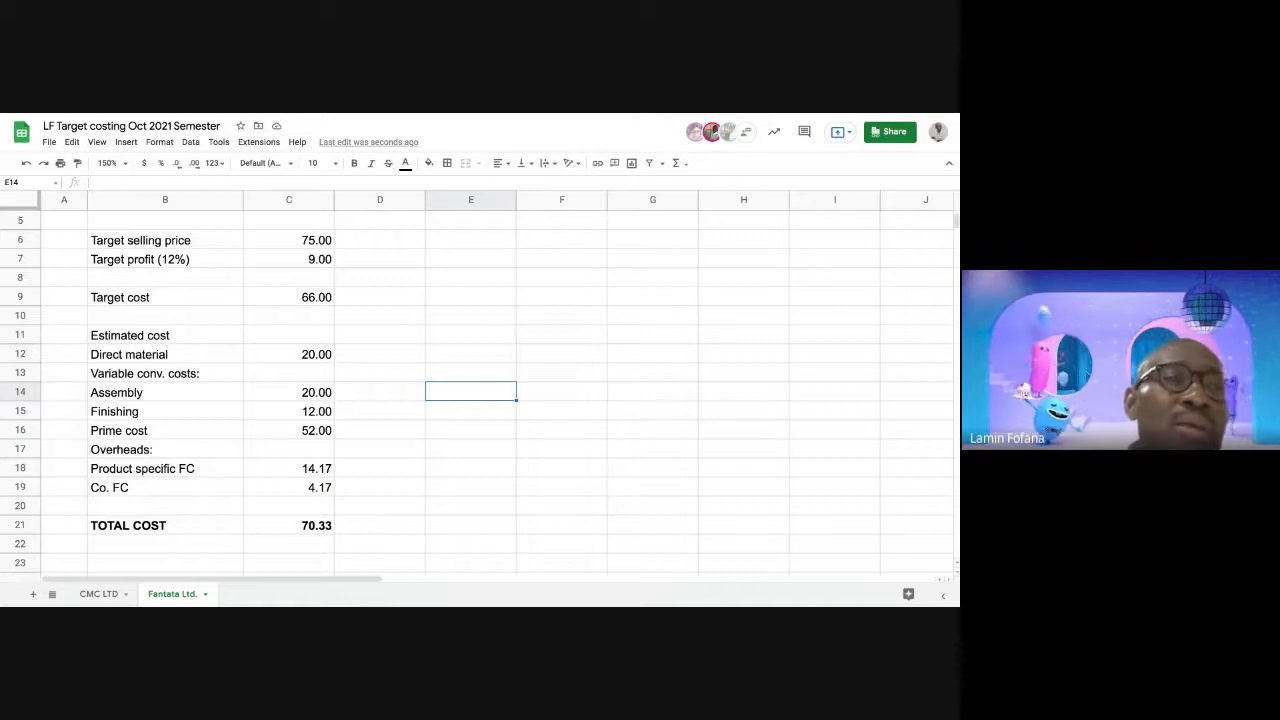
pyautogui.click(22, 297)
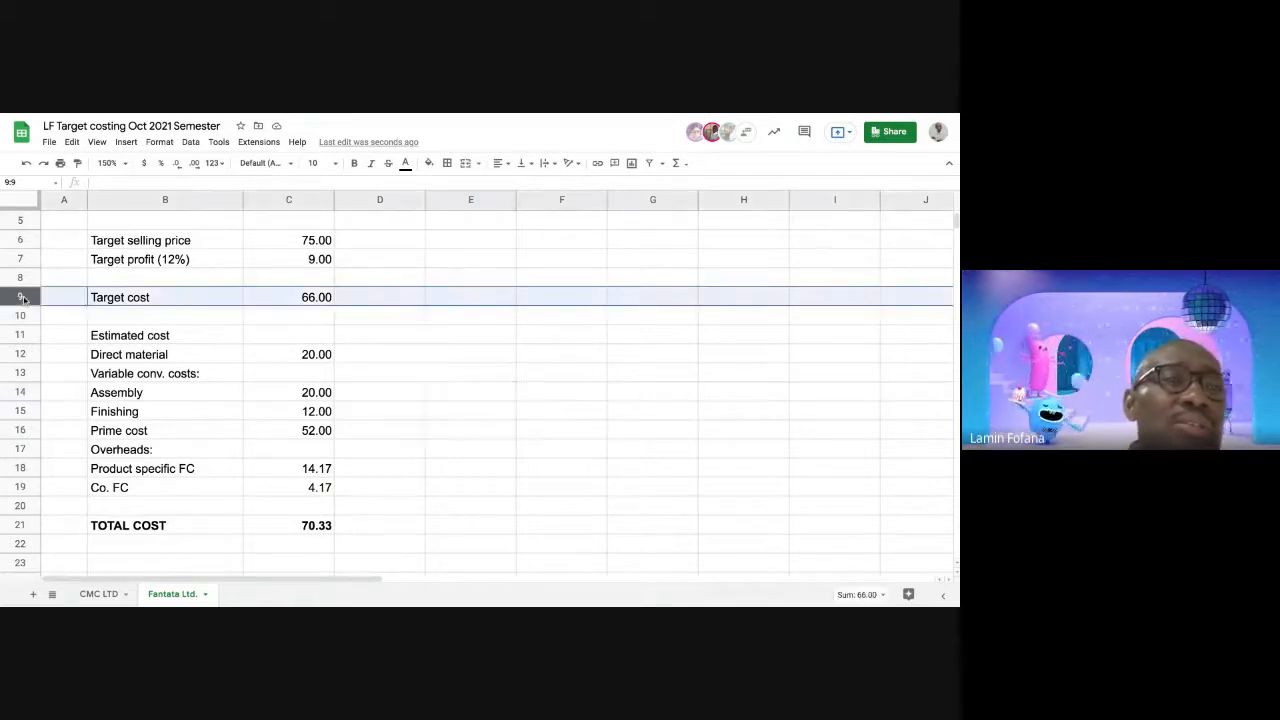
pyautogui.click(354, 165)
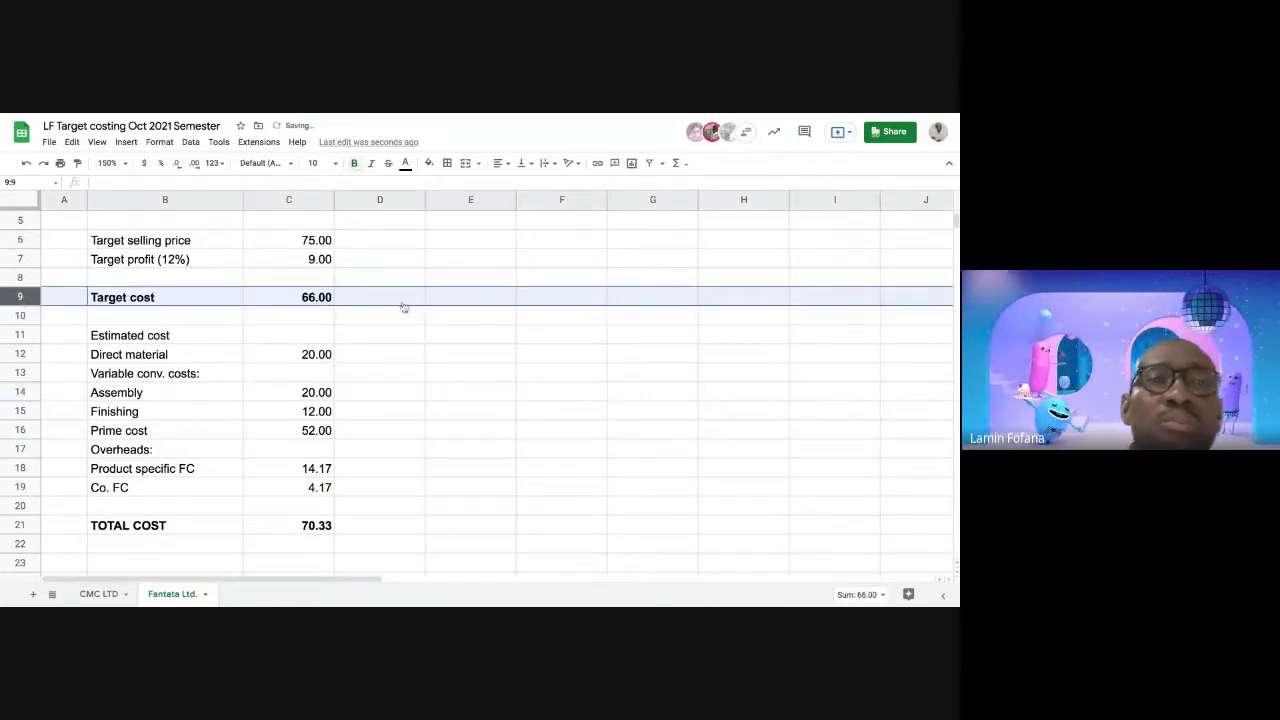
pyautogui.click(440, 370)
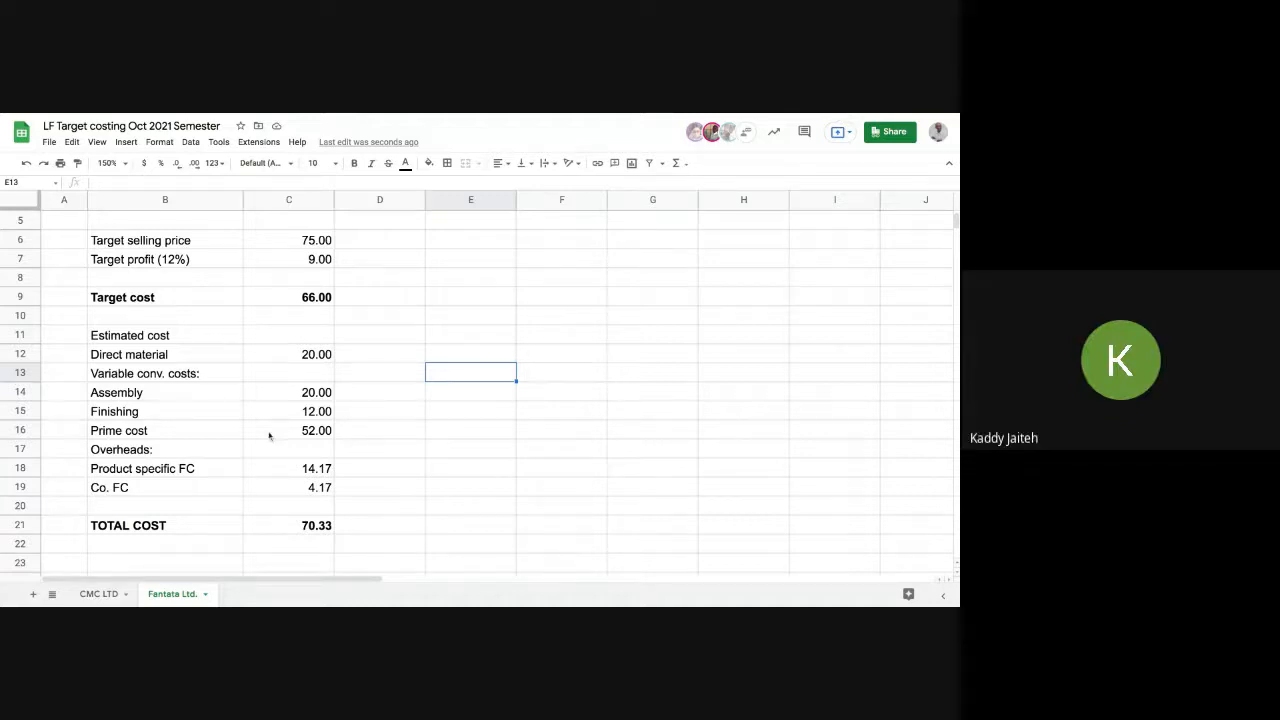
# Add the label "Cost gap" in cell B23, leaving a blank row below the TOTAL COST line
pyautogui.click(237, 527)
pyautogui.press('Down')
pyautogui.press('Down')
pyautogui.press('Down')
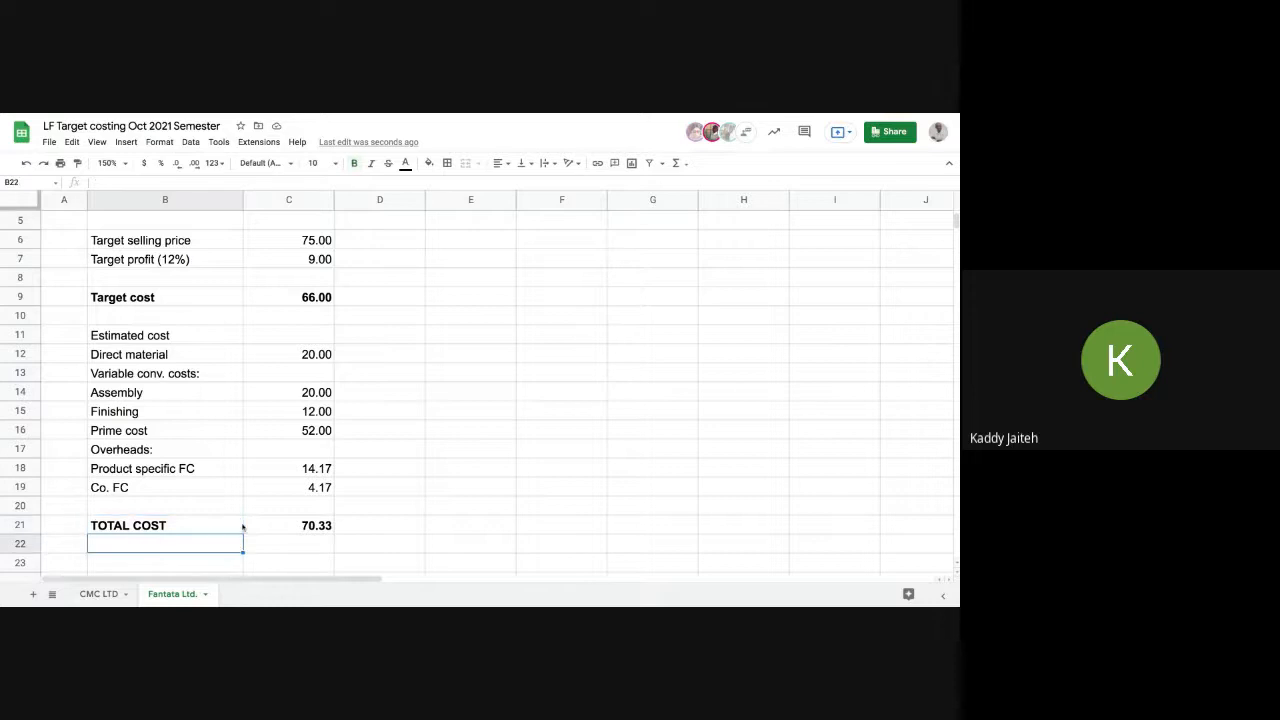
pyautogui.press('Up')
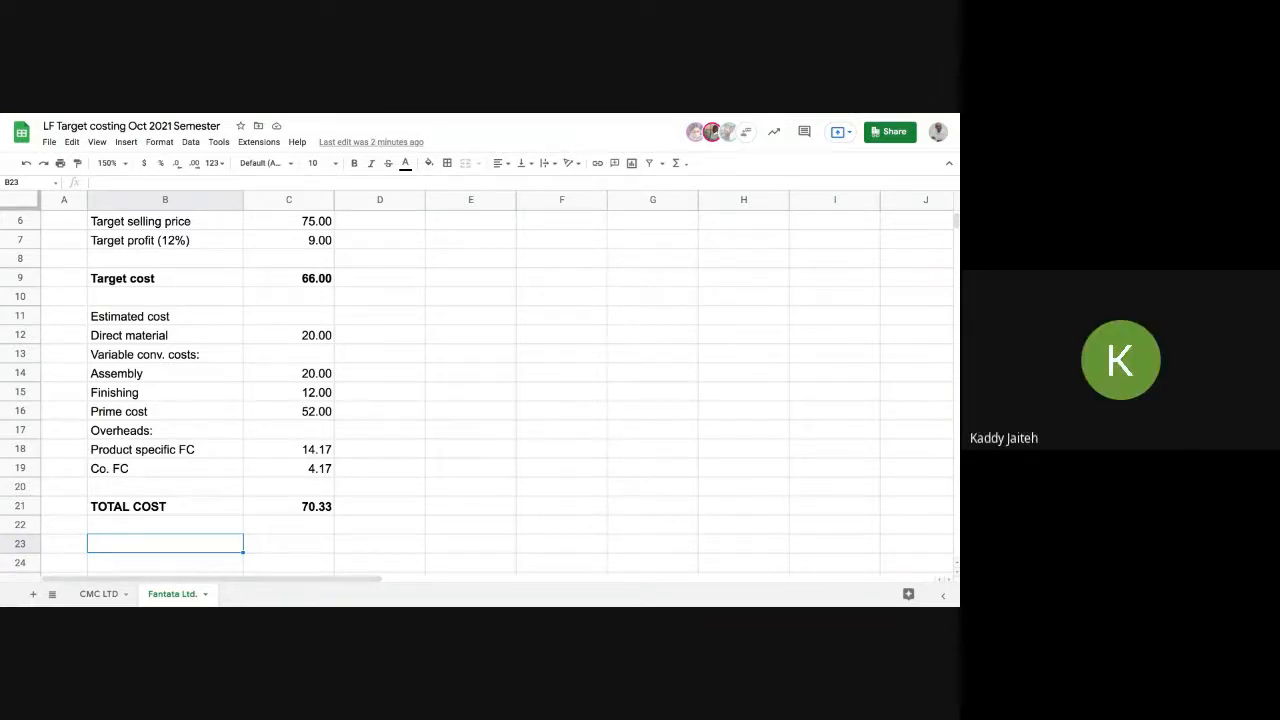
pyautogui.write('Cost')
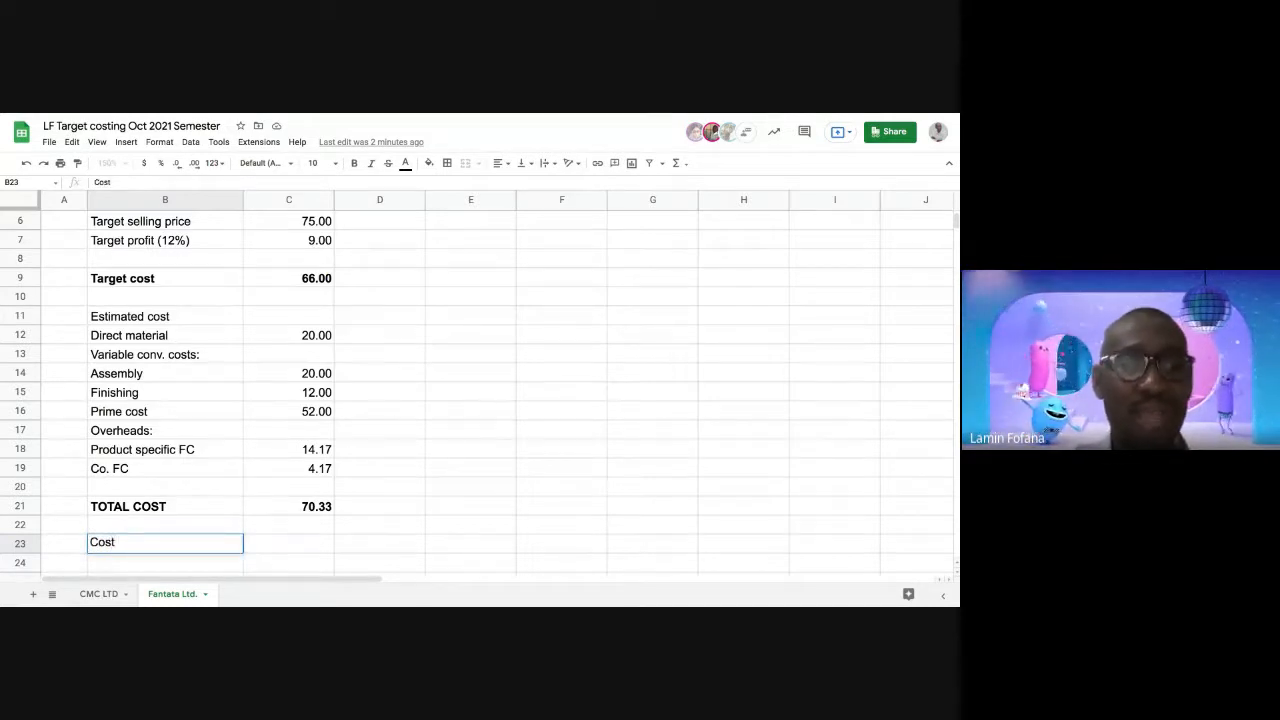
pyautogui.write(' gap')
pyautogui.press('Tab')
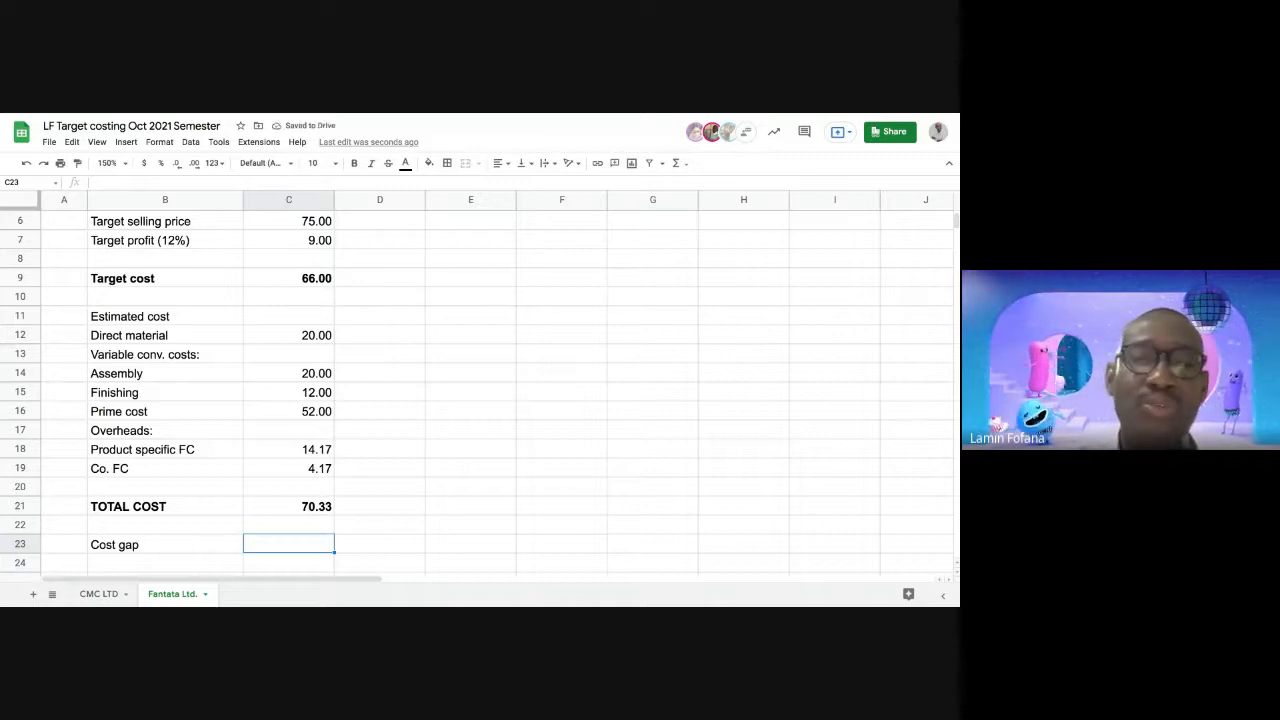
# Calculate the cost gap in C23 as total cost minus target cost with the formula =C21-C9
pyautogui.write('=')
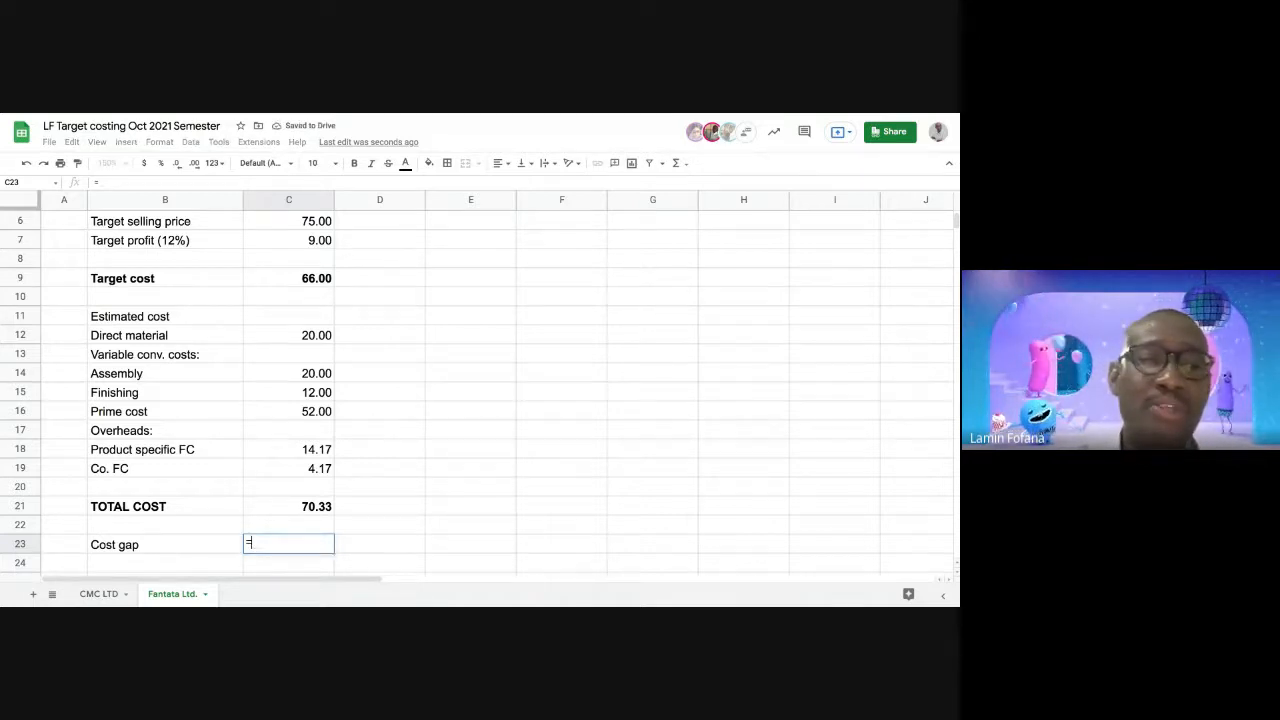
pyautogui.click(296, 510)
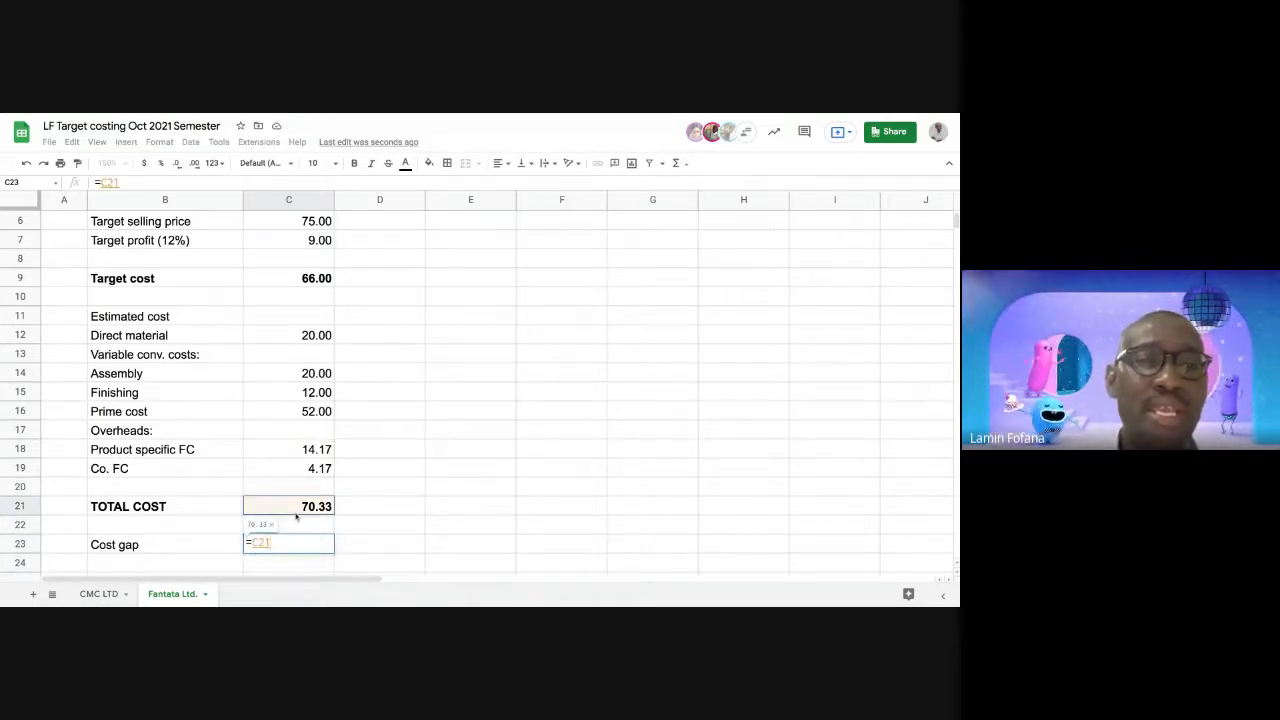
pyautogui.write('-')
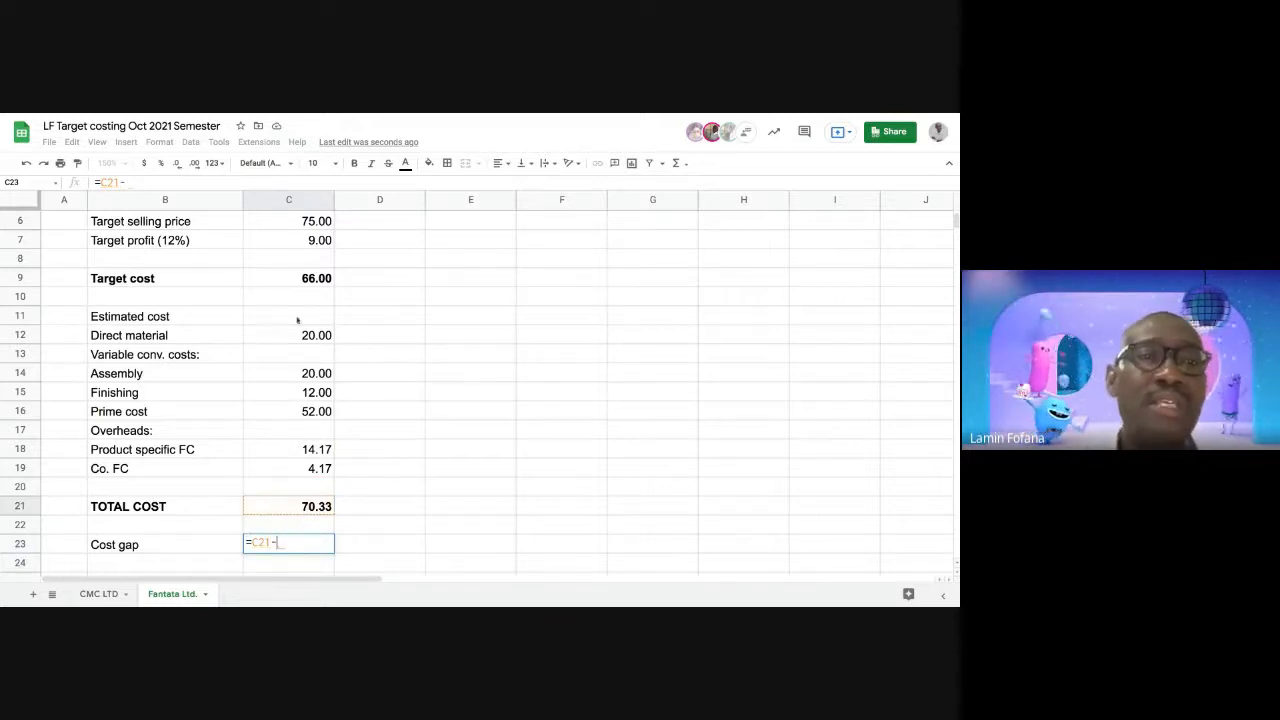
pyautogui.click(302, 280)
pyautogui.press('Return')
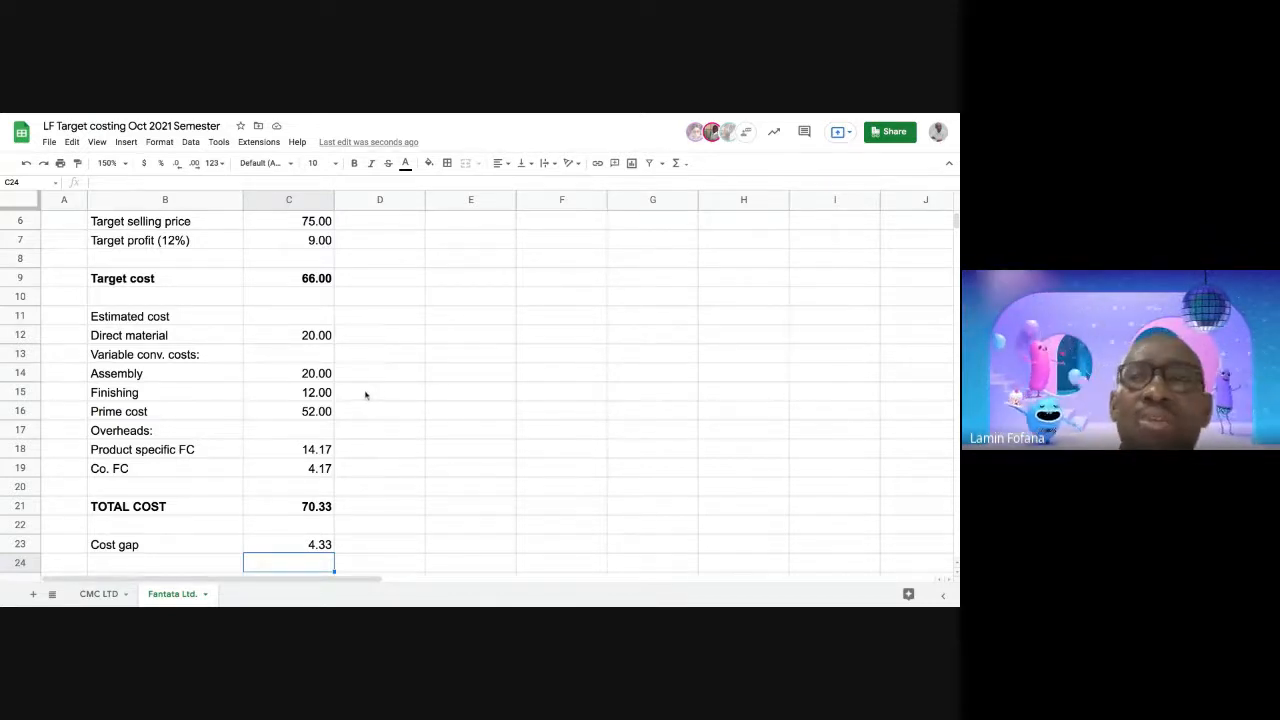
# Make the whole Cost gap line in row 23 bold
pyautogui.click(20, 544)
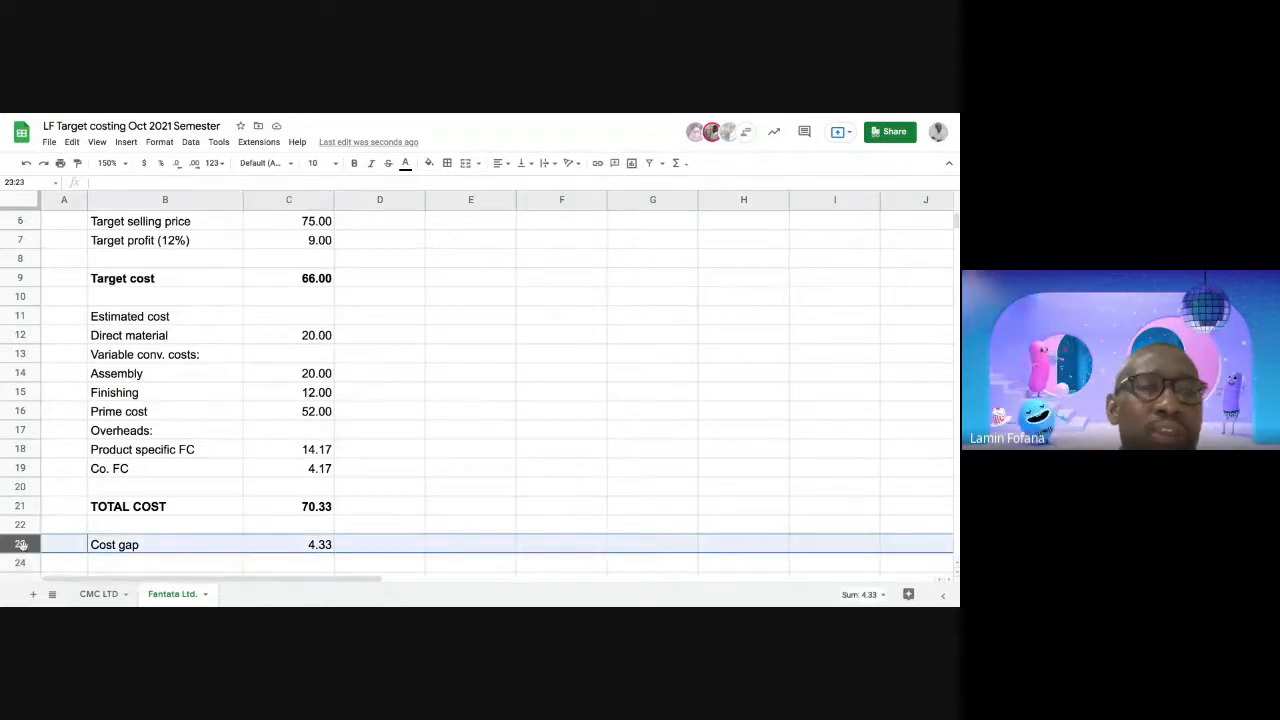
pyautogui.click(355, 164)
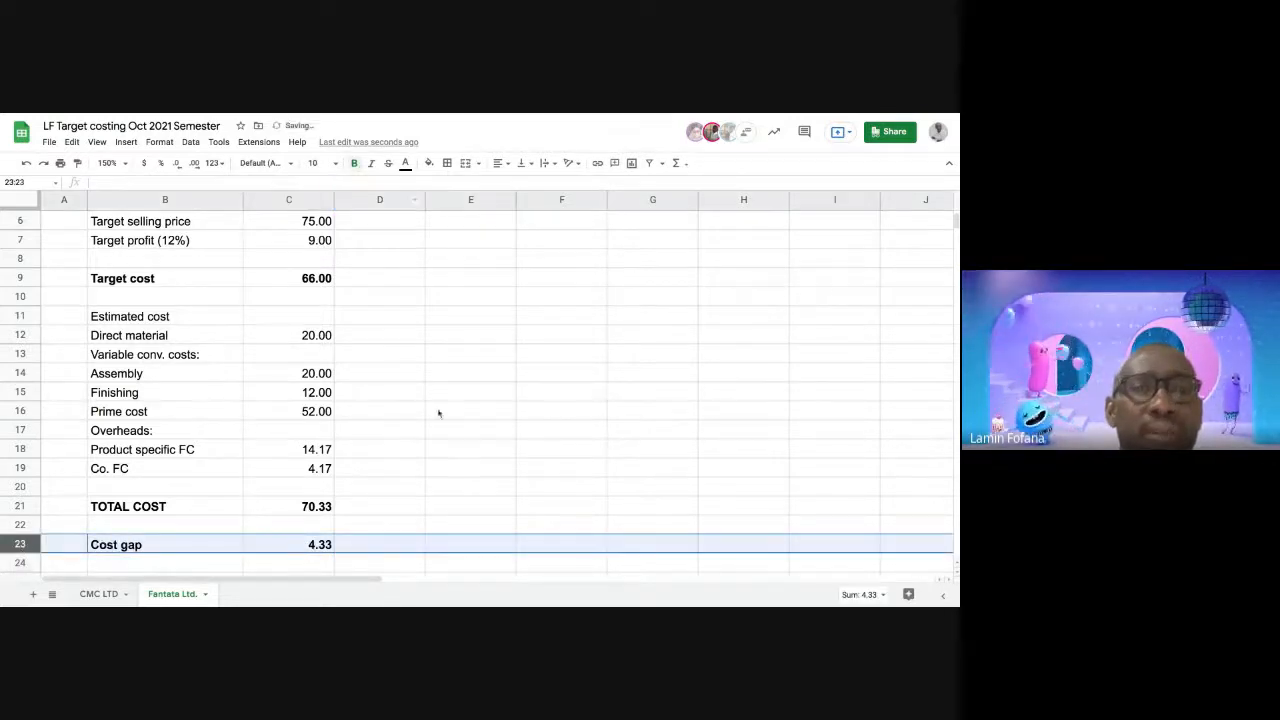
pyautogui.click(451, 418)
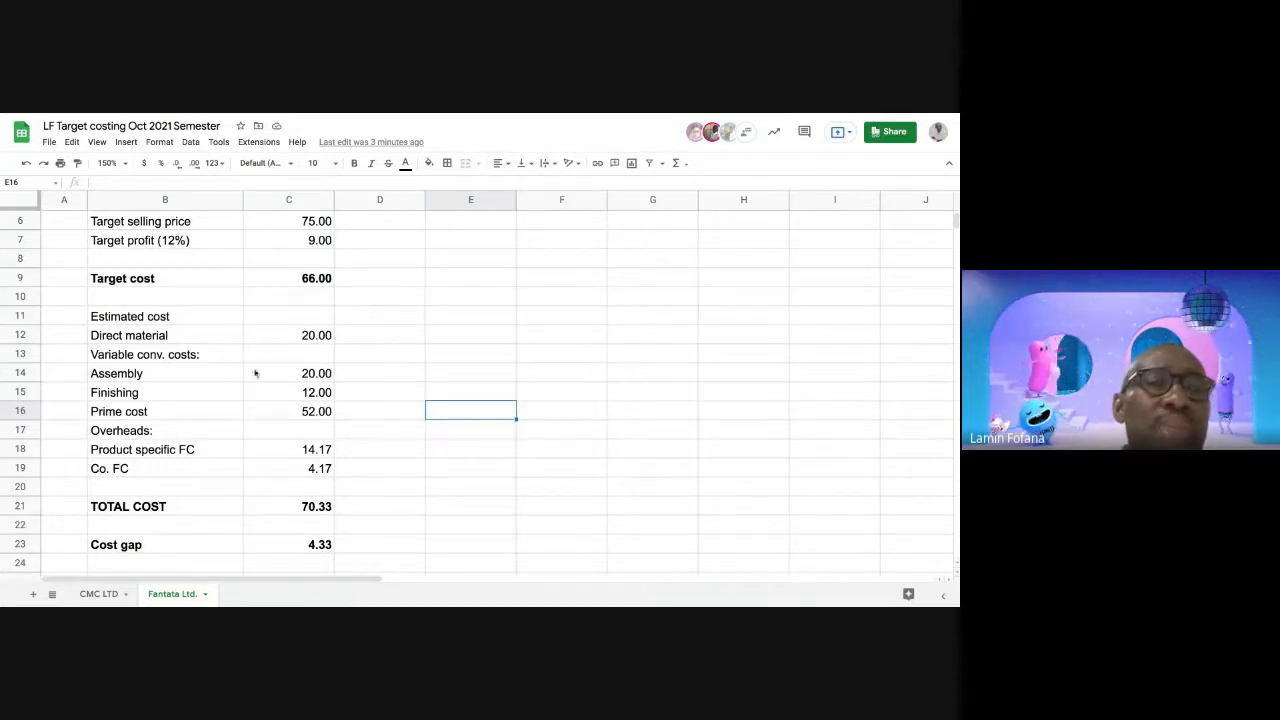
# Review the formulas behind the target cost in C9 and the cost gap in C23
pyautogui.click(273, 282)
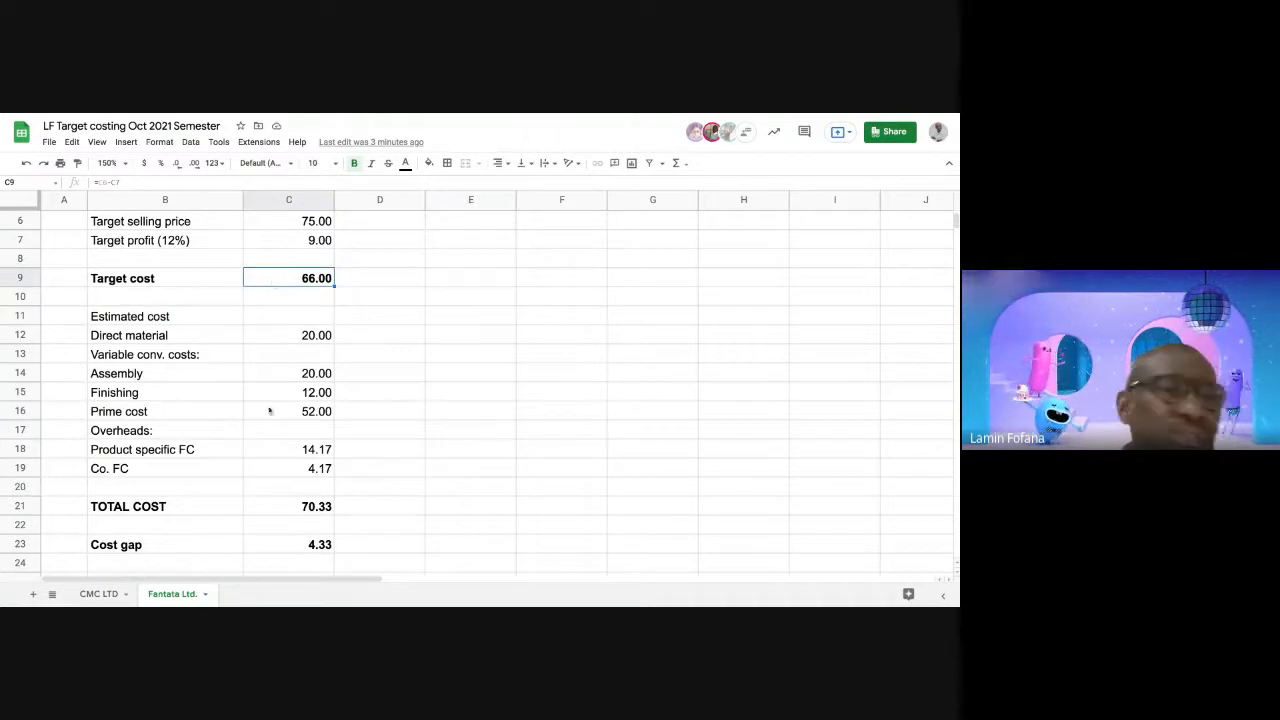
pyautogui.click(300, 542)
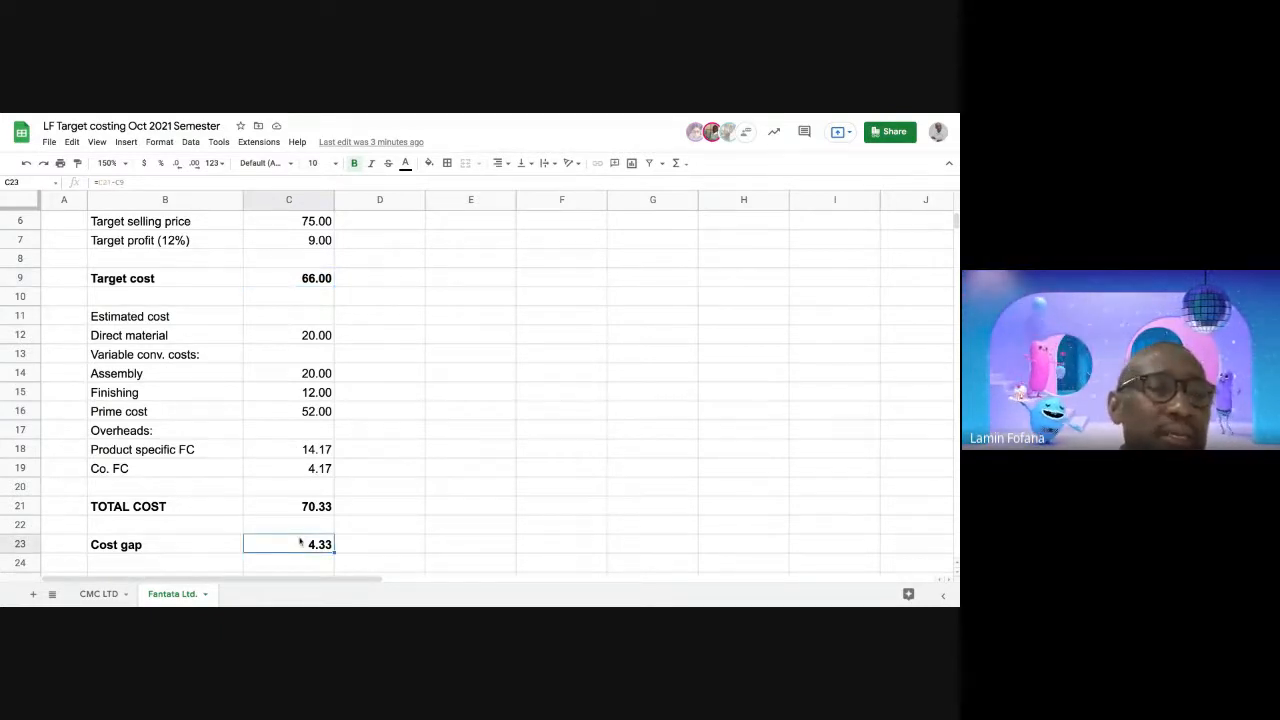